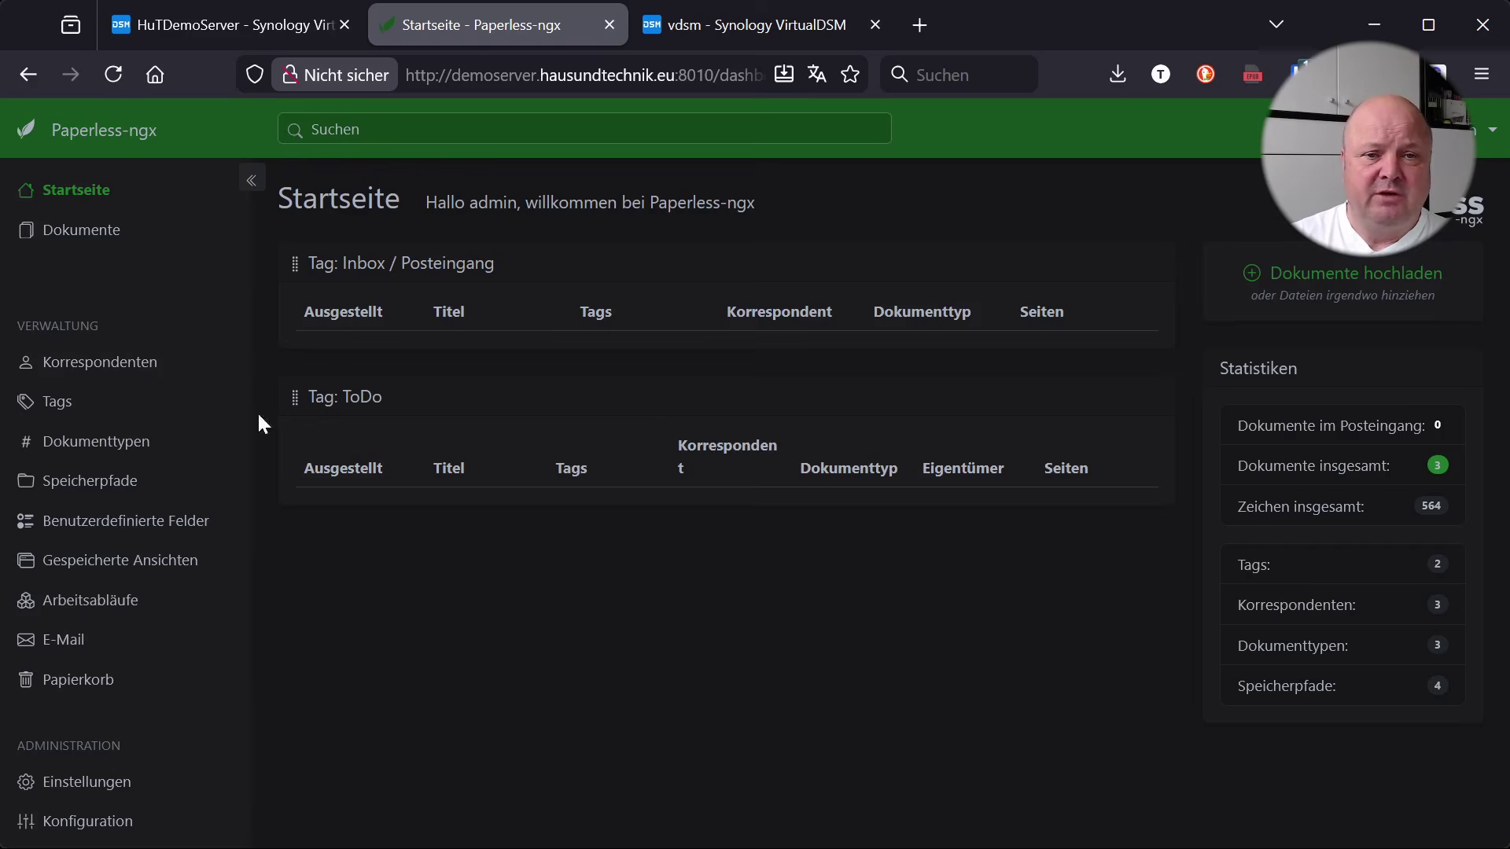
Preview the carpet sample invoice in the Paperless-ngx document list, then close it
left_click(102, 234)
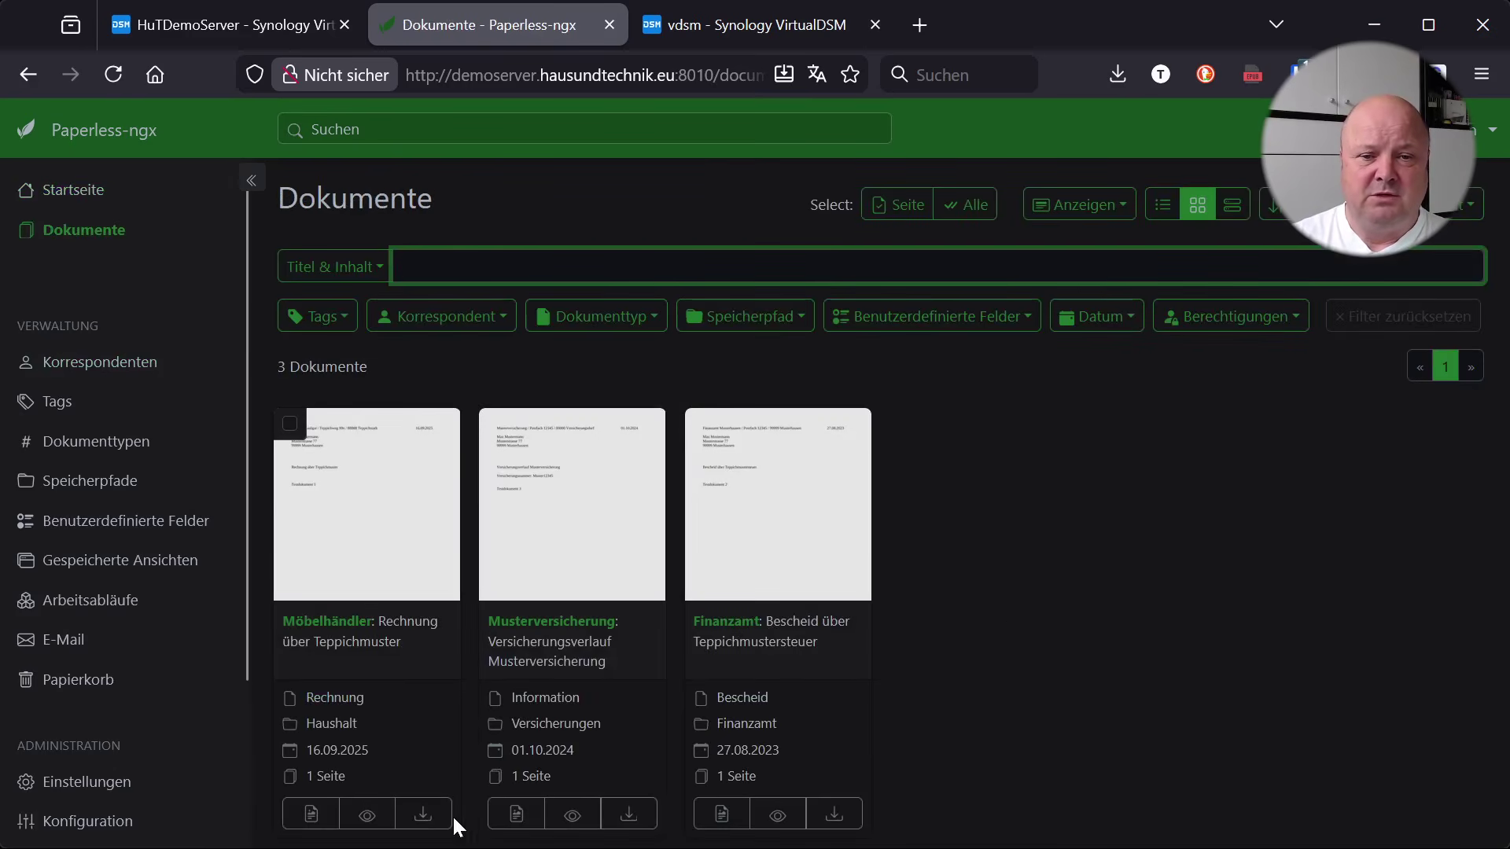
left_click(368, 815)
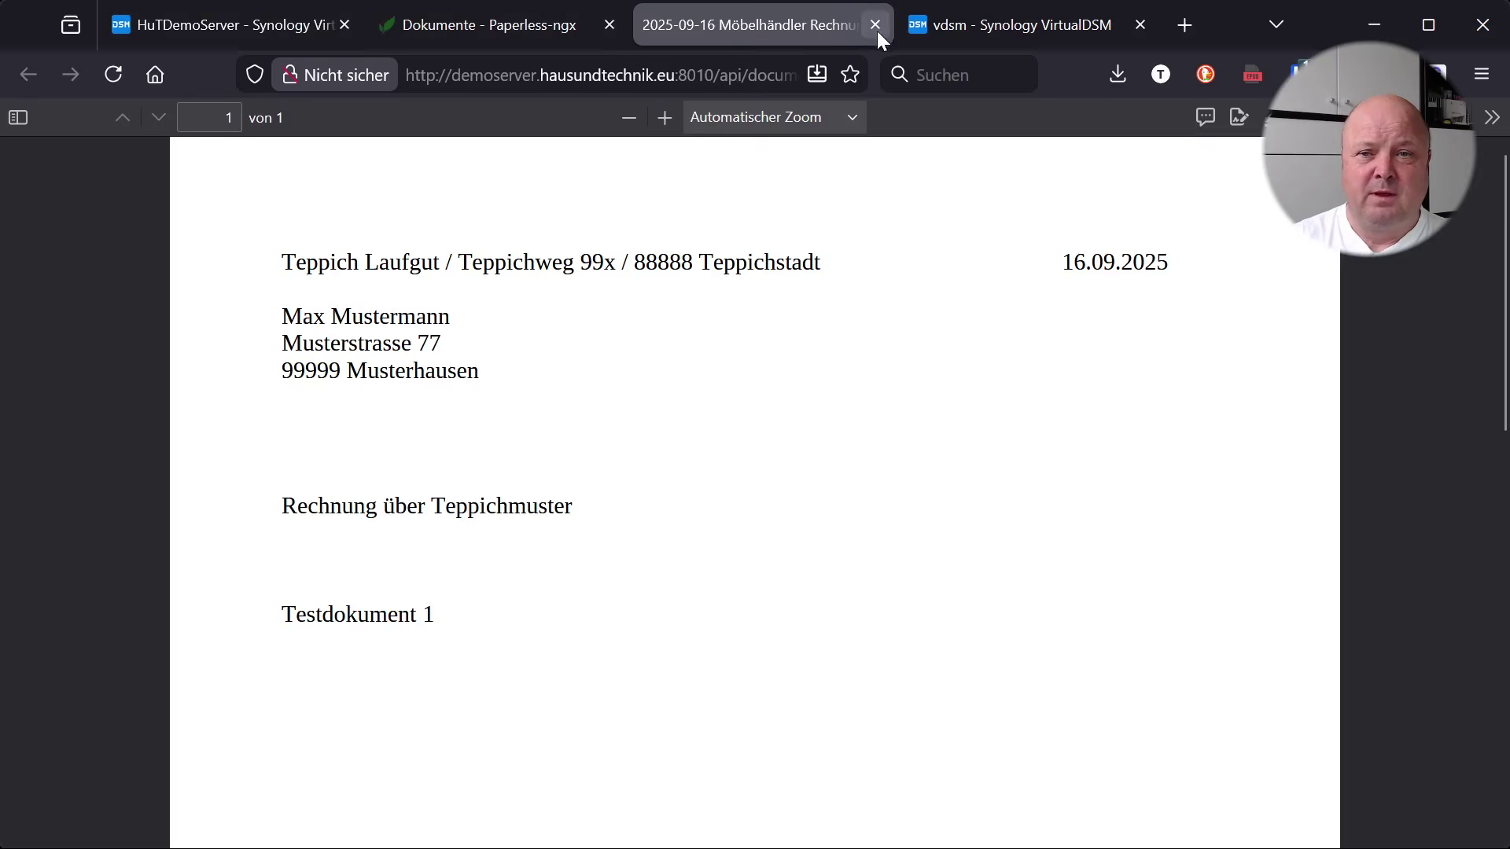
left_click(876, 26)
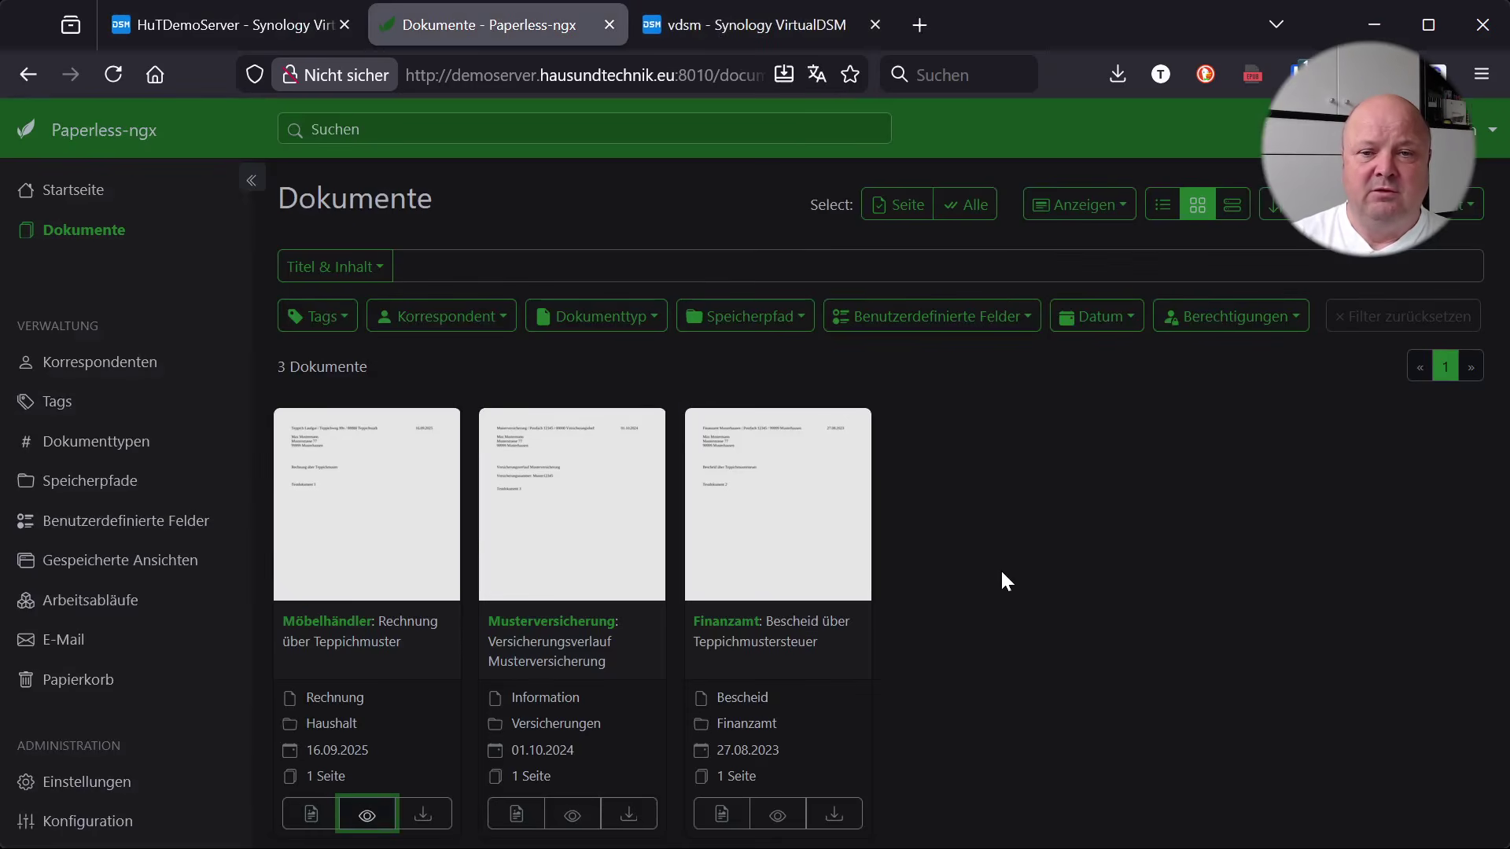
Browse storage paths, document types and custom fields, return to the start page, then go to HuTDemoServer
left_click(66, 481)
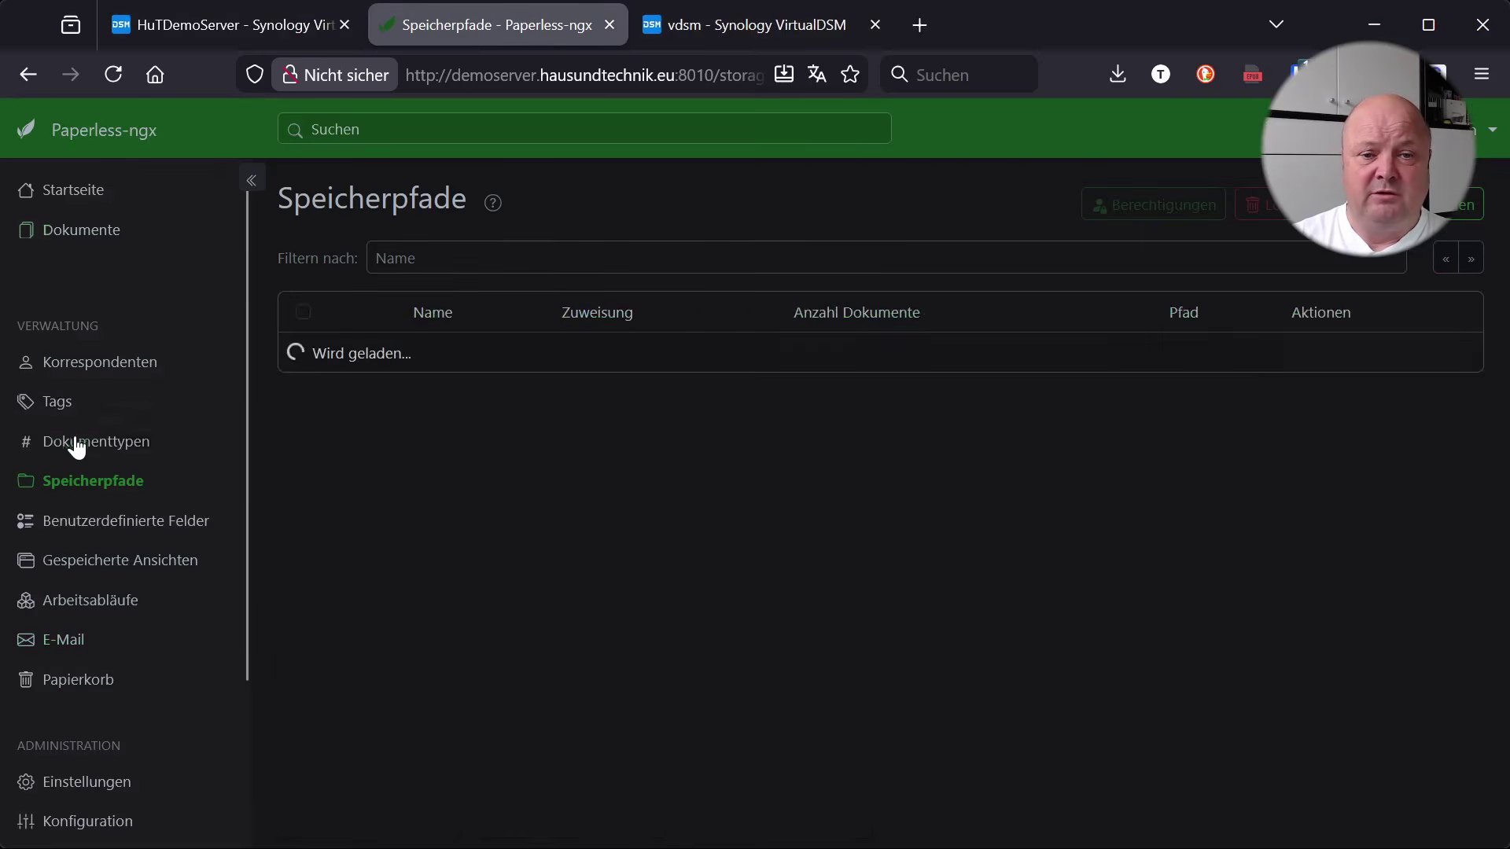
left_click(74, 441)
left_click(74, 523)
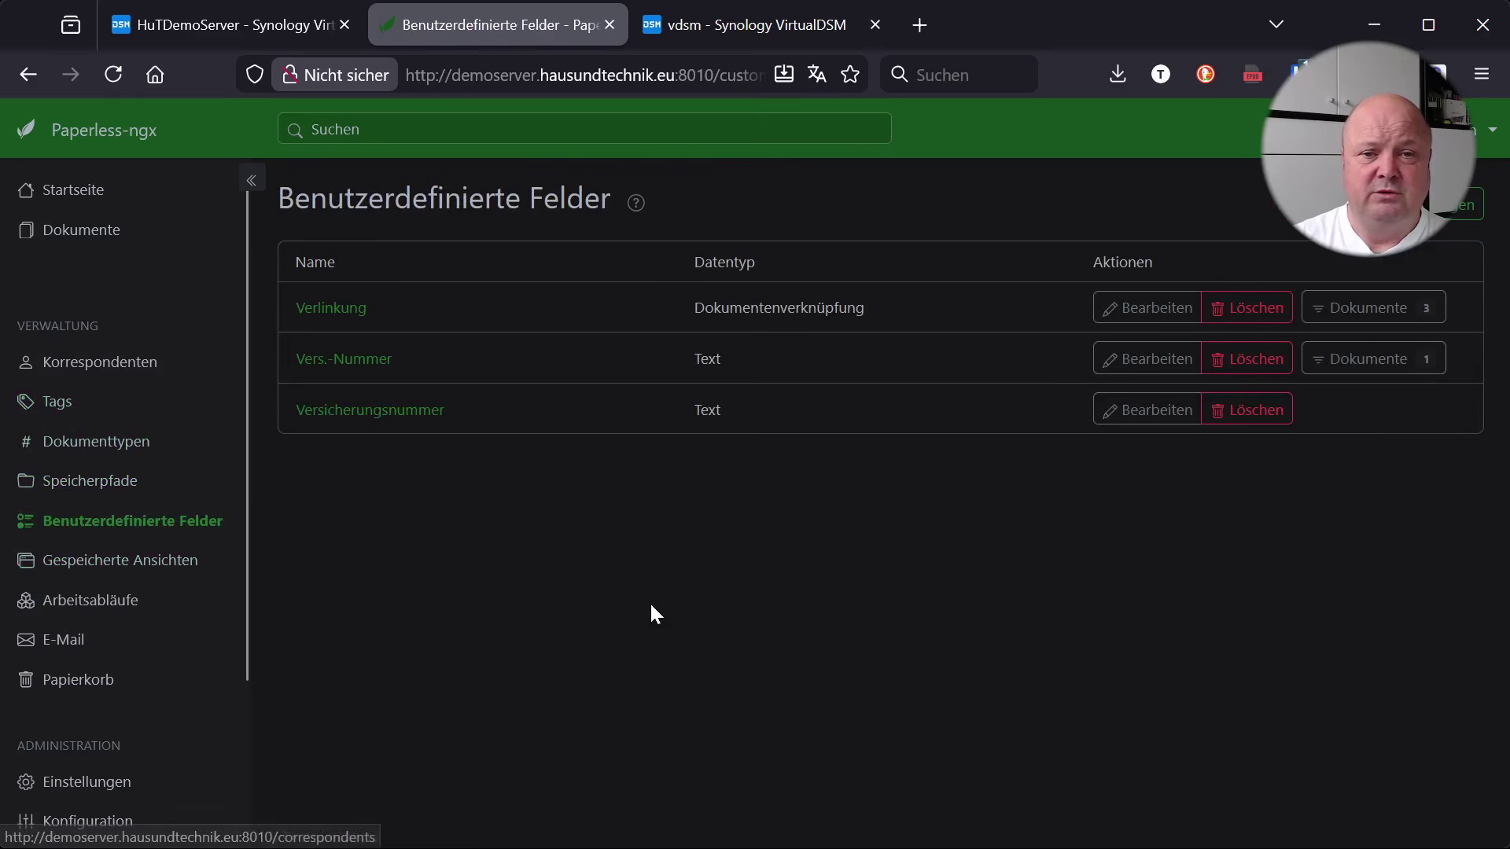
left_click(59, 191)
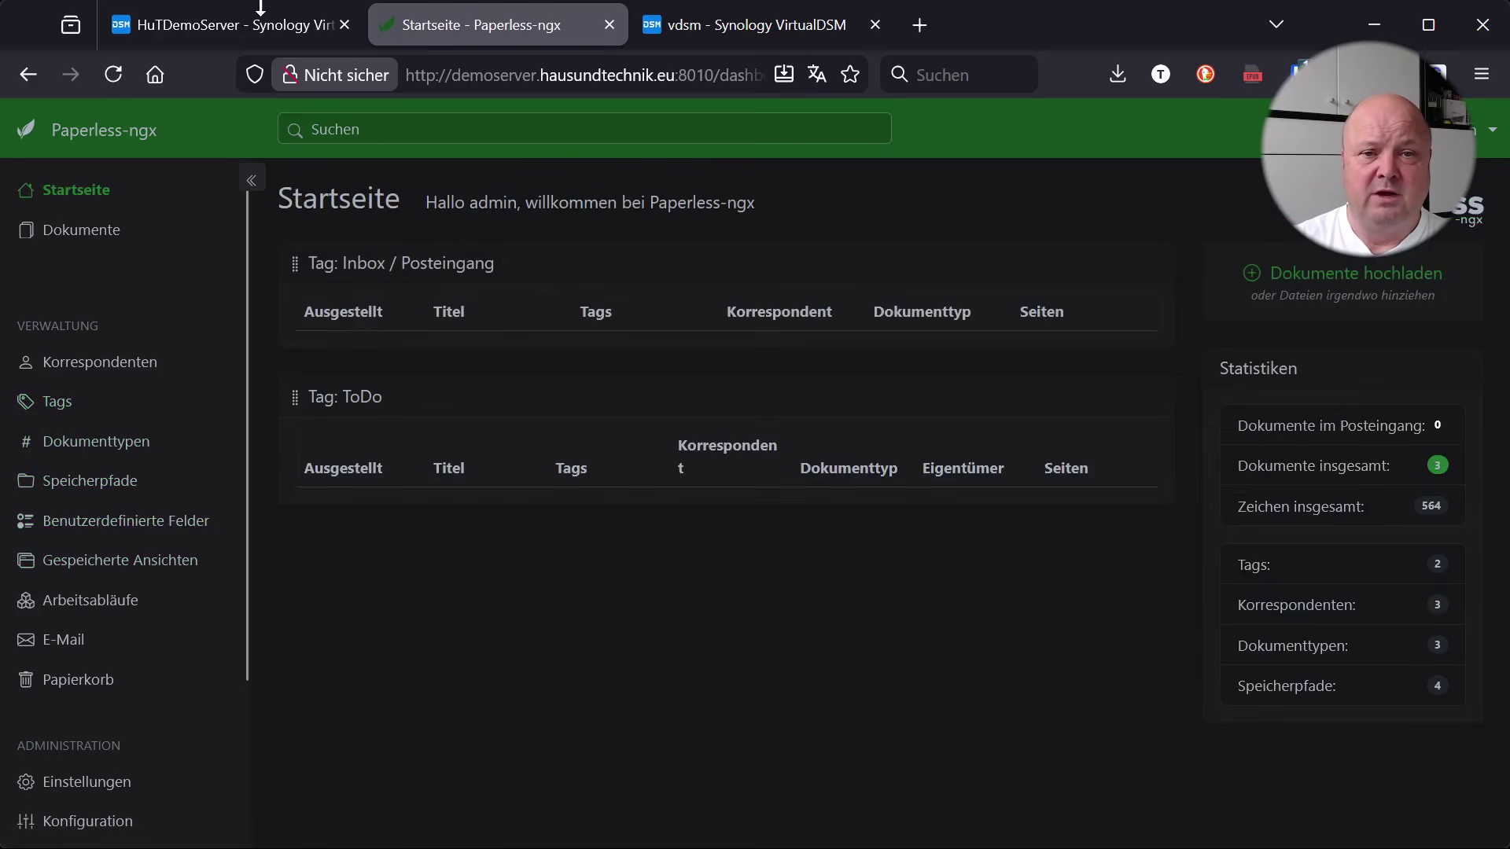
left_click(216, 24)
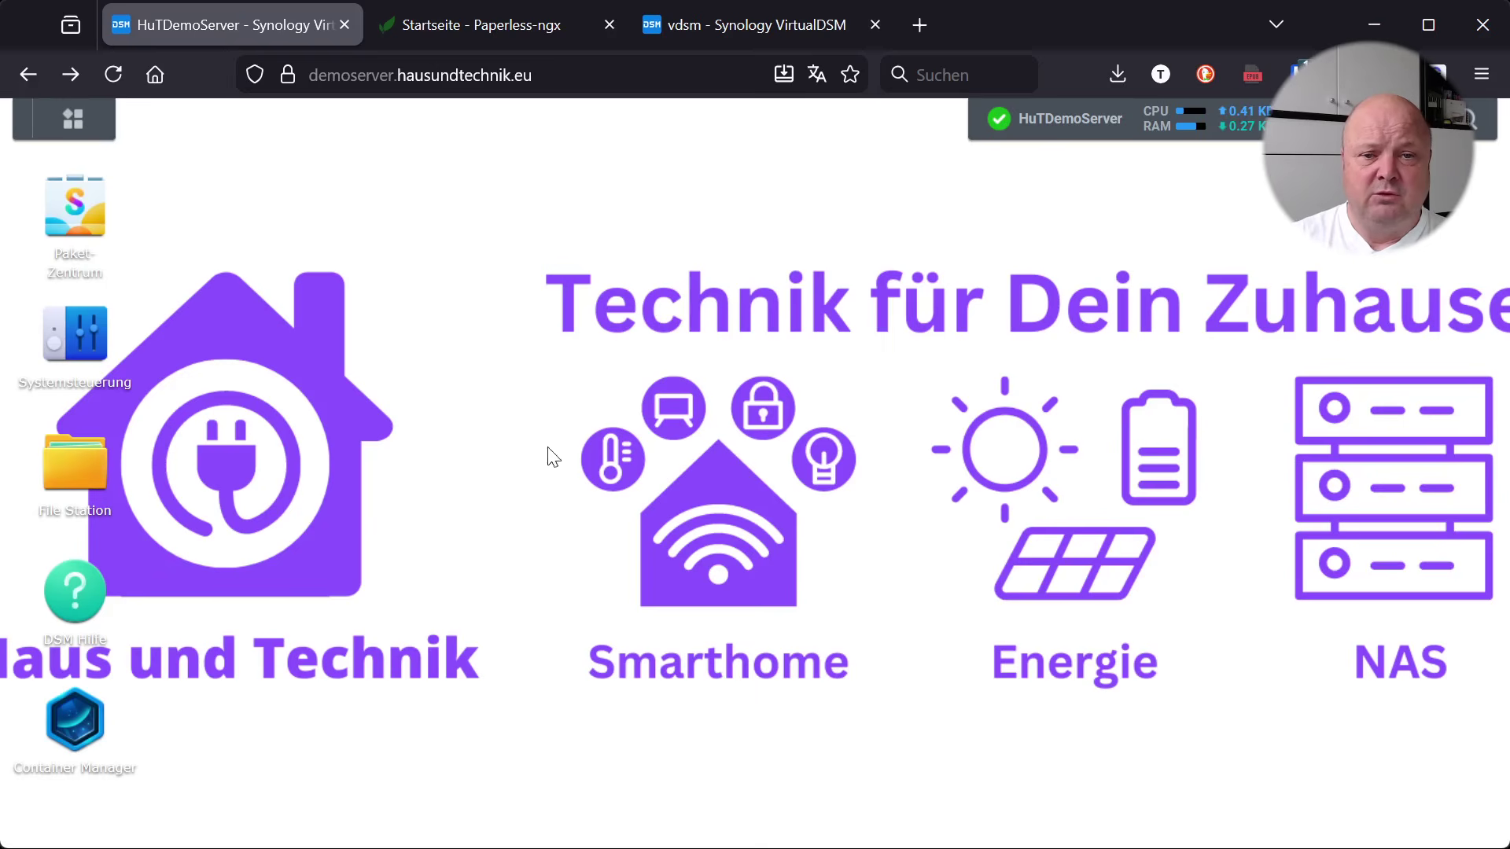
Browse the docker/paperless-ngx folder in File Station, then launch Container Manager
left_click(82, 479)
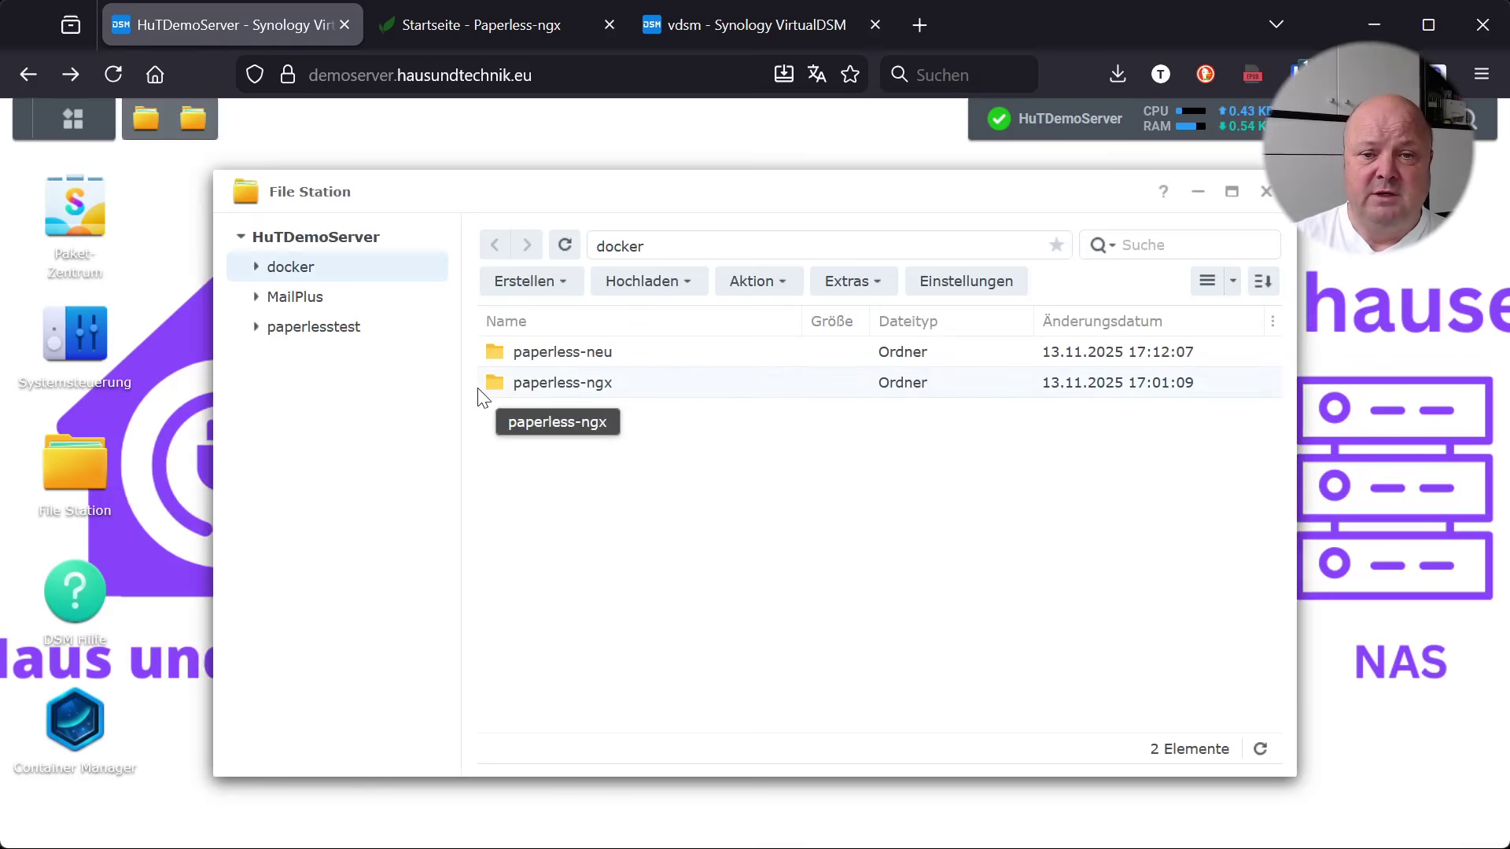
left_click(499, 384)
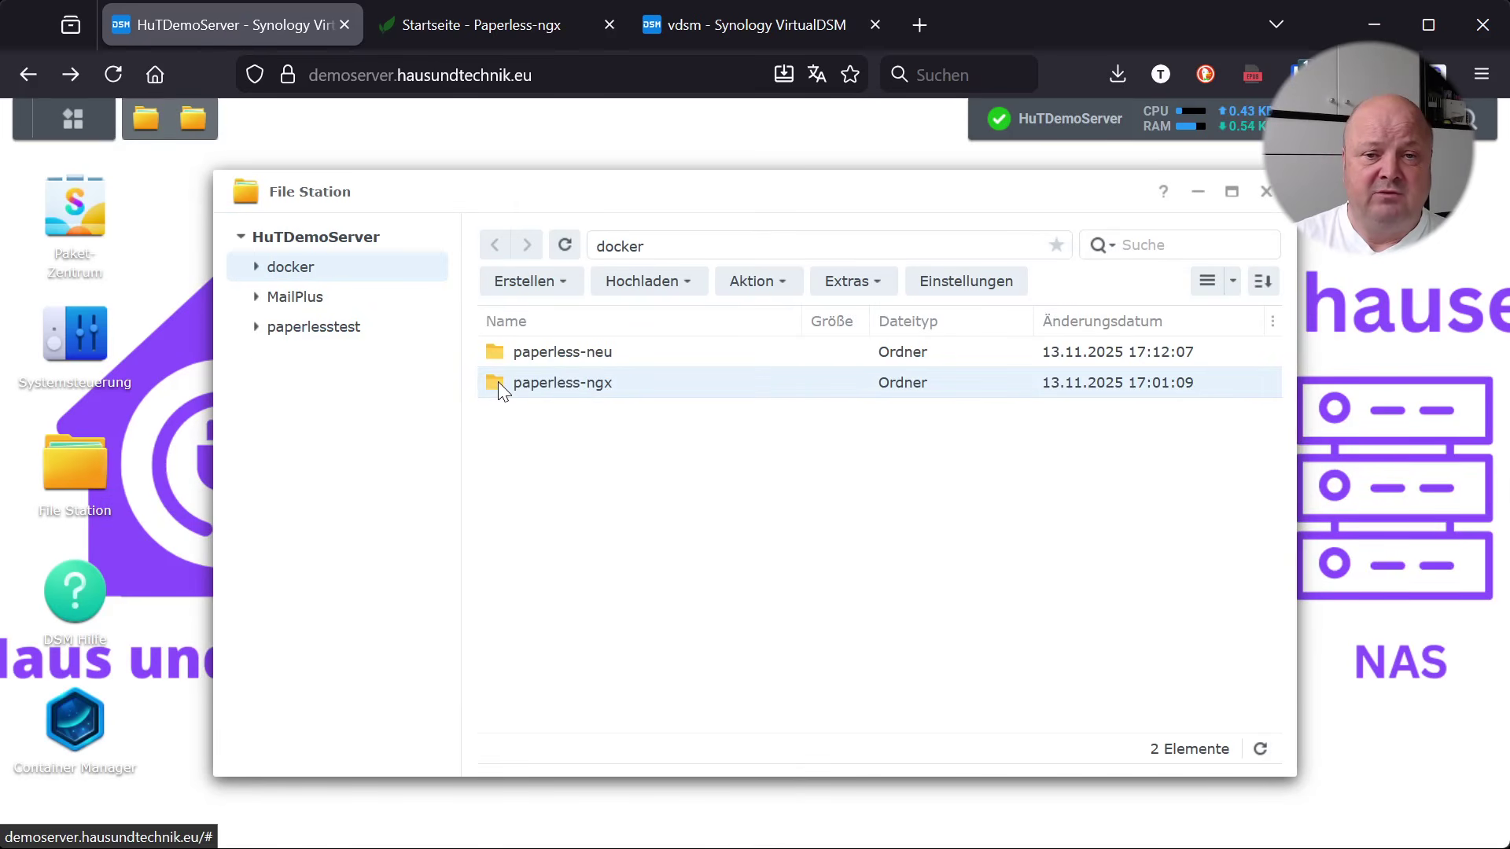
double_click(498, 382)
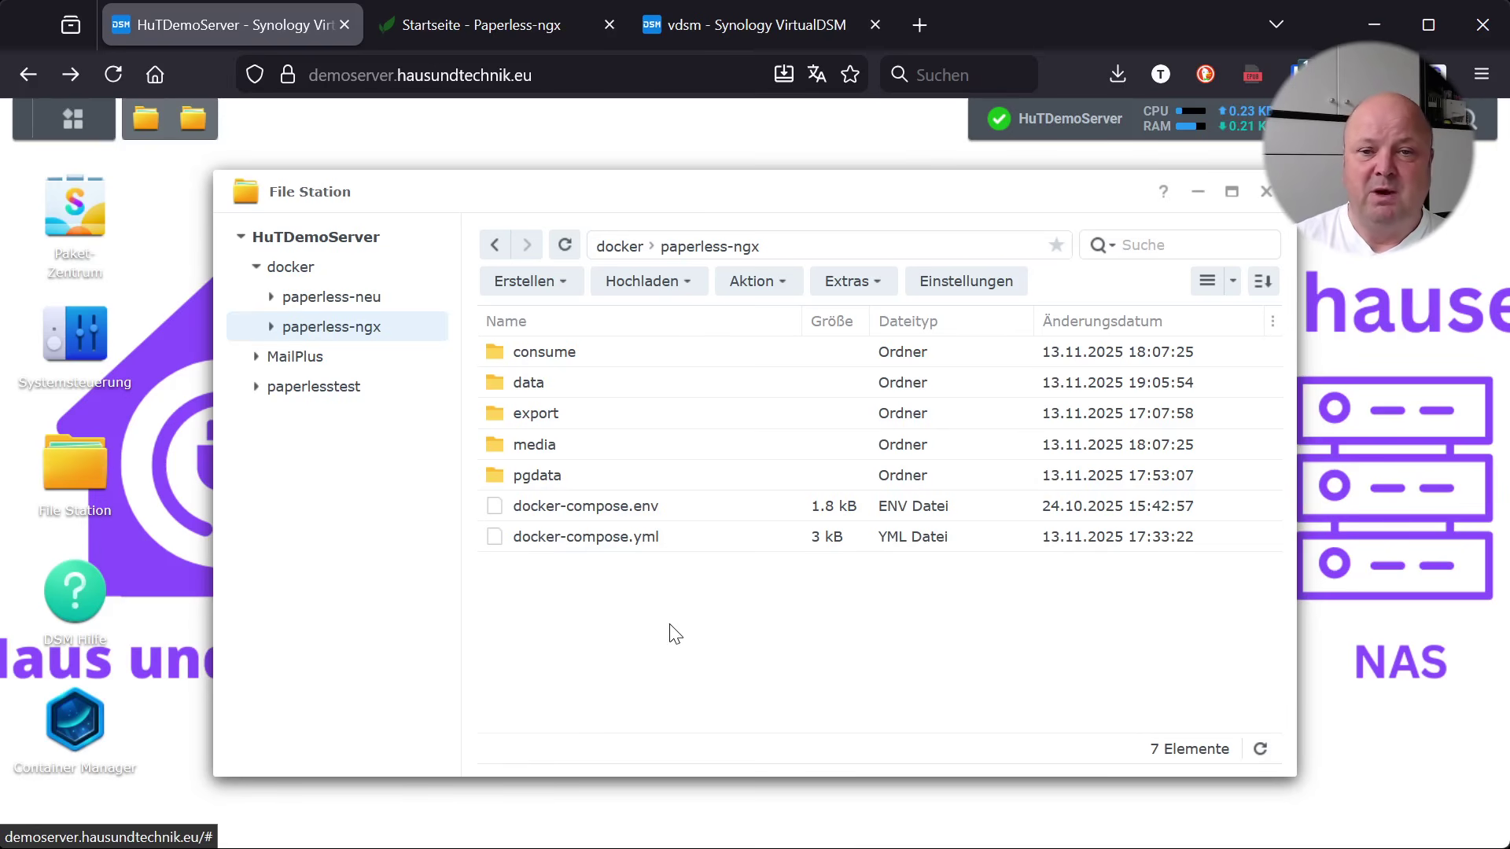
left_click(100, 731)
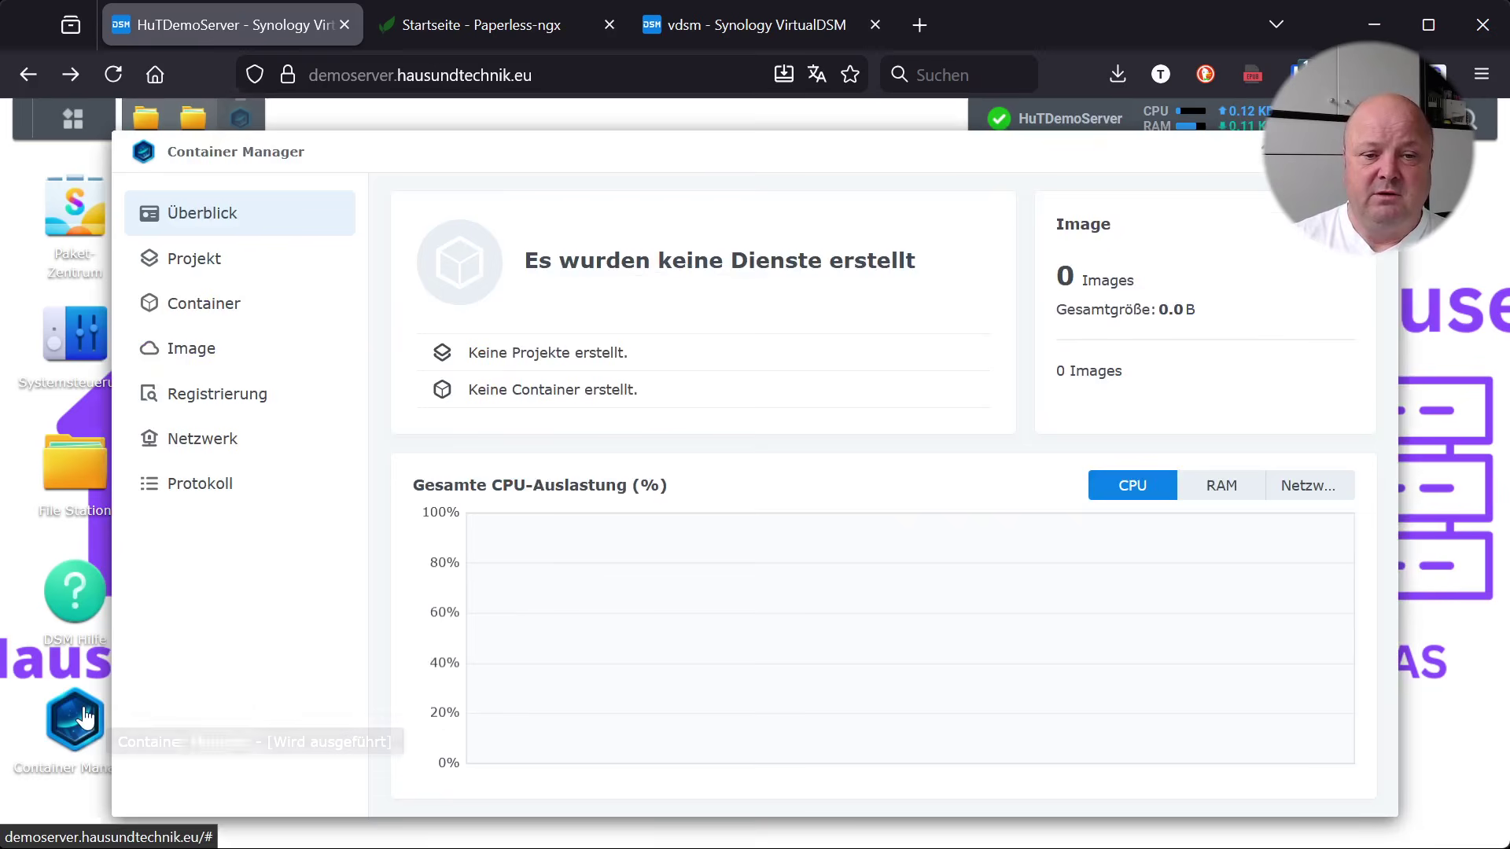
Stop the paperless-ngx project's five containers and close the finished stop log
left_click(209, 267)
left_click(516, 331)
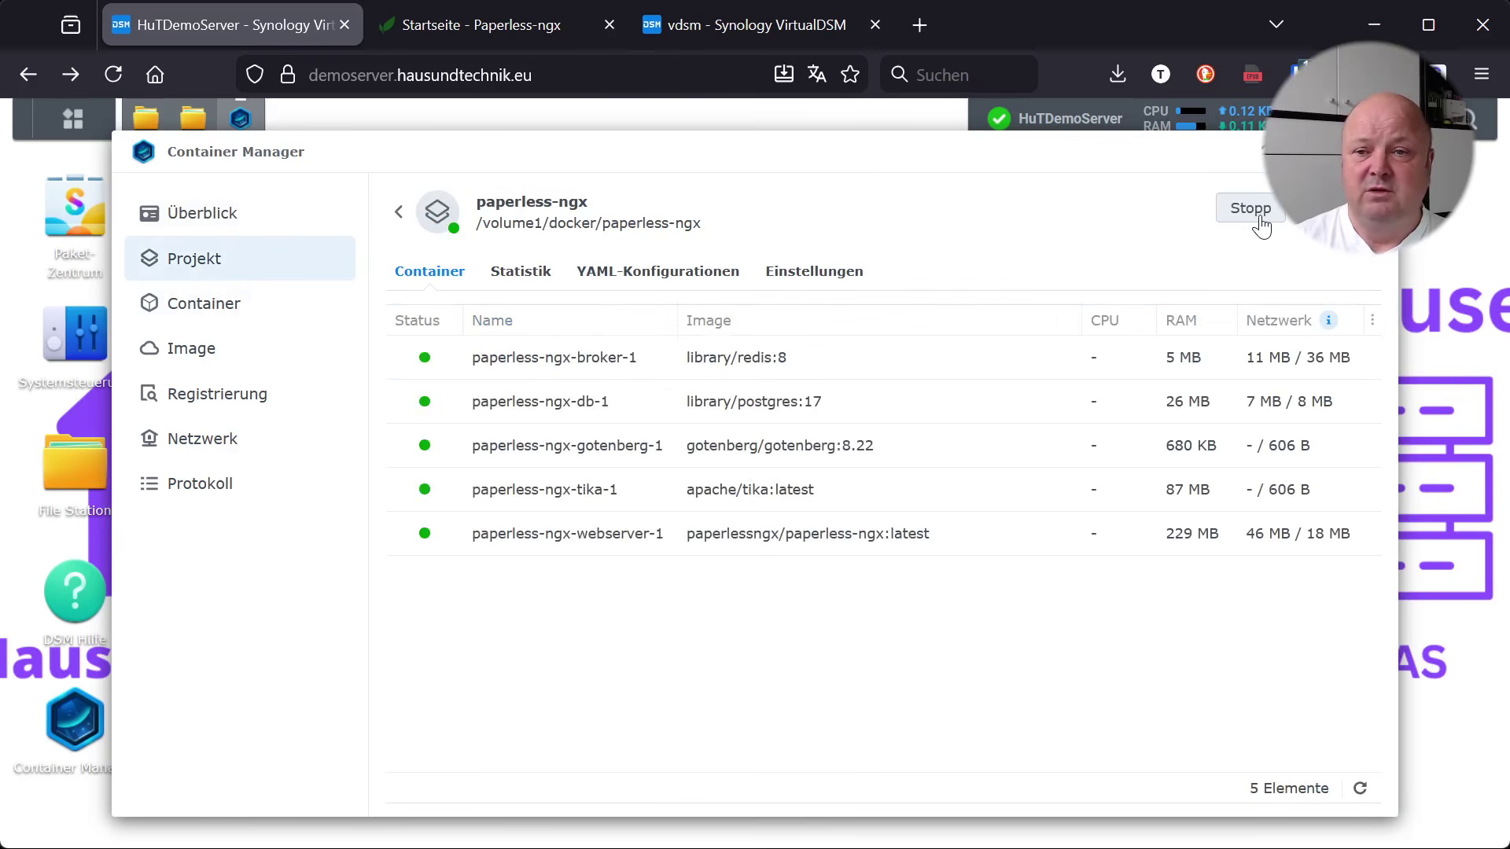
left_click(1253, 213)
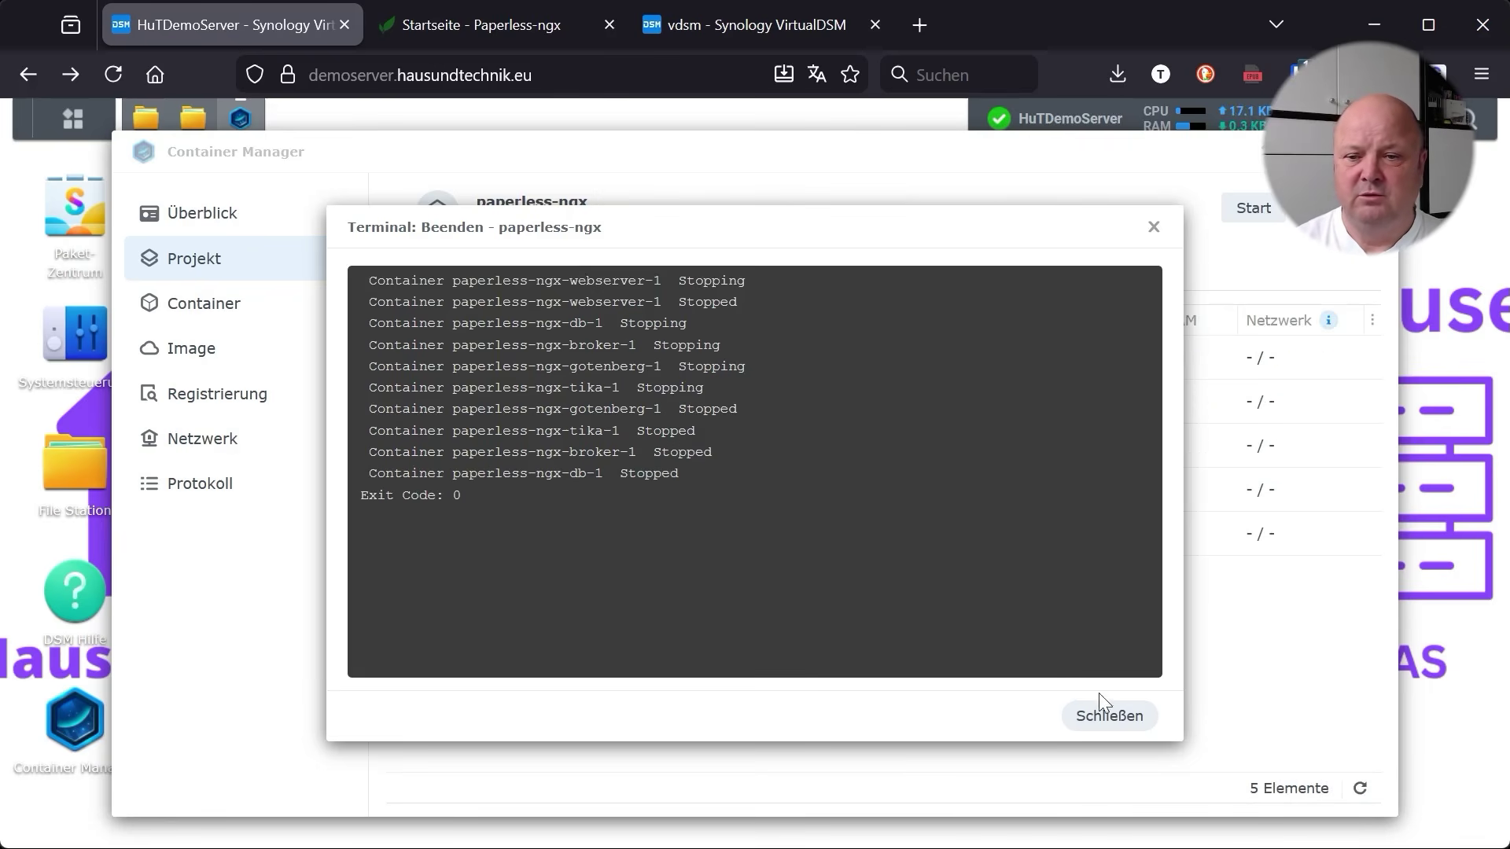
left_click(1109, 717)
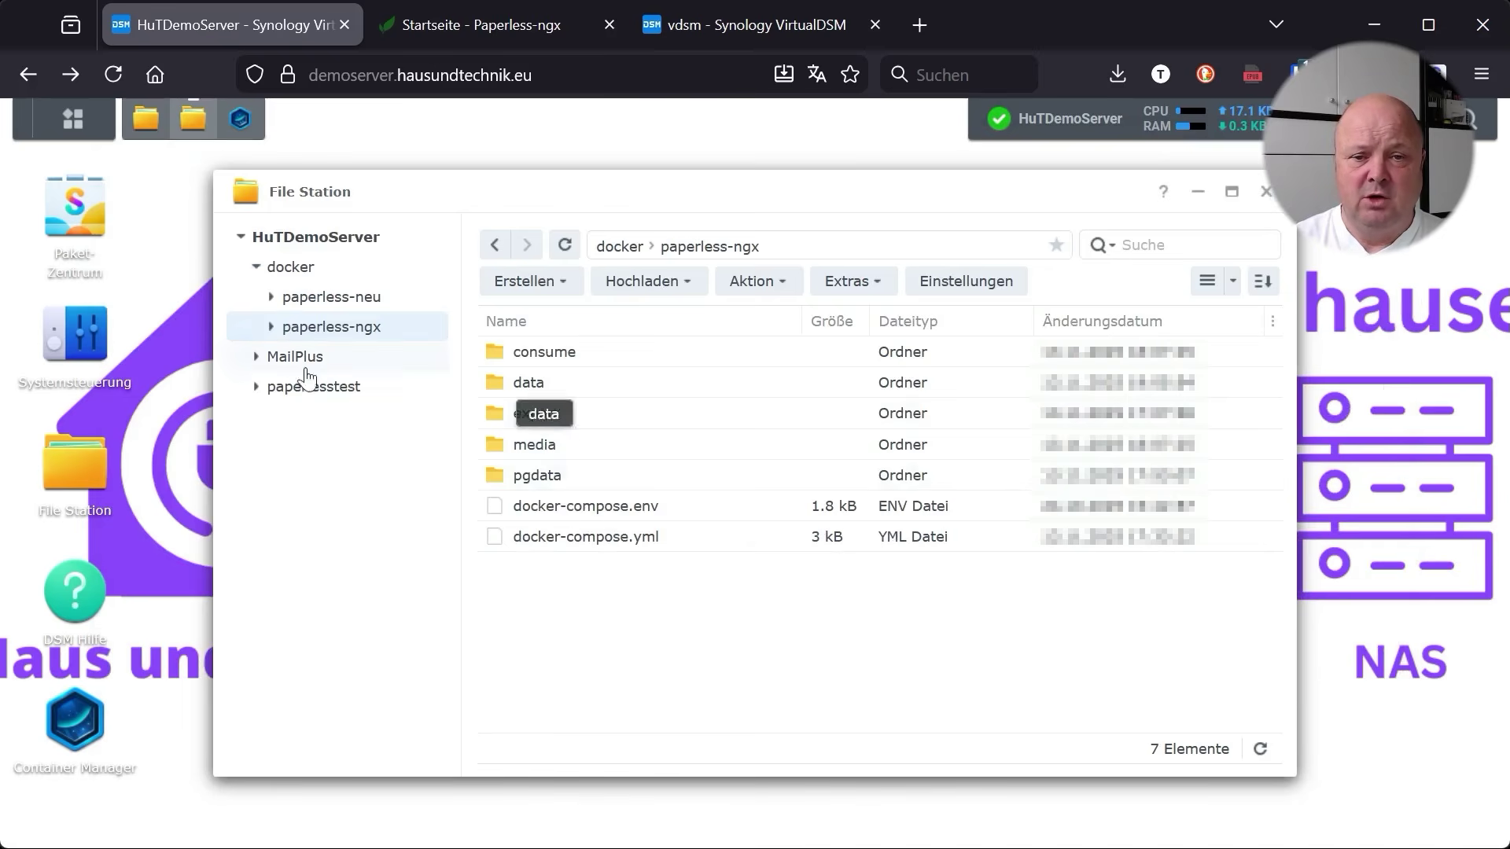
Copy the paperless-ngx folder into paperlesstest/backup, overwriting existing files
left_click(255, 386)
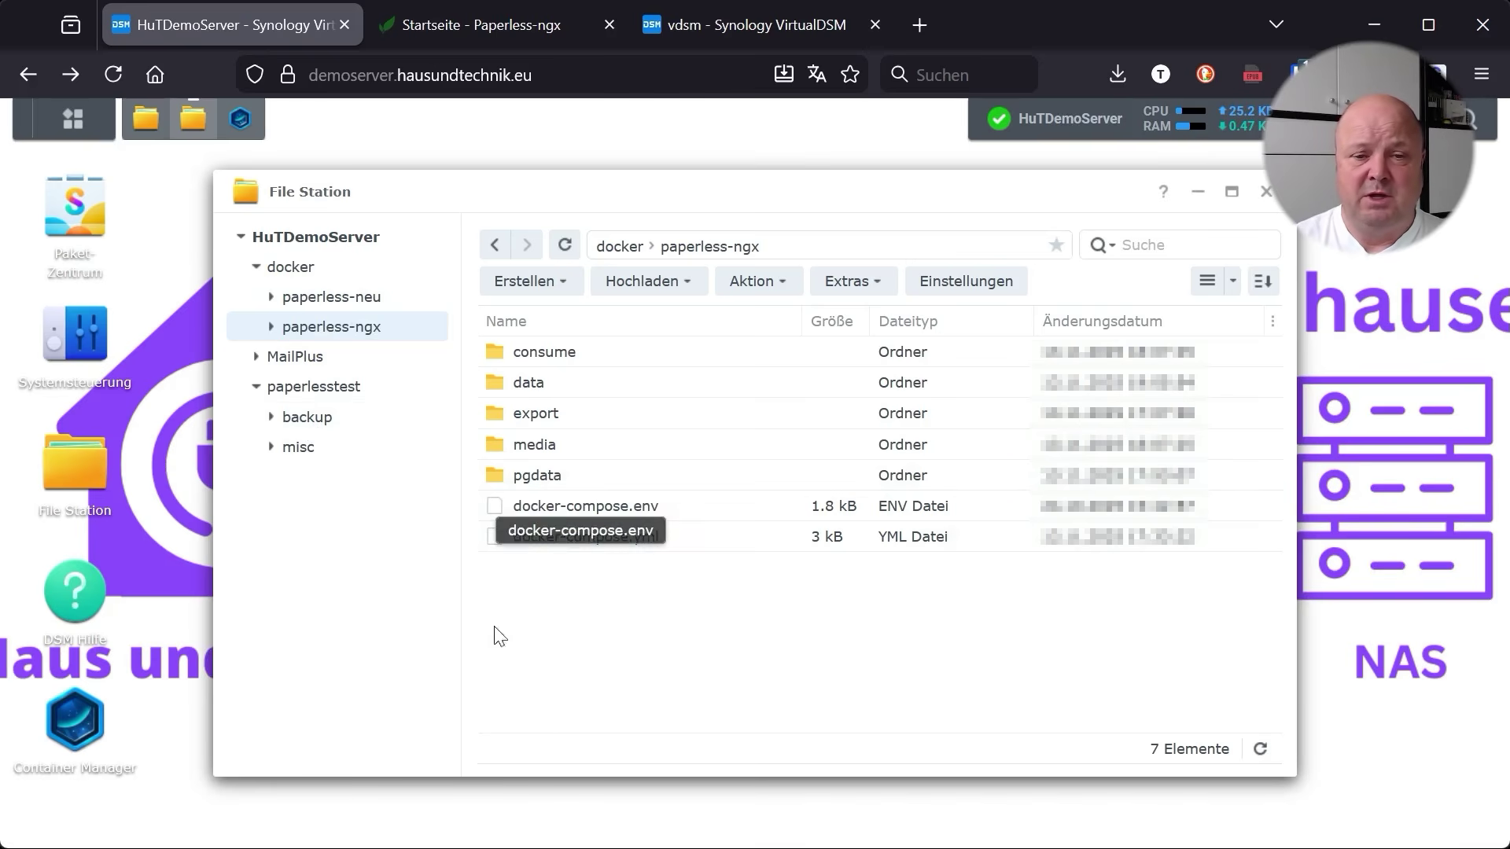
right_click(362, 332)
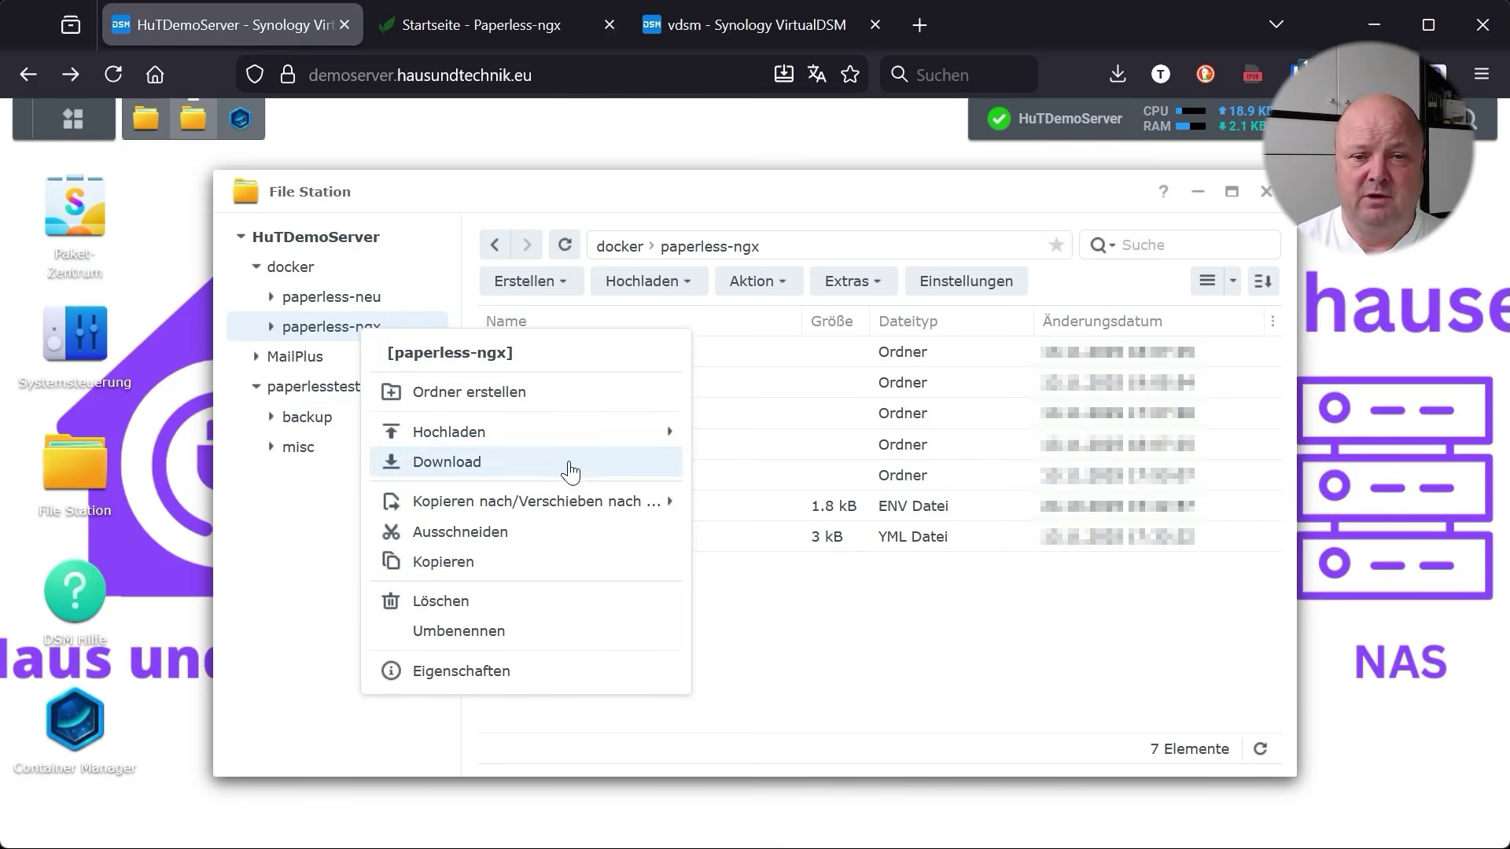
mouse_move(597, 504)
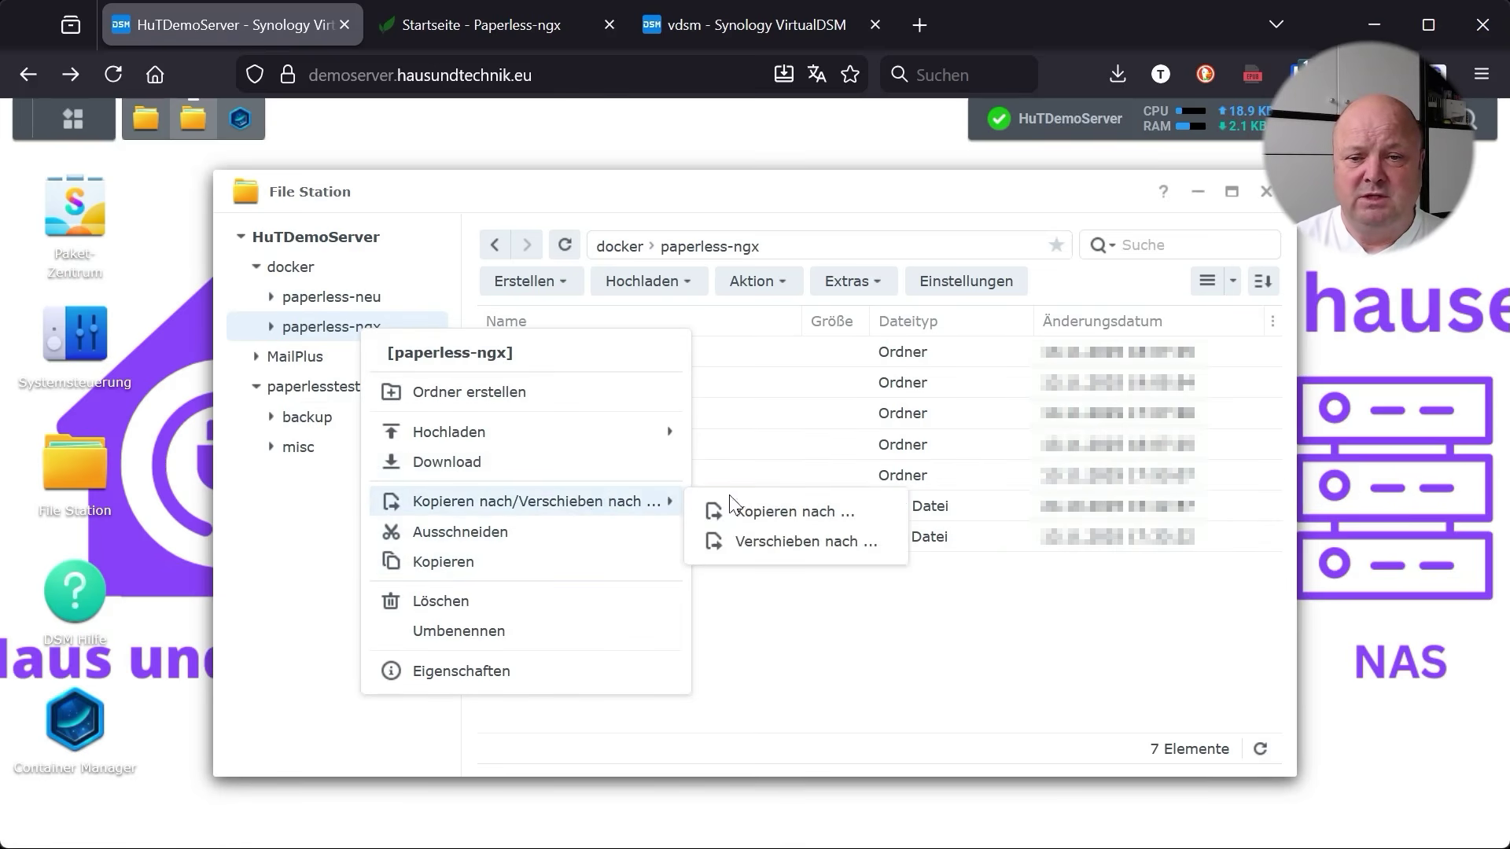
left_click(796, 519)
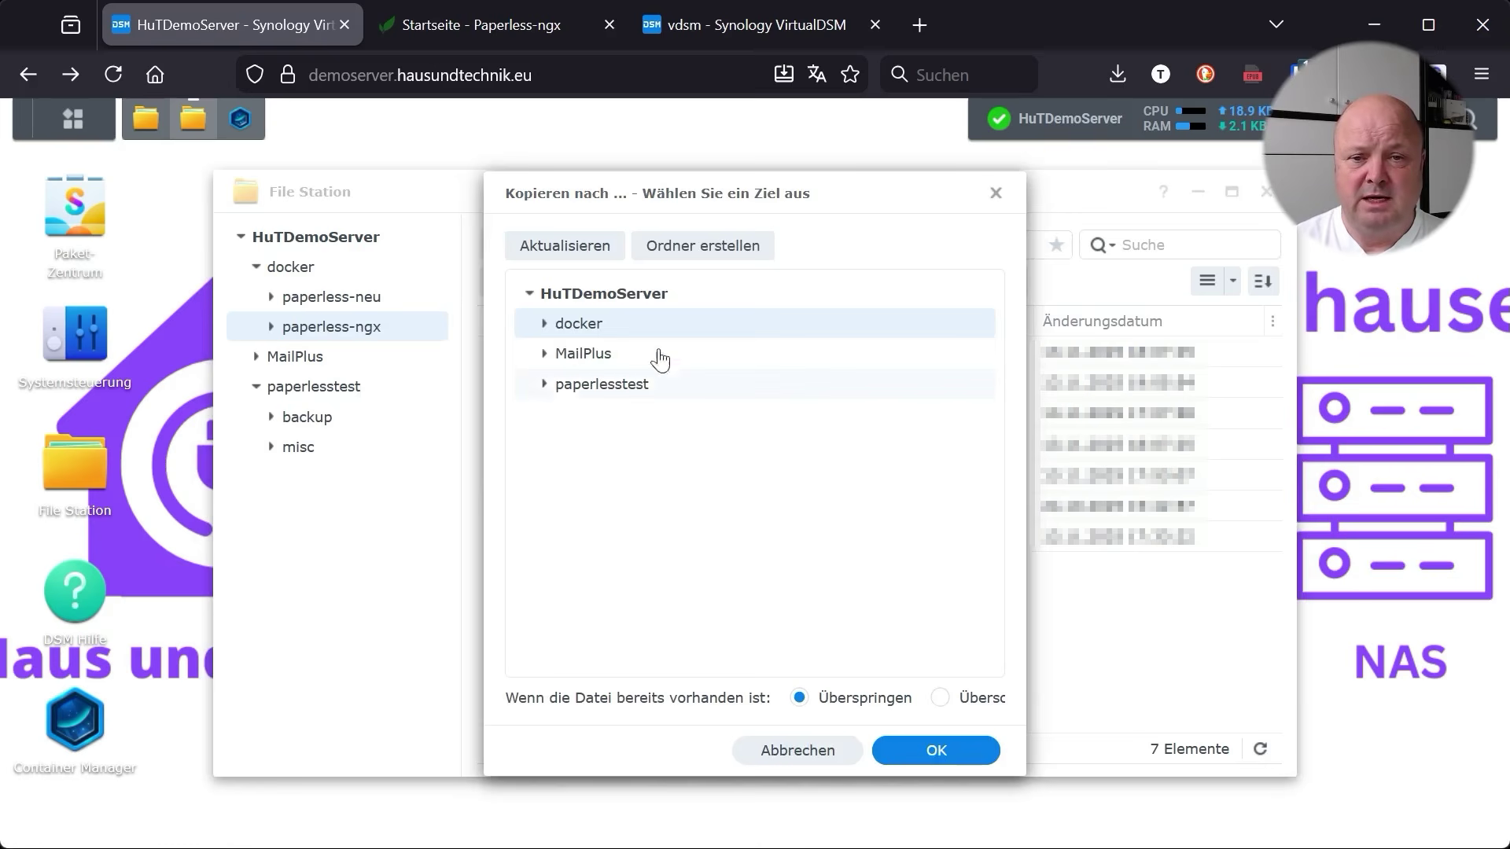
left_click(544, 384)
left_click(597, 415)
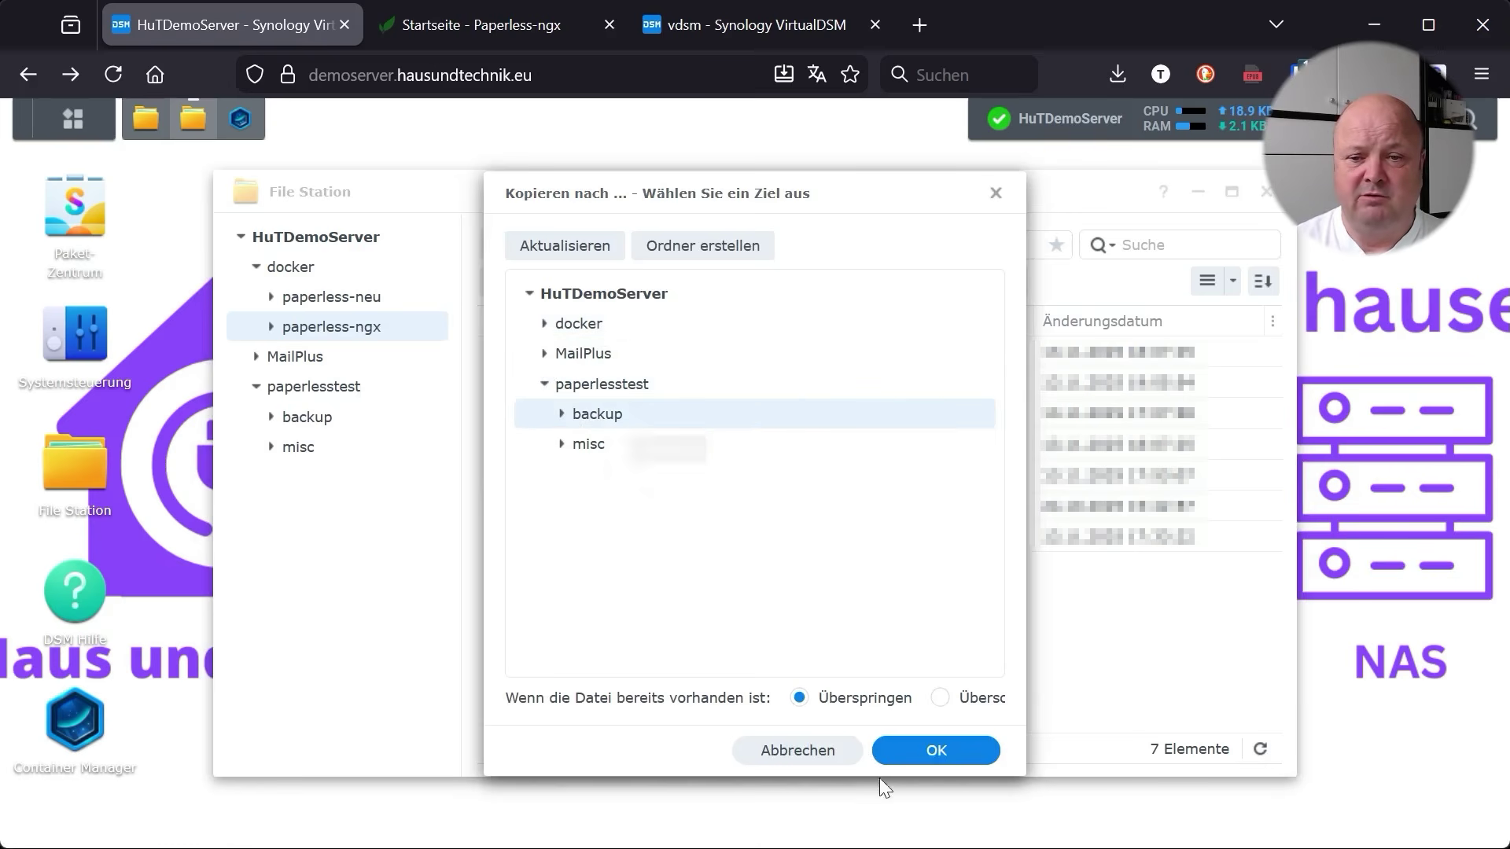
left_click(941, 700)
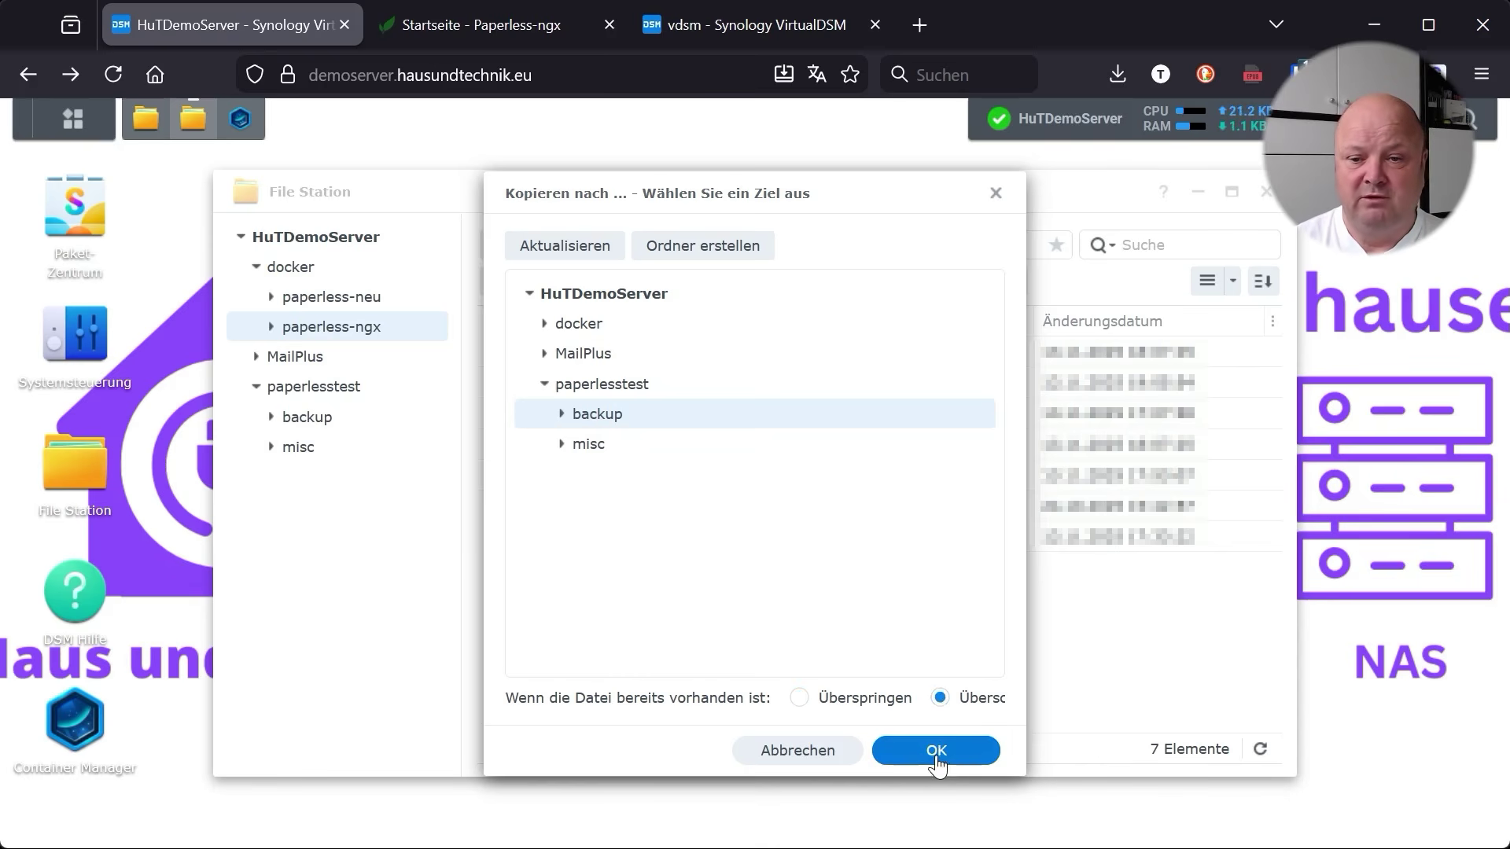
left_click(936, 751)
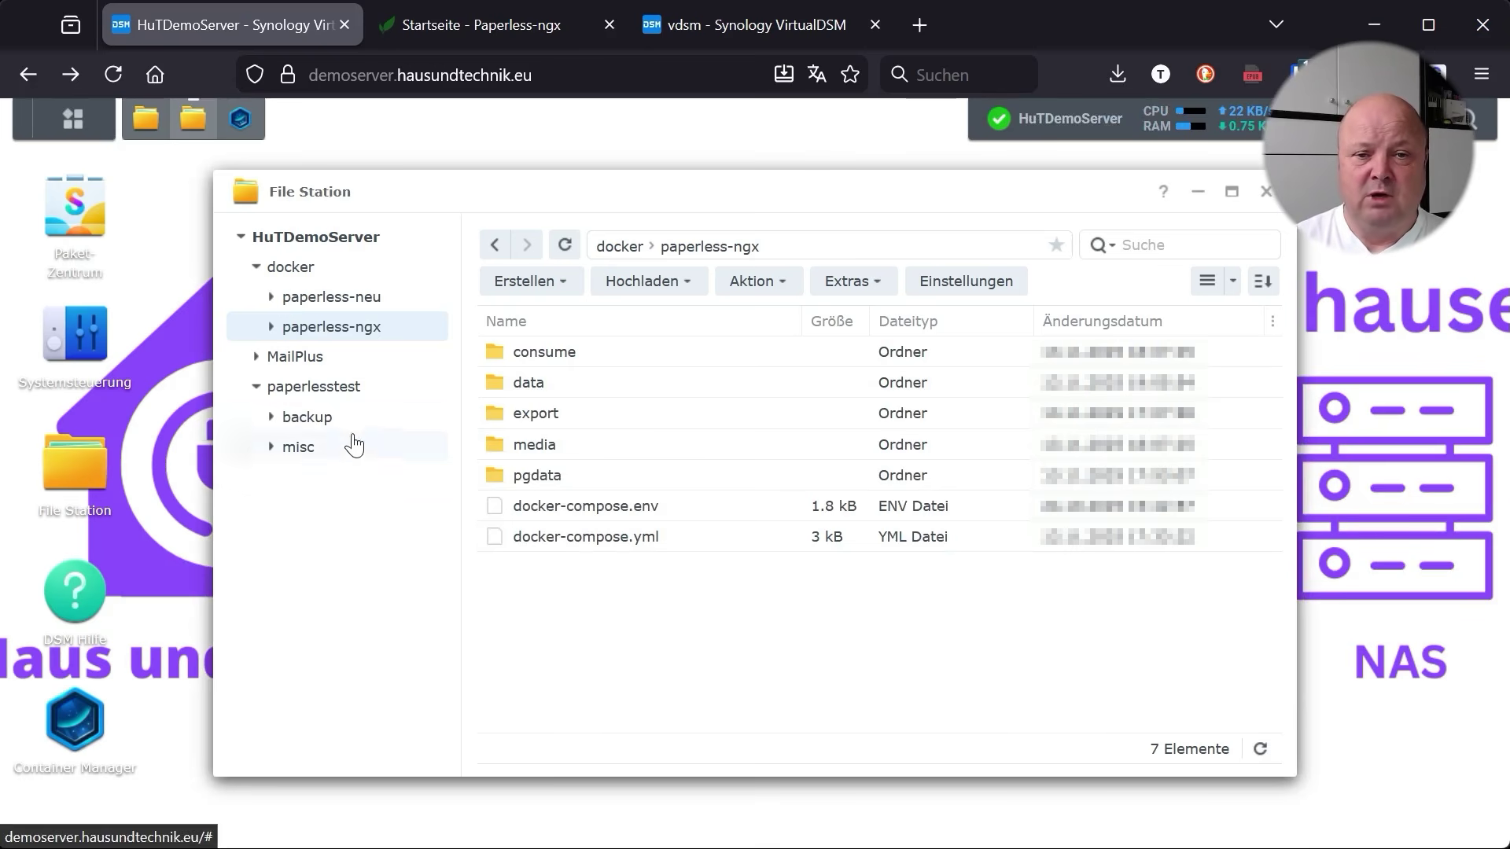
Check that paperlesstest/backup/paperless-ngx holds 7 items, then bring up the VirtualDSM's File Station
left_click(311, 418)
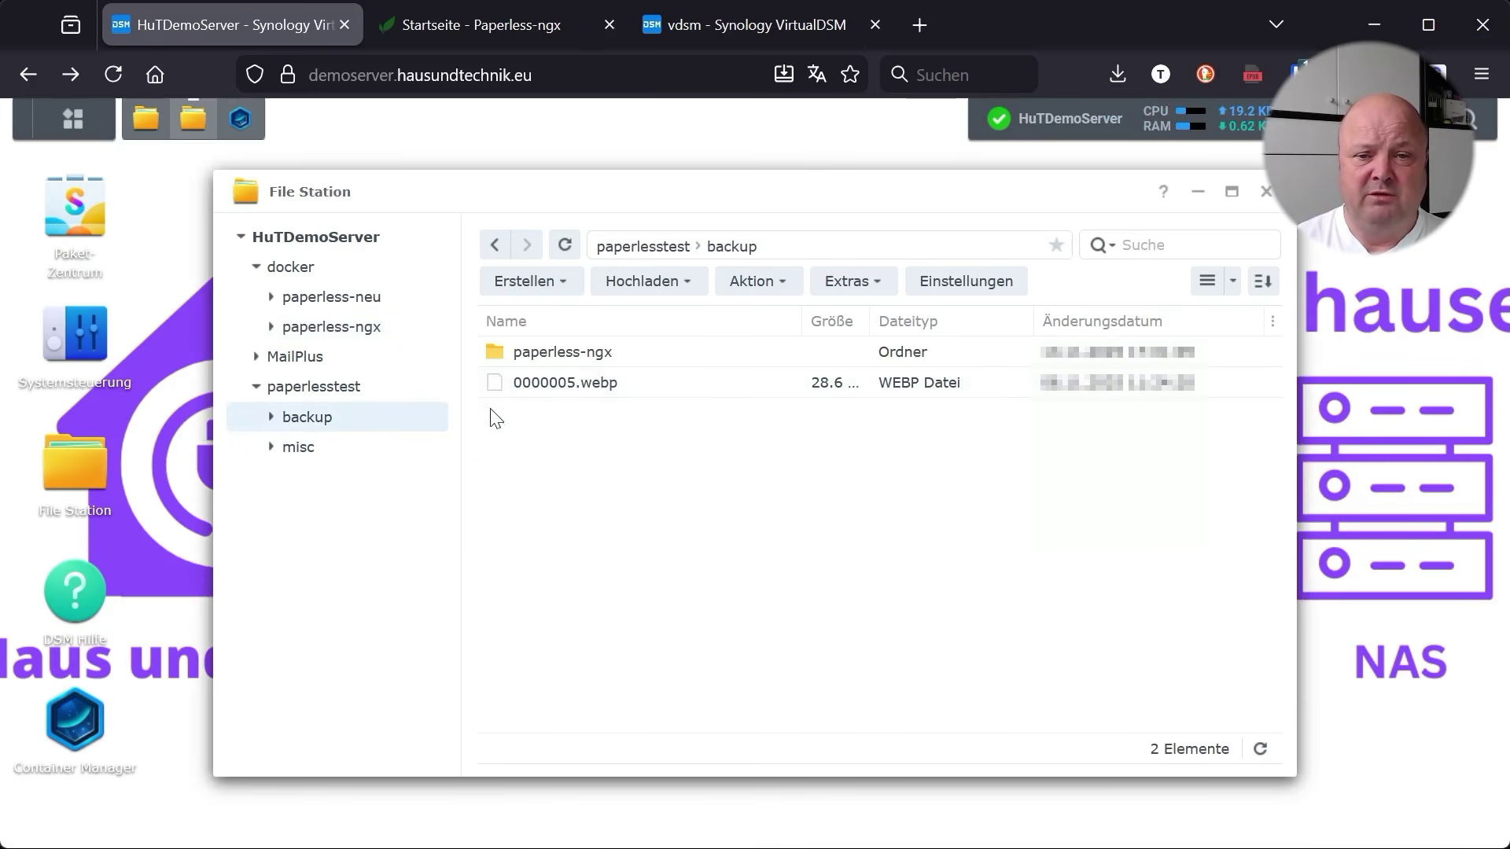
double_click(497, 351)
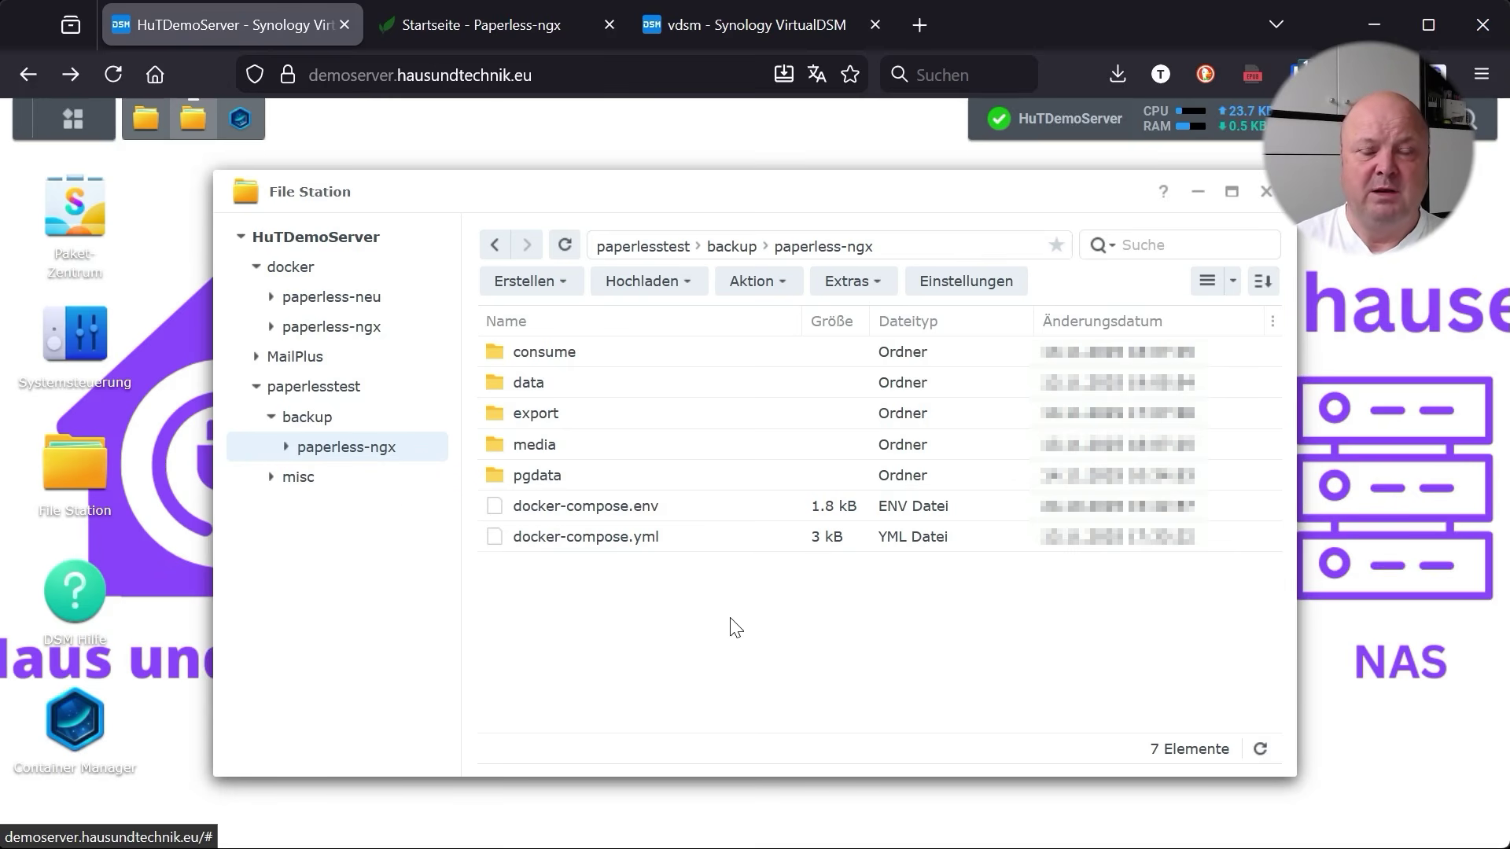
left_click(748, 30)
left_click_drag(860, 272, 719, 213)
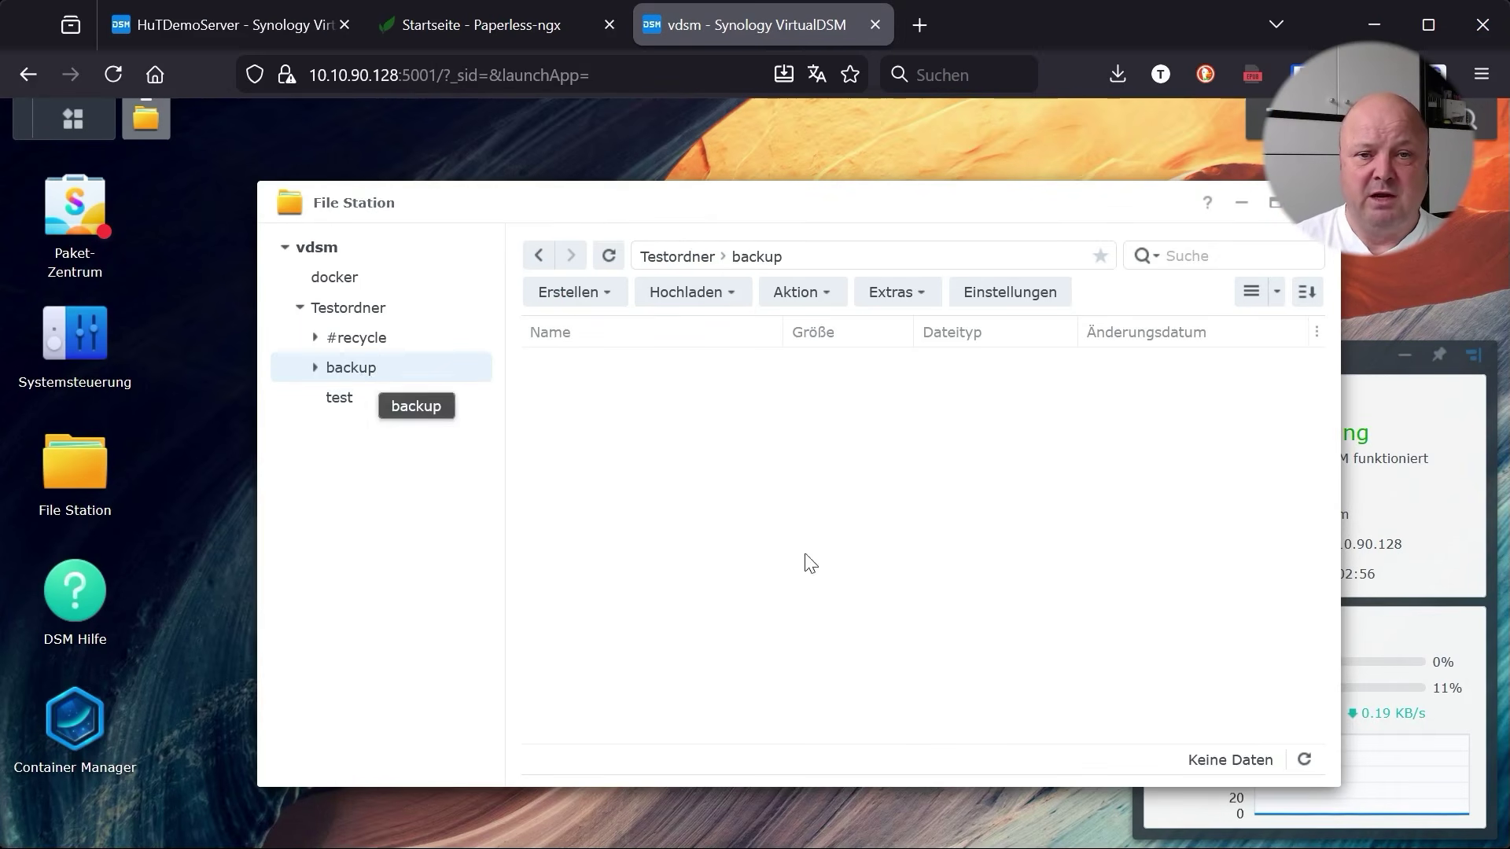
Check VirtualDSM's container projects, then drag the paperless-ngx backup into vdsm's Testordner/backup as paperless-ngx.zip
left_click(56, 741)
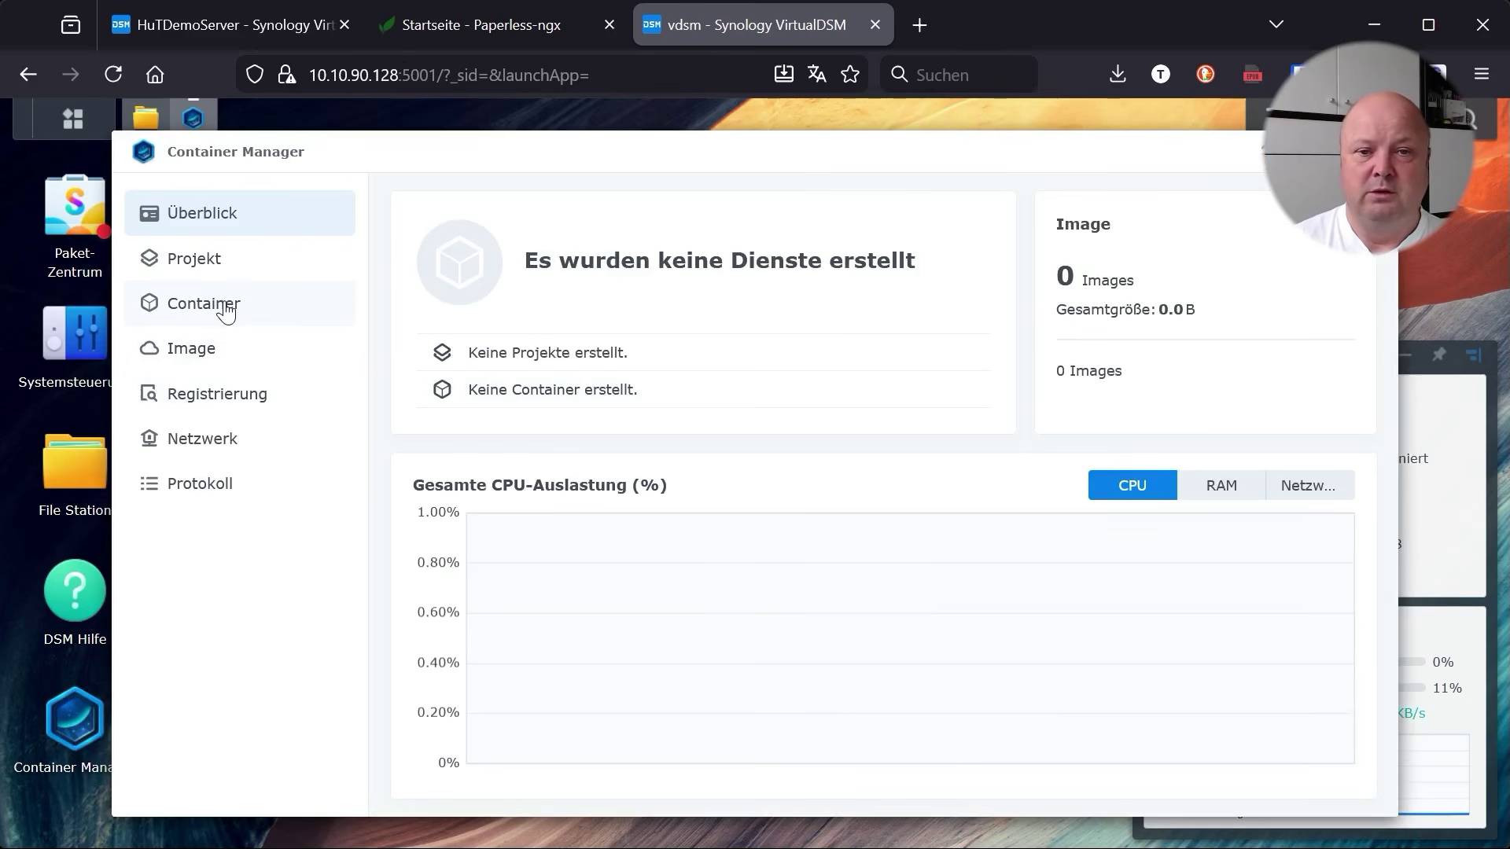
left_click(202, 261)
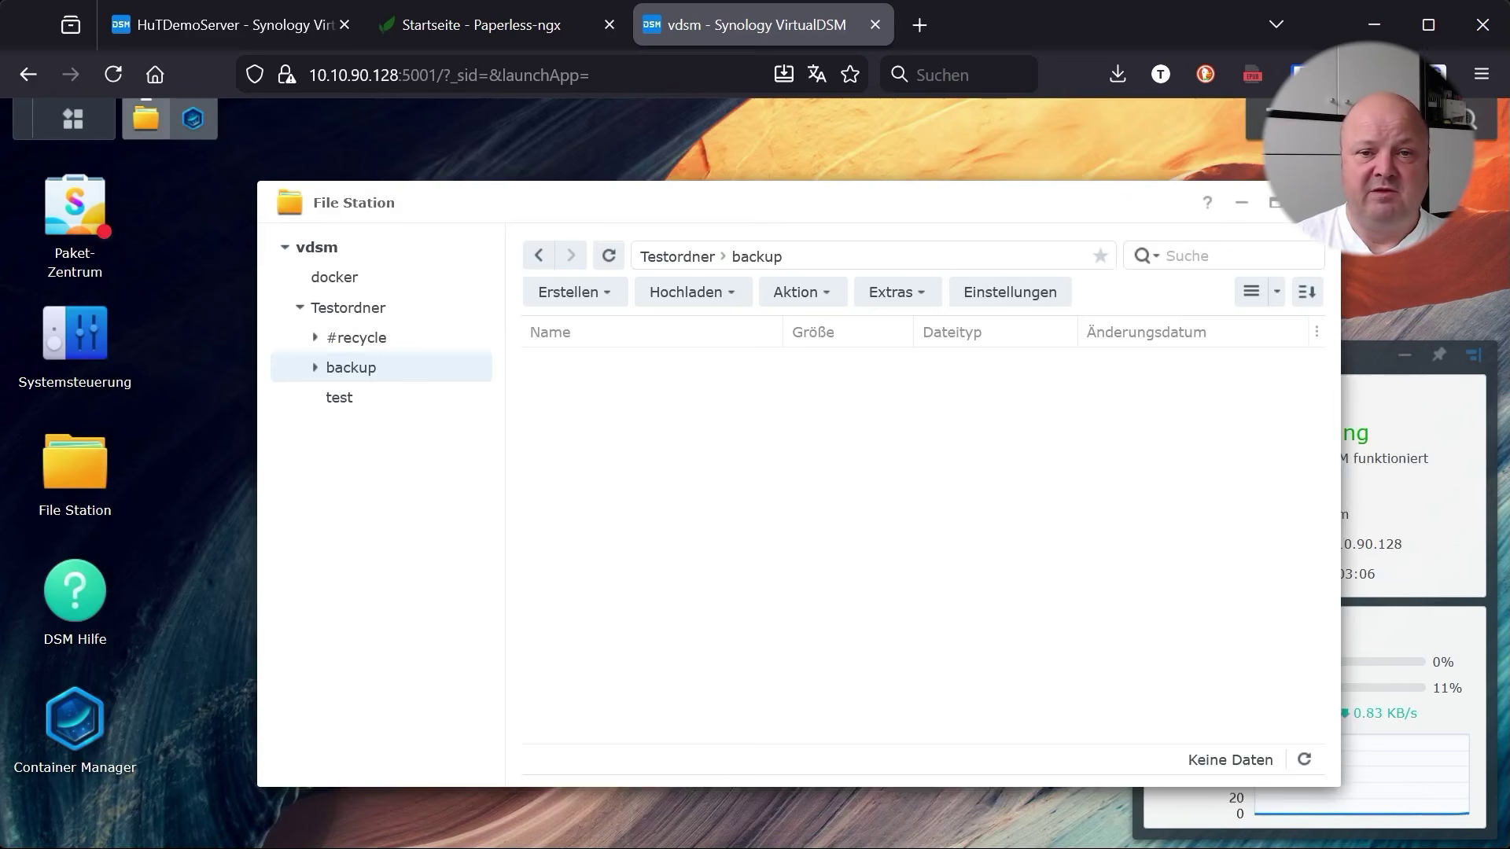
left_click(251, 31)
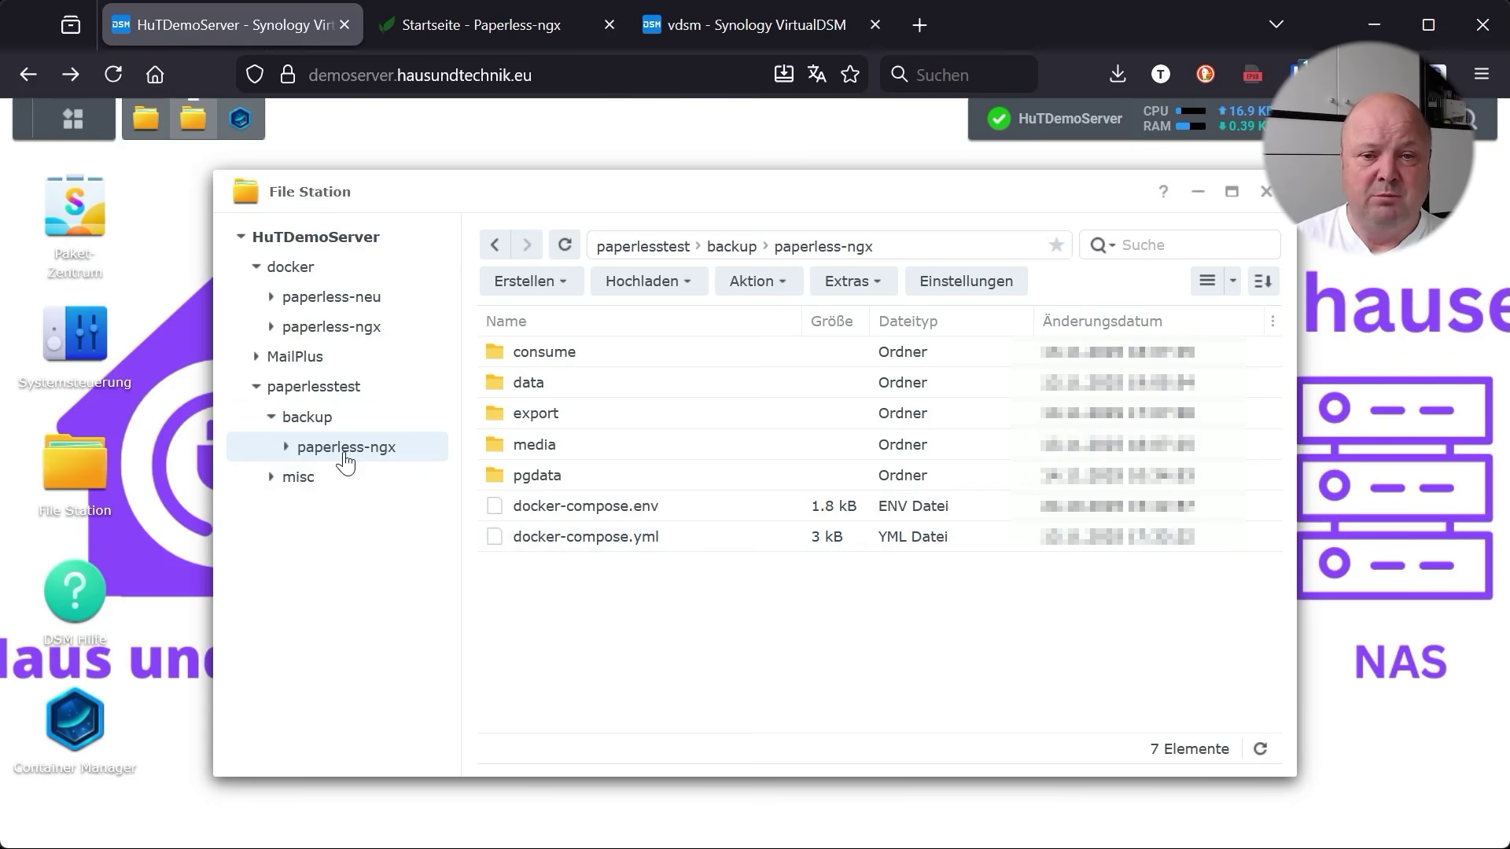
left_click(305, 417)
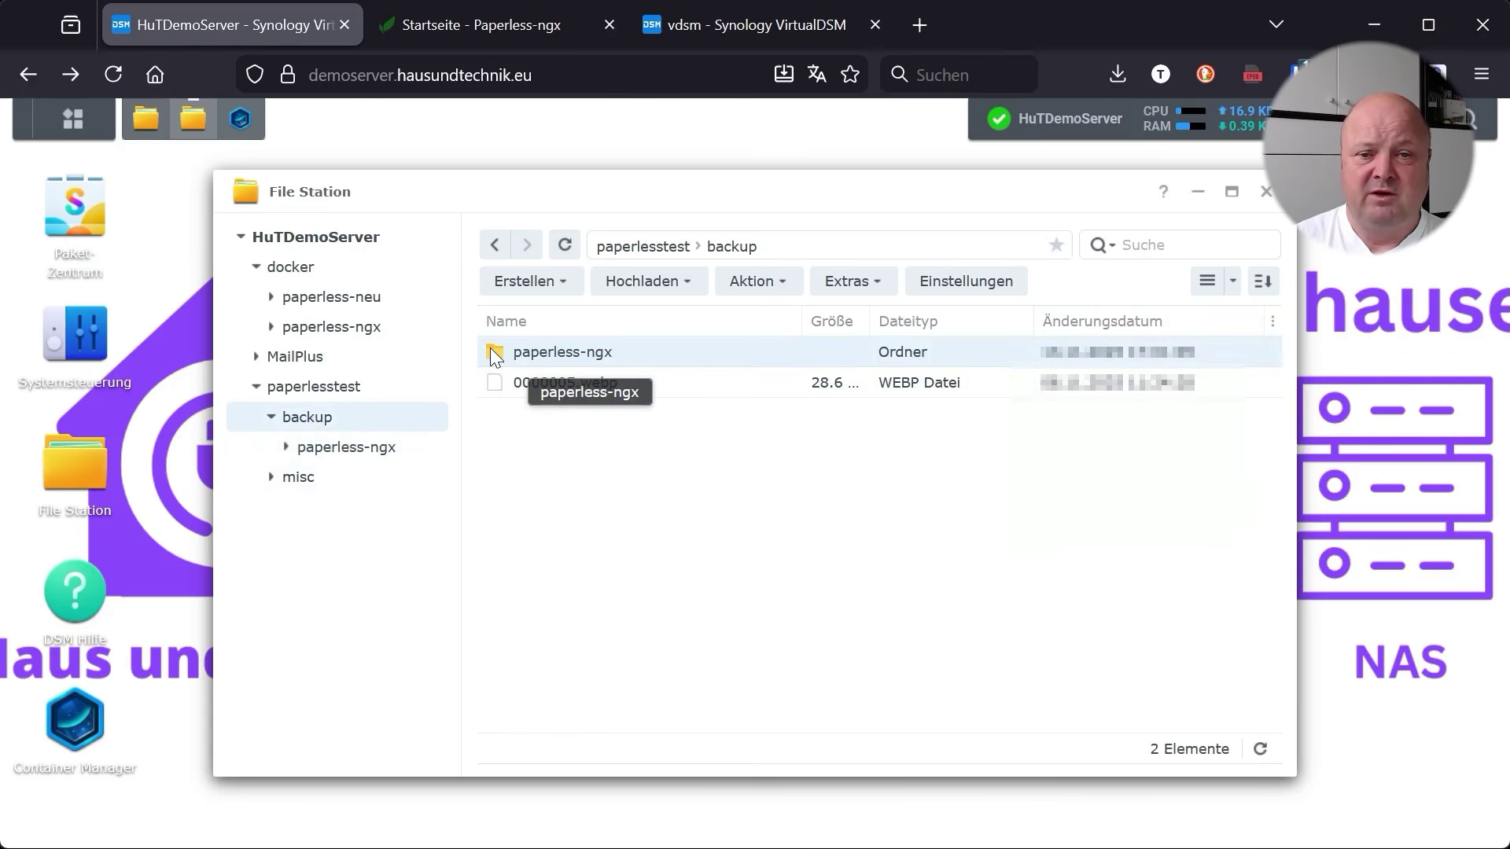
left_click_drag(489, 348, 725, 95)
left_click_drag(743, 26, 650, 423)
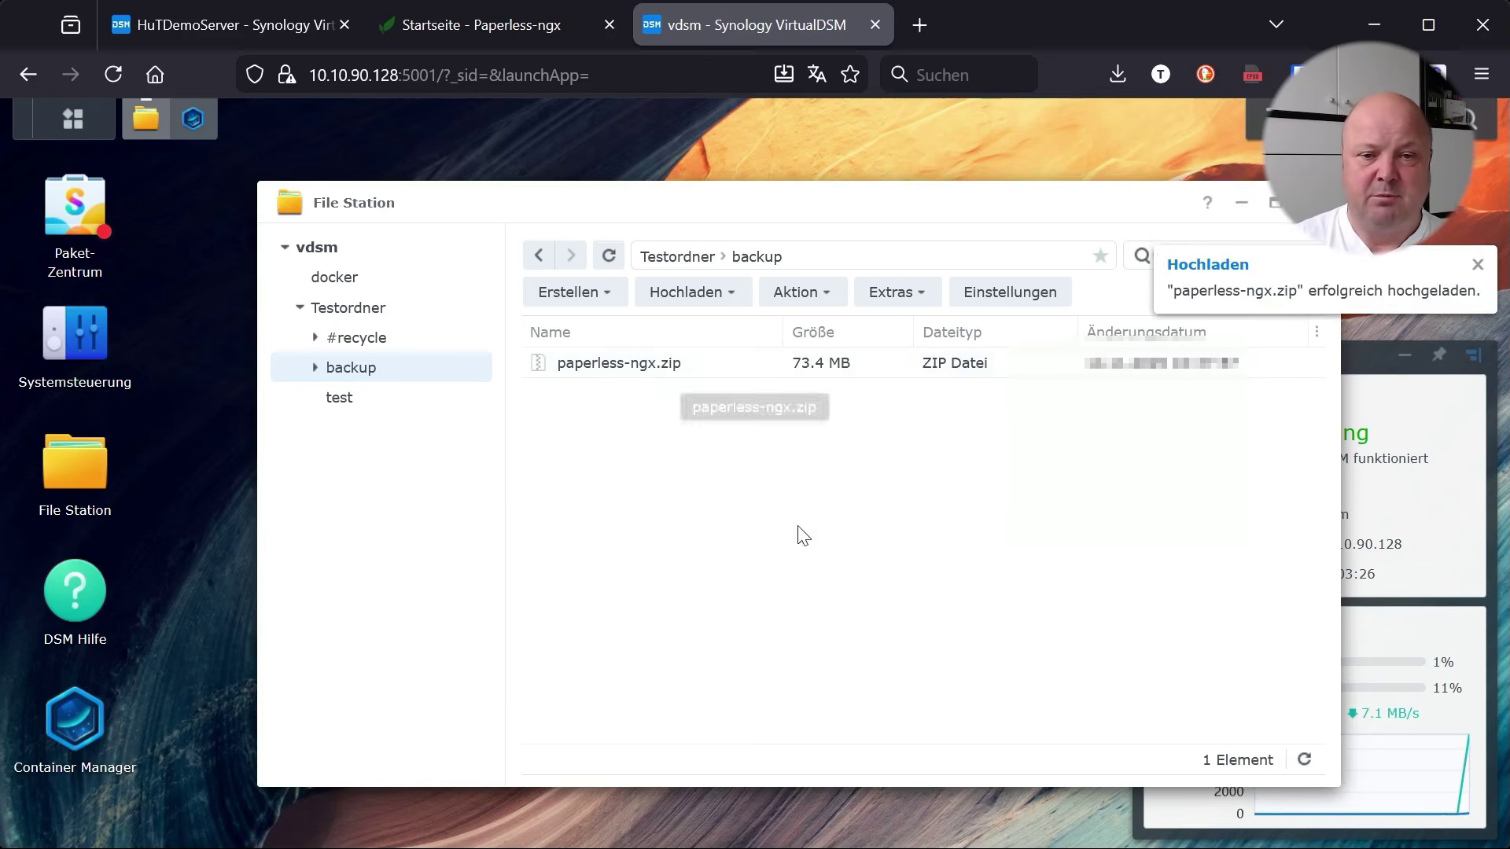
Extract all of paperless-ngx.zip into /docker and open the resulting paperless-ngx folder
right_click(623, 370)
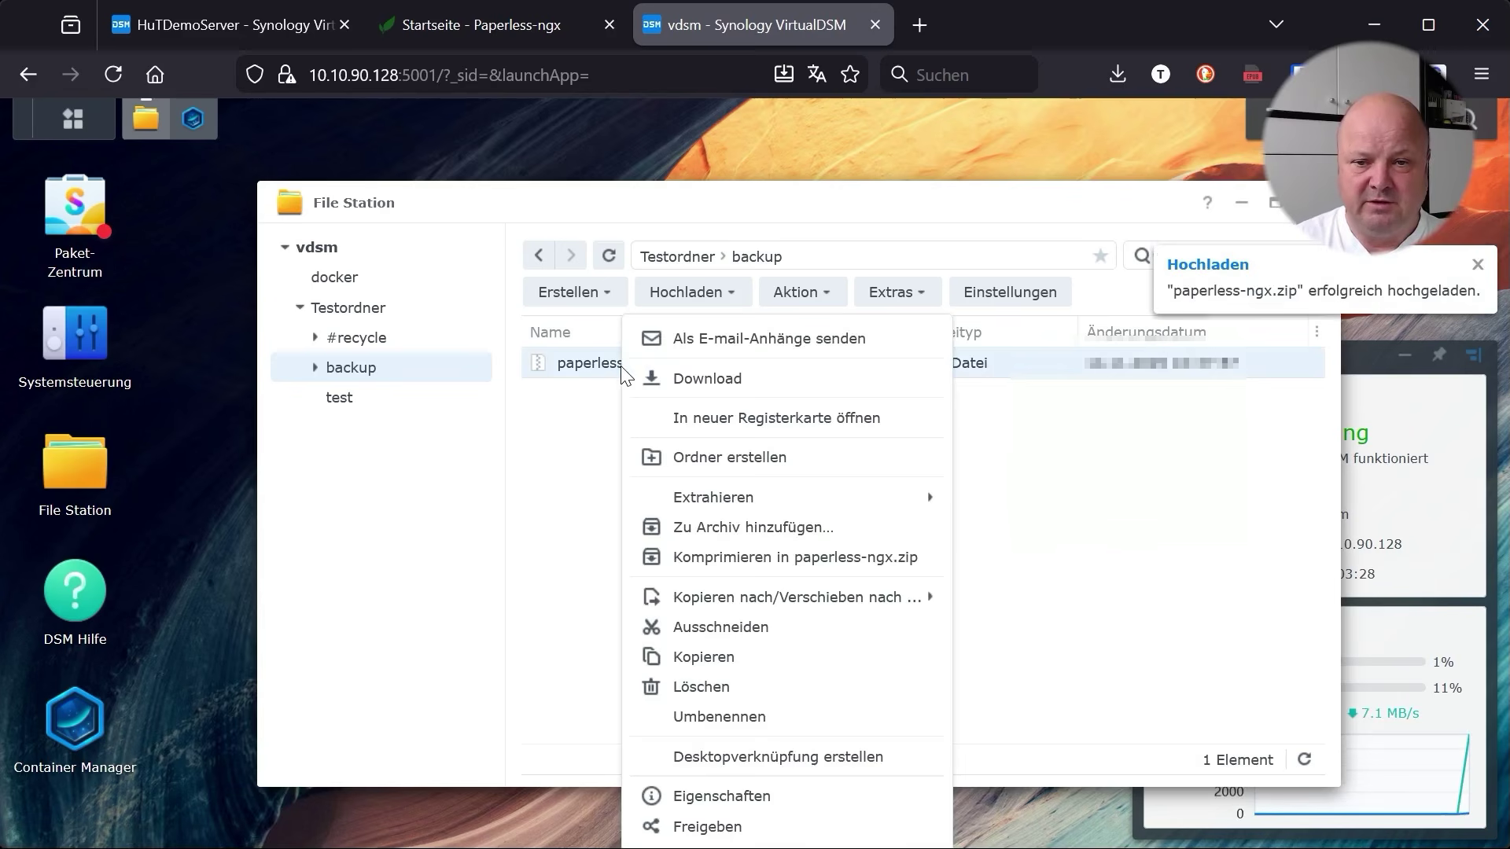
mouse_move(777, 508)
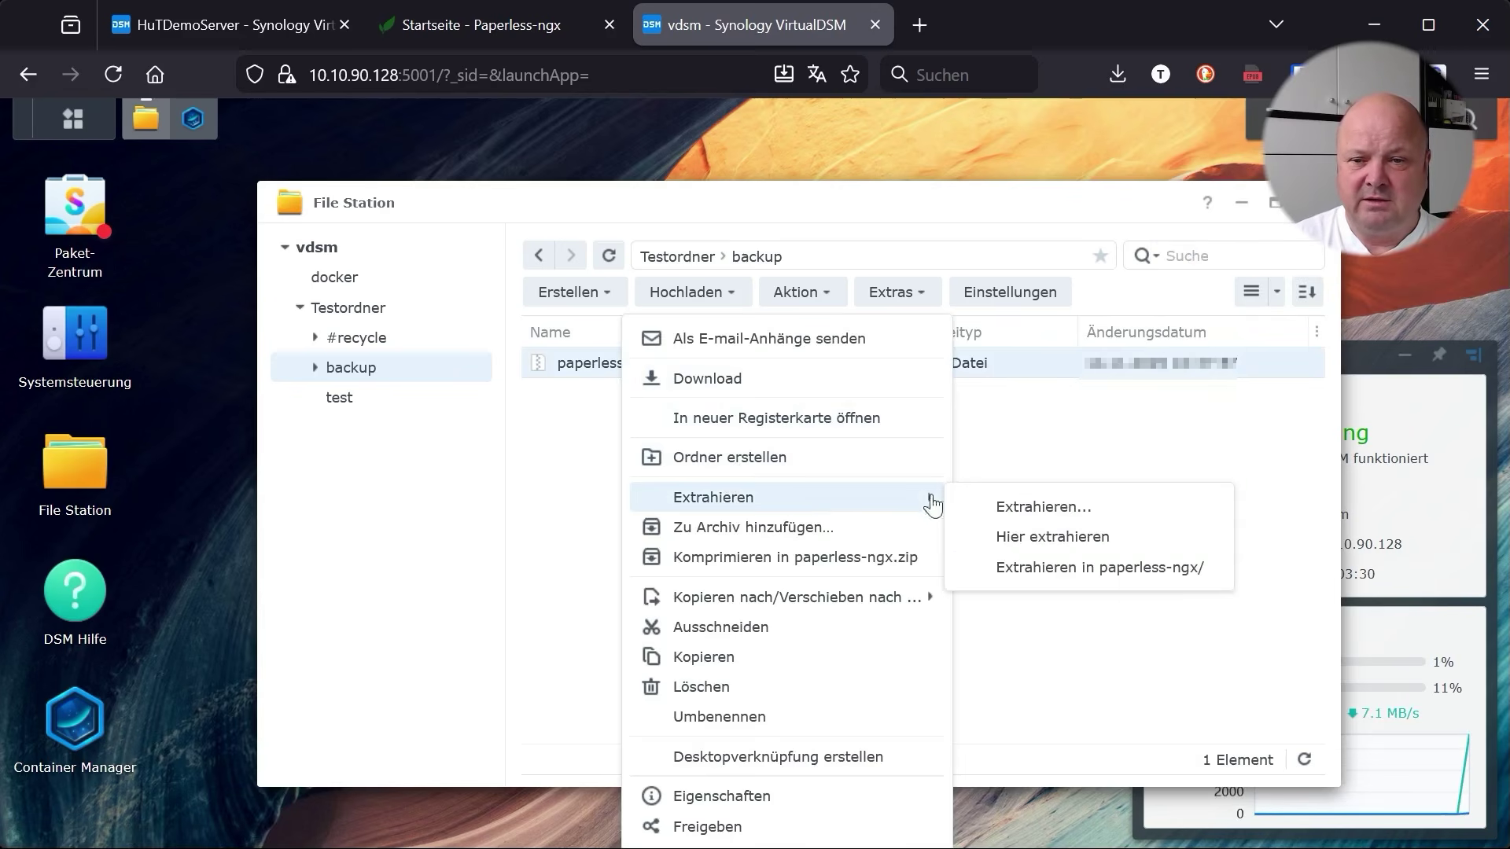
left_click(1031, 508)
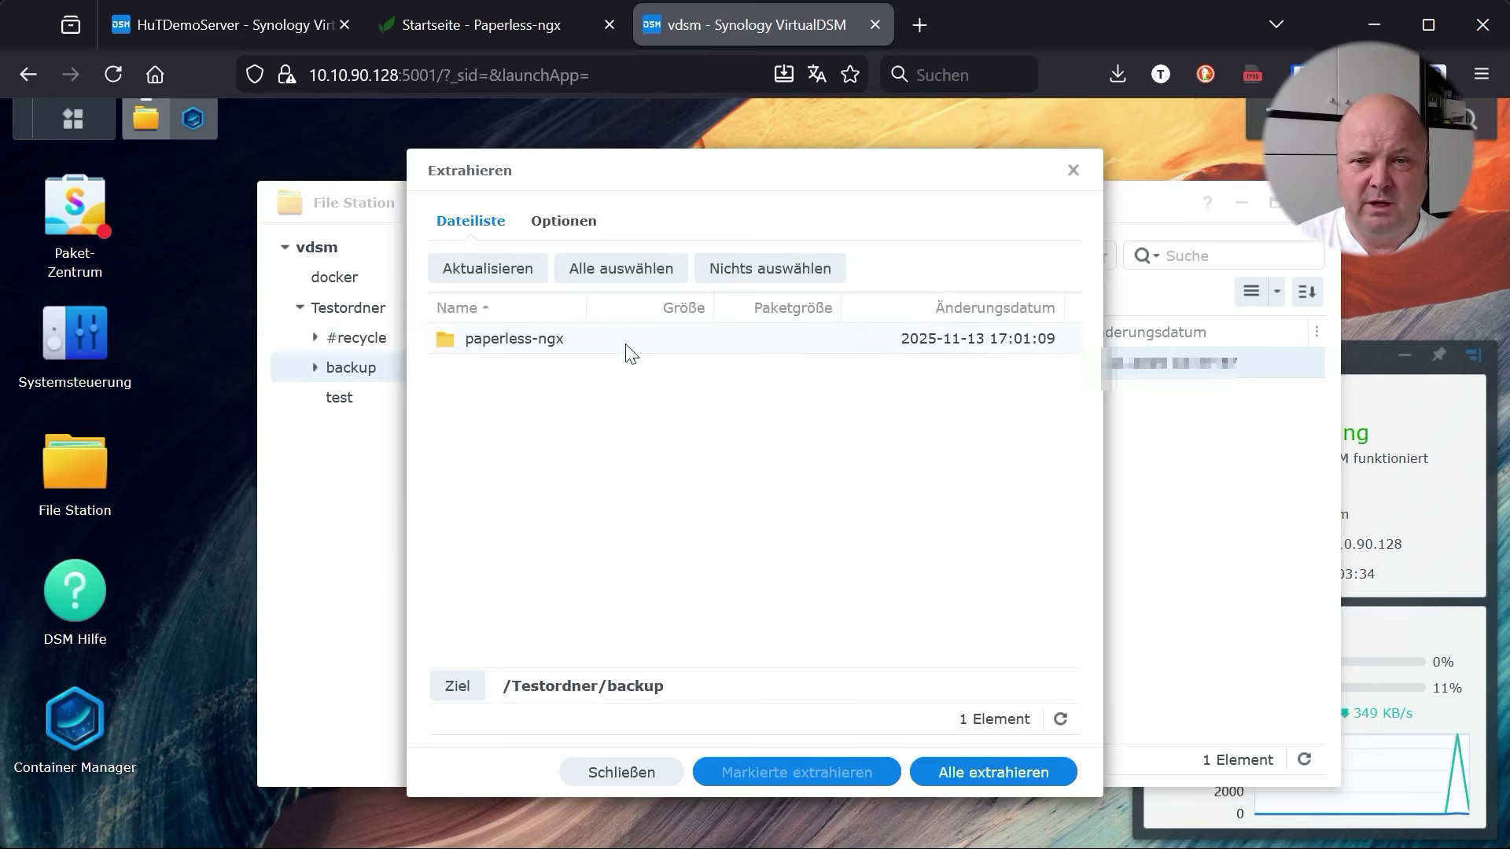
left_click(455, 689)
left_click(551, 328)
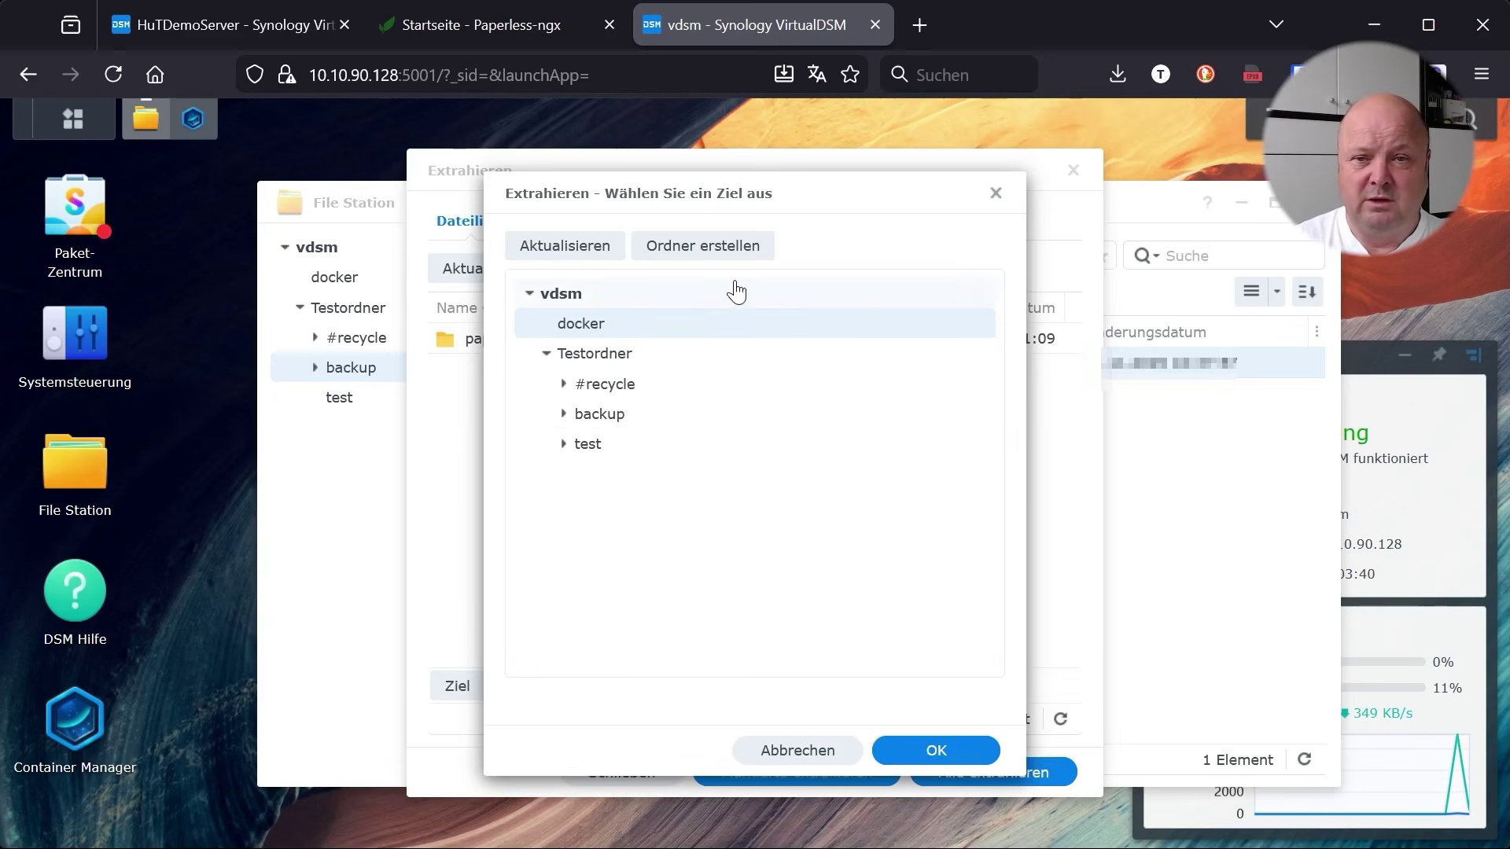
left_click(937, 752)
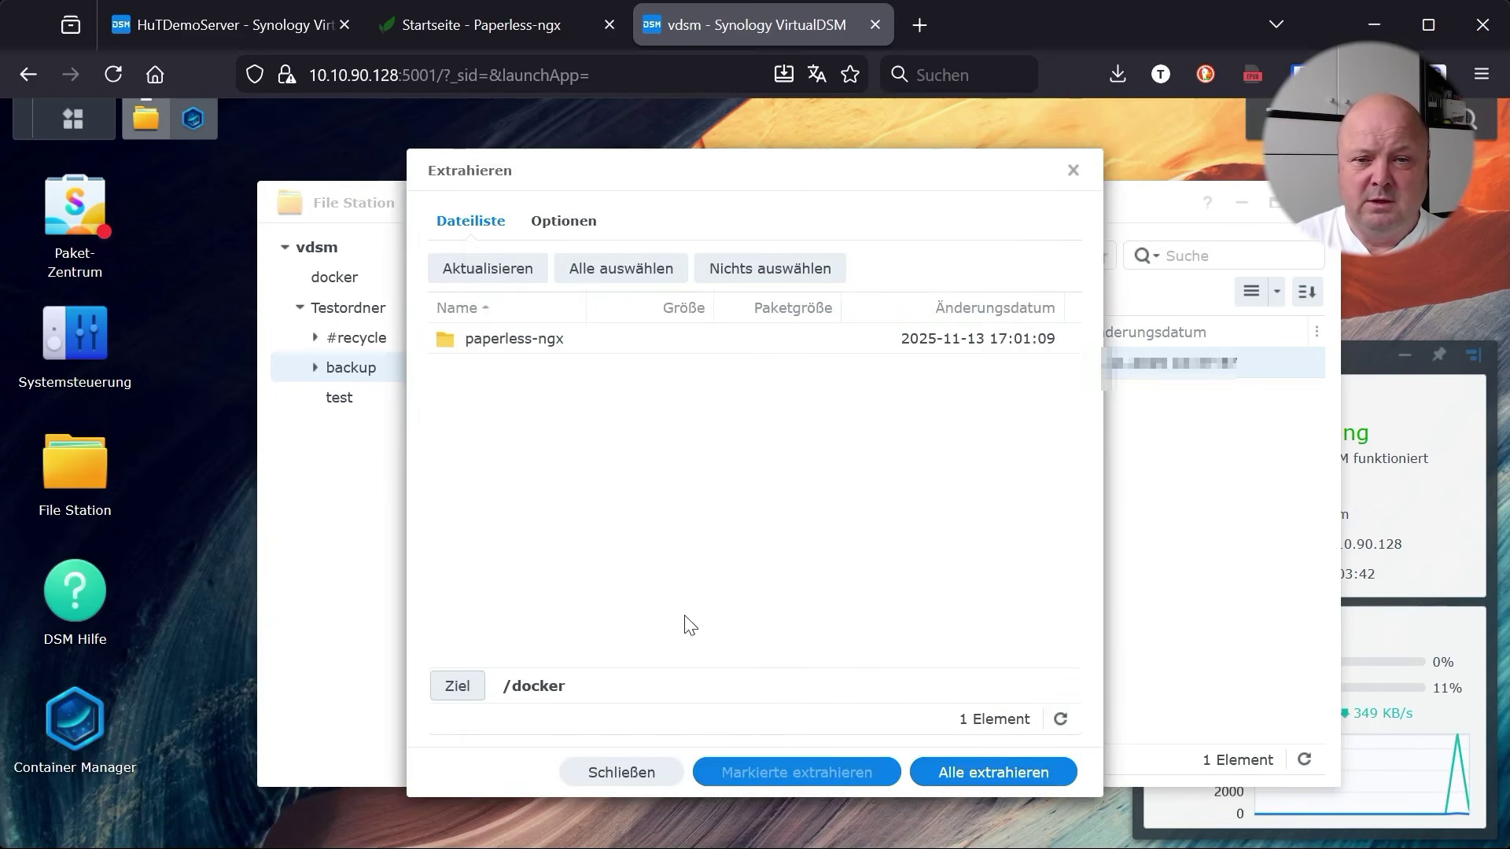
left_click(987, 779)
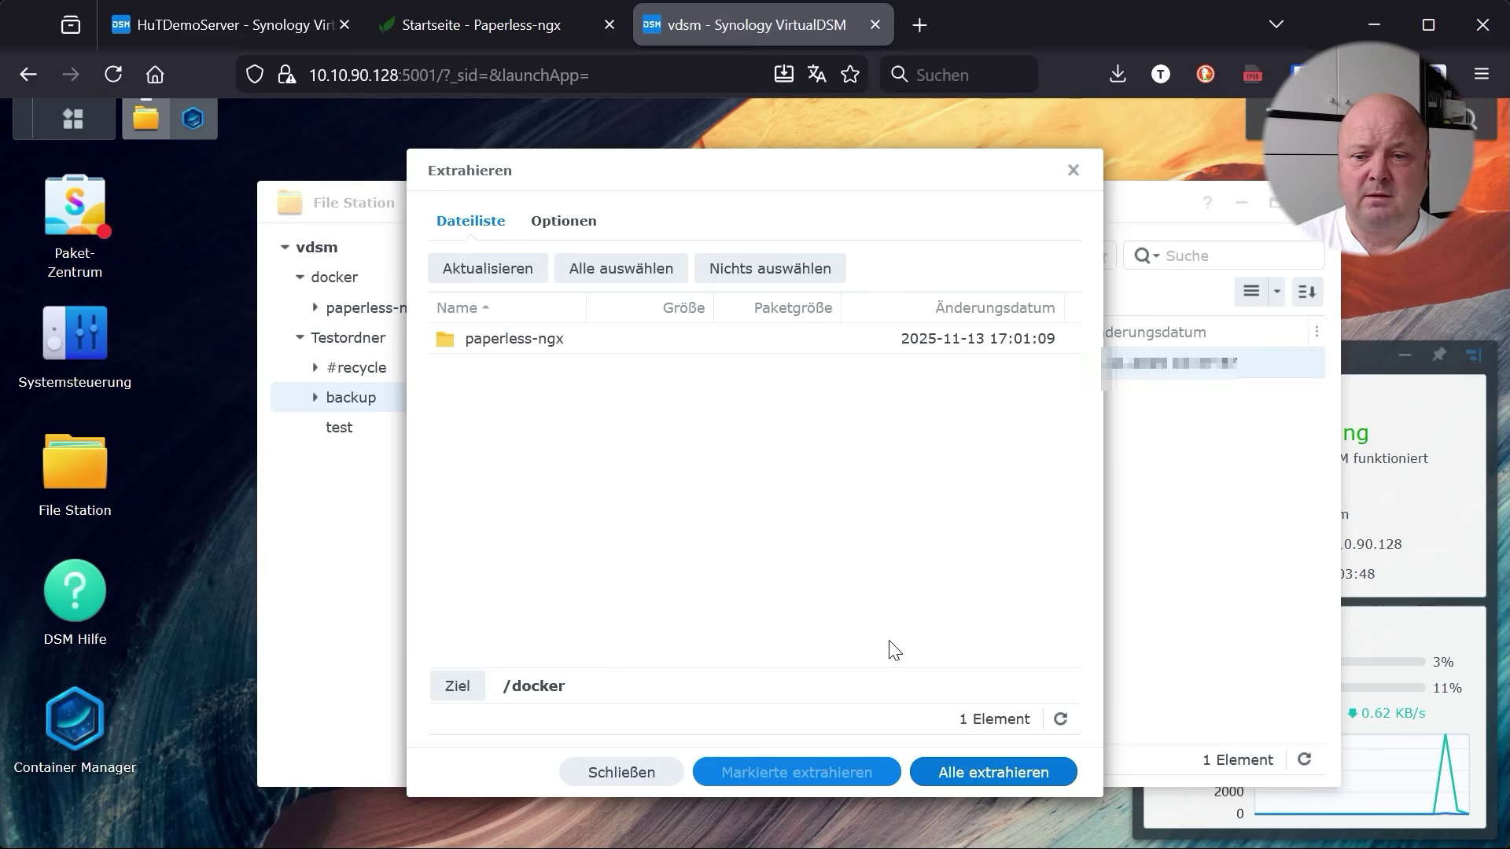
left_click(999, 776)
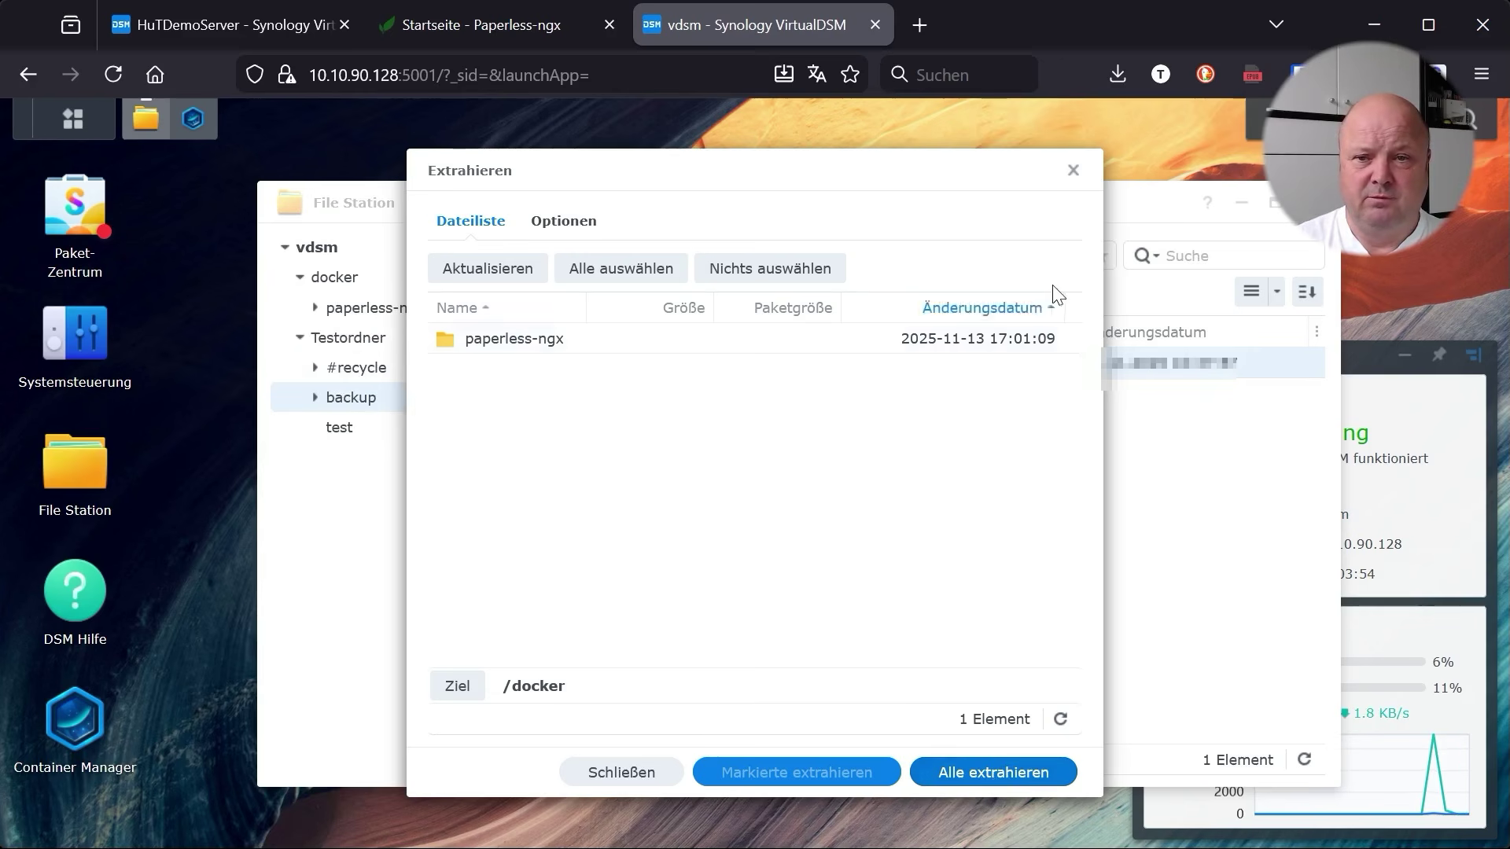
left_click(1074, 170)
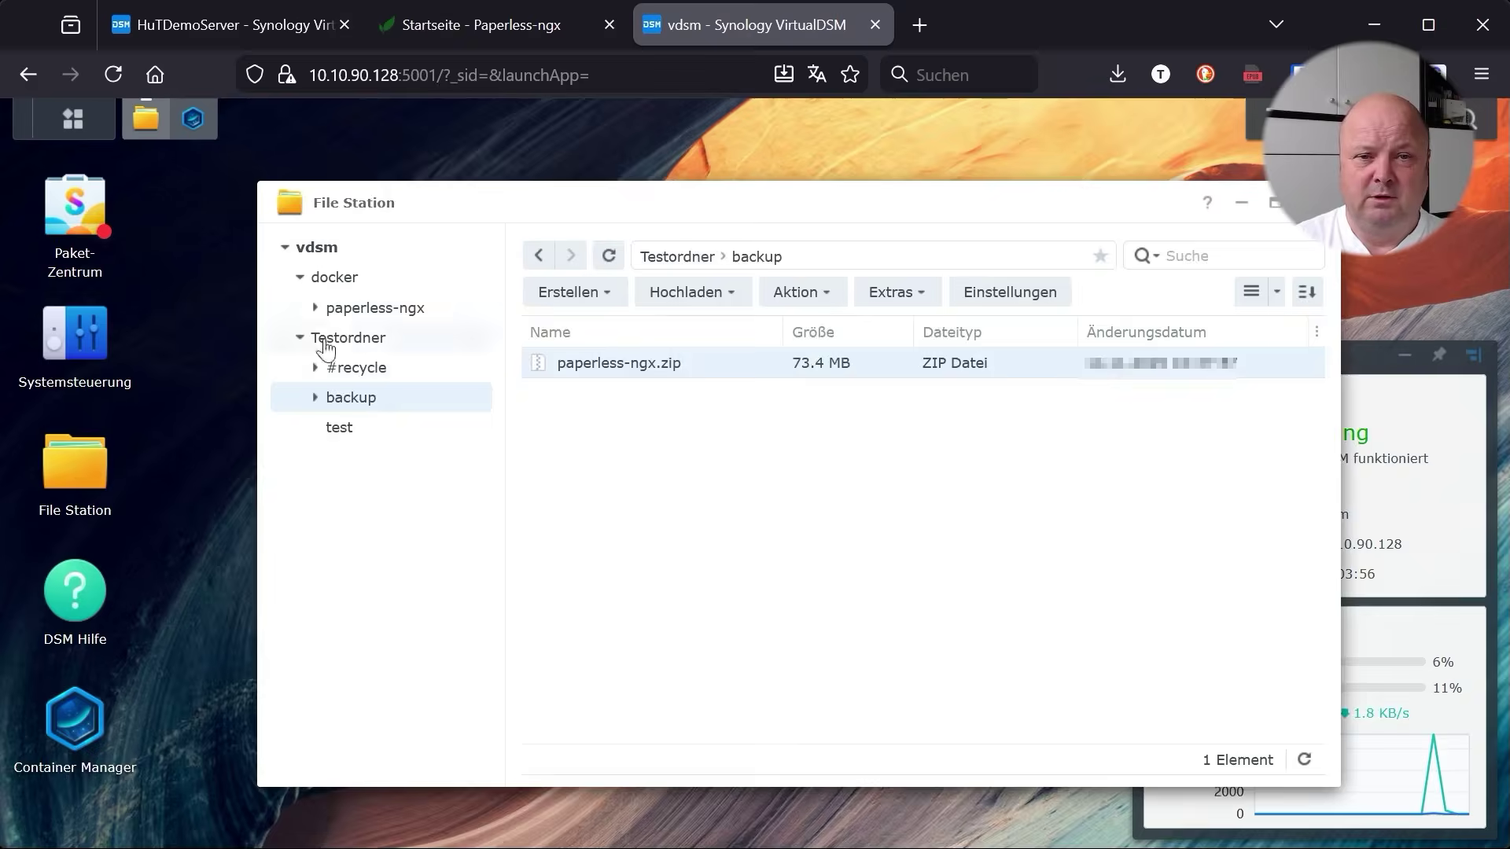
left_click(370, 308)
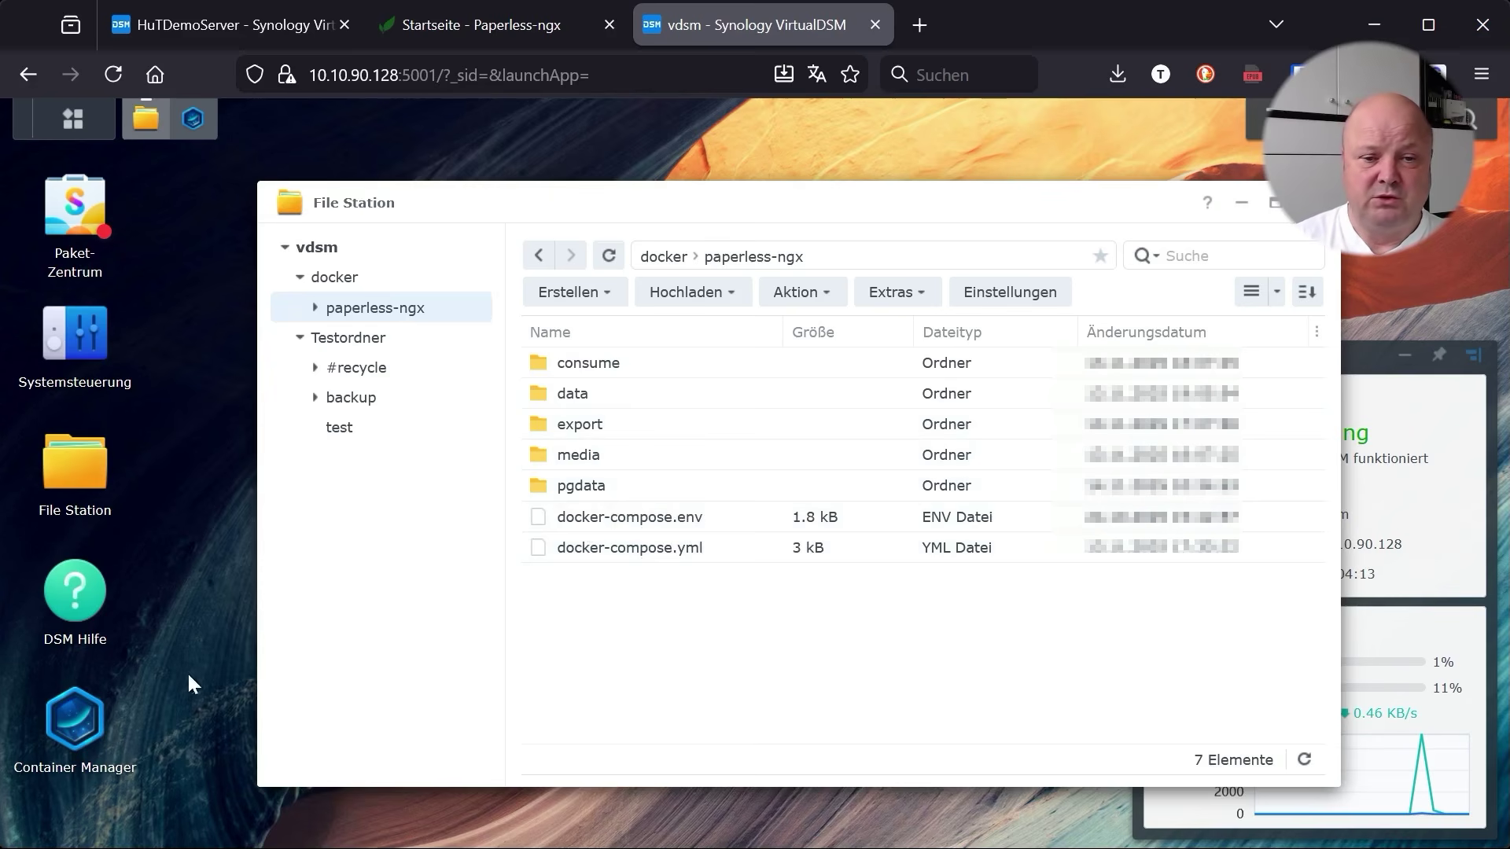
Start a new Container Manager project named paperless-ngx
left_click(192, 118)
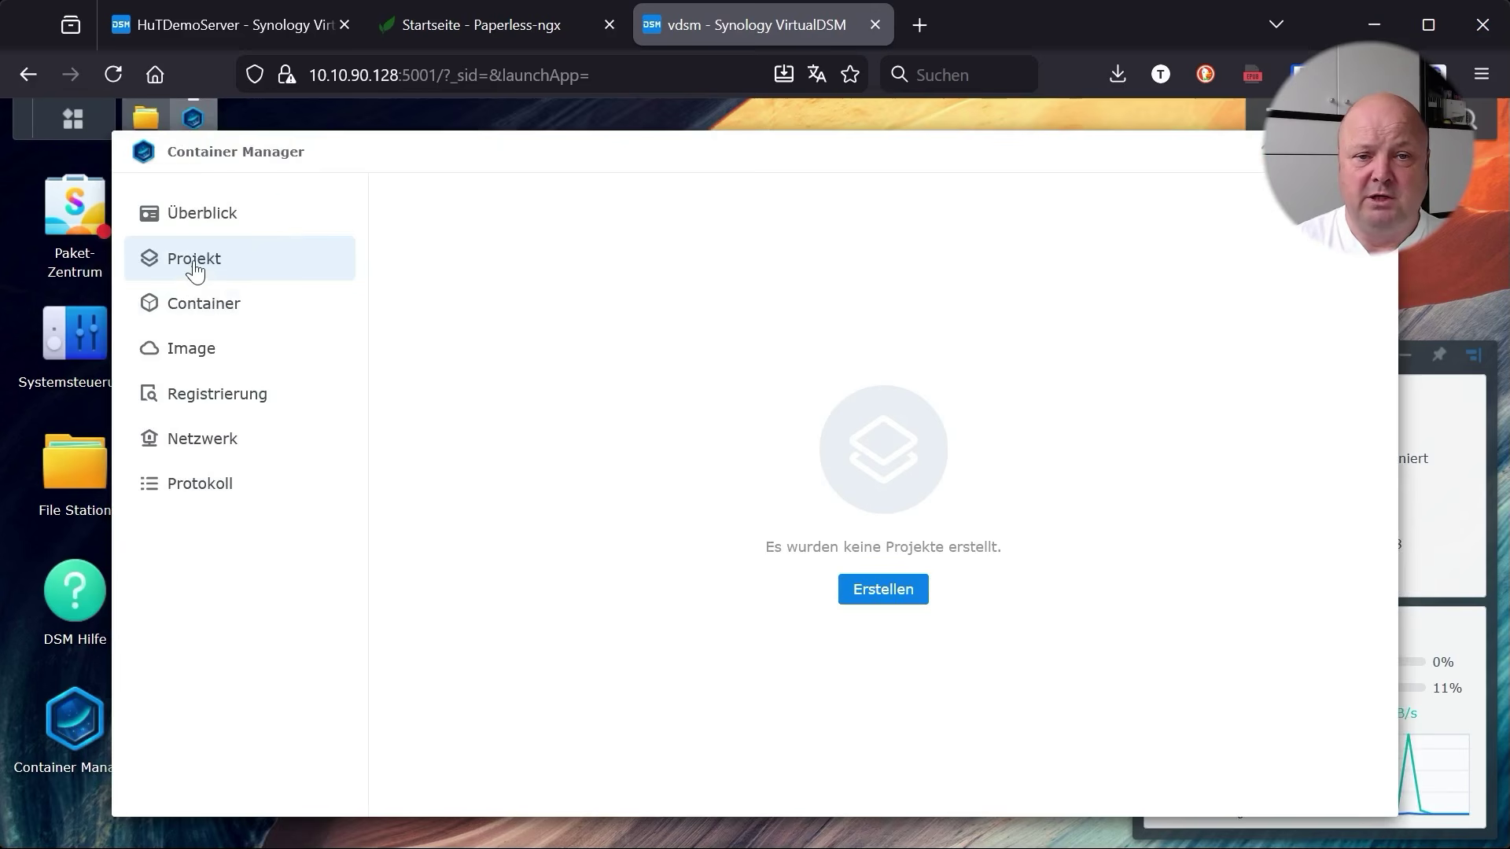
left_click(879, 592)
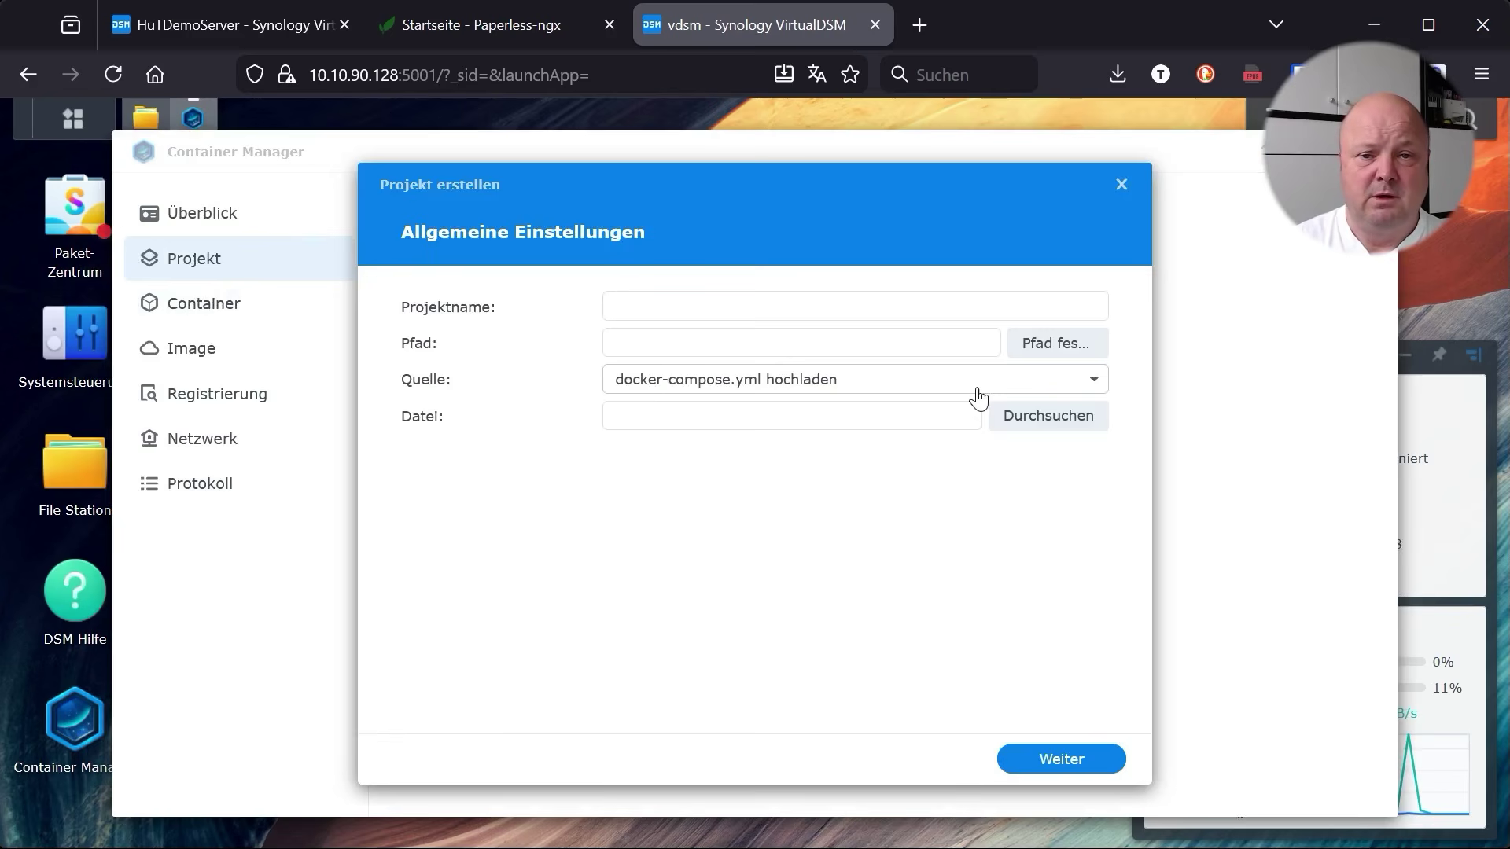
left_click(677, 307)
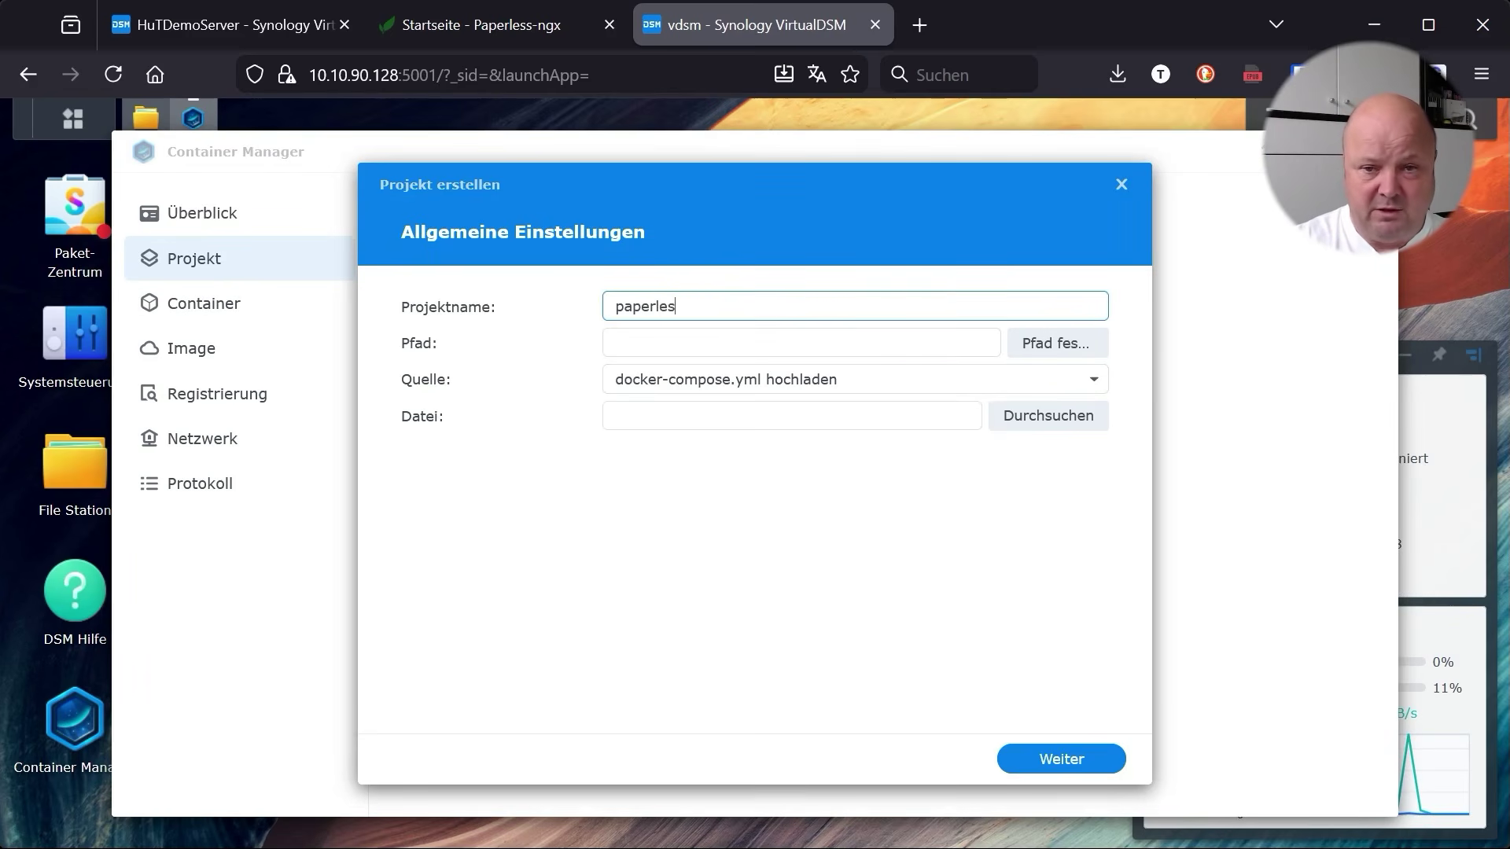
type("paperless-ngx")
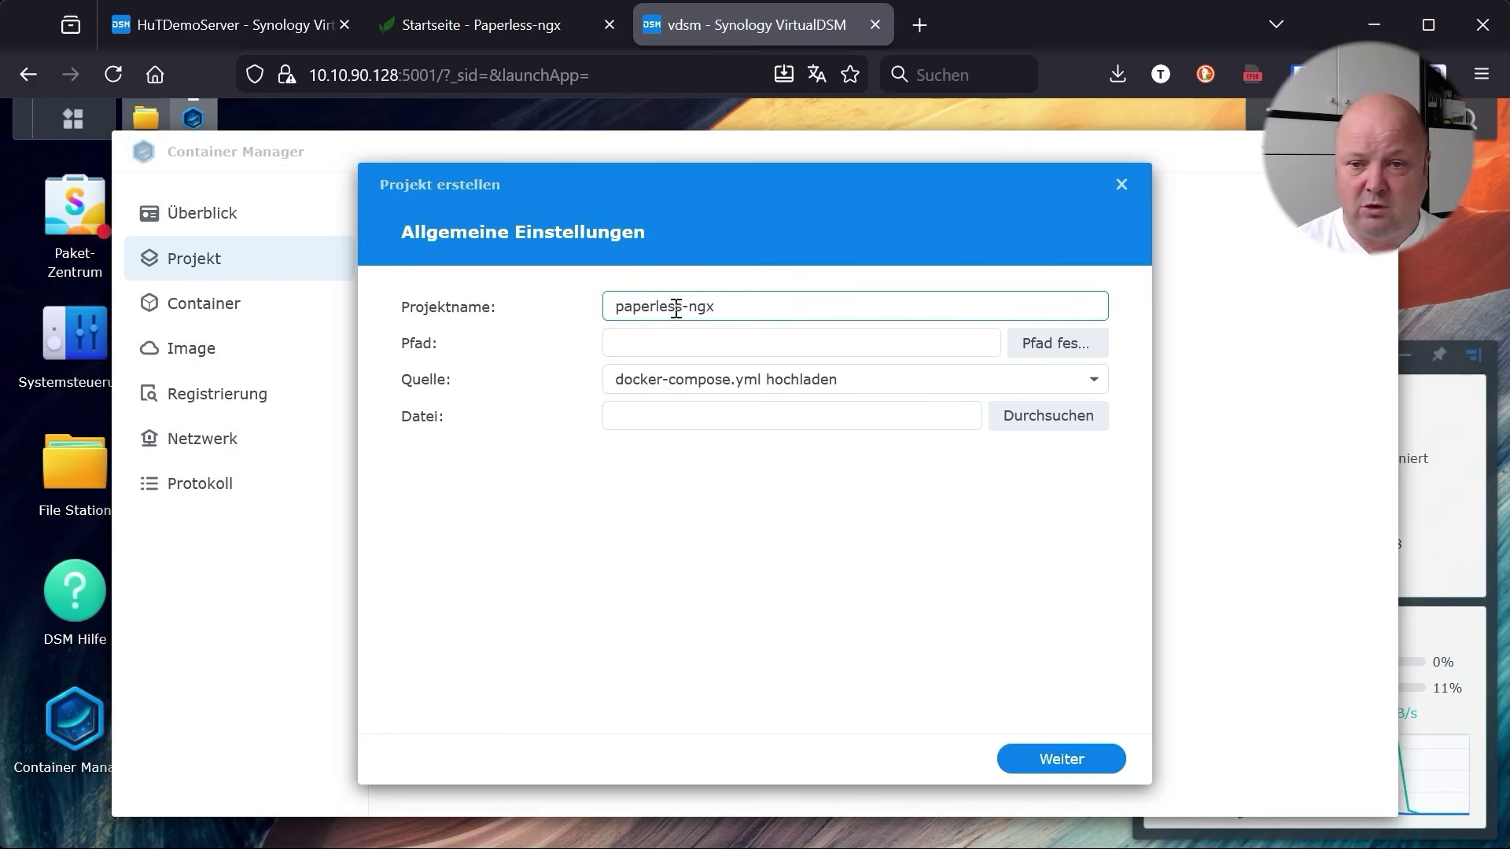
Set the project path to docker/paperless-ngx and keep its existing docker-compose.yml
left_click(1049, 345)
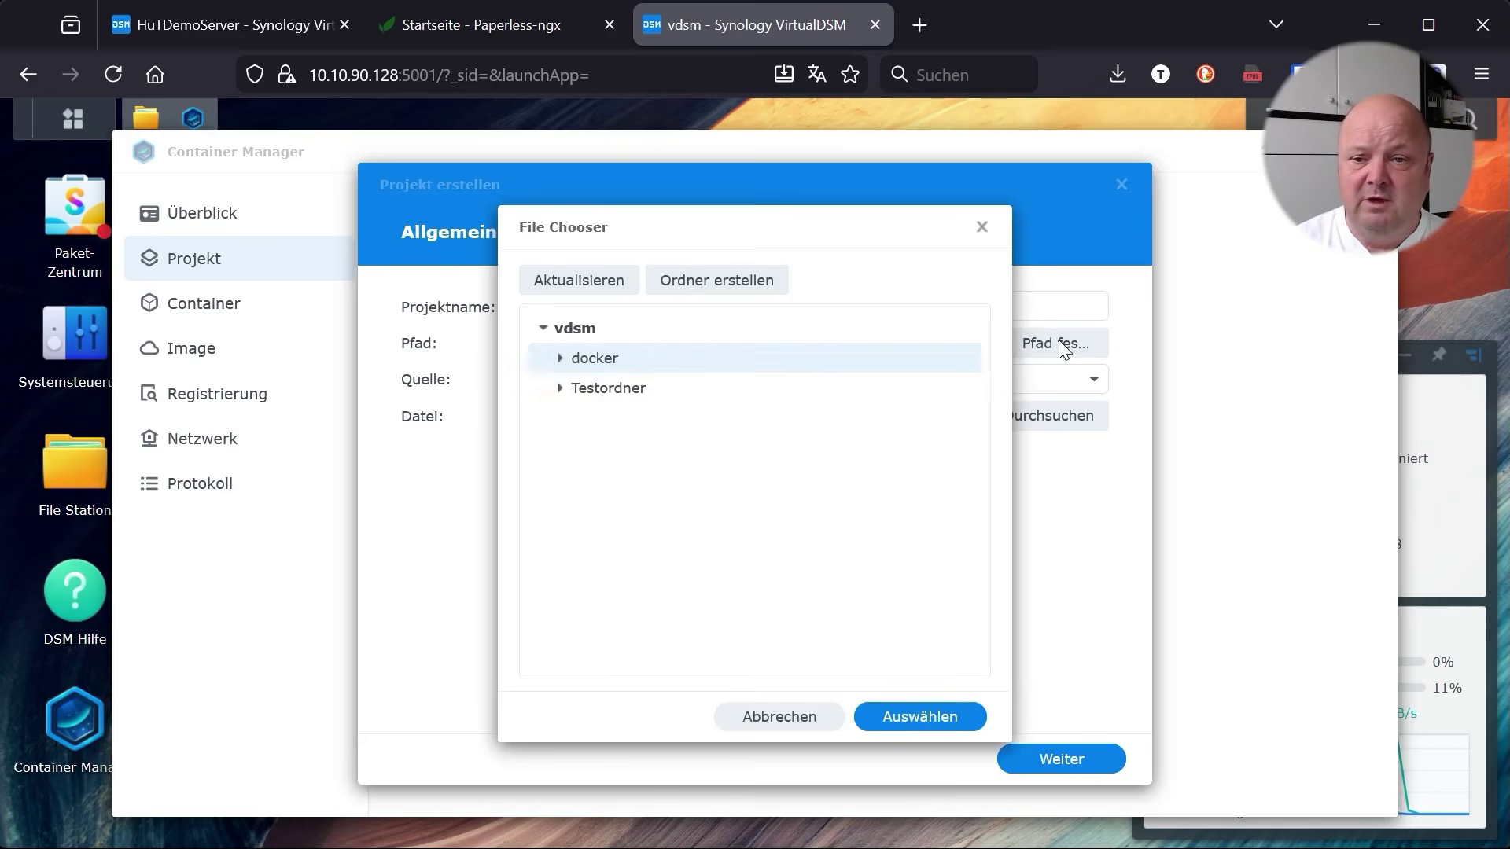
left_click(559, 358)
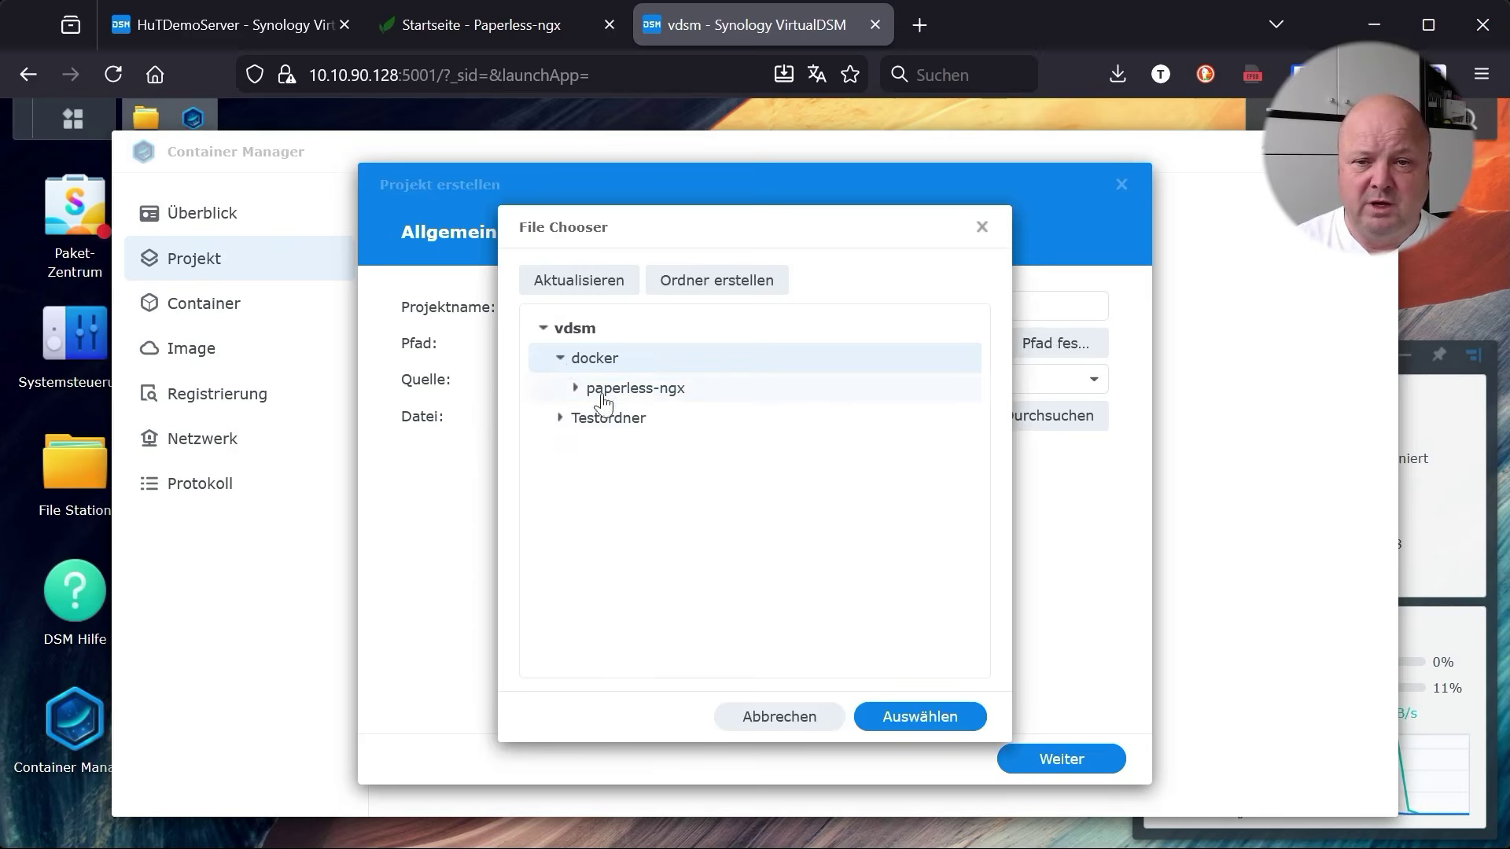
left_click(641, 401)
left_click(904, 717)
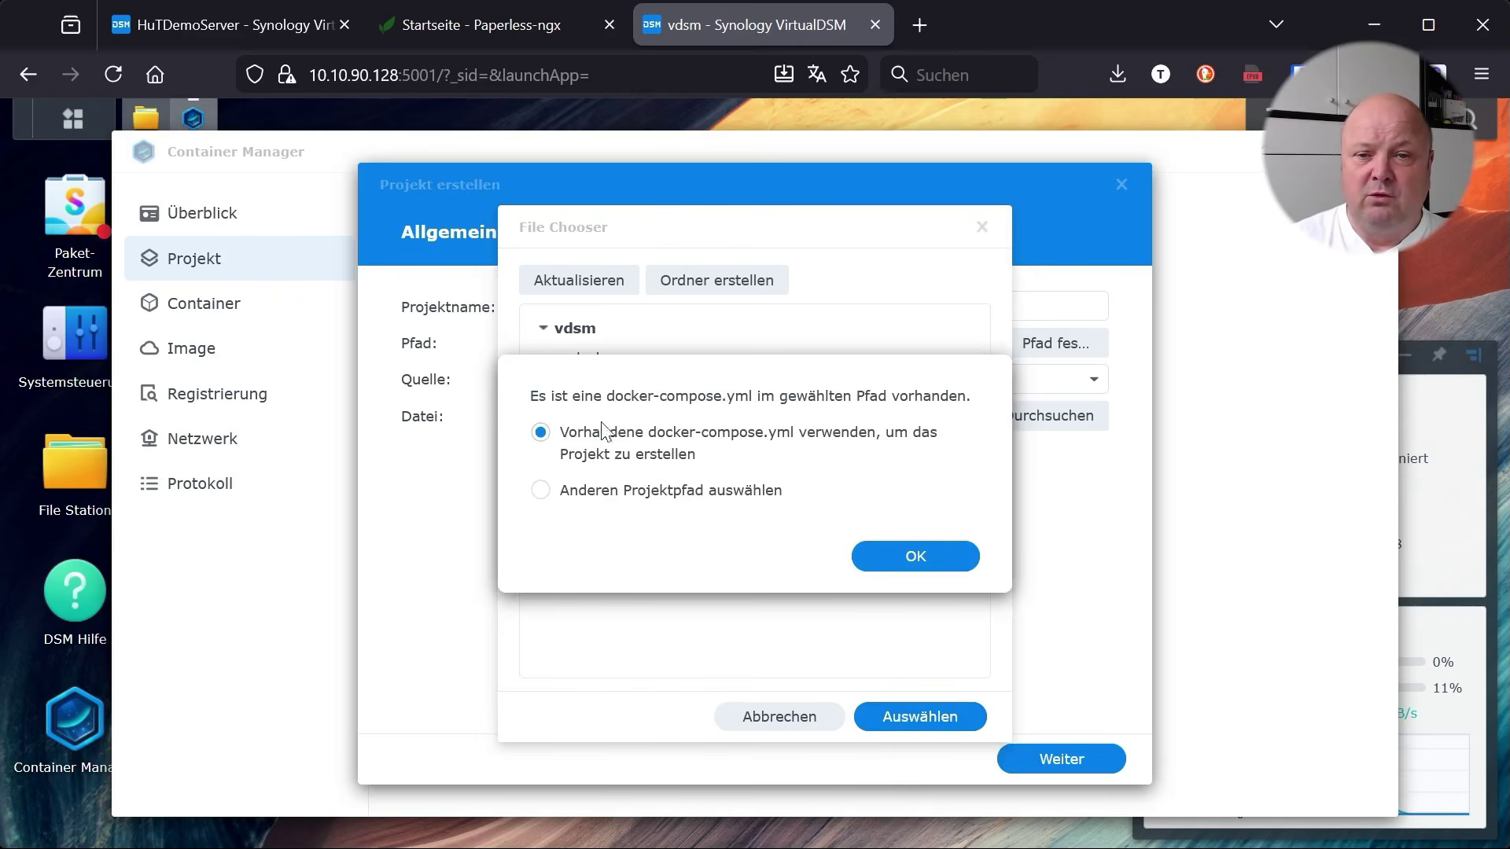
left_click(901, 560)
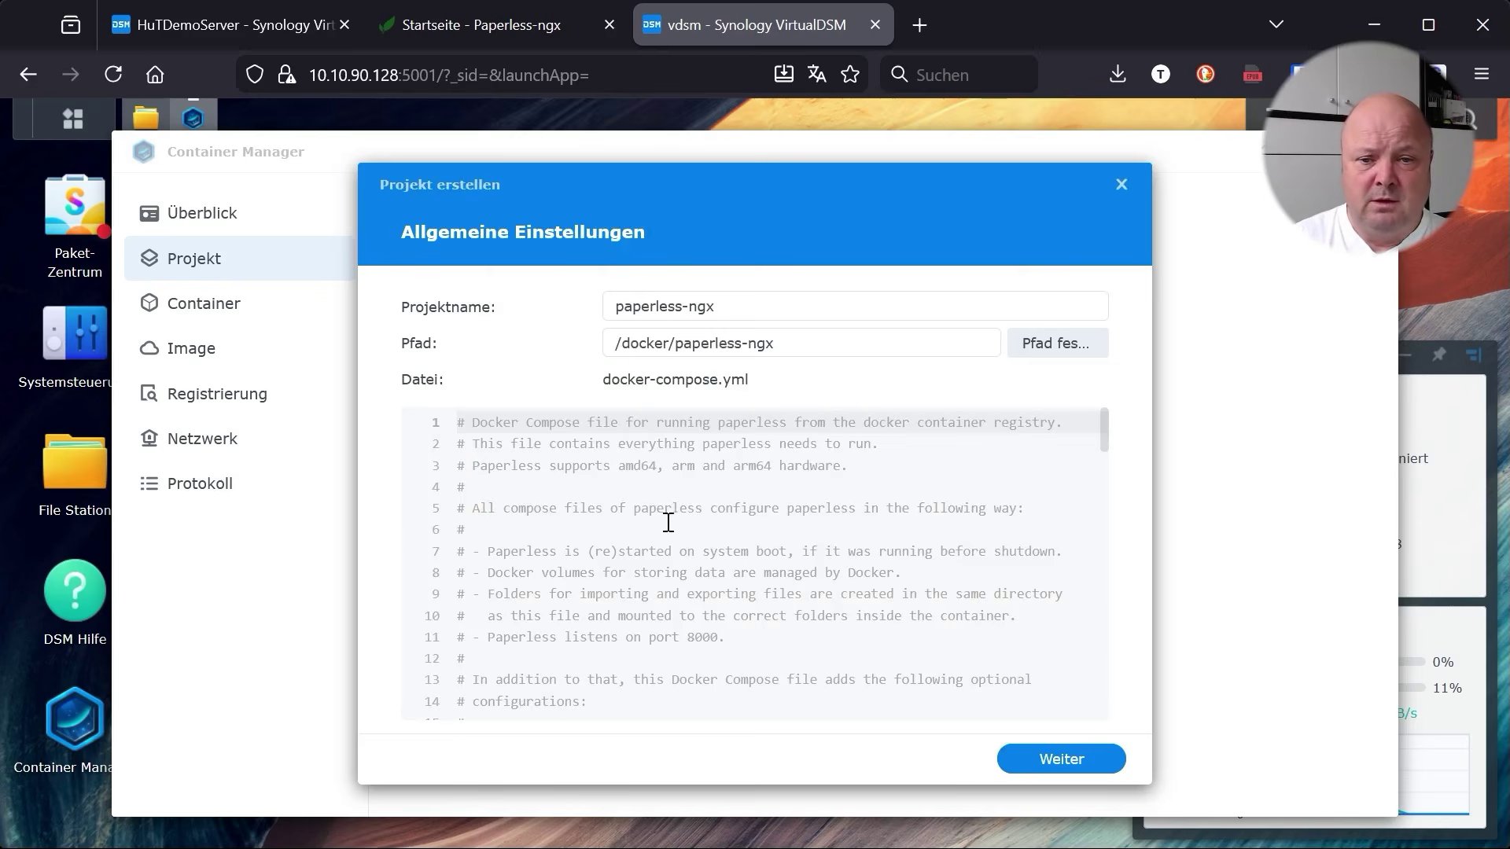
scroll(813, 617, "down", 6)
scroll(818, 619, "up", 6)
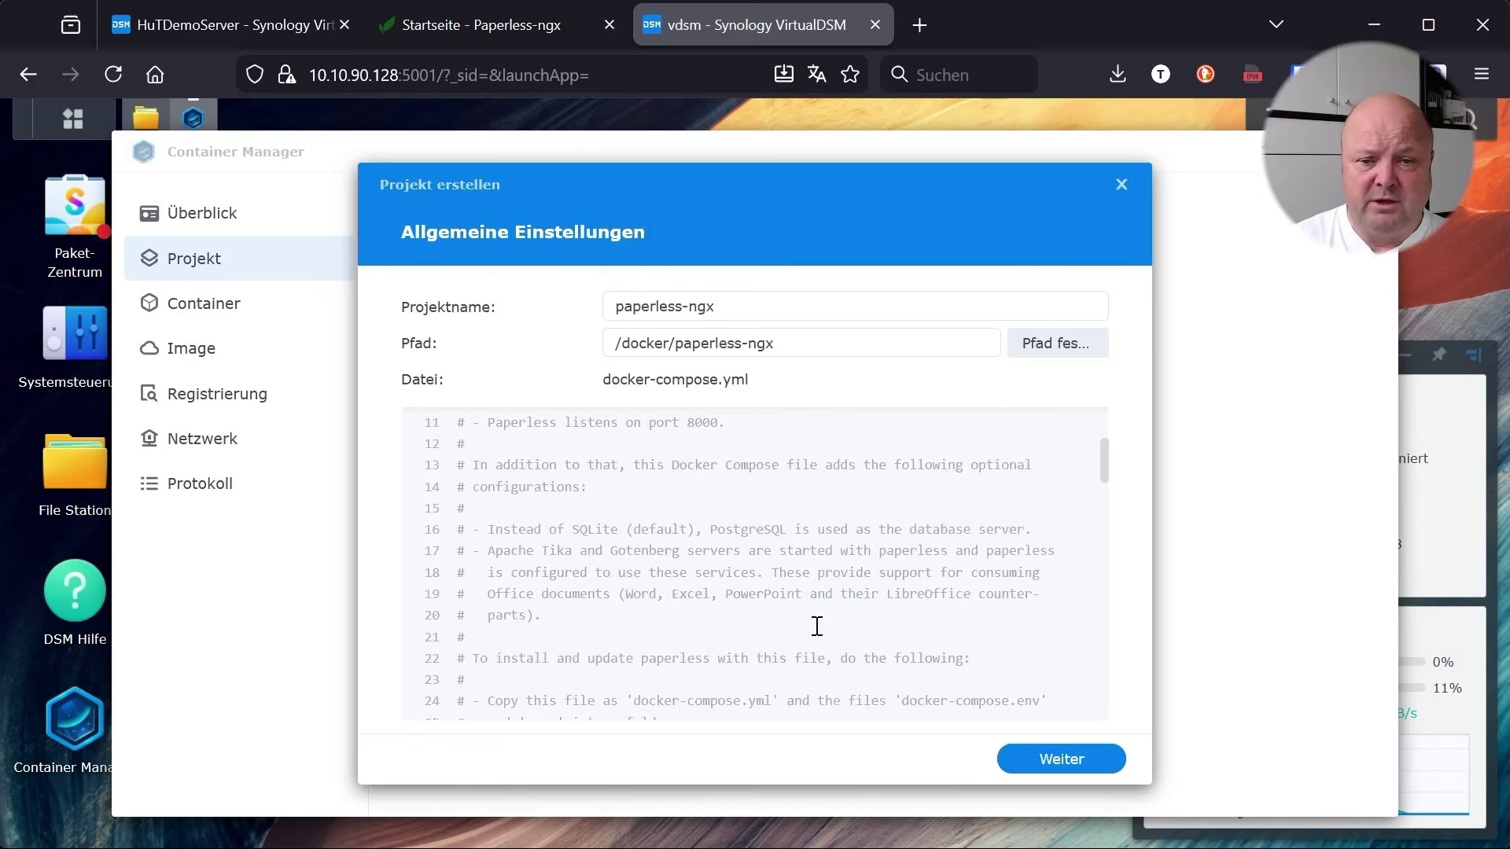
Skip the web portal, build and start the paperless-ngx project, then close the successful build output
left_click(1061, 759)
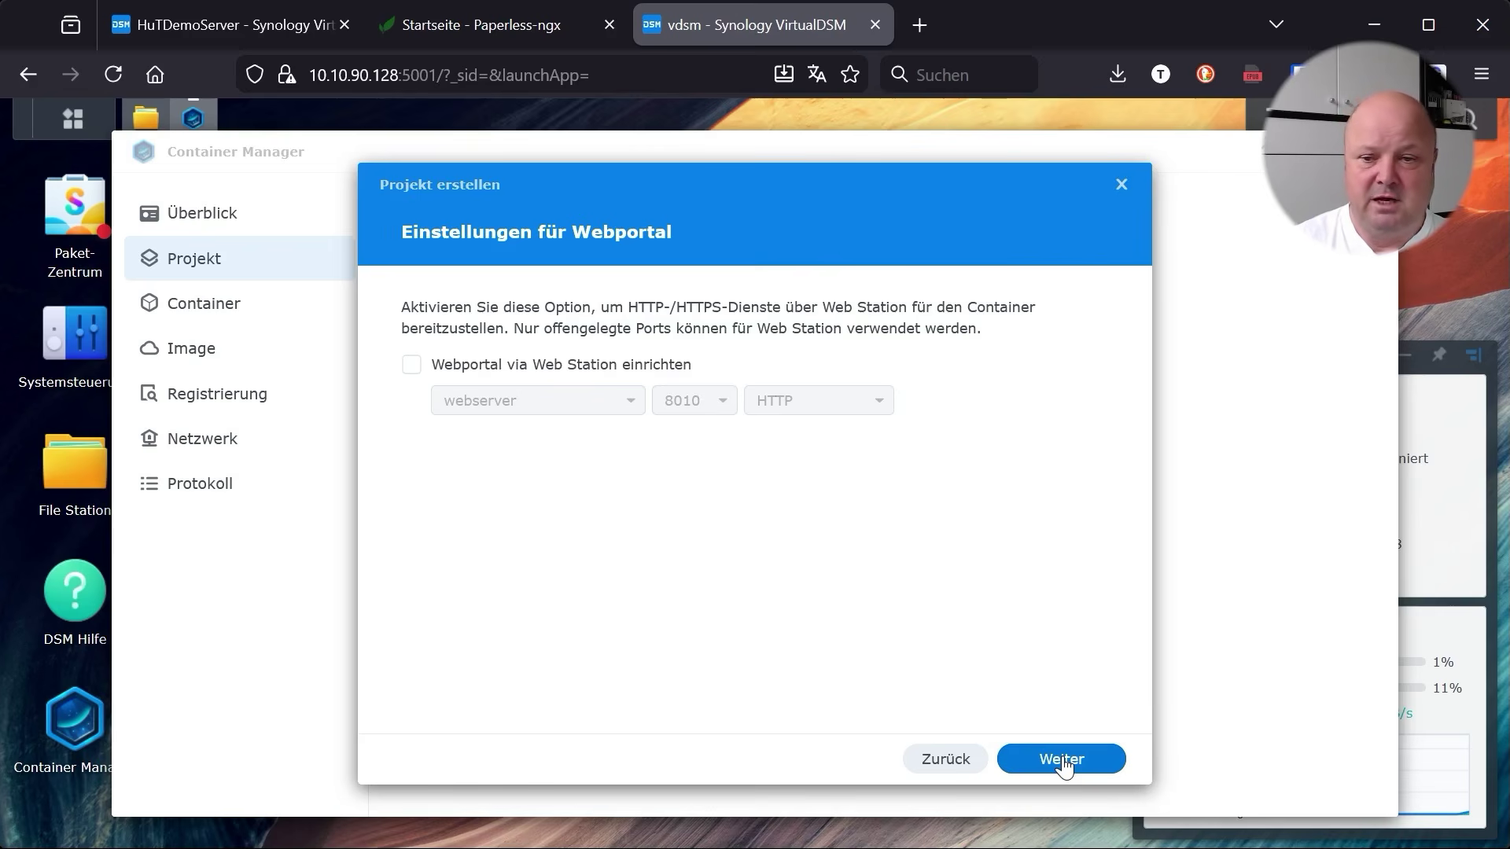
left_click(1061, 760)
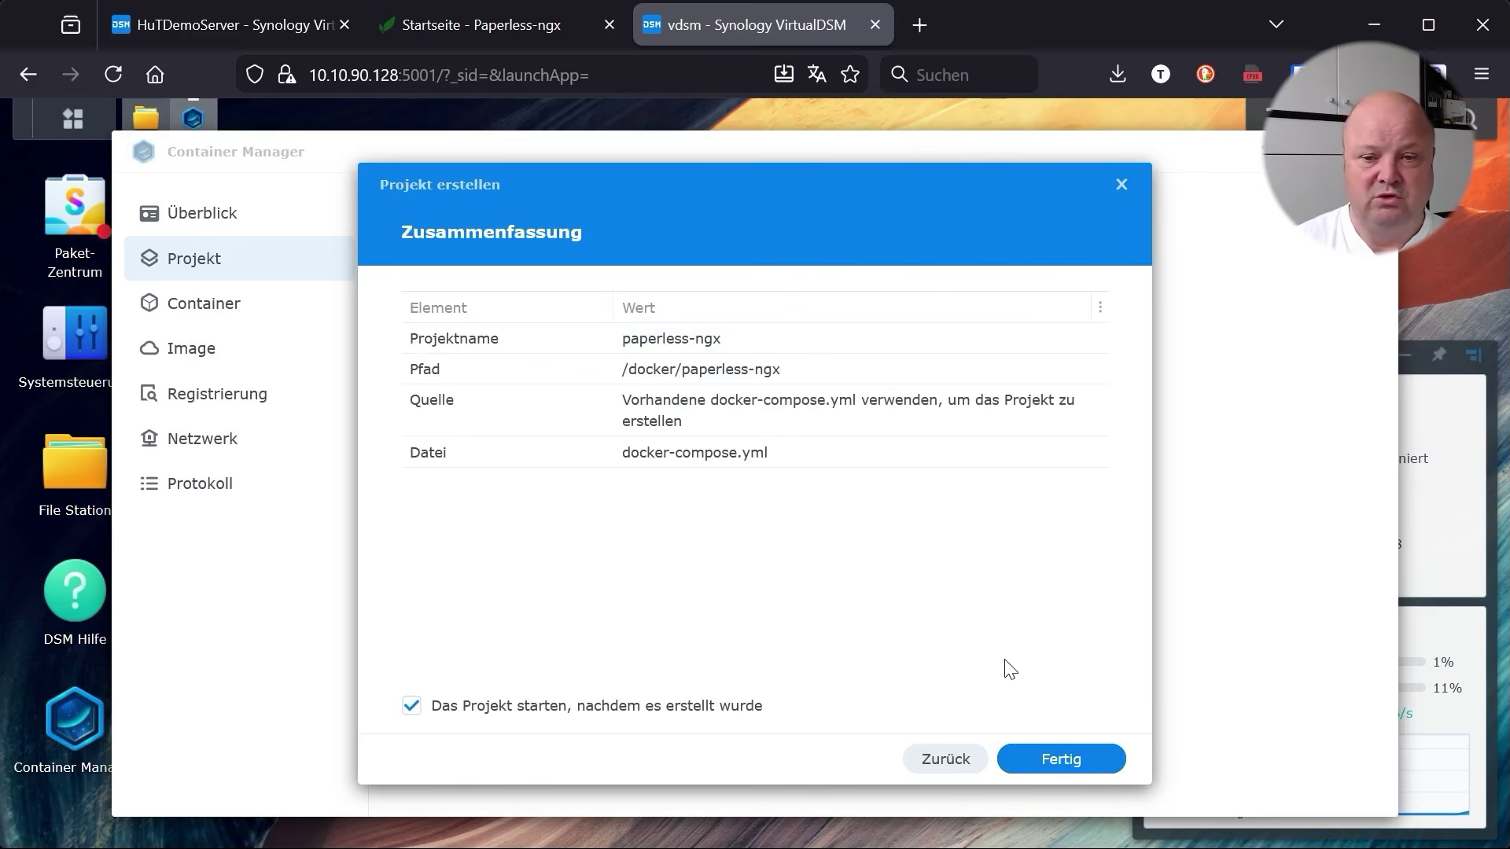
left_click(1053, 760)
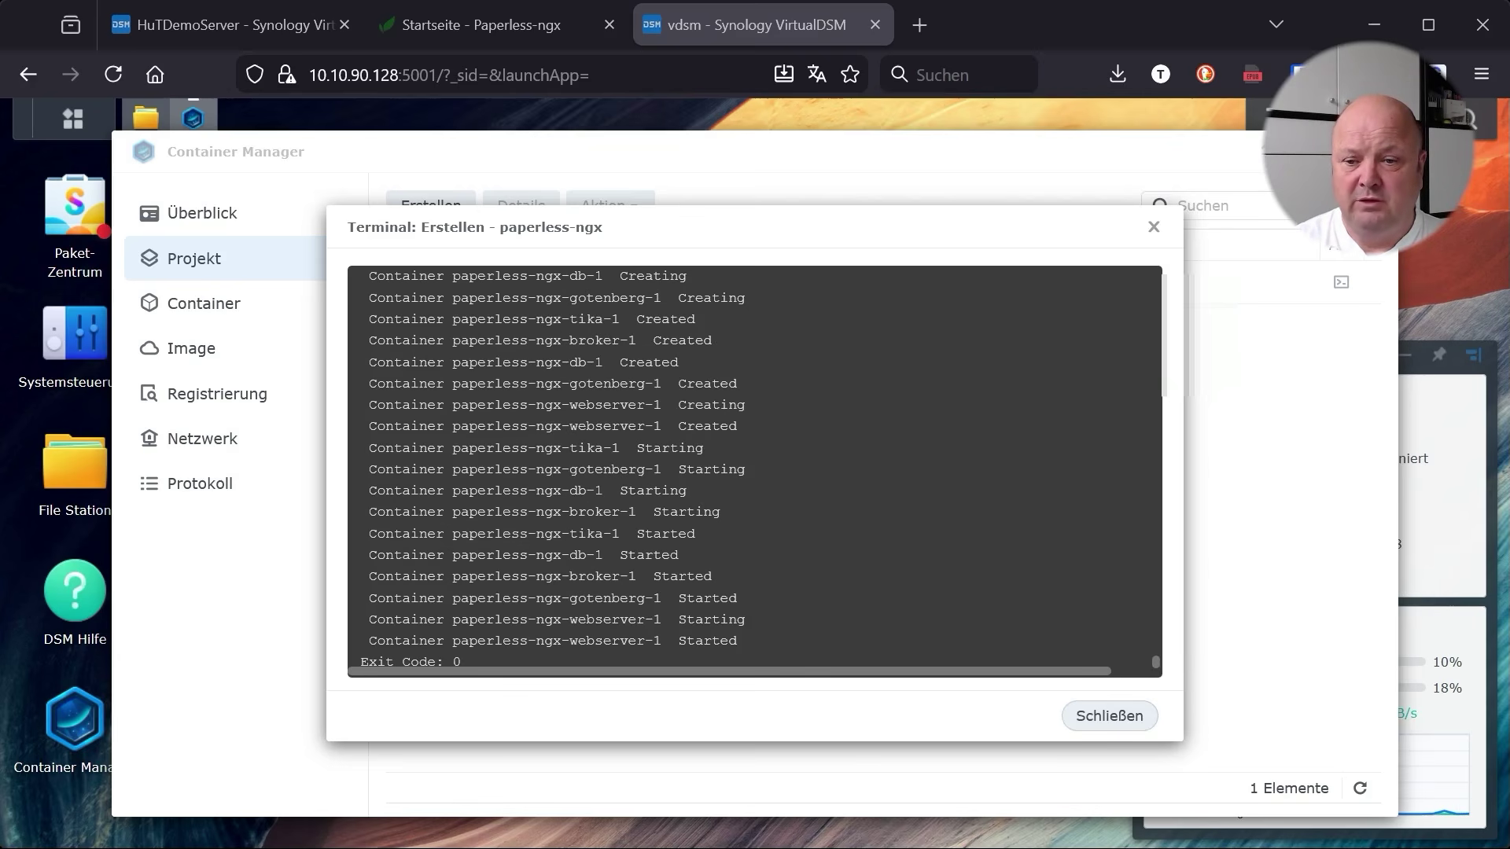
left_click(1111, 717)
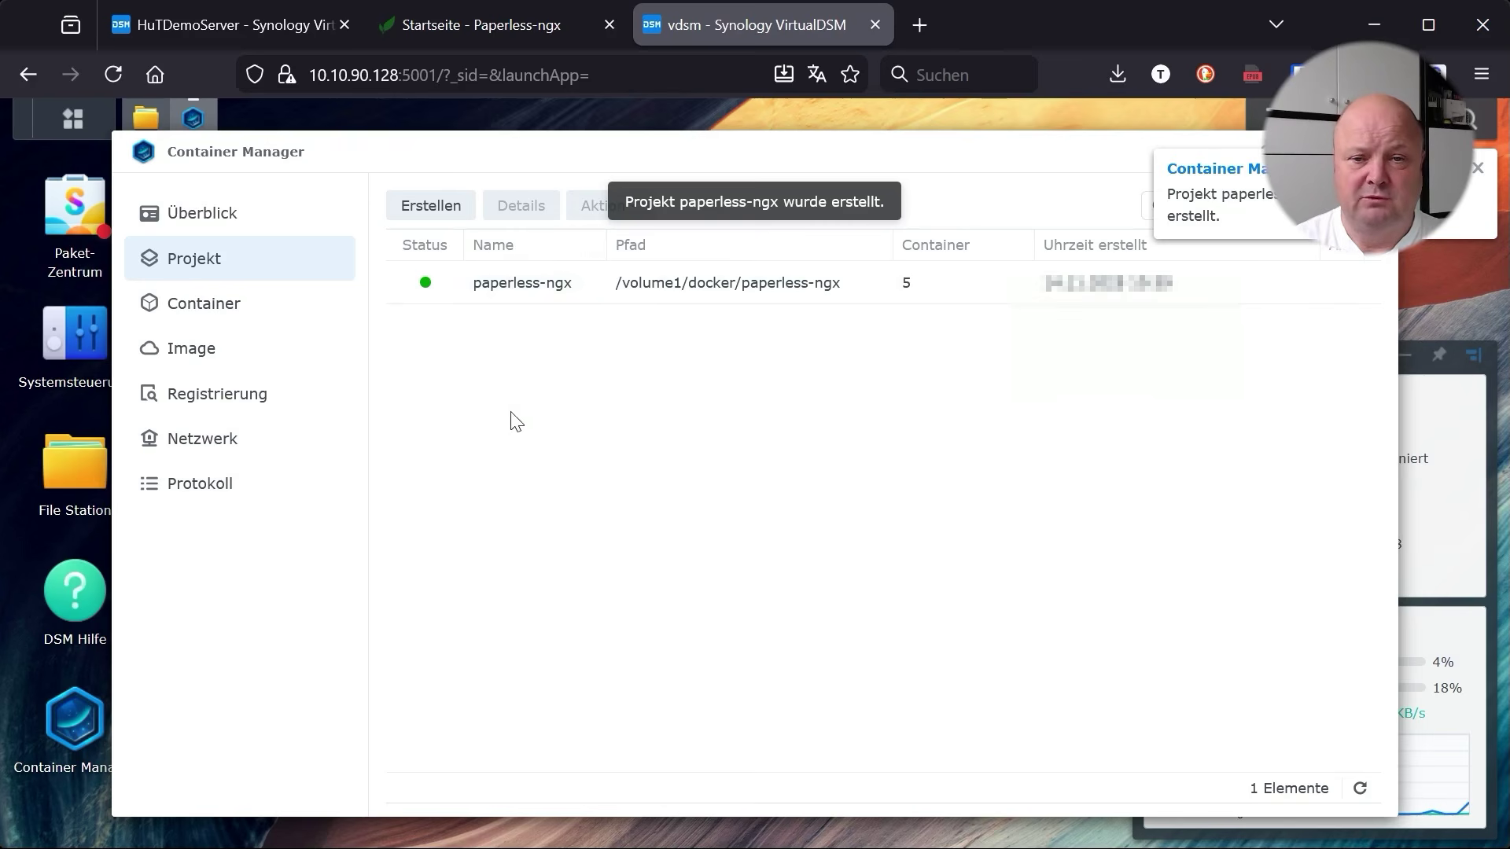
Open the paperless-ngx-webserver-1 container's log in the paperless-ngx project and refresh it
double_click(517, 295)
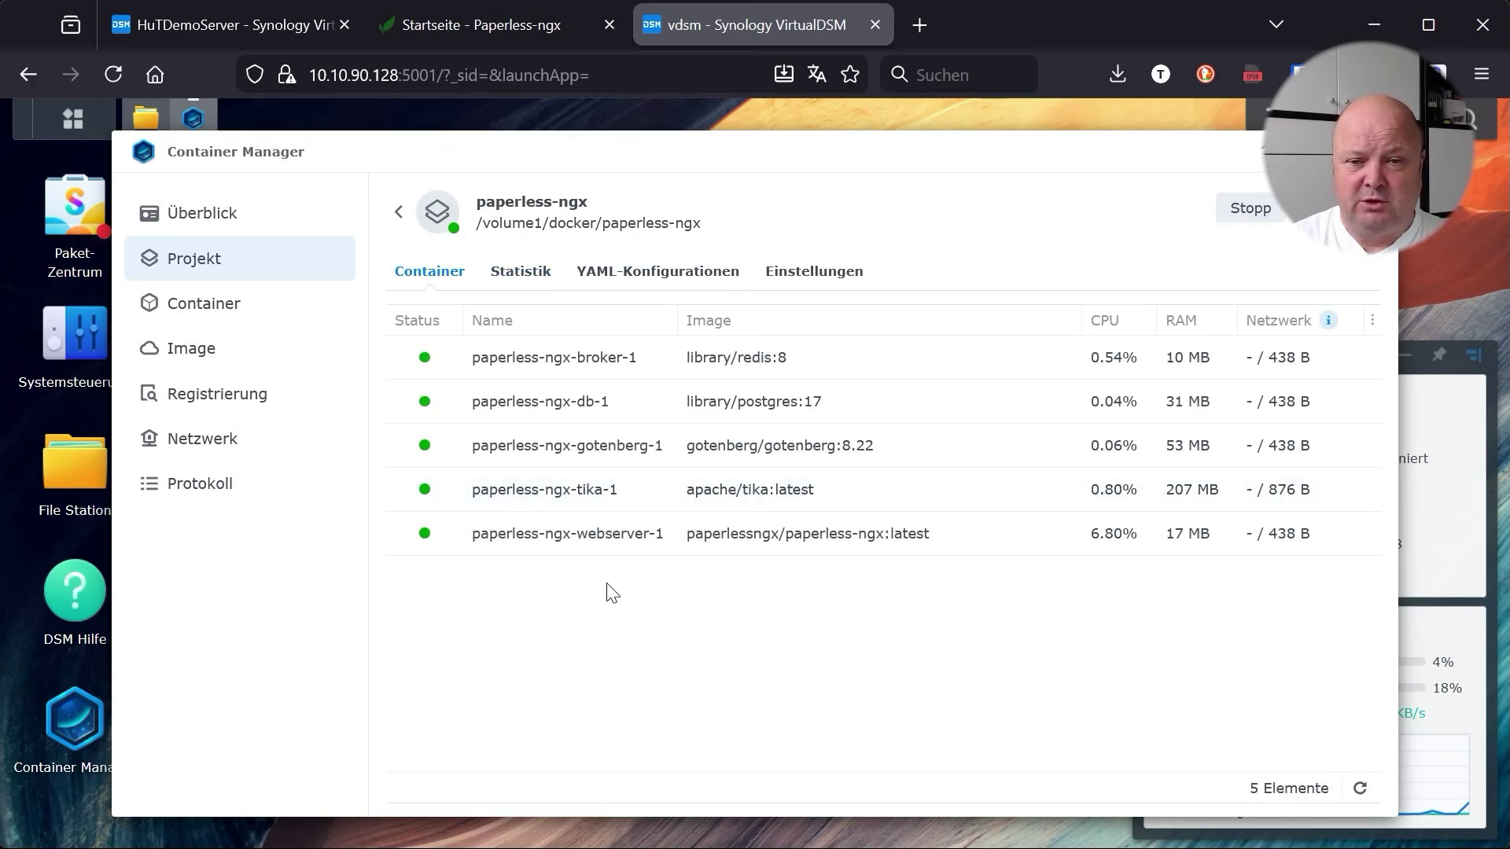
left_click(586, 541)
left_click(607, 273)
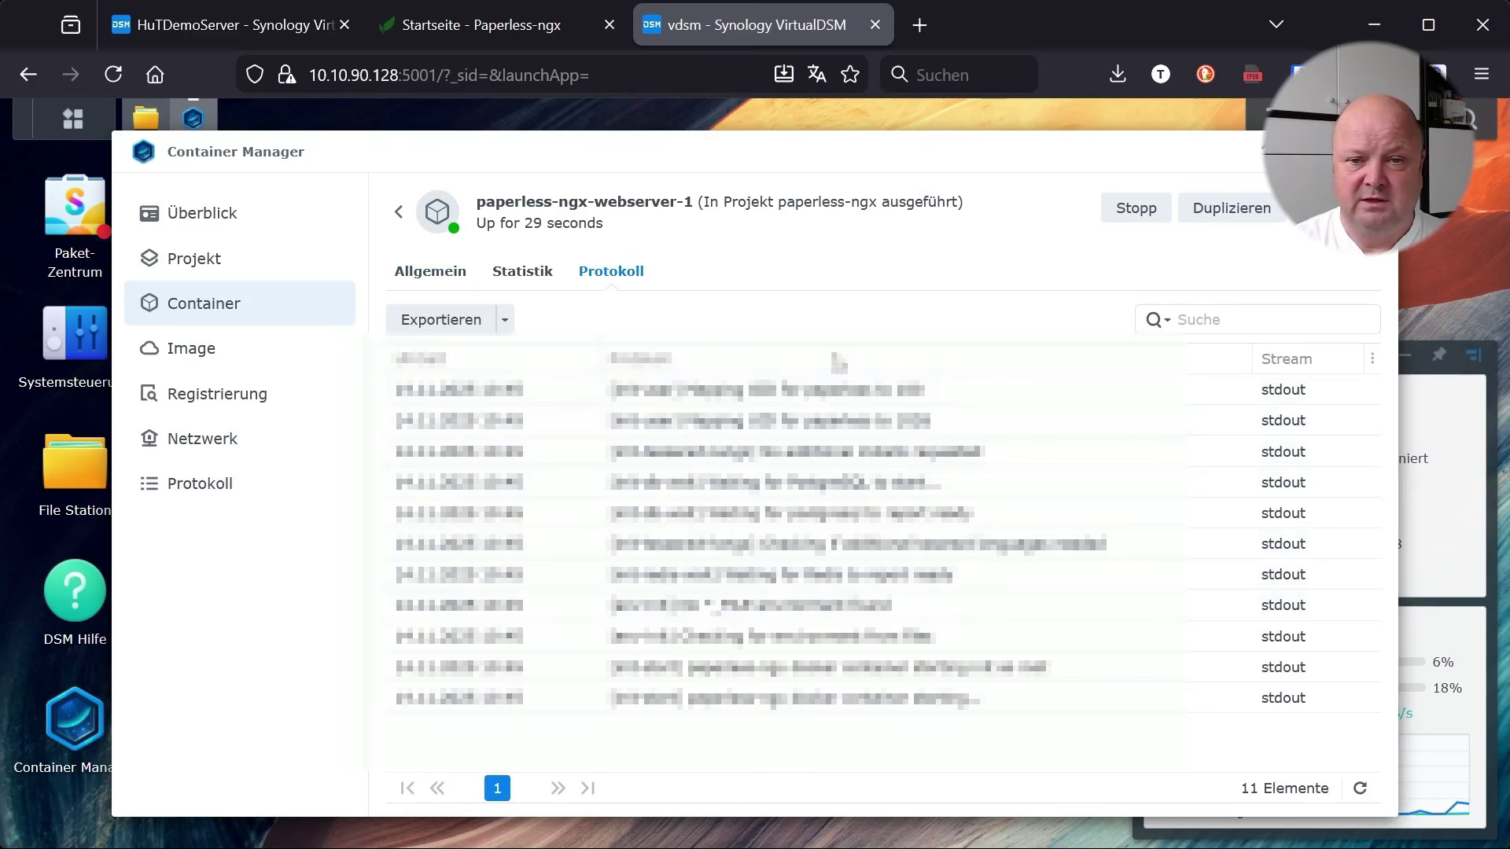
left_click(1360, 790)
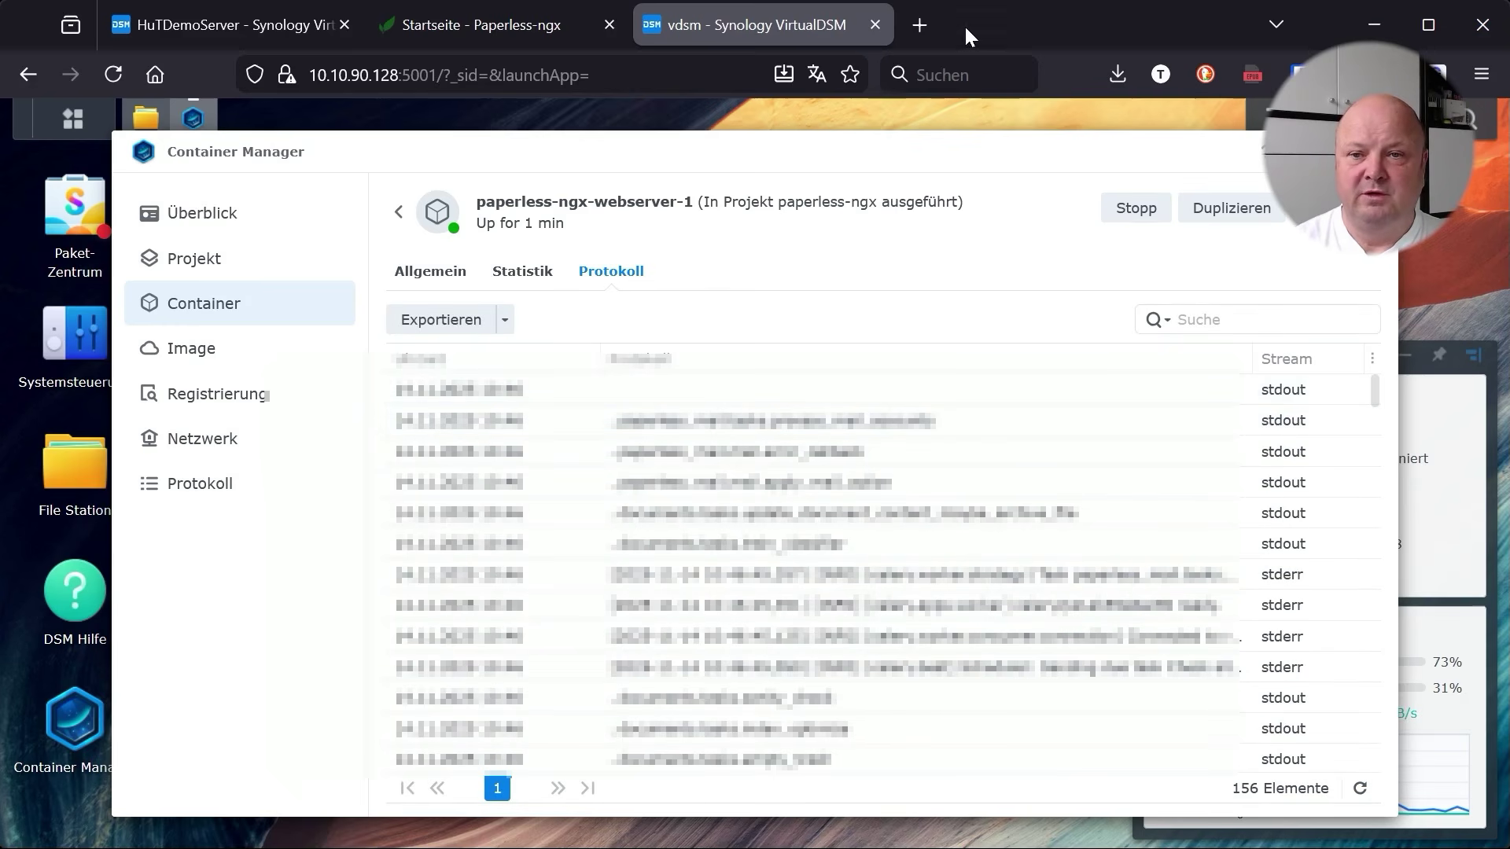
Open 10.10.90.128:8010 in a new tab and log in as admin with the account password
left_click(918, 25)
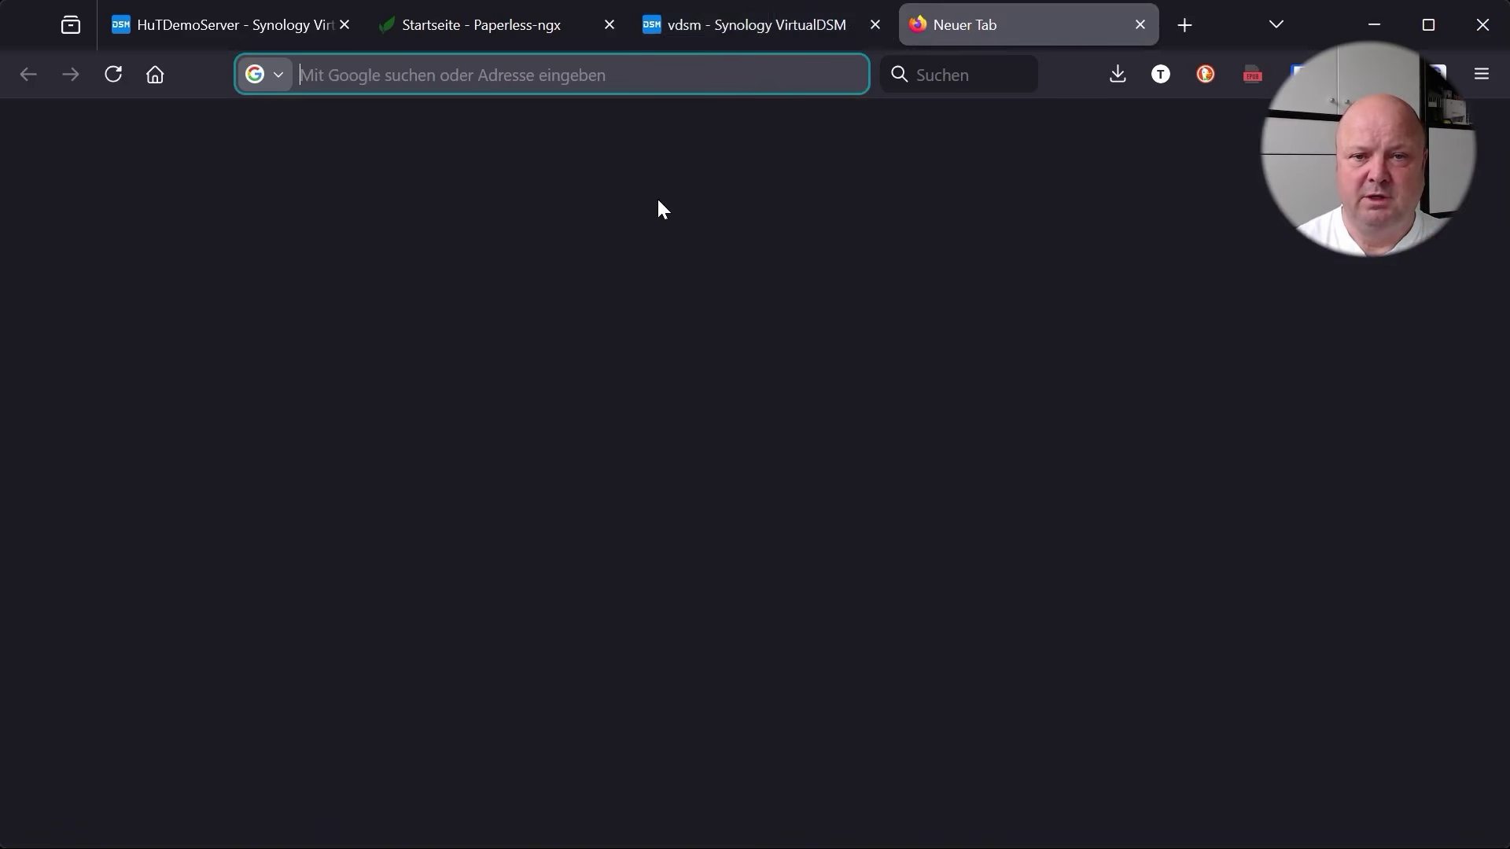
type("10.10")
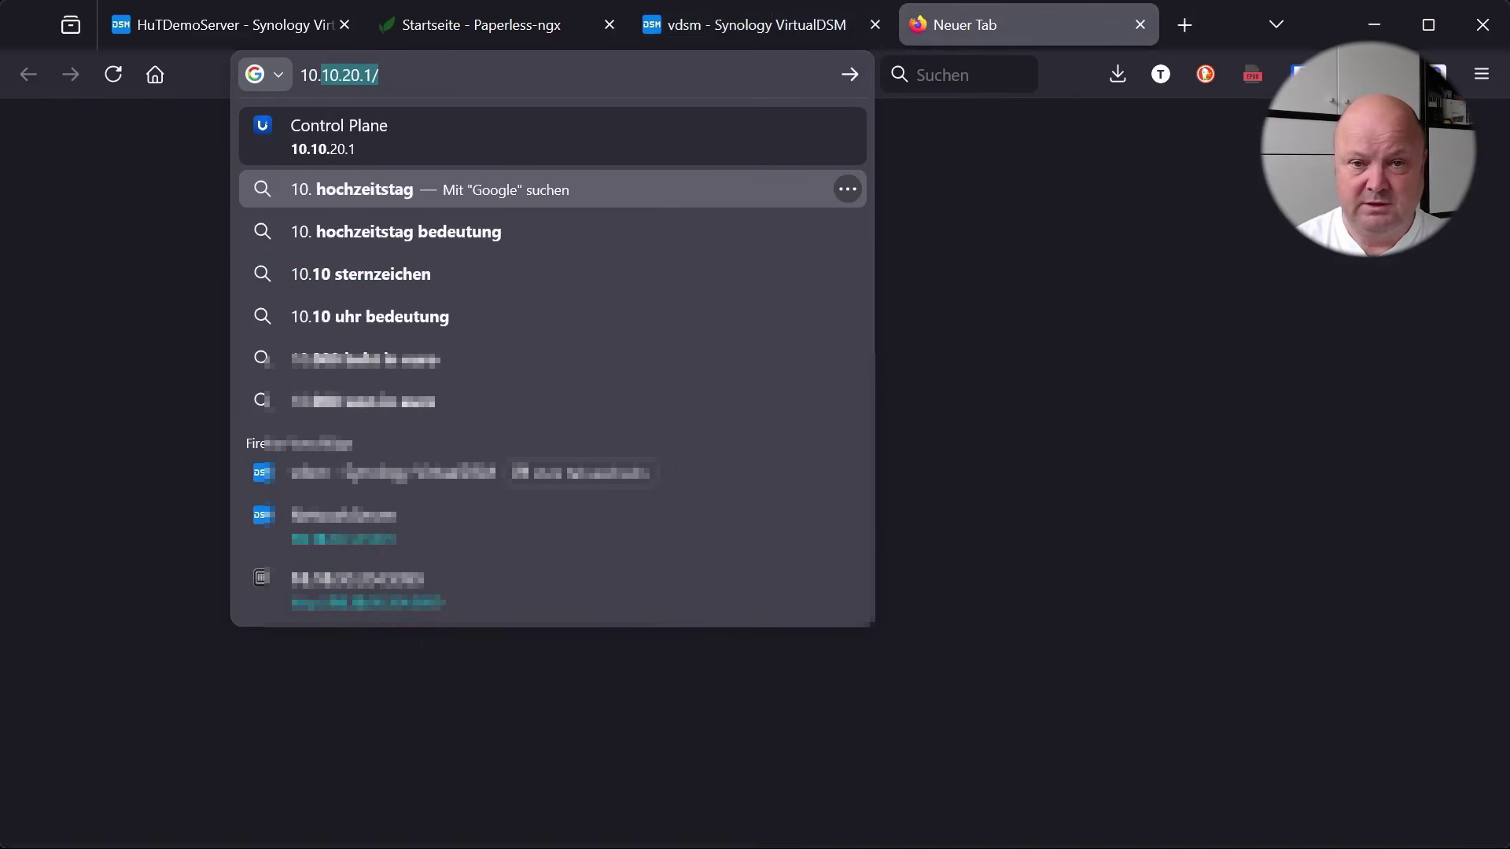
type(".90.")
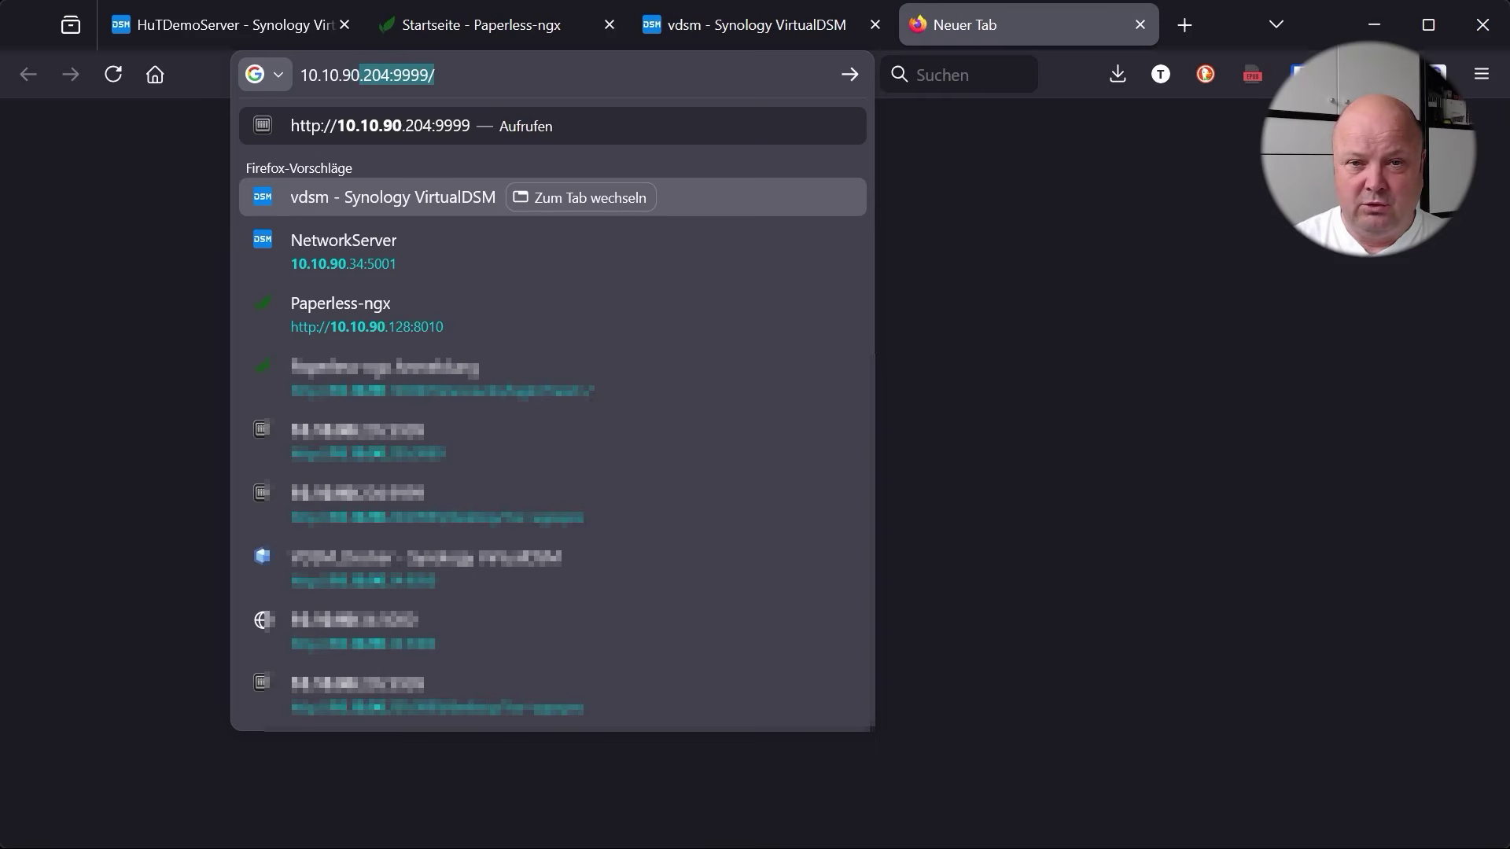
type("128:")
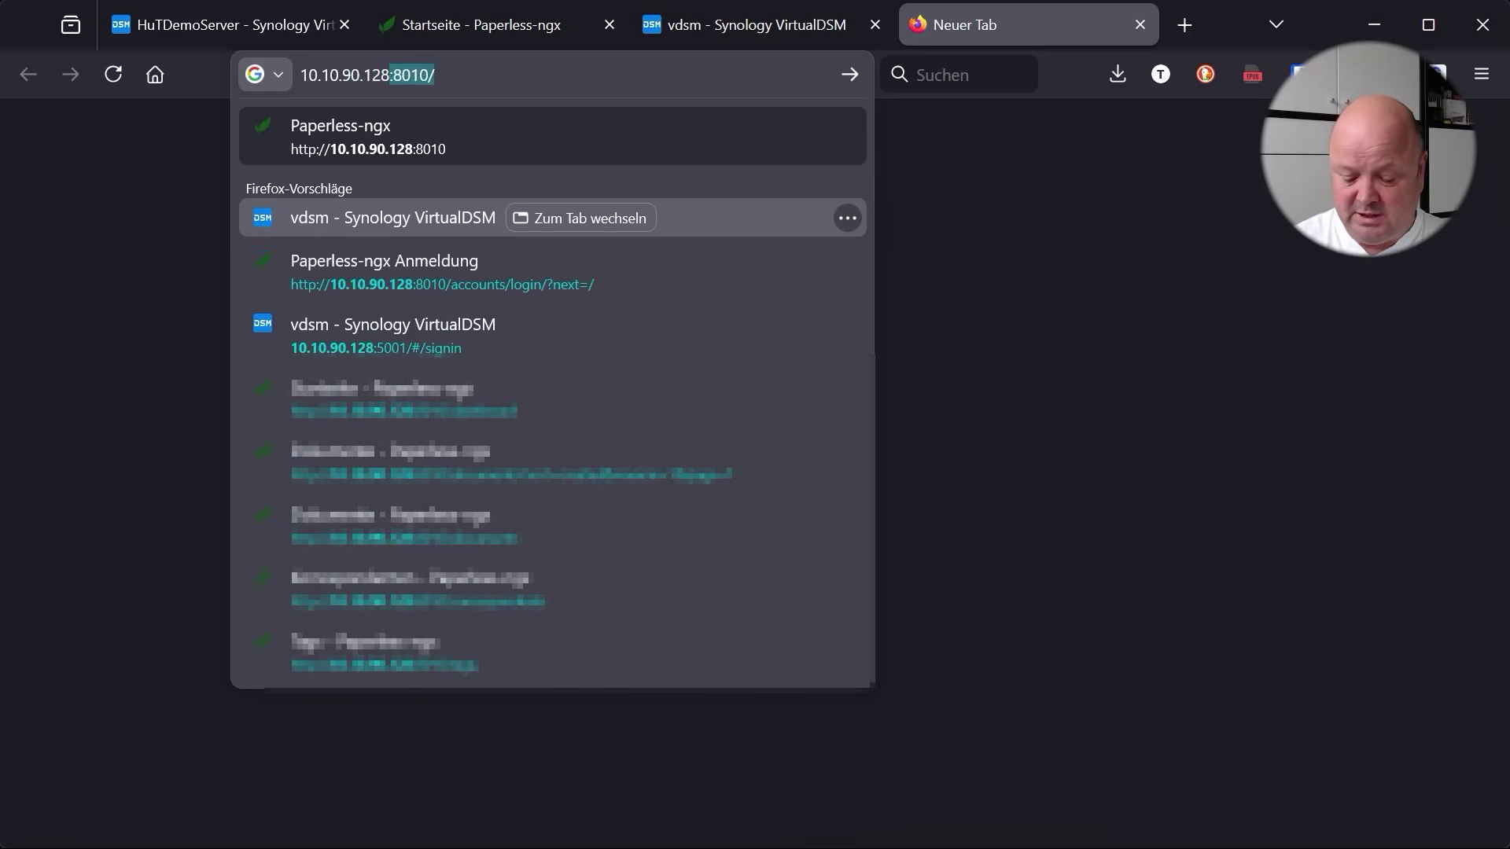
type("801")
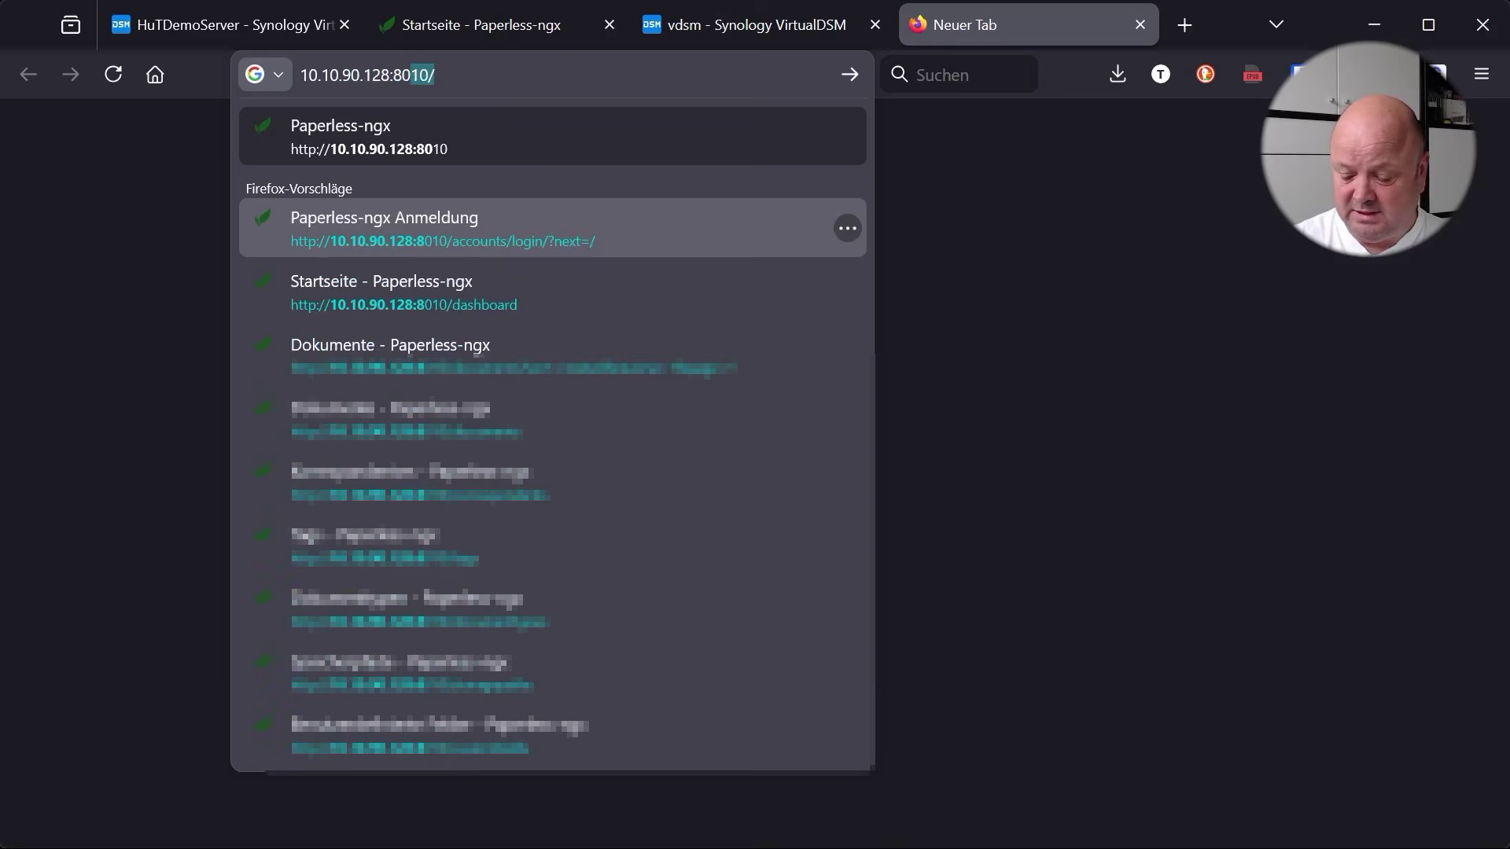
type("0")
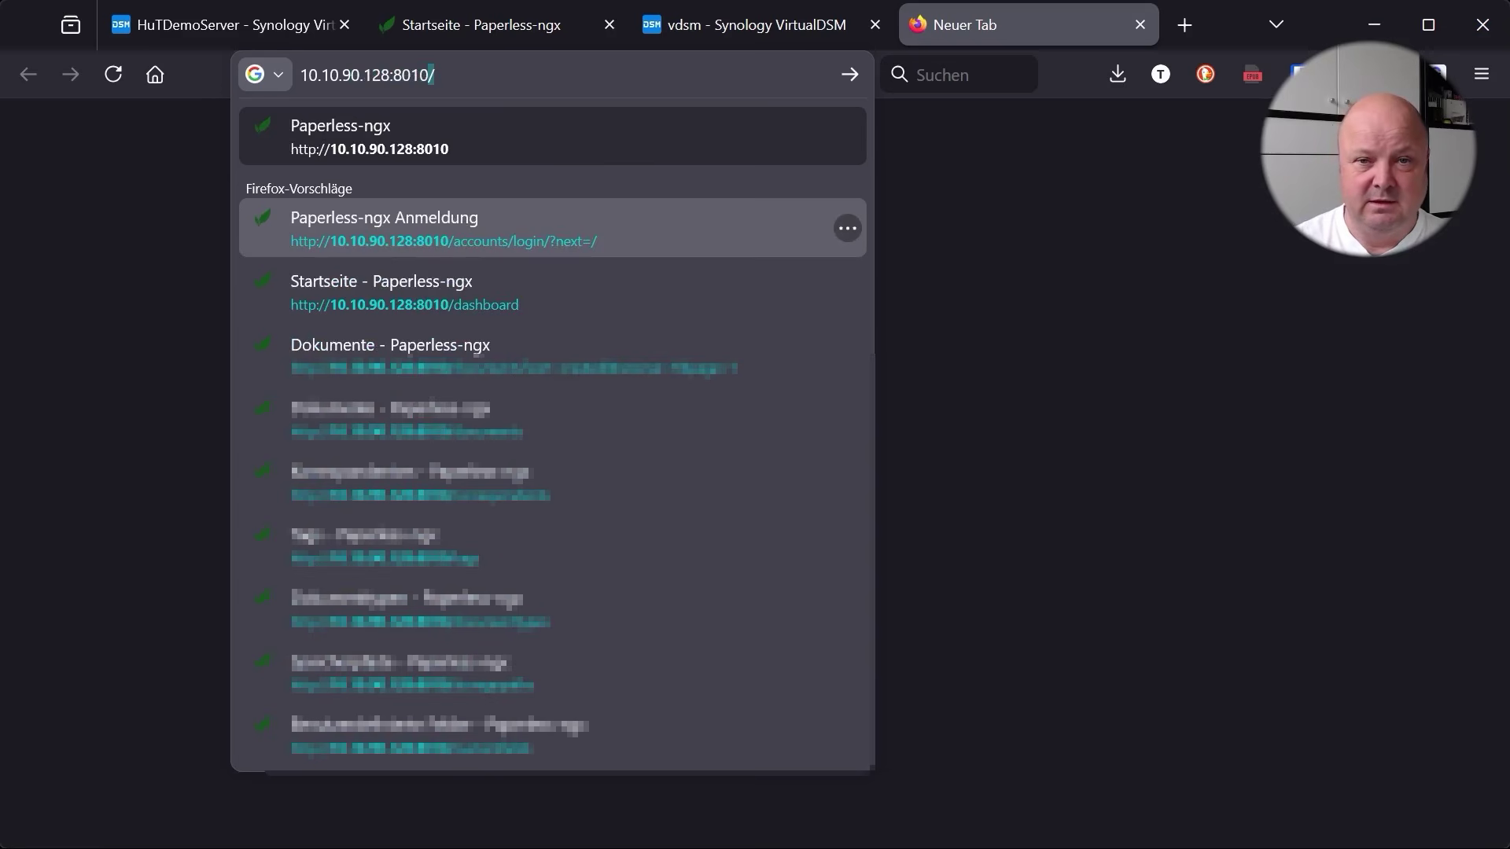
key("Return")
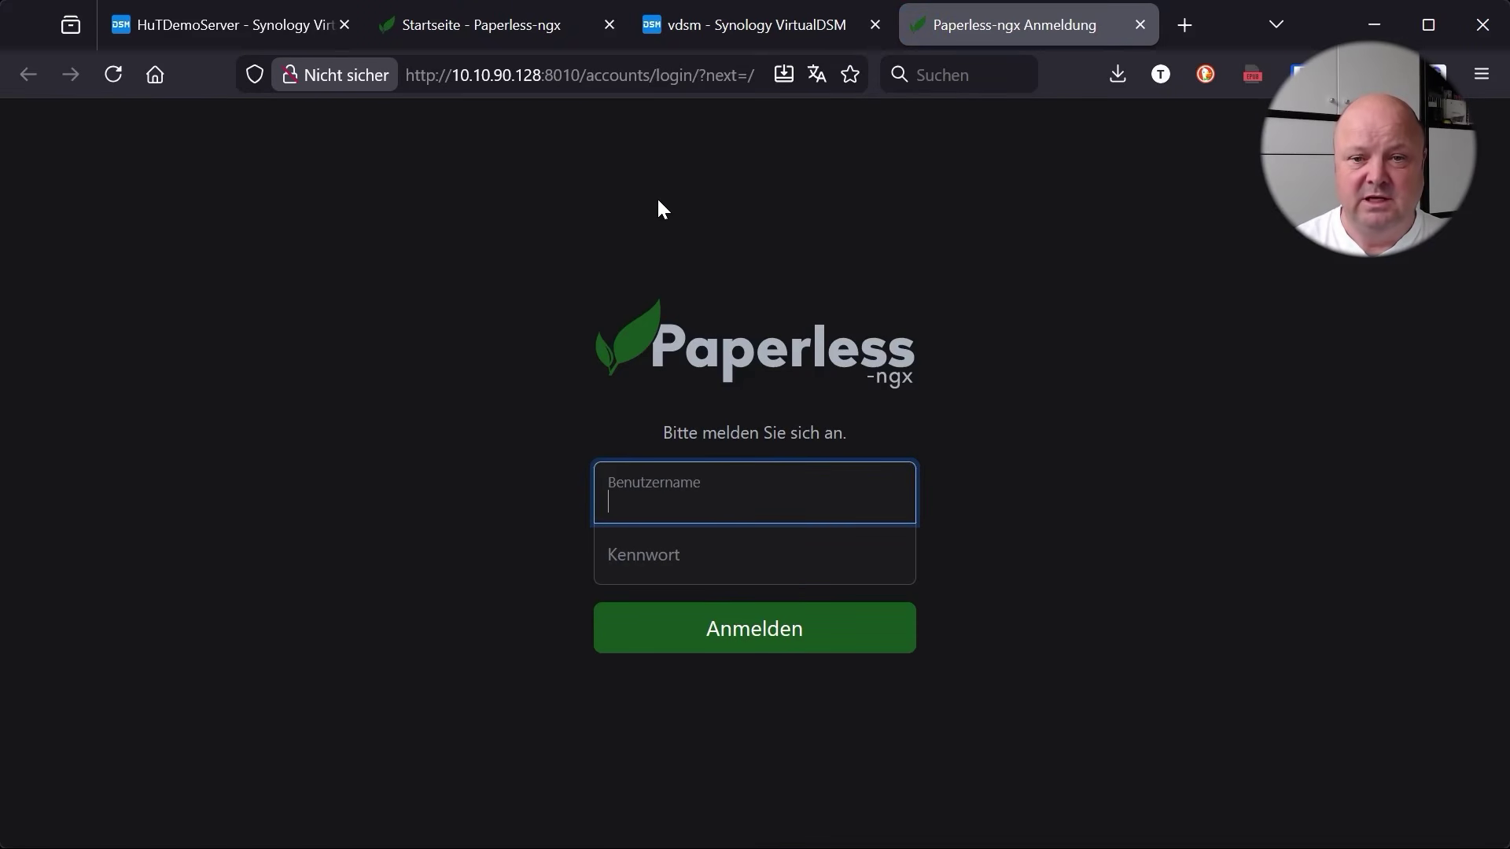
type("admin")
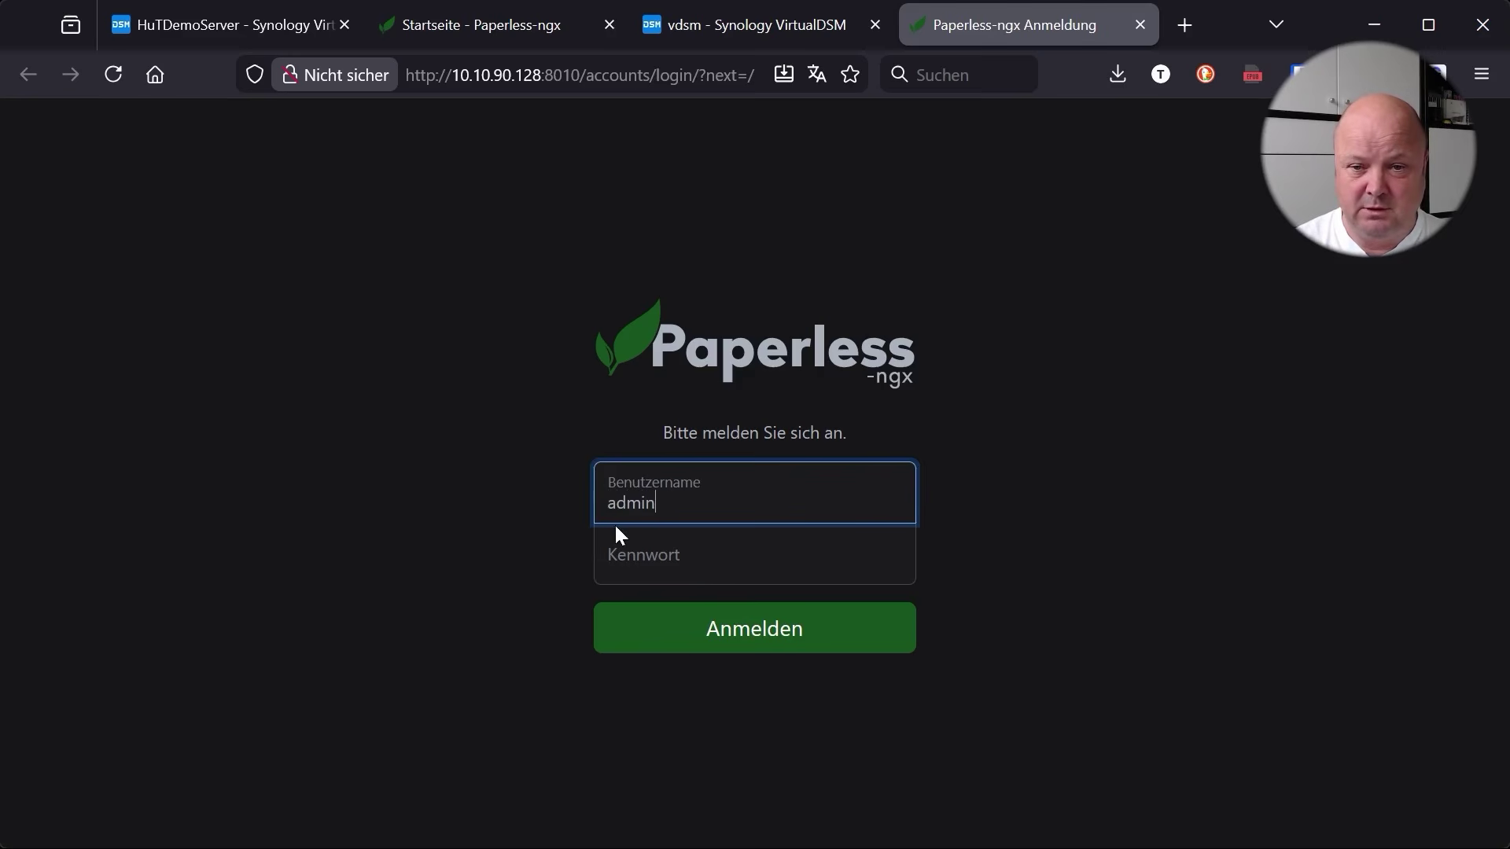
left_click(635, 562)
type("•••••••")
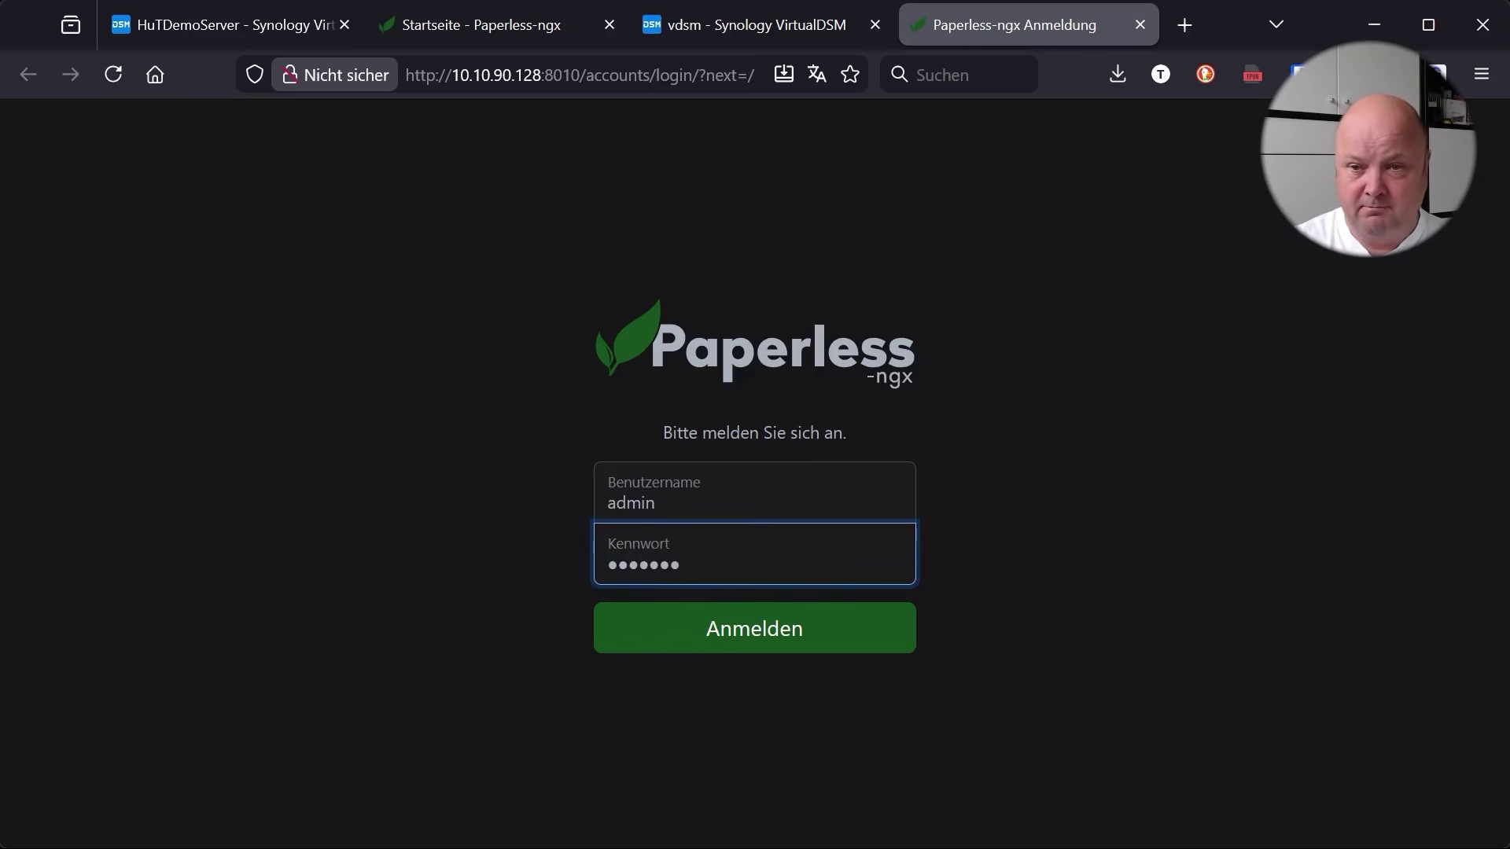
key("Return")
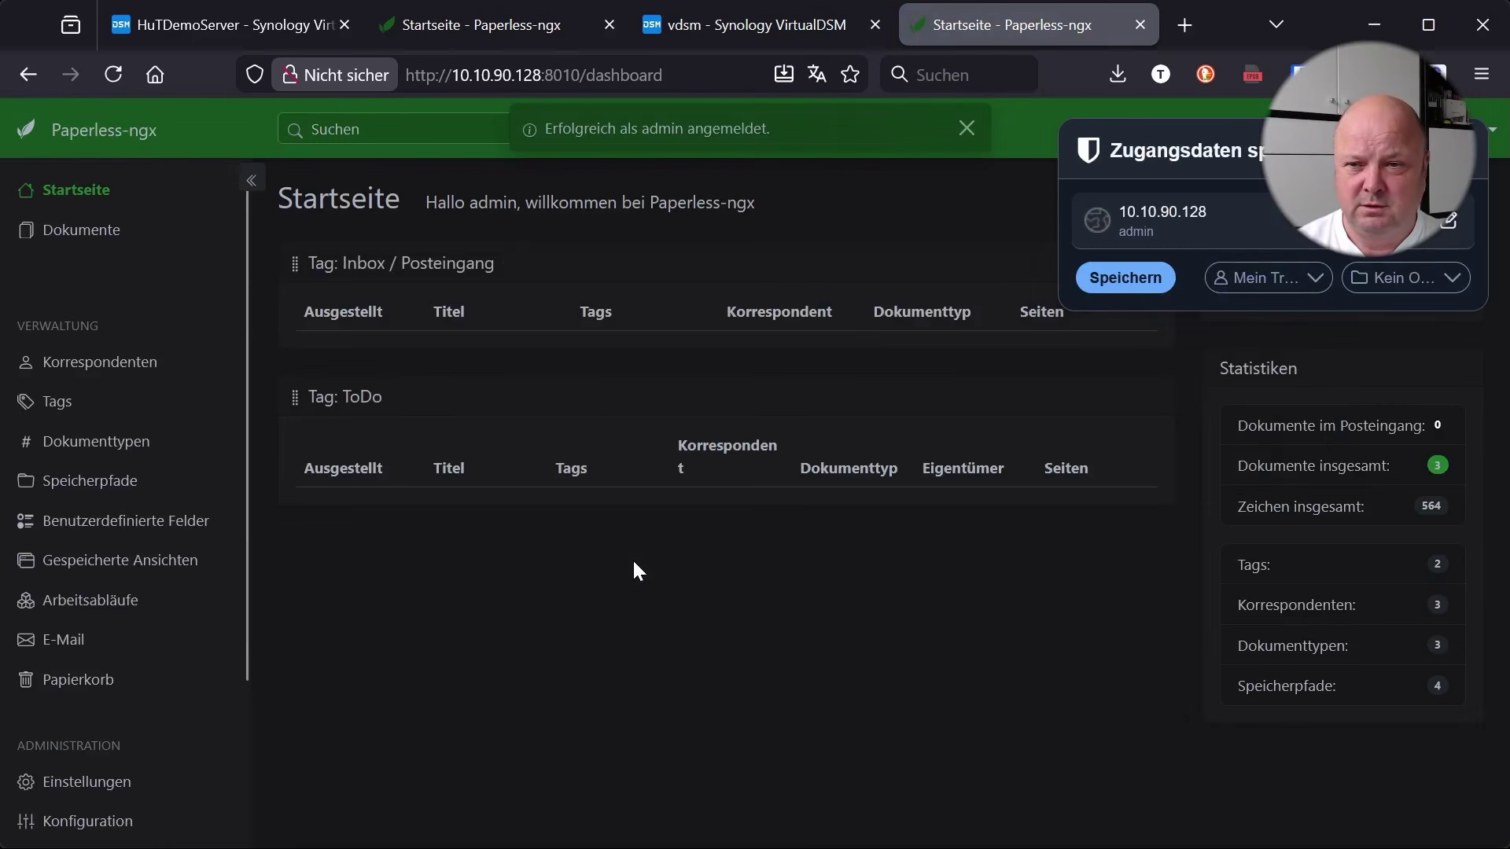
left_click(938, 527)
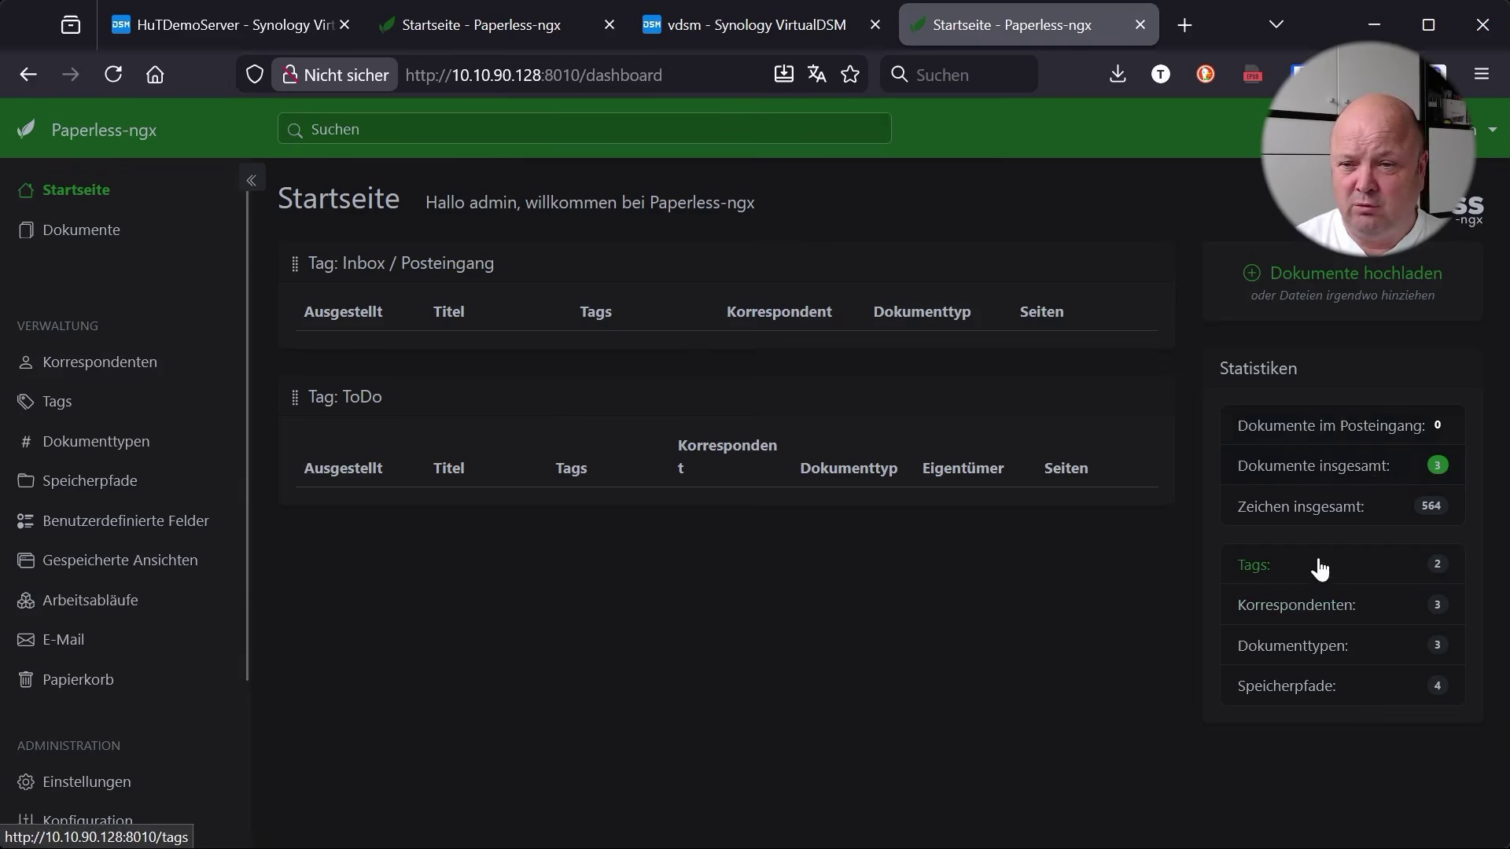
left_click(88, 230)
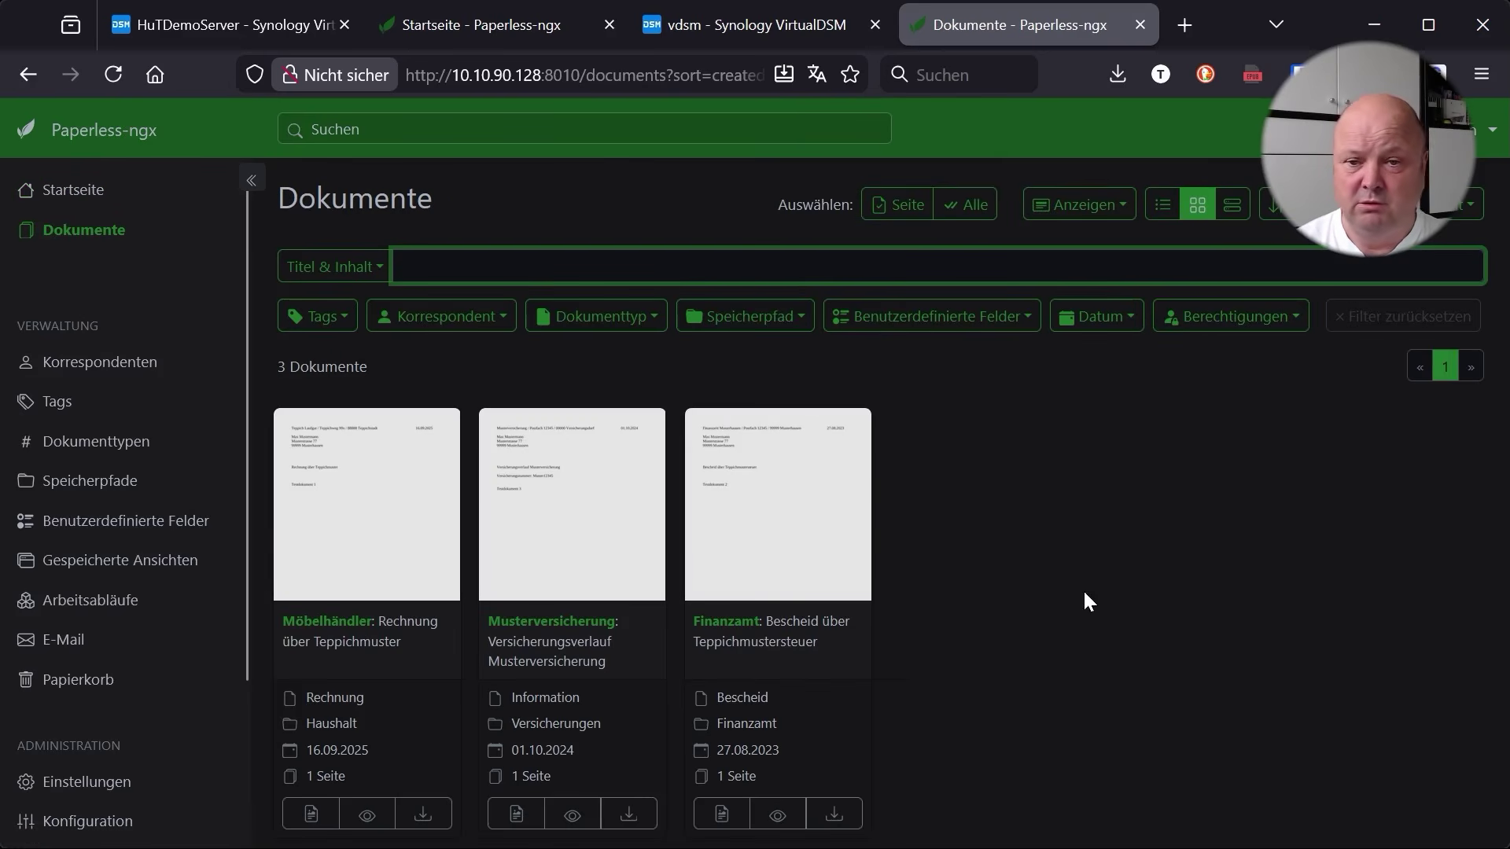
mouse_move(367, 821)
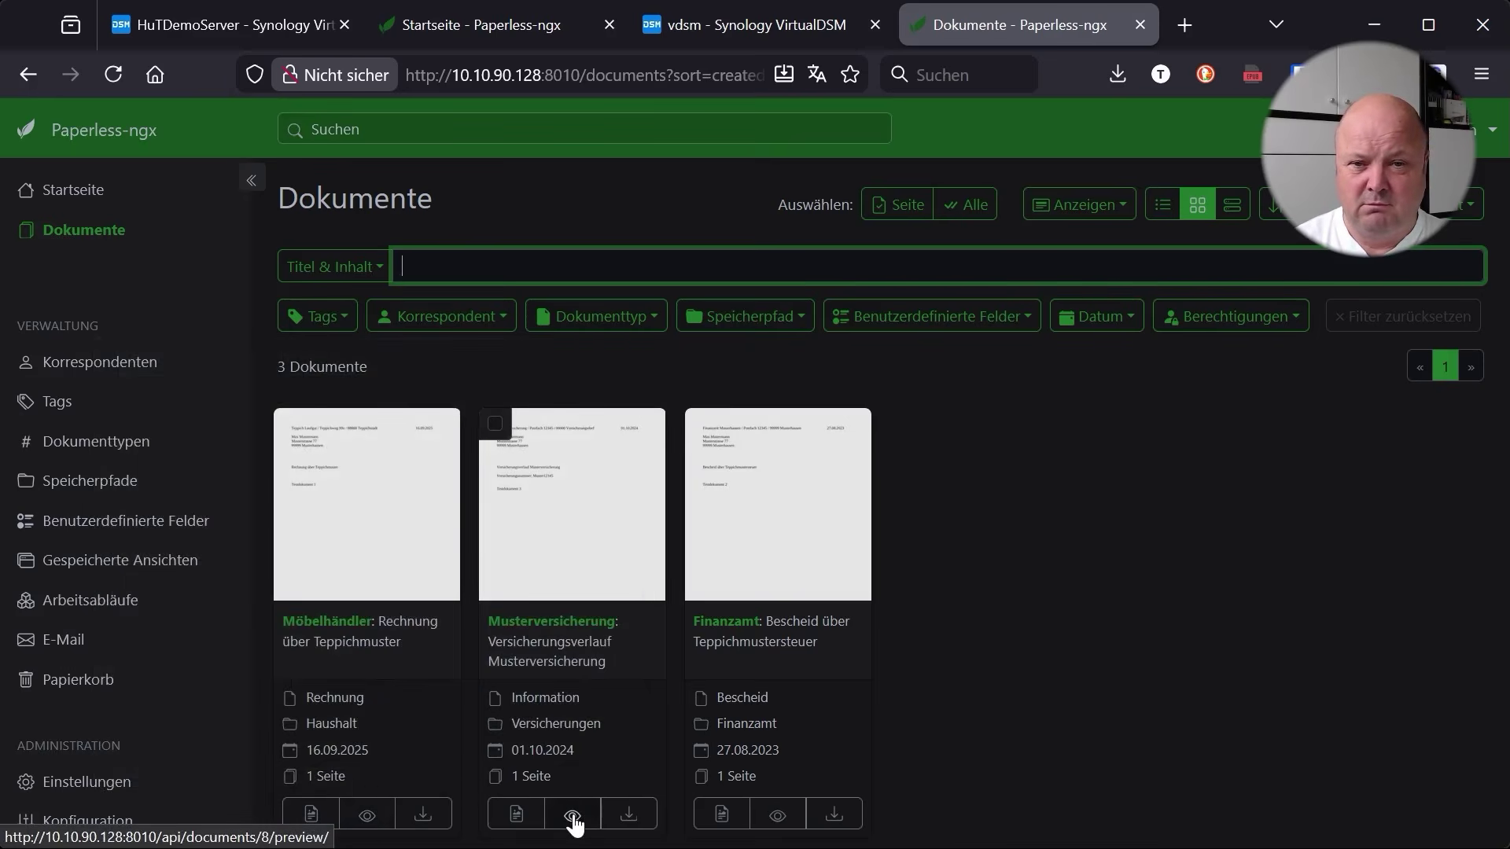
left_click(92, 363)
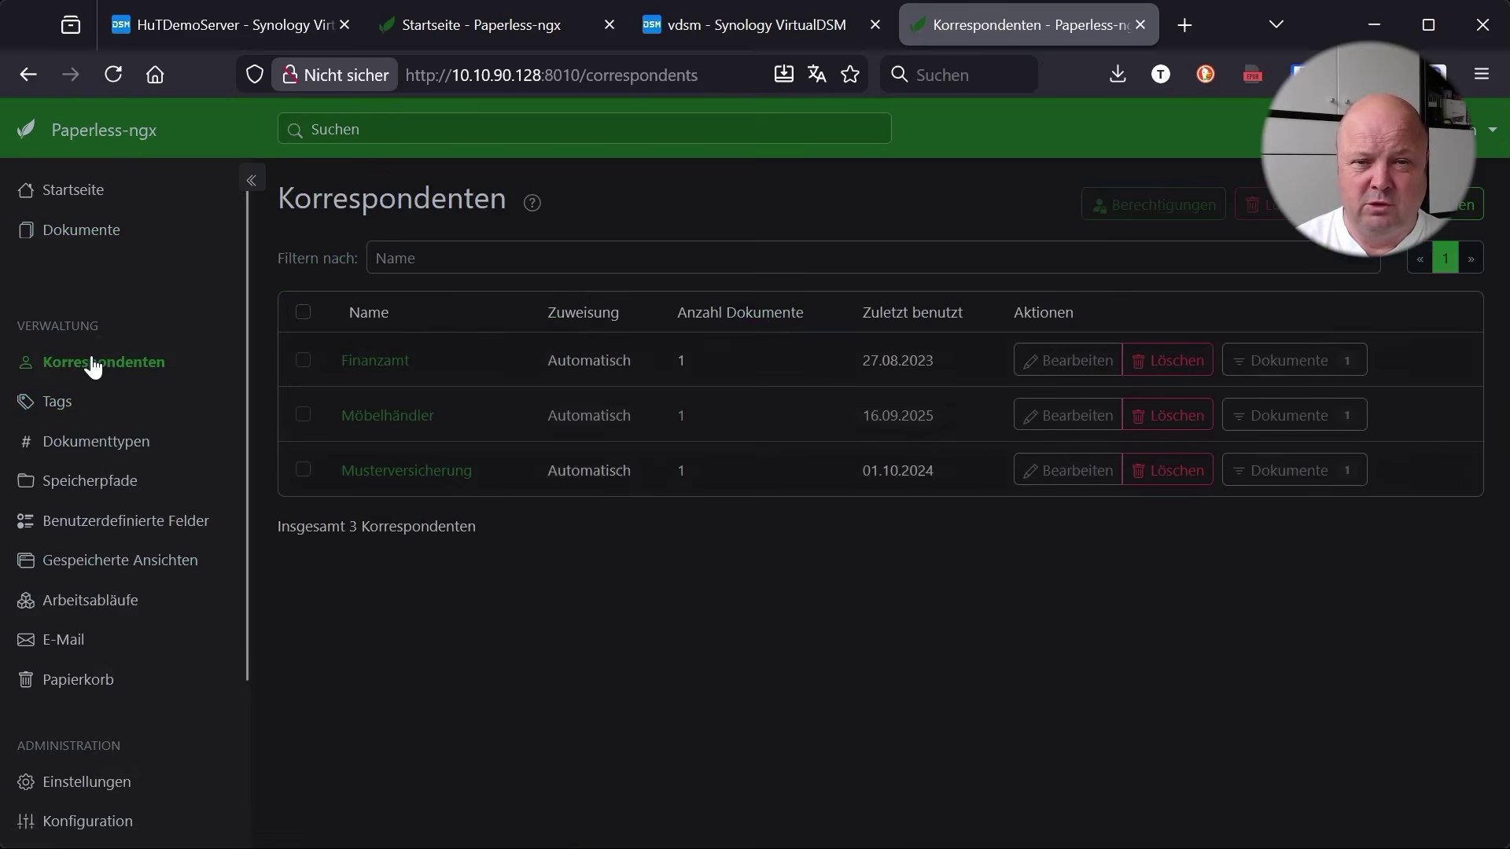
left_click(52, 402)
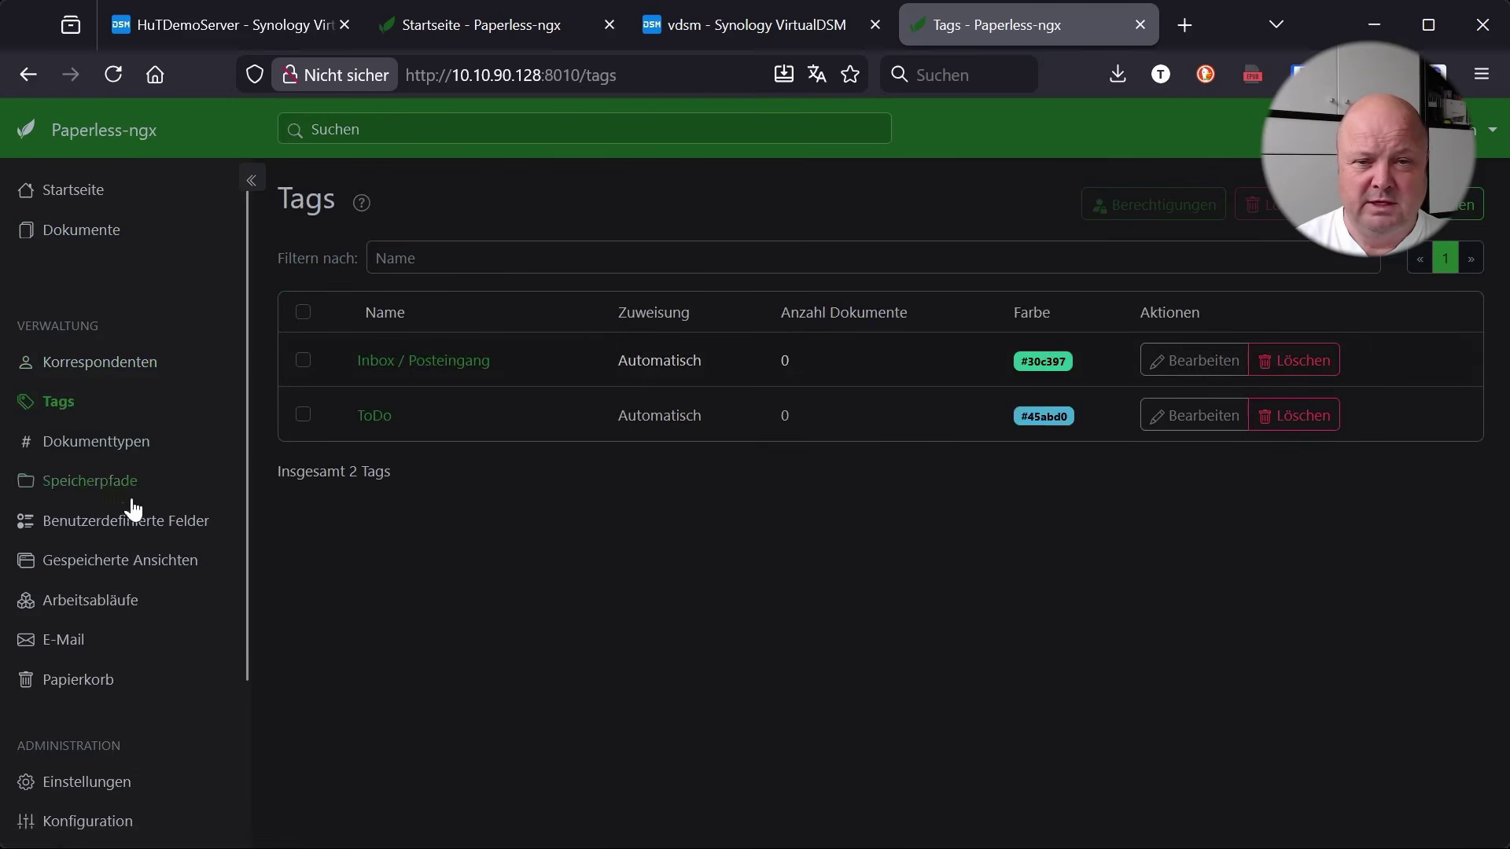
left_click(84, 449)
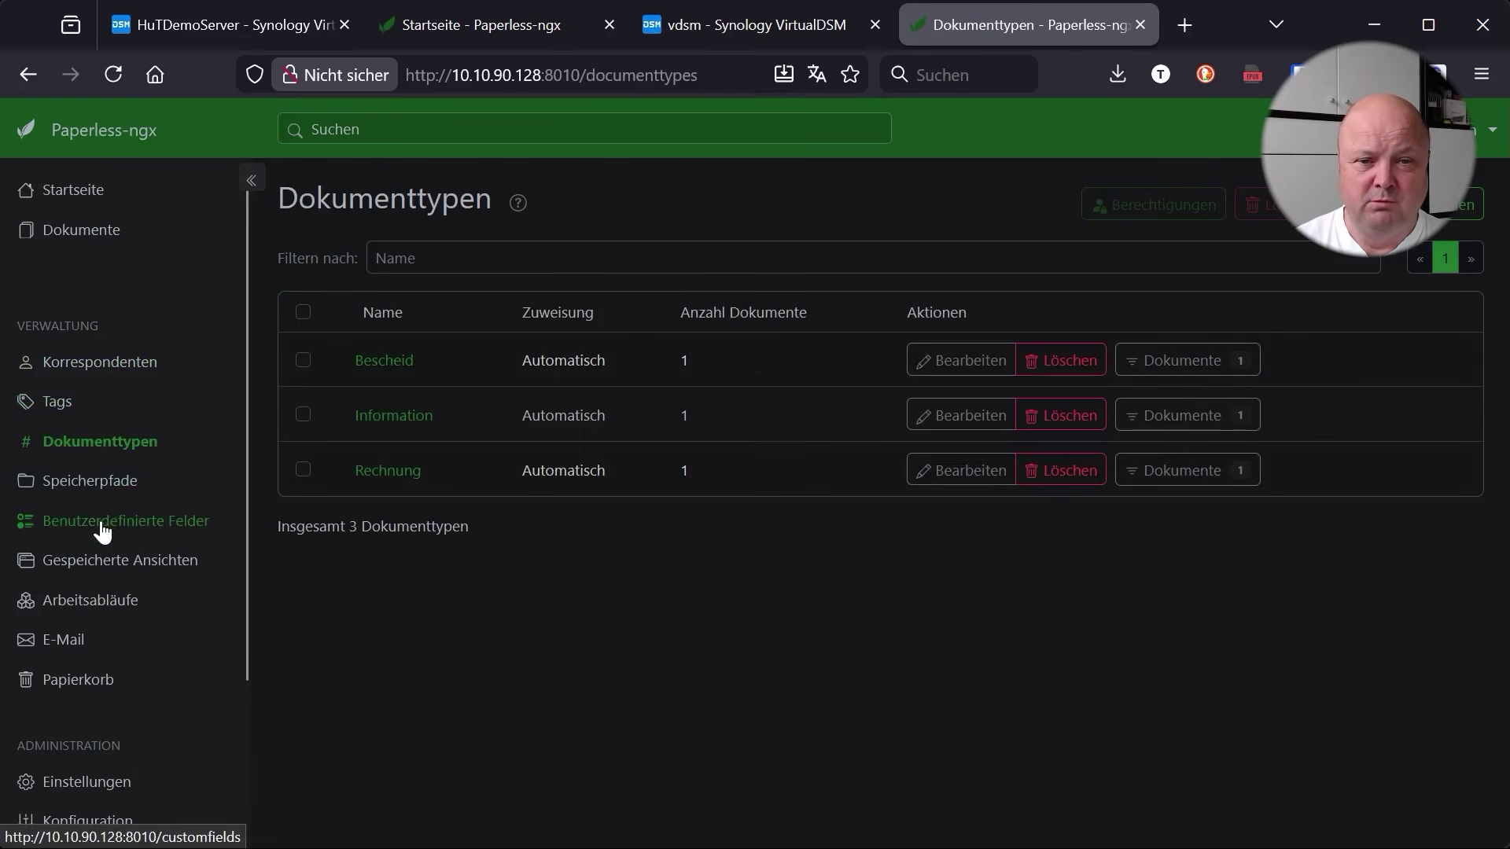
left_click(134, 533)
left_click(103, 566)
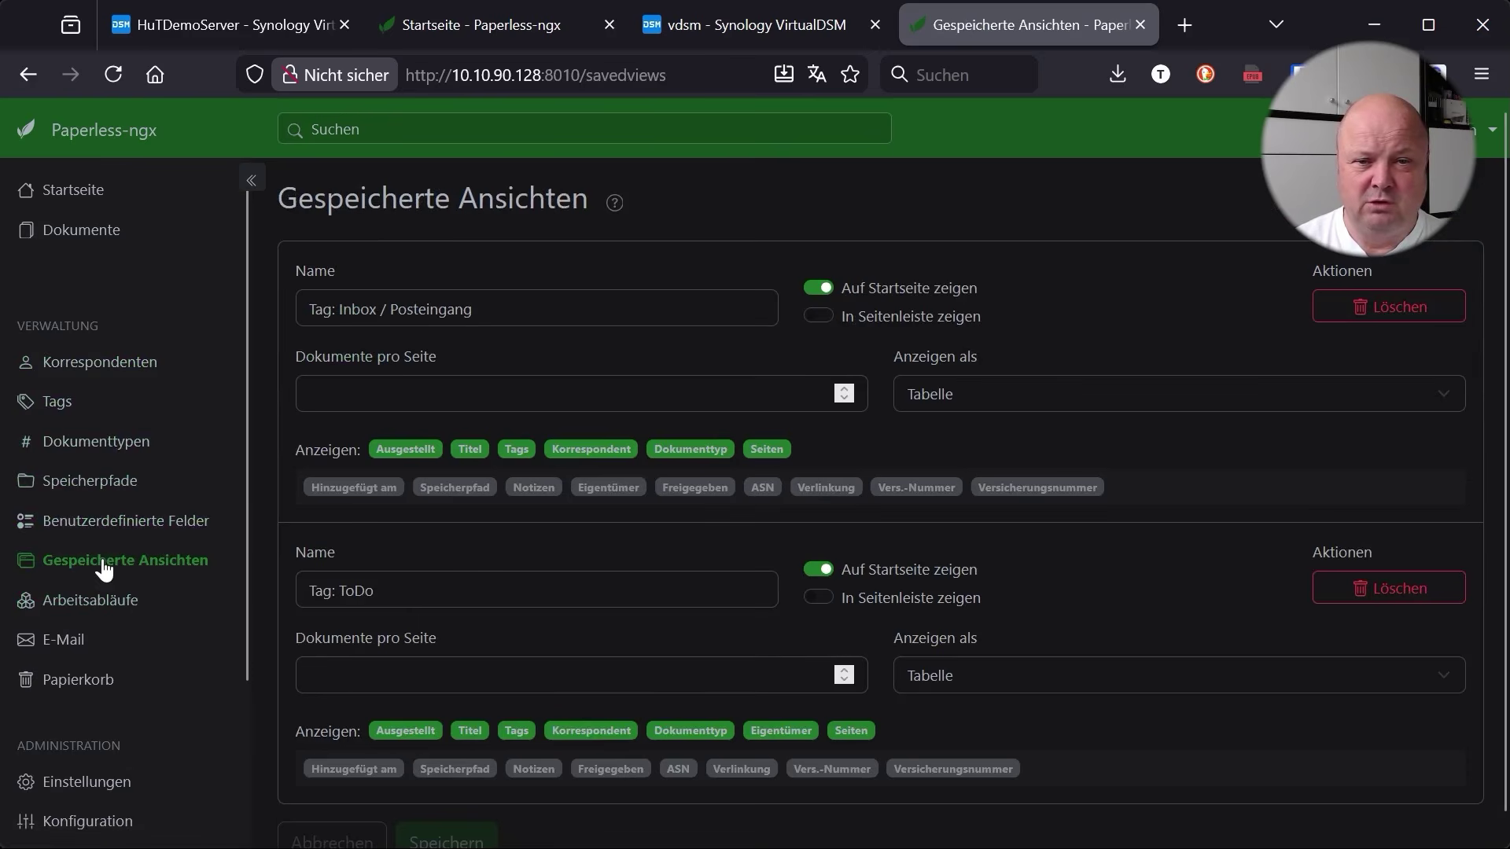
scroll(104, 568, "down", 3)
left_click(87, 593)
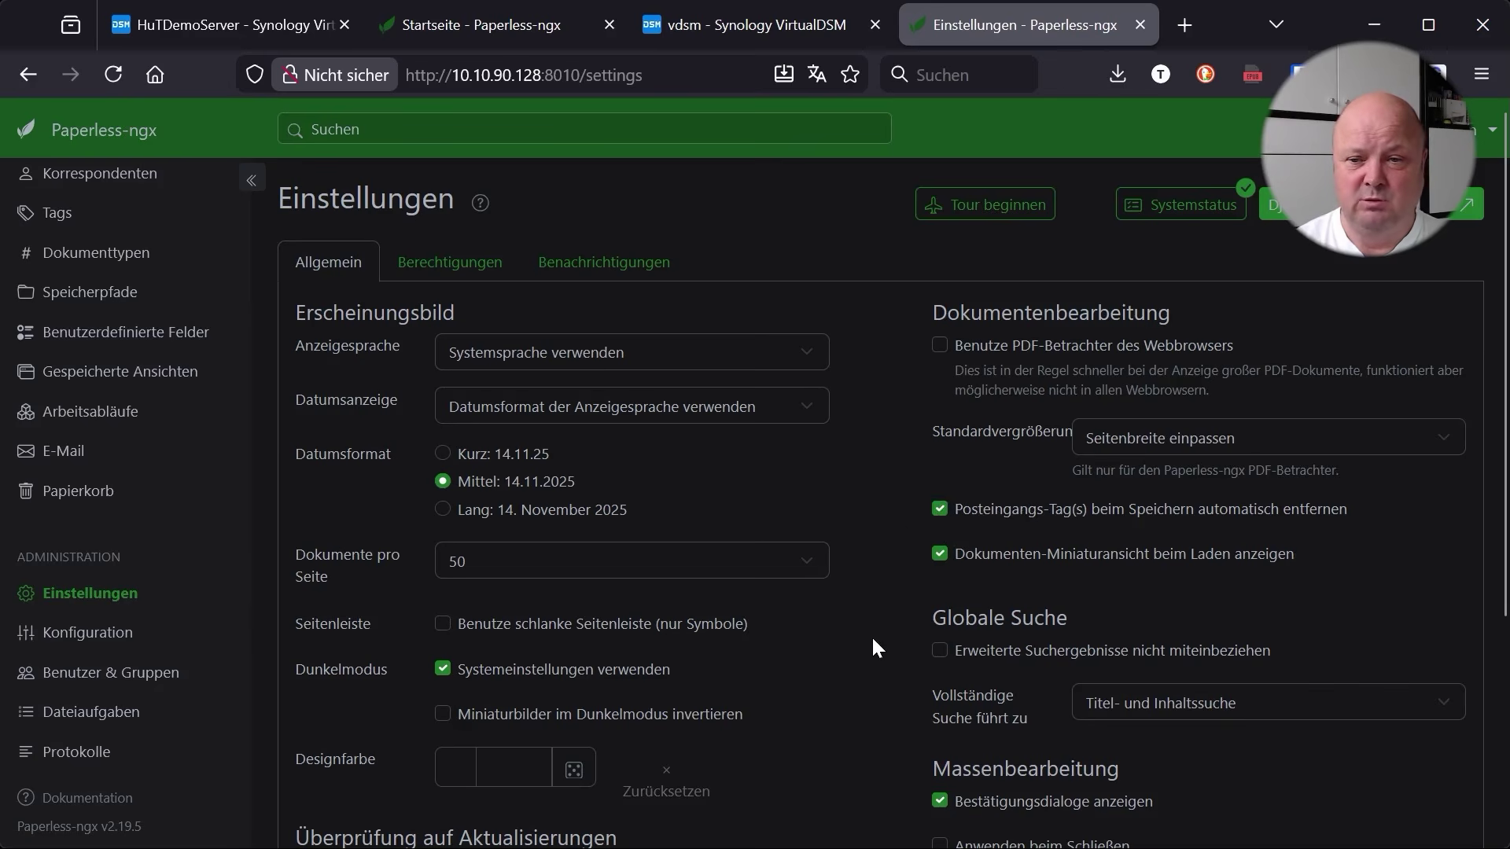
scroll(149, 710, "up", 3)
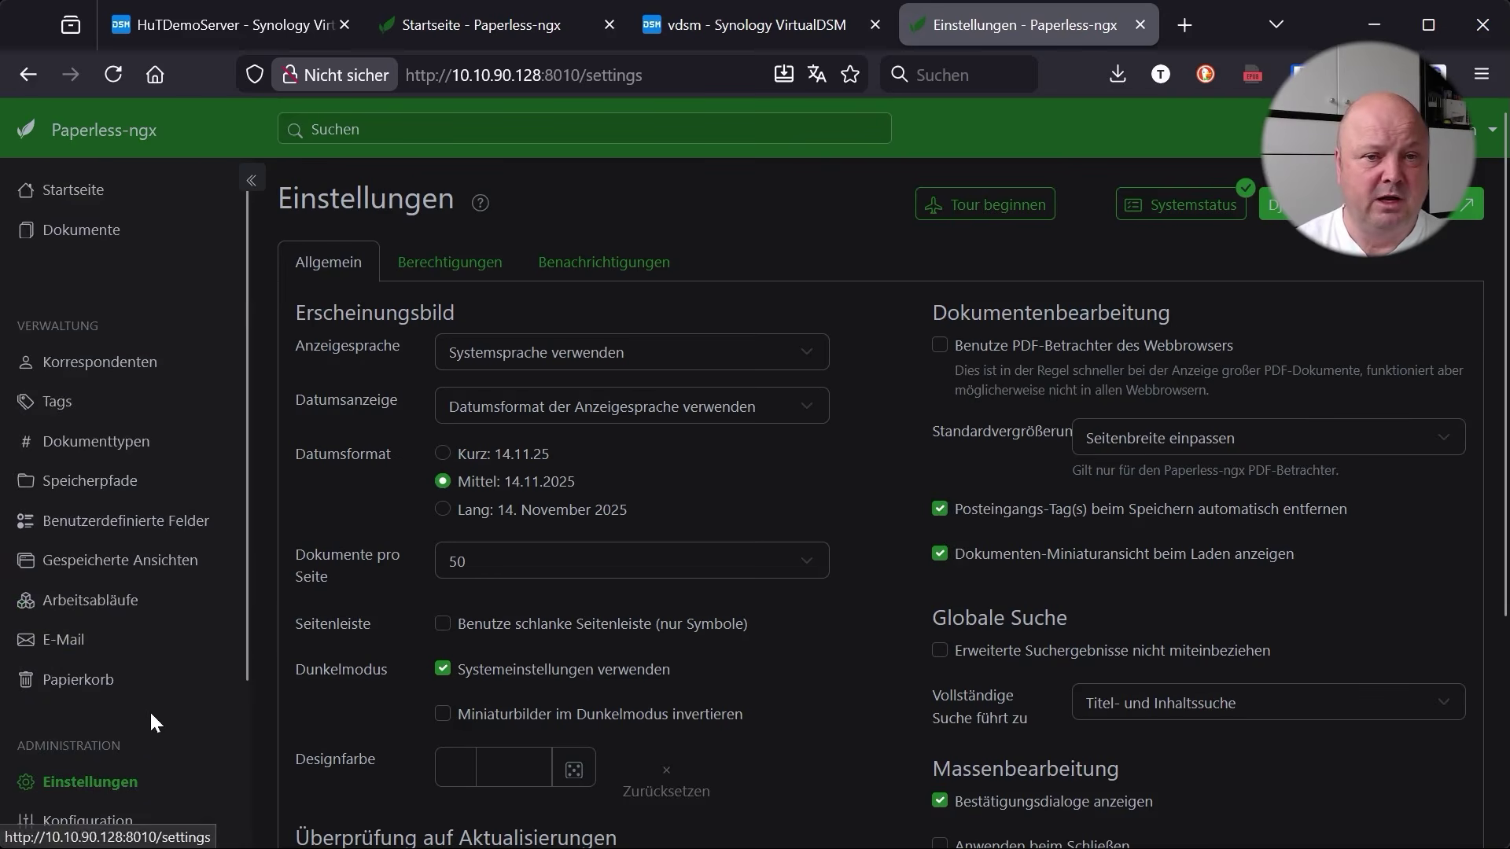
left_click(76, 170)
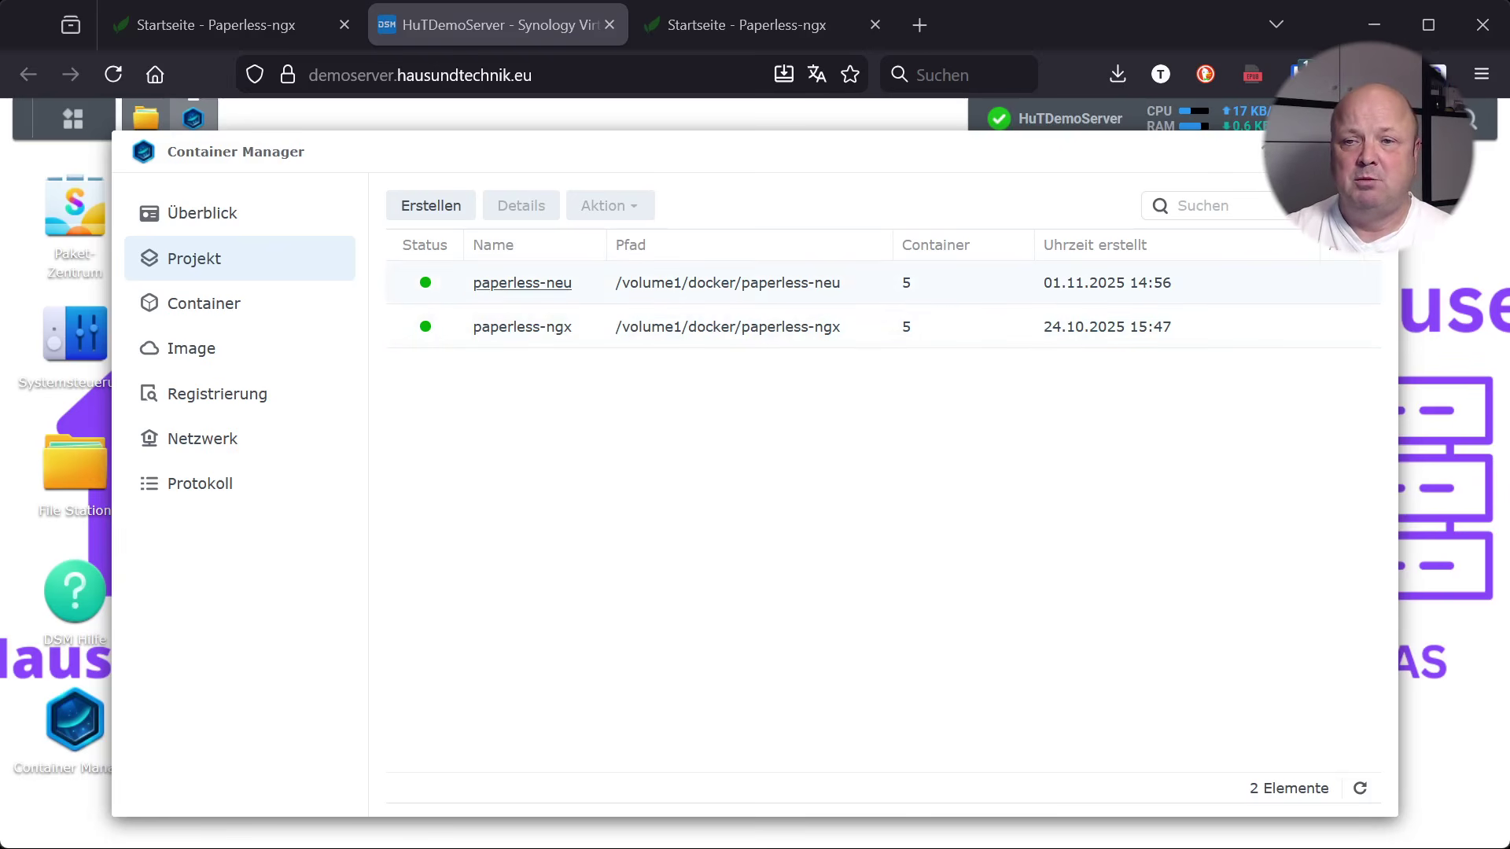
left_click(225, 23)
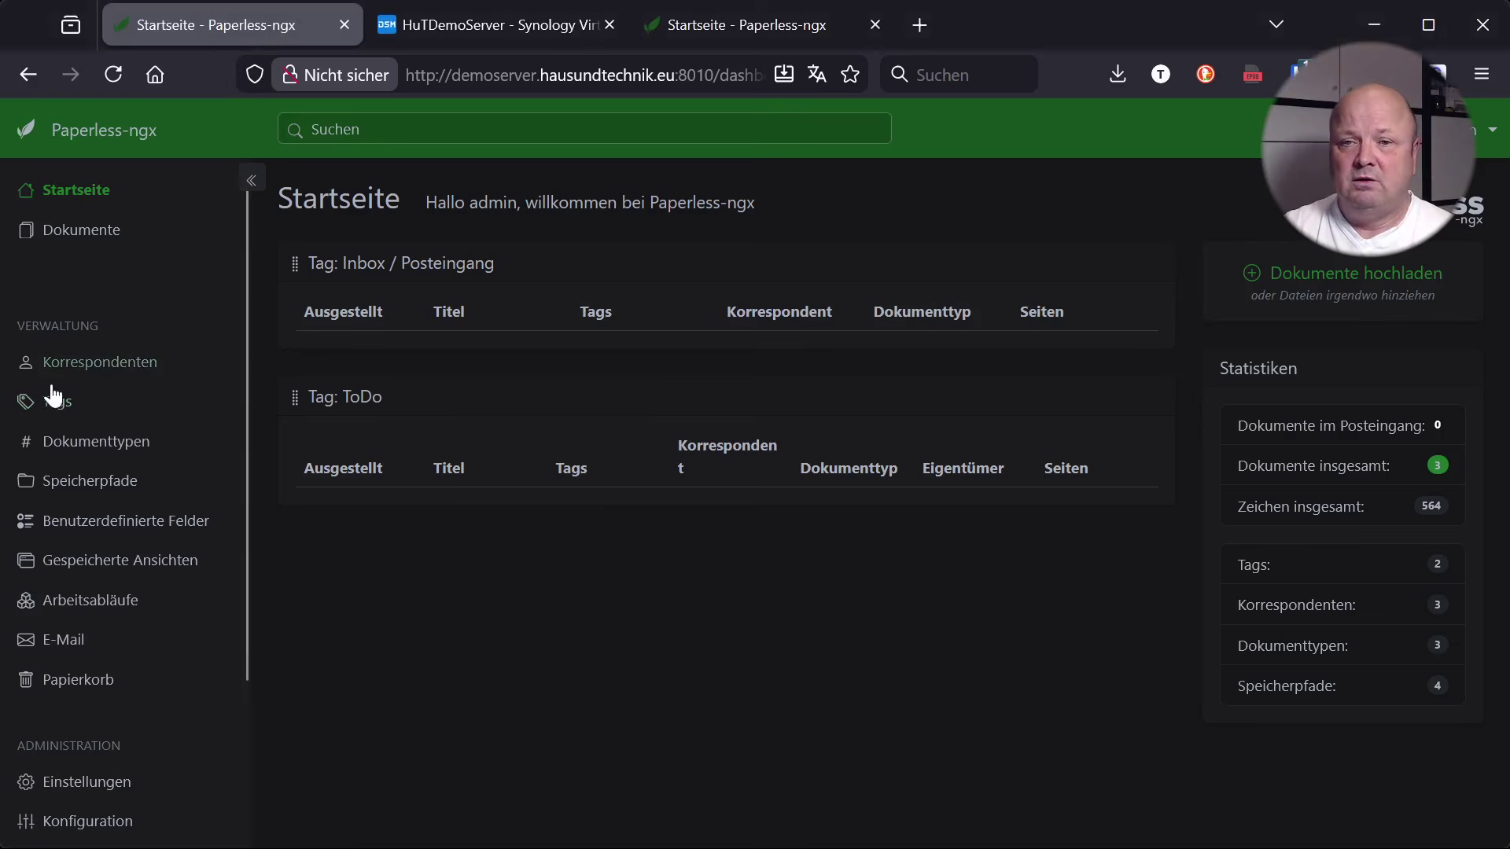
left_click(76, 240)
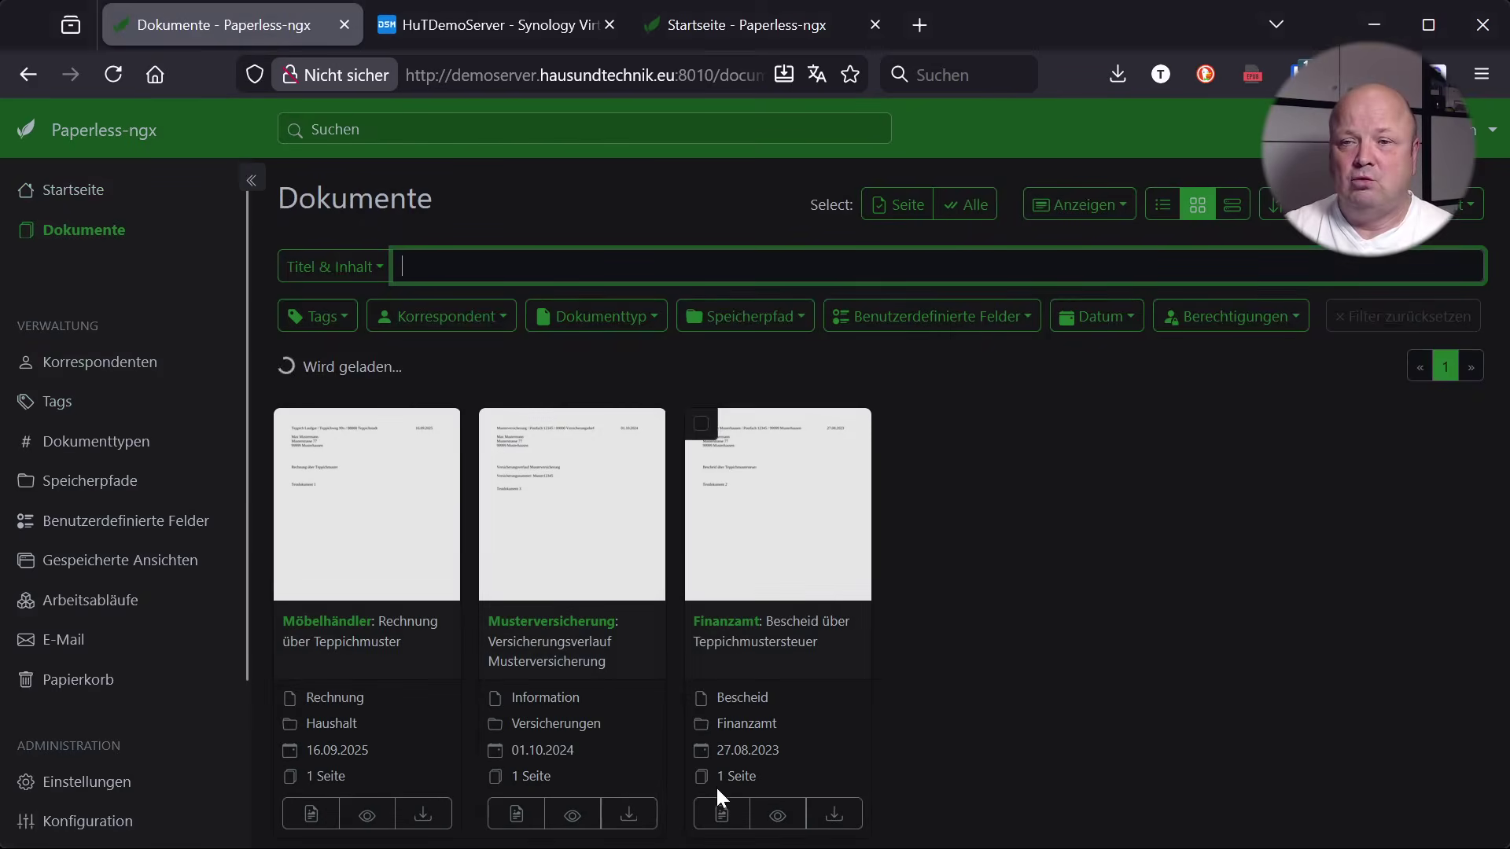
left_click(65, 195)
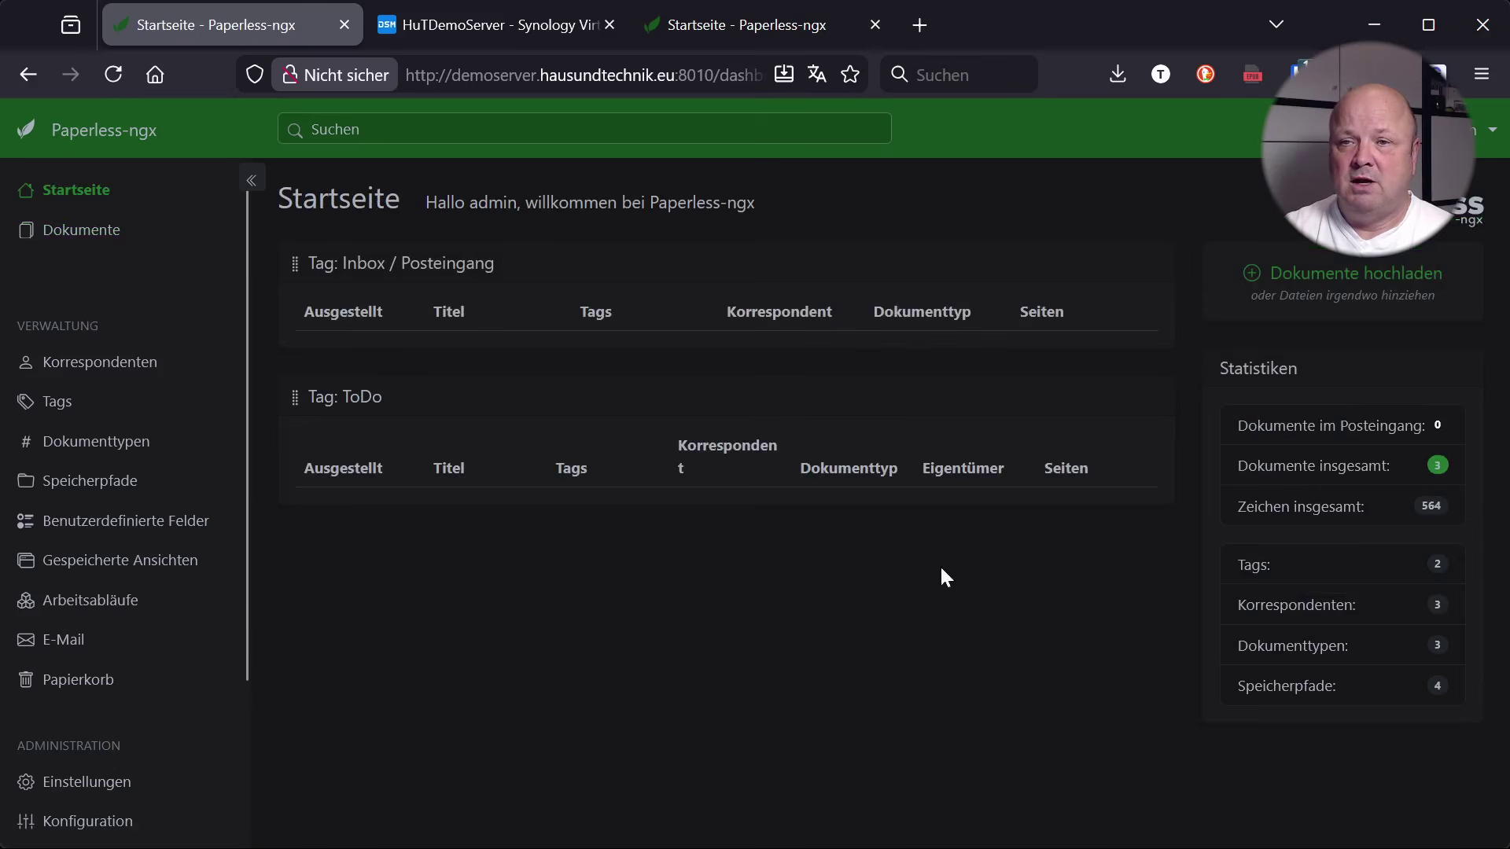
left_click(756, 25)
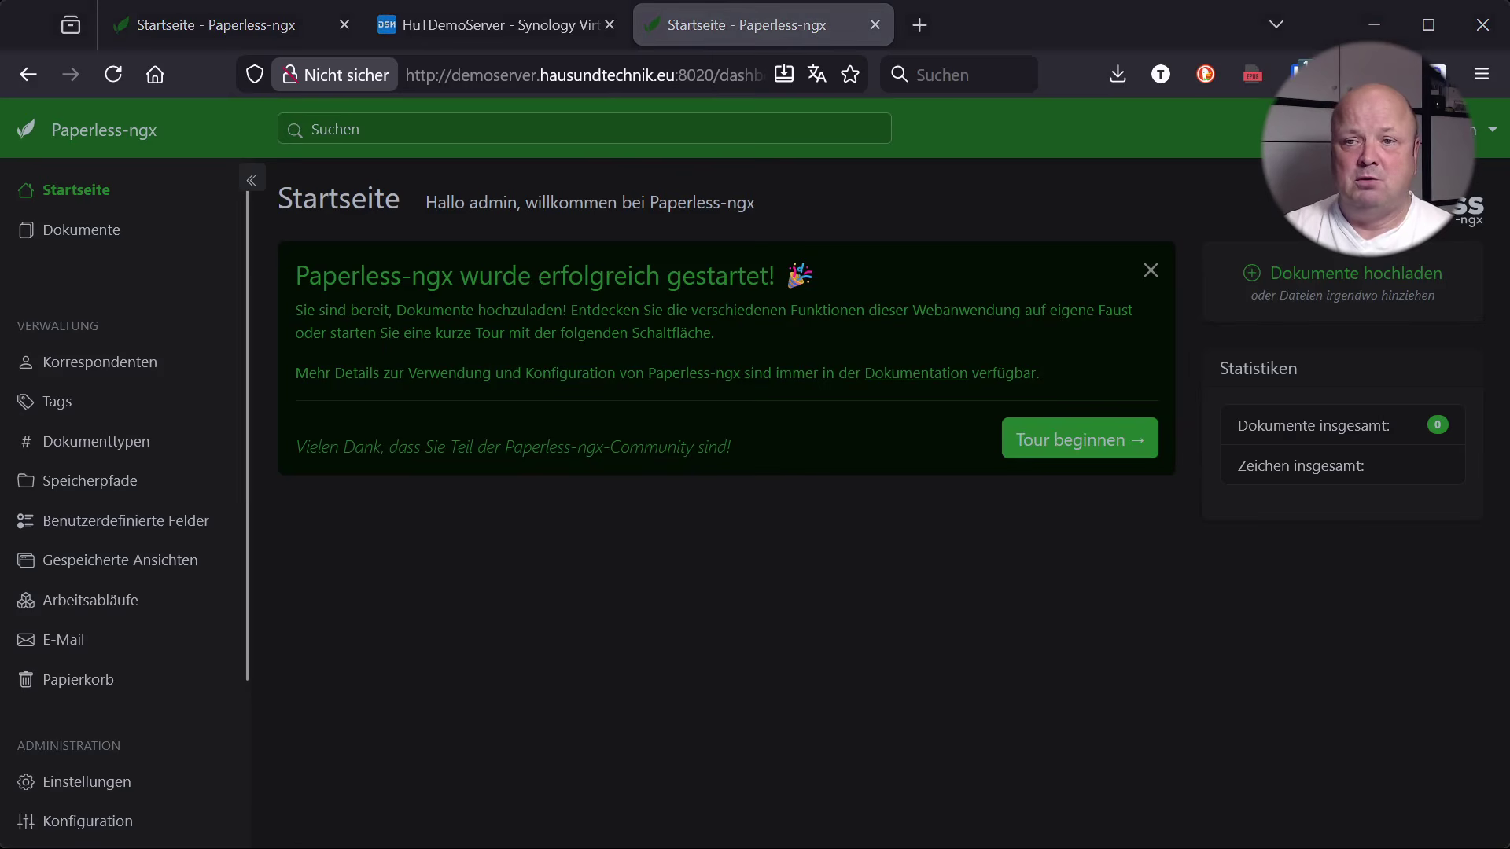
left_click(492, 25)
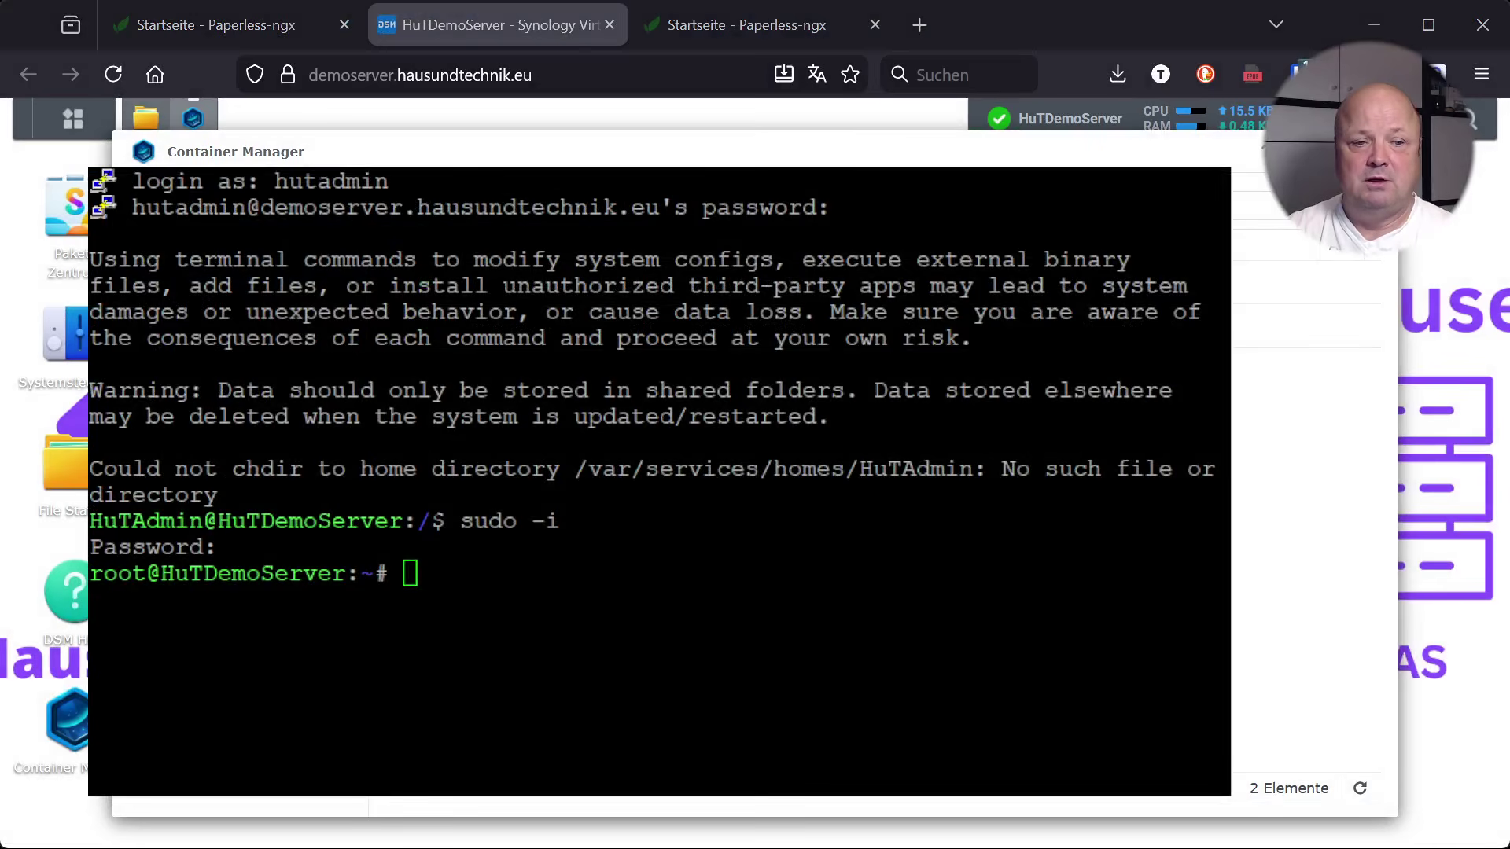
Change into /volume1/docker/paperless-ngx/export, retrying after the first cd without a space fails
left_click(468, 672)
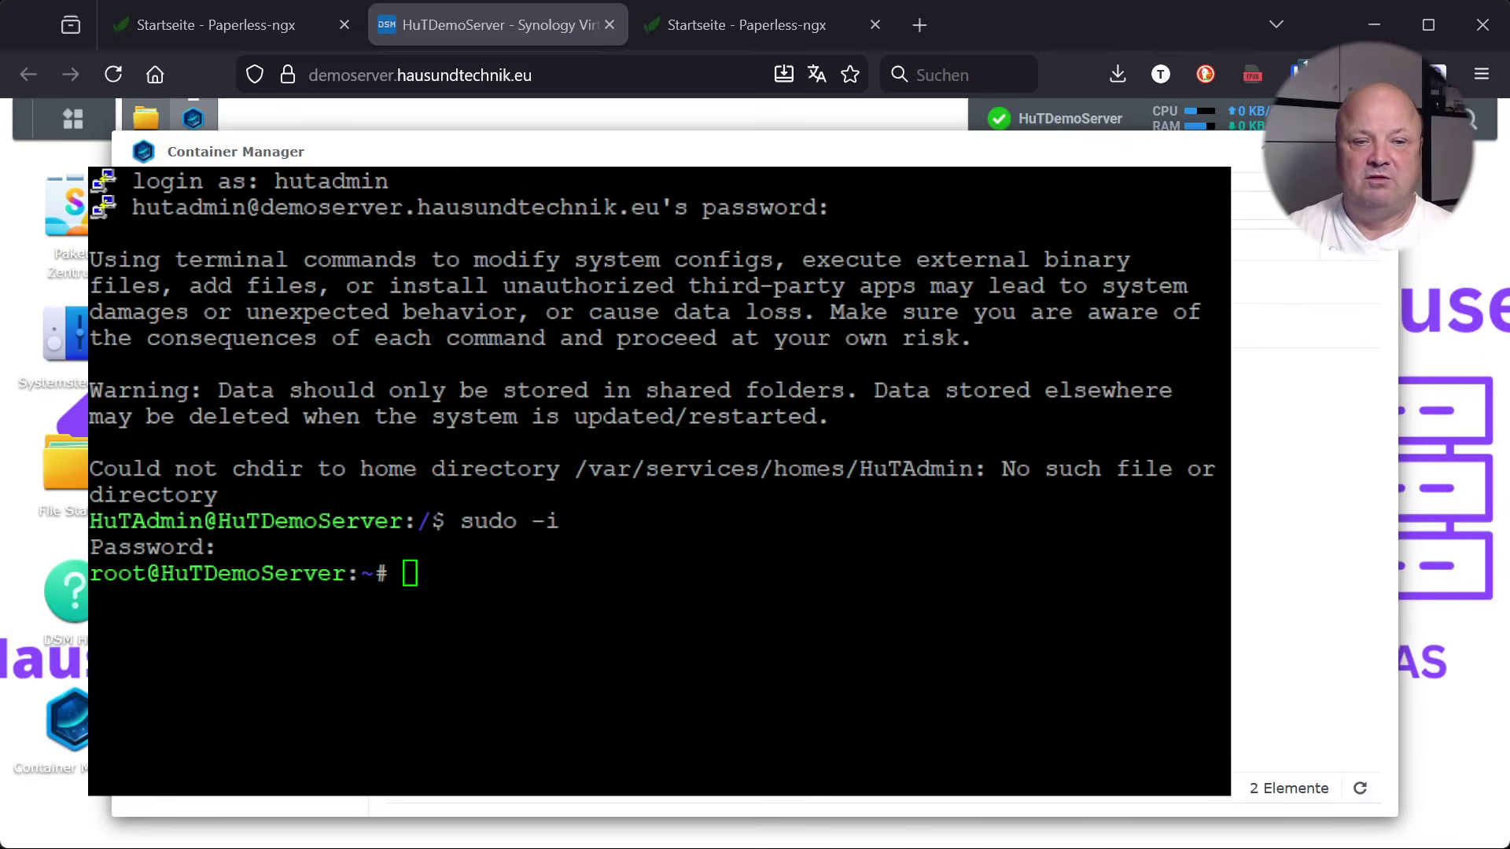
left_click(501, 584)
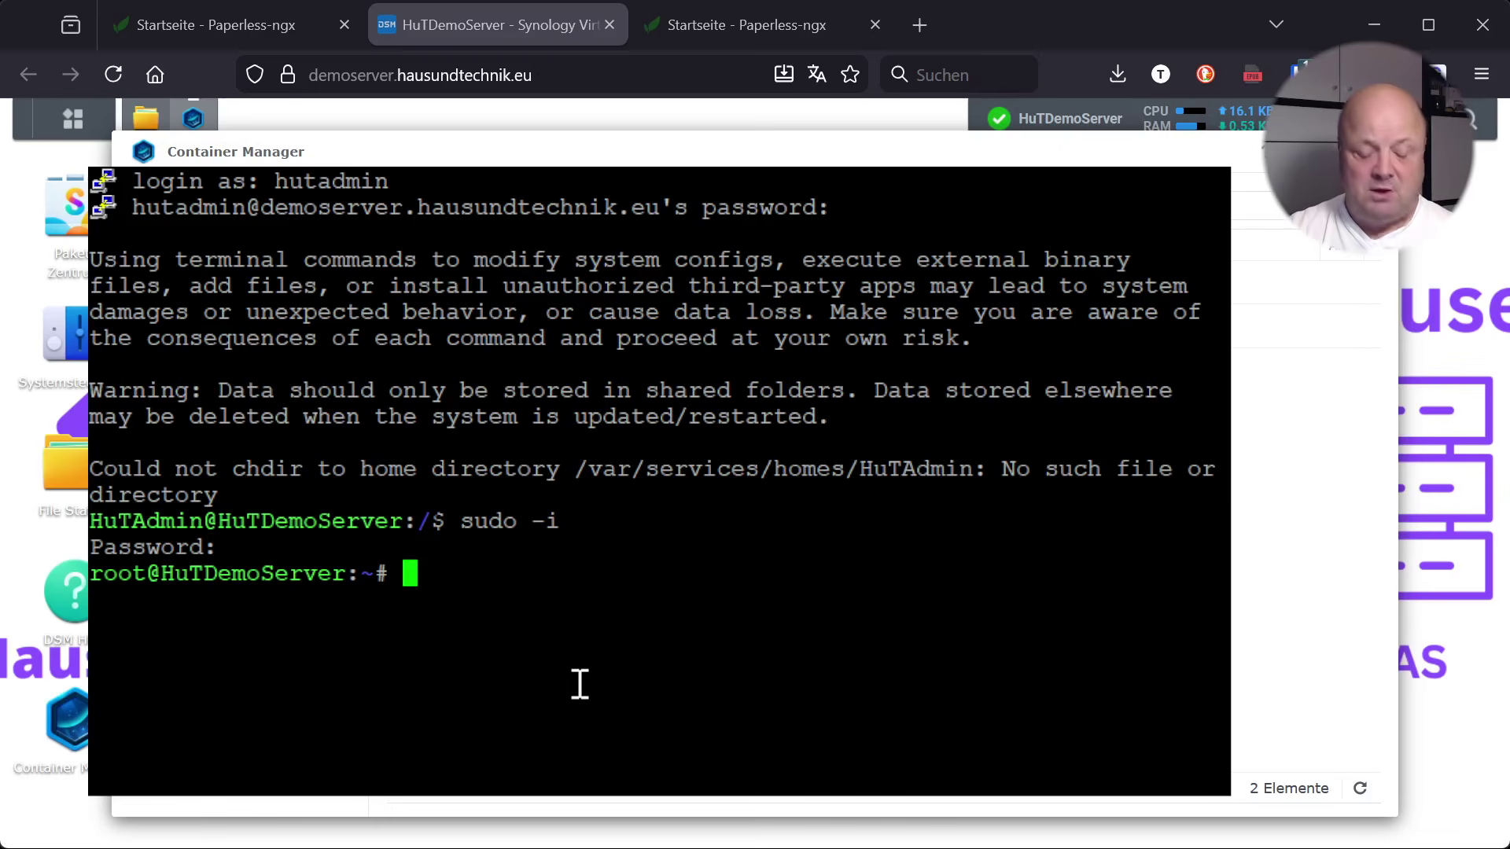
type("cd/vol")
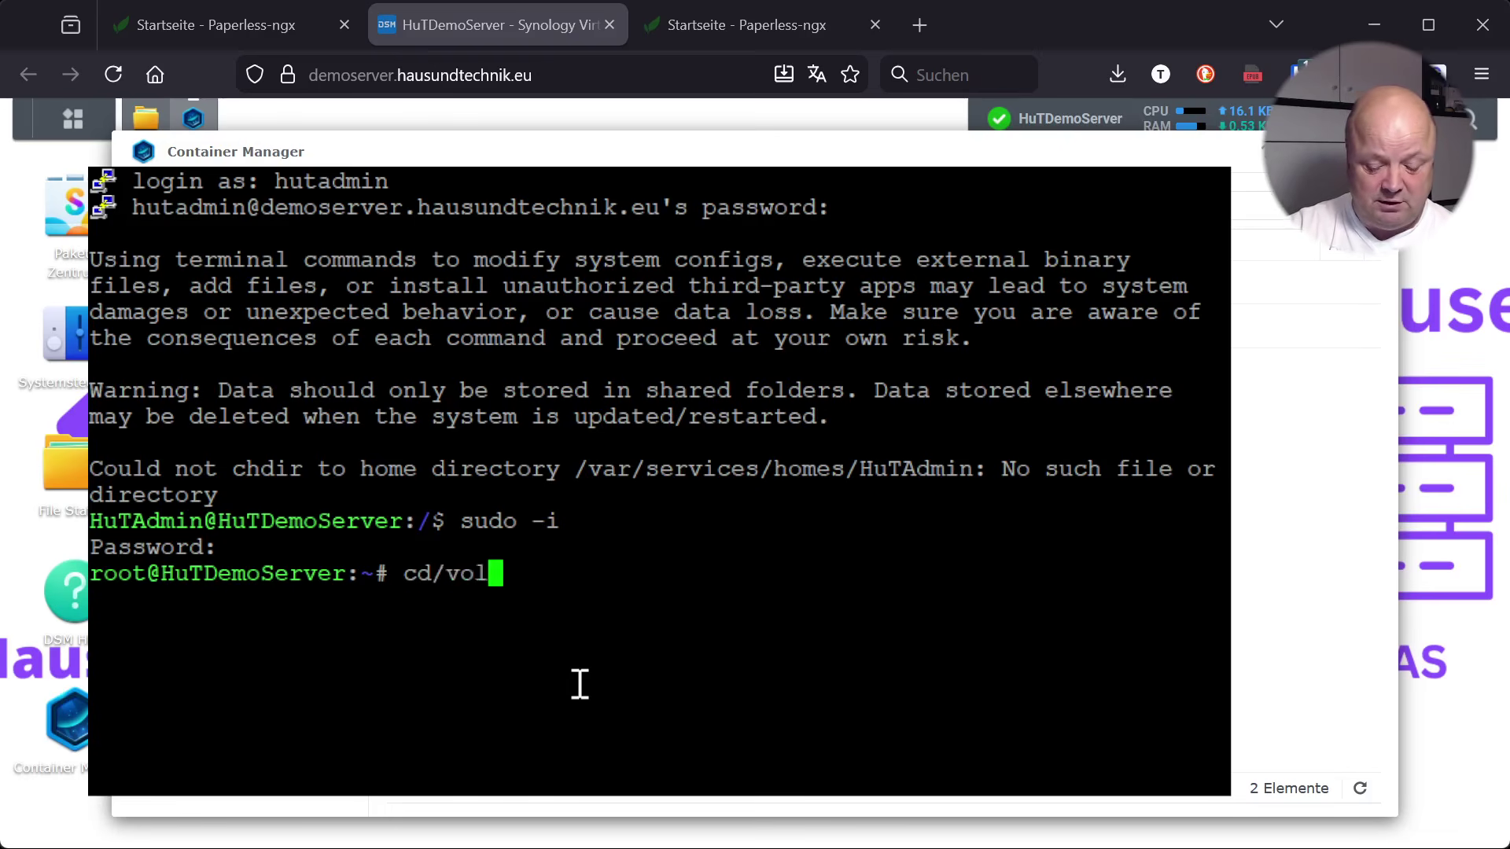
type("ume1")
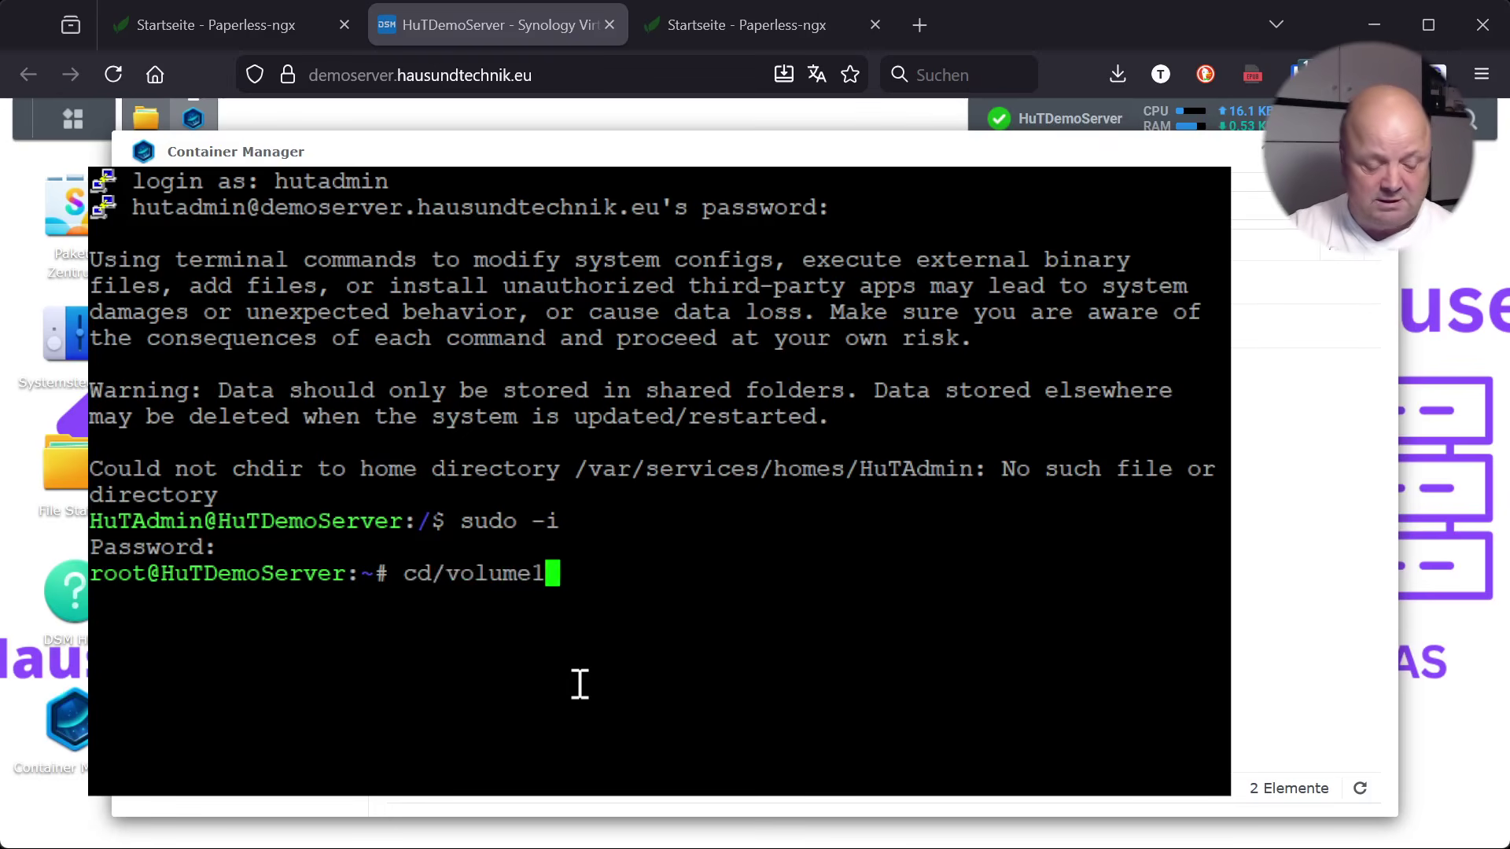
type("/")
type("do")
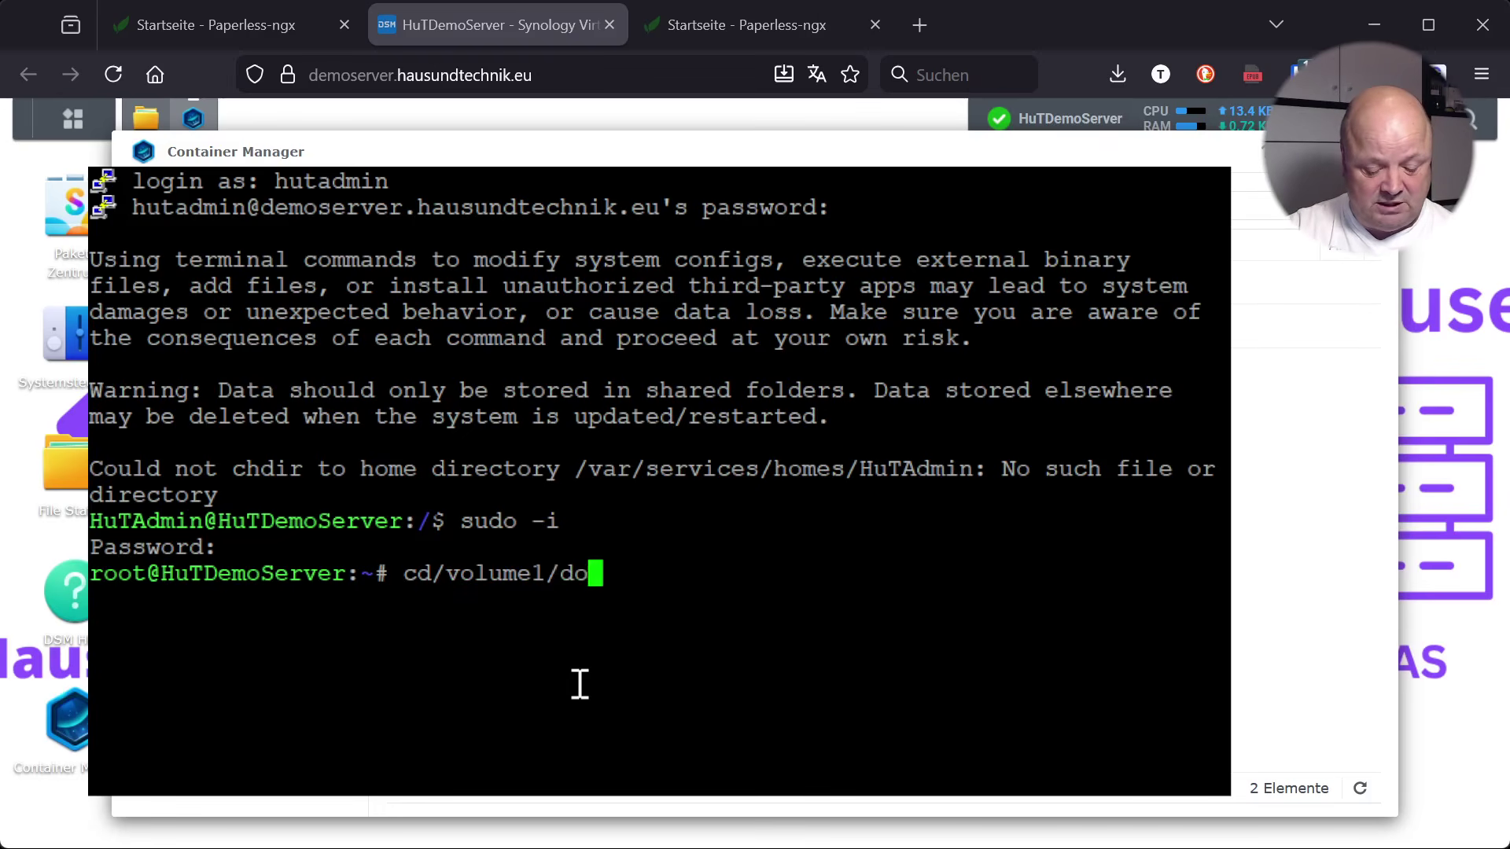
type("cker/")
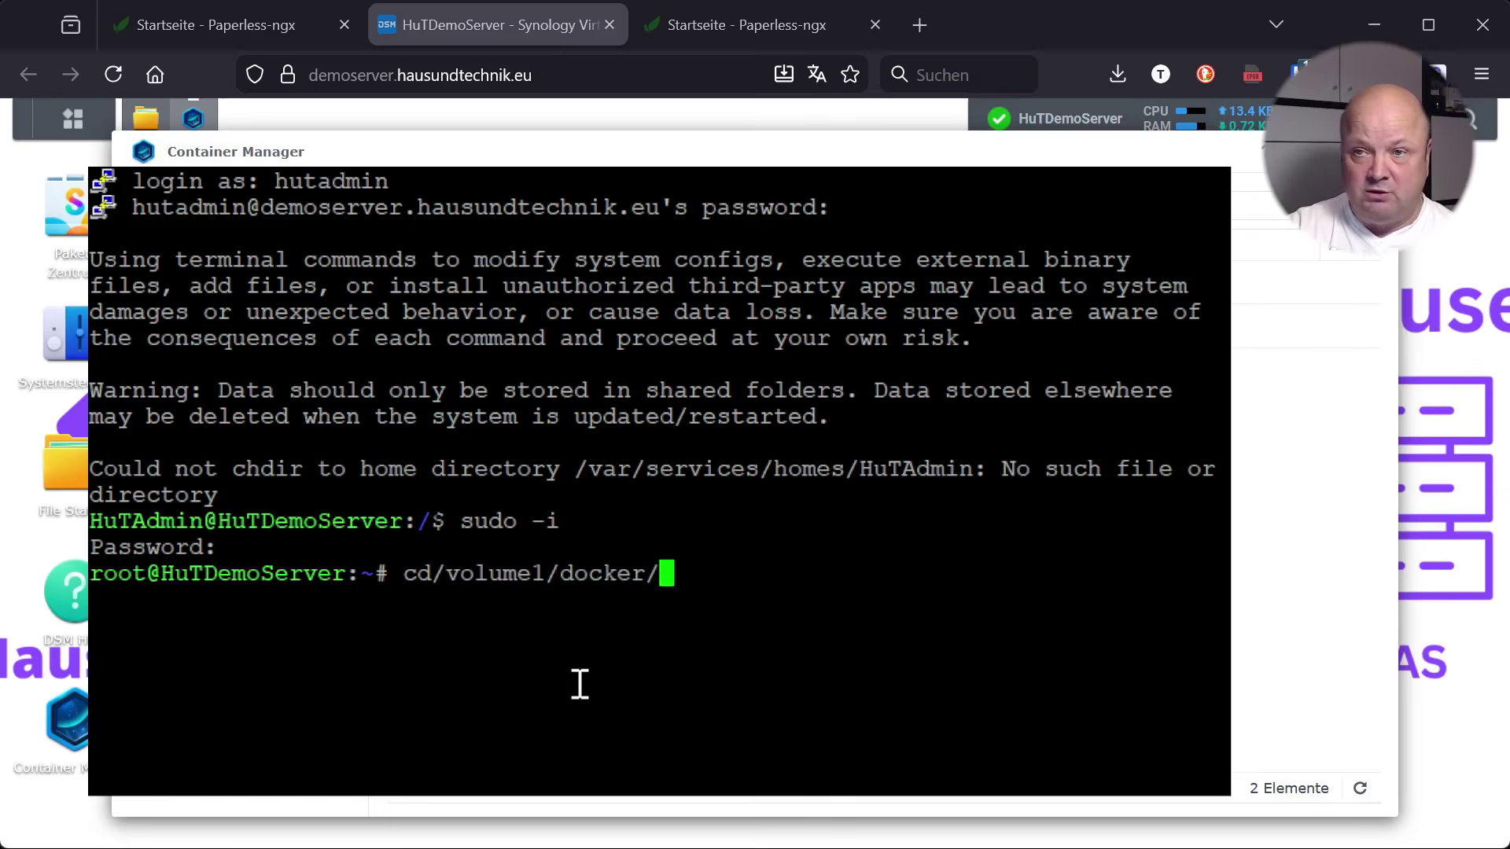
type("paperl")
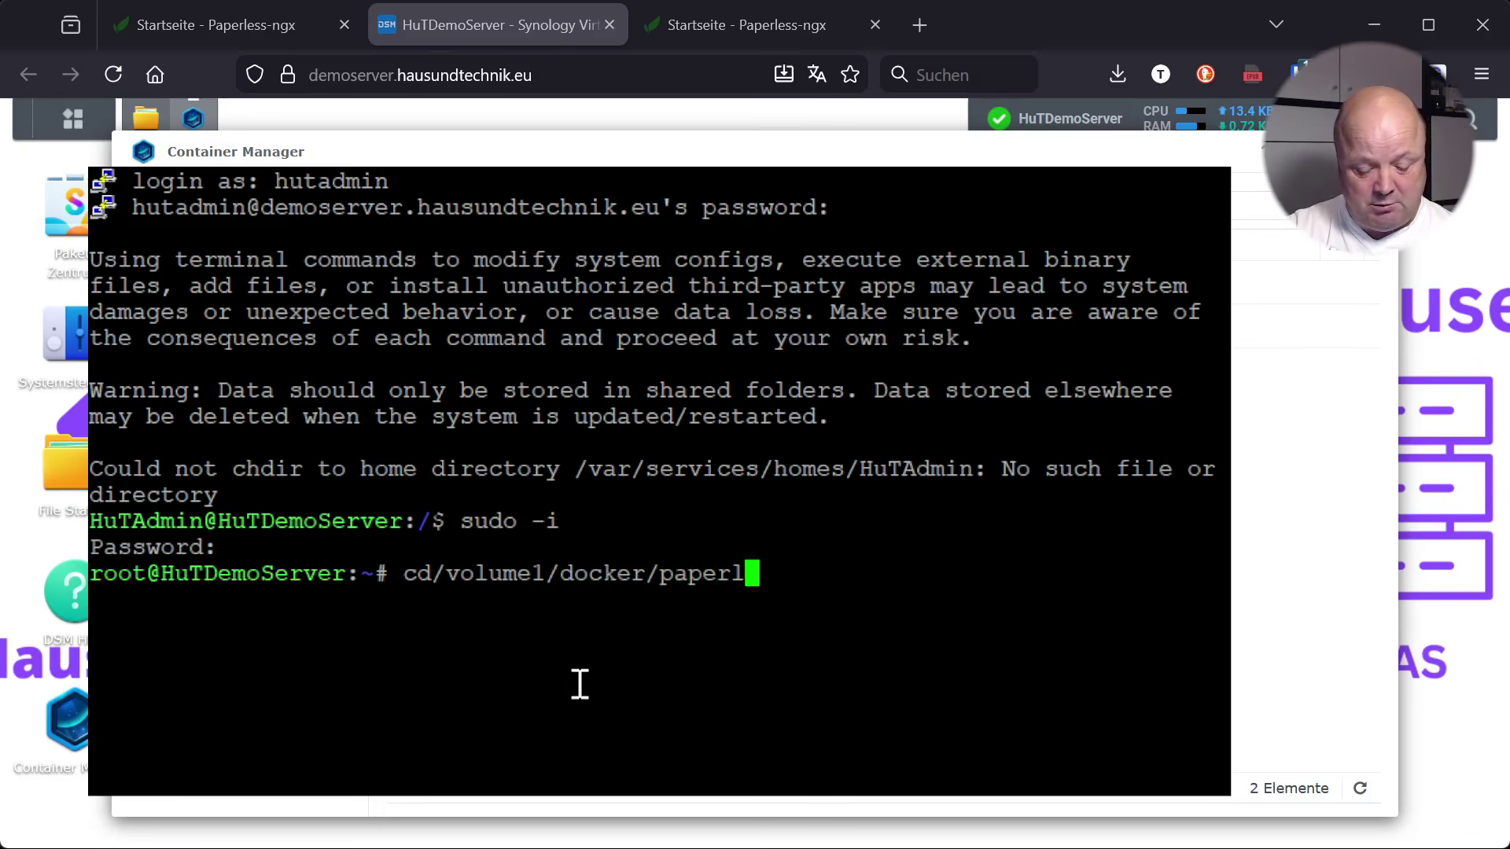
type("ess-ng")
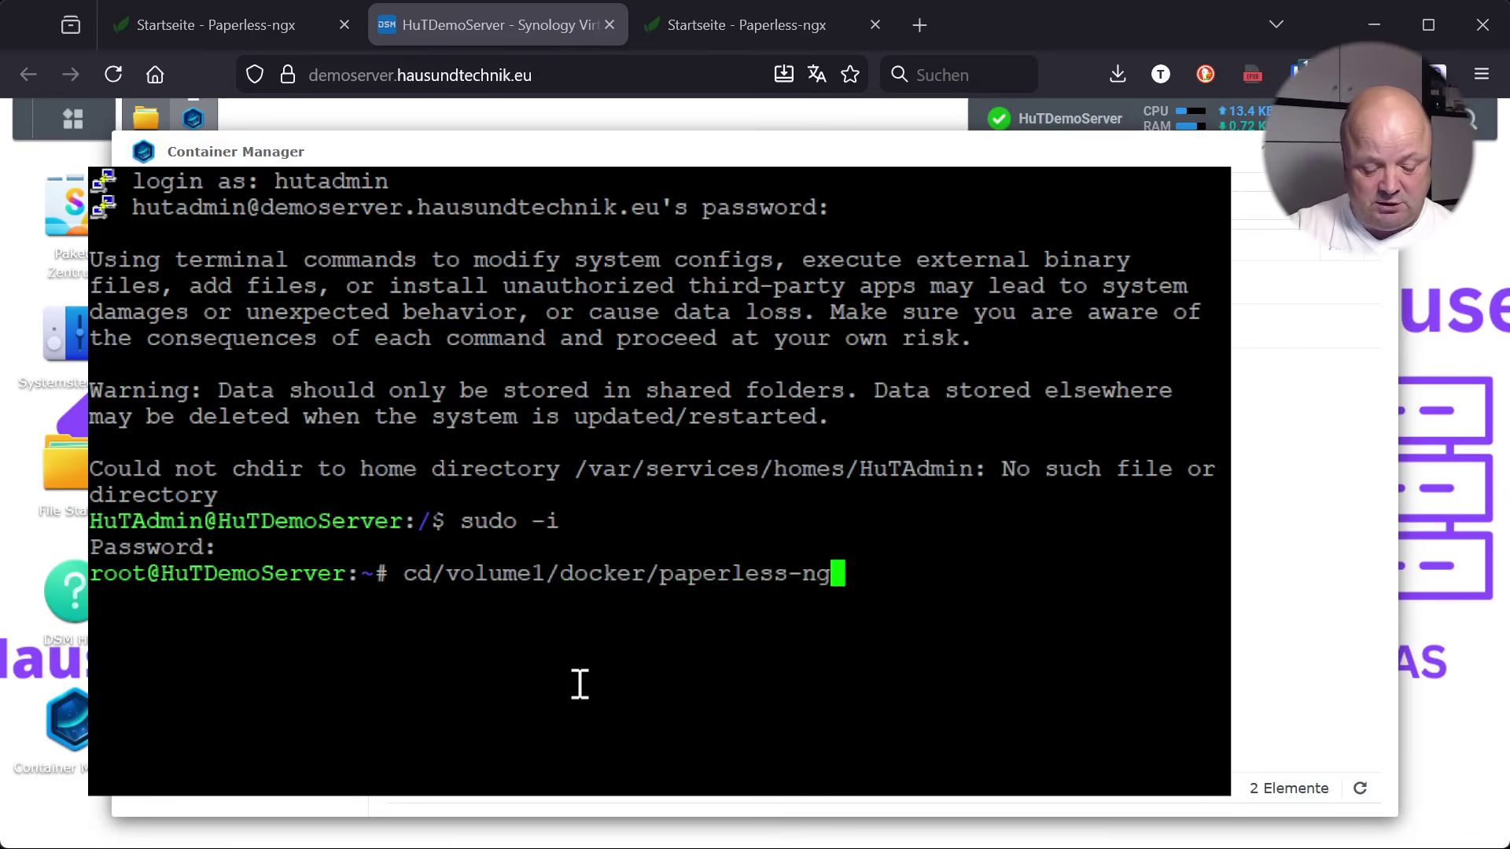
type("x/")
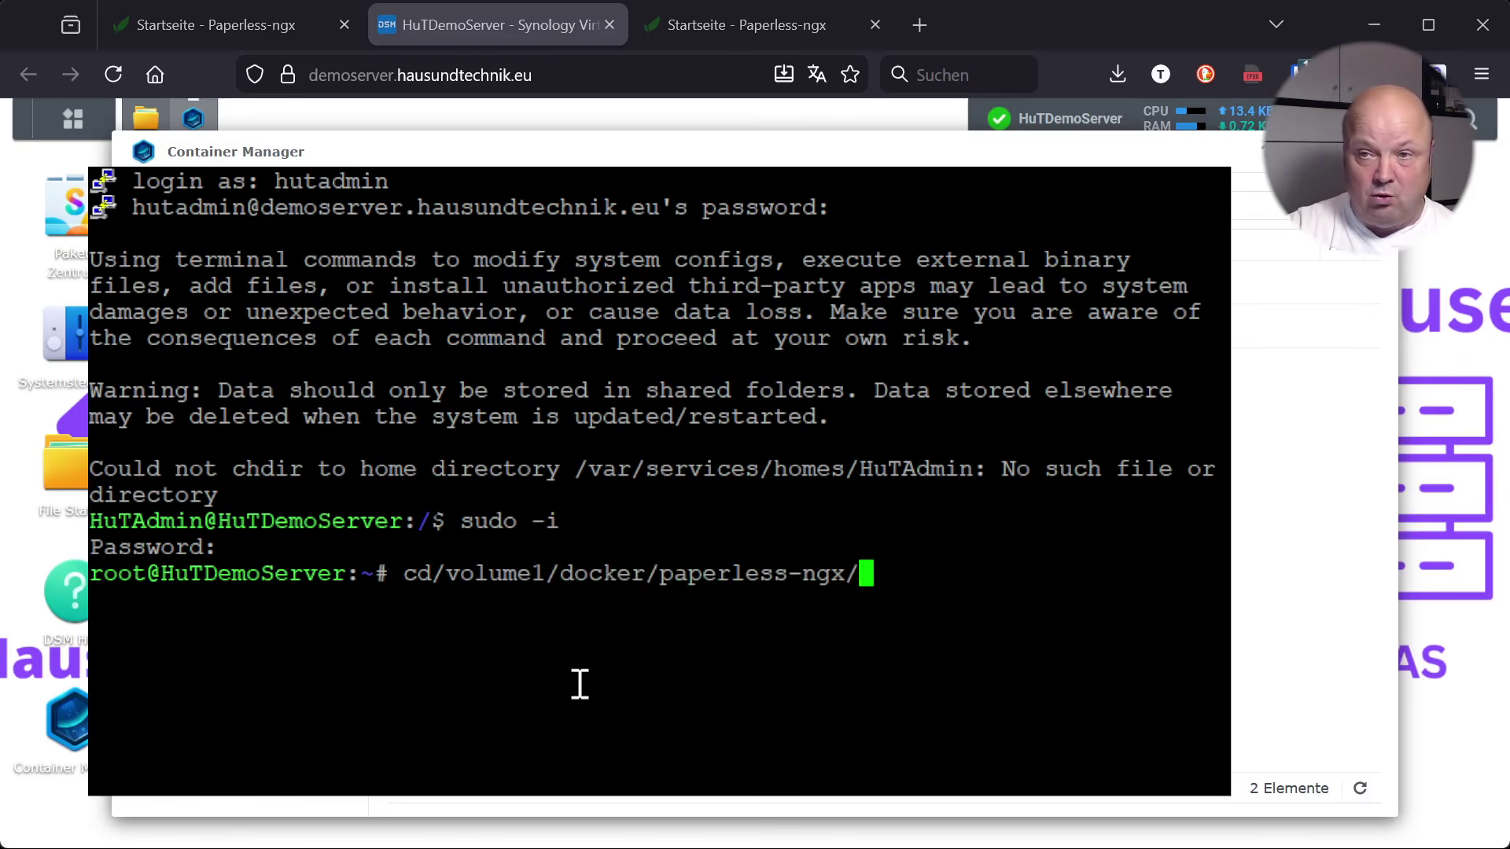
type("export")
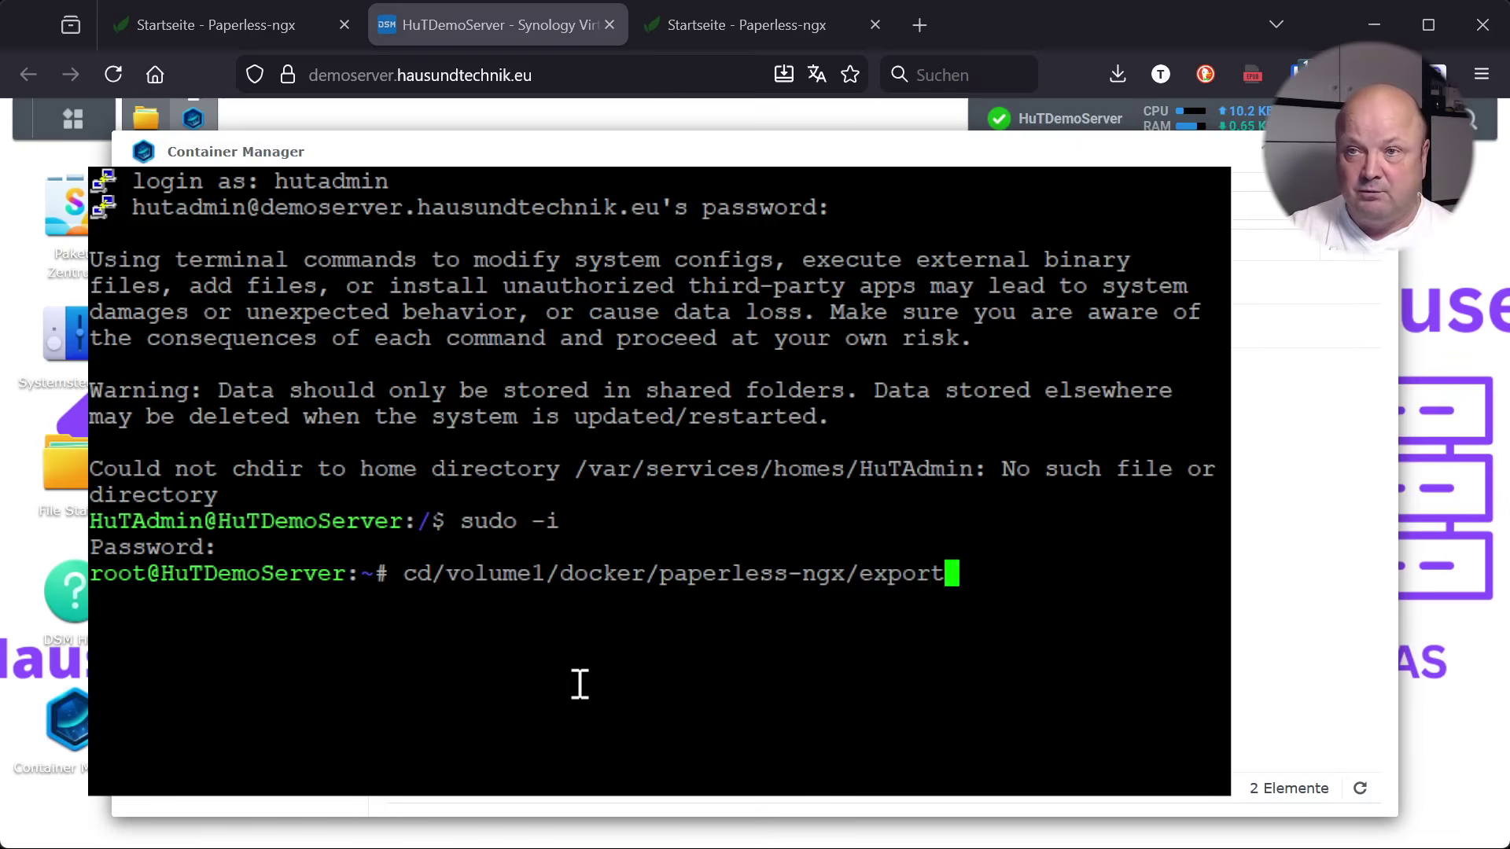
key("Return")
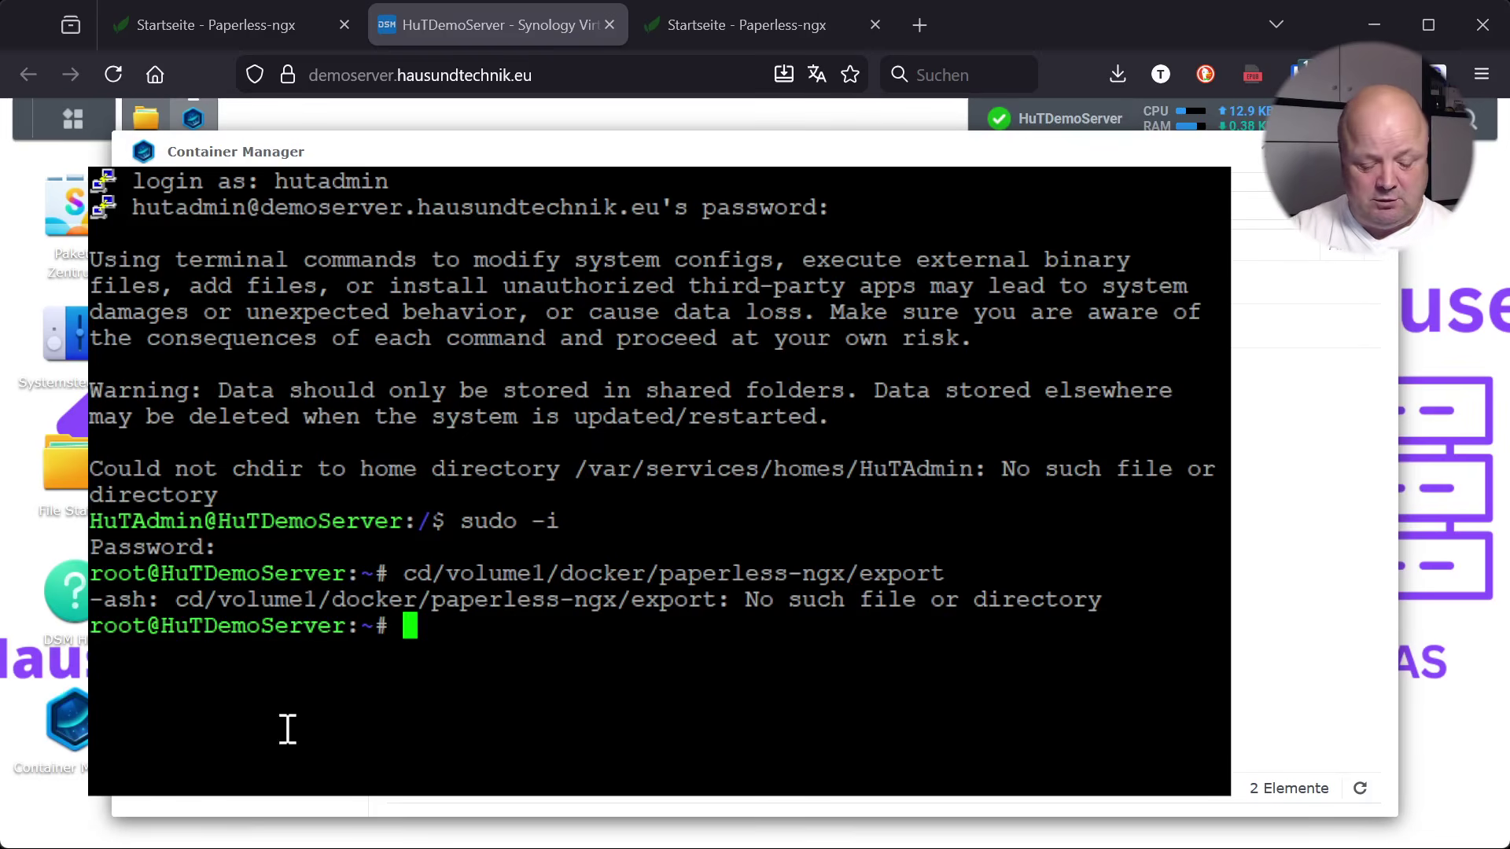
type("cd /volume")
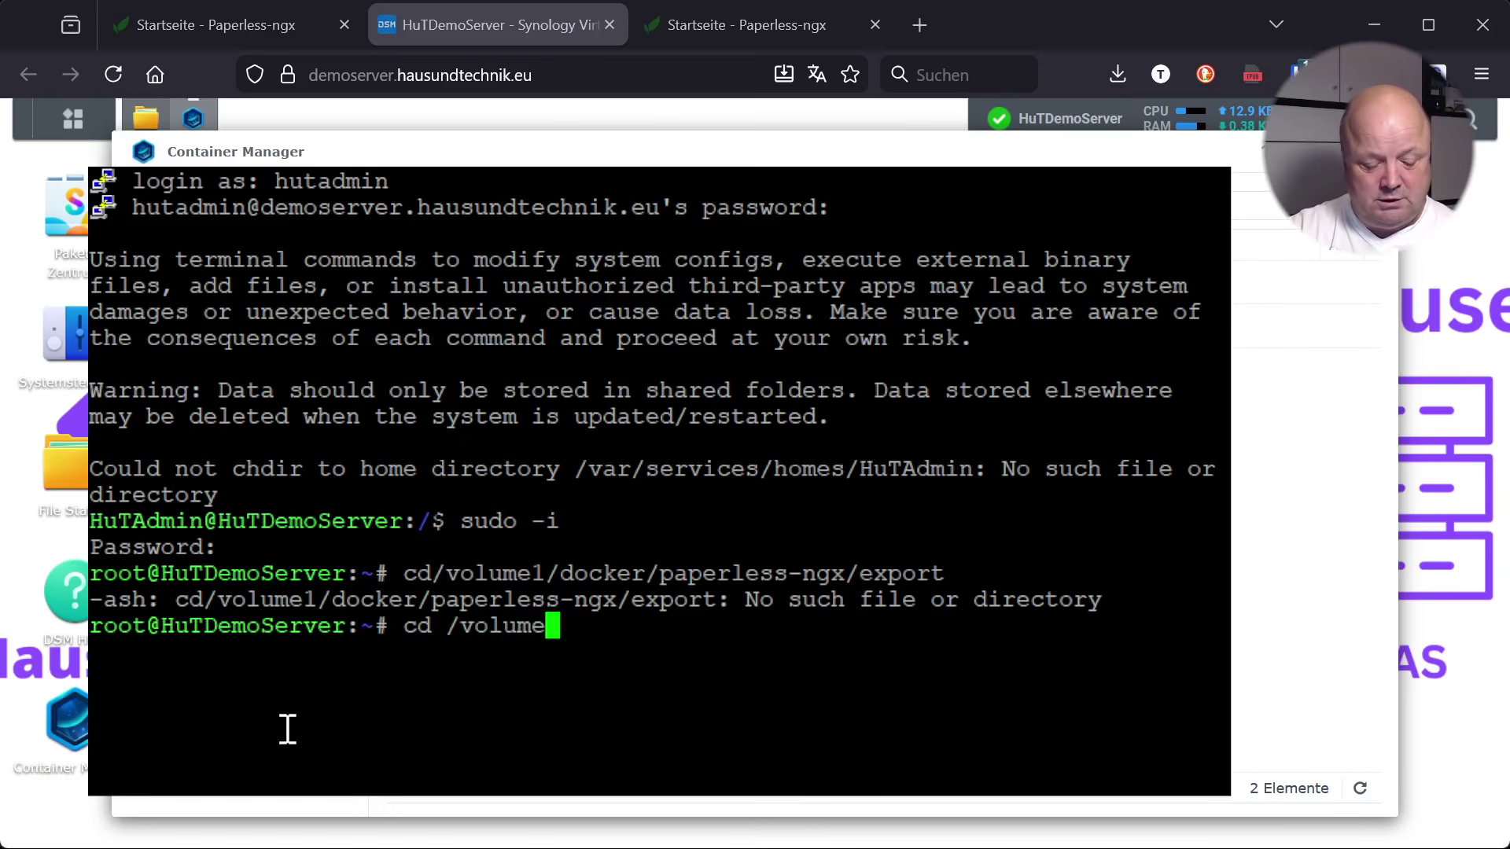
type("1/")
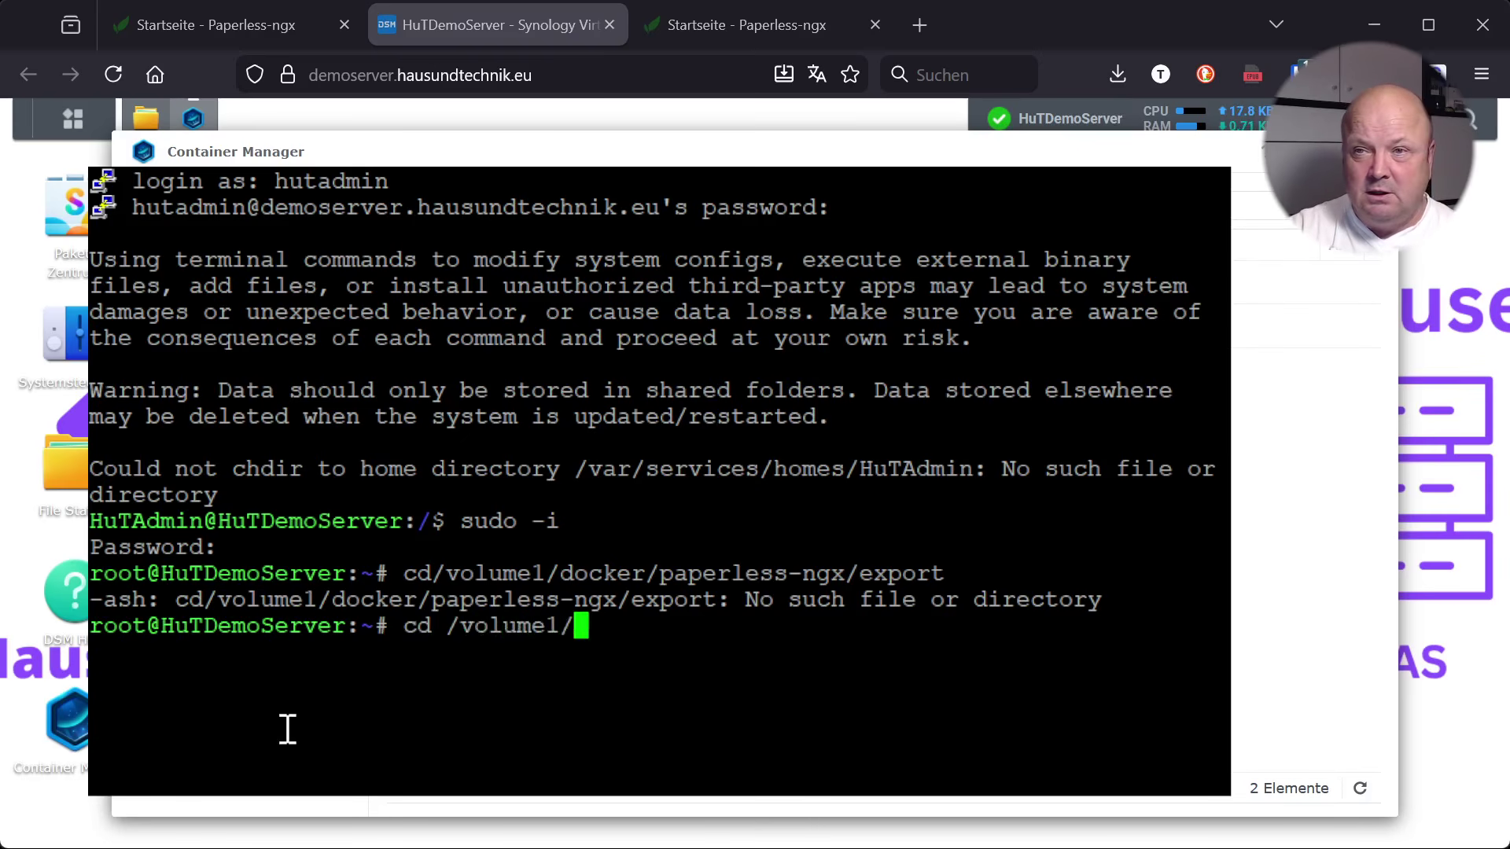
type("do")
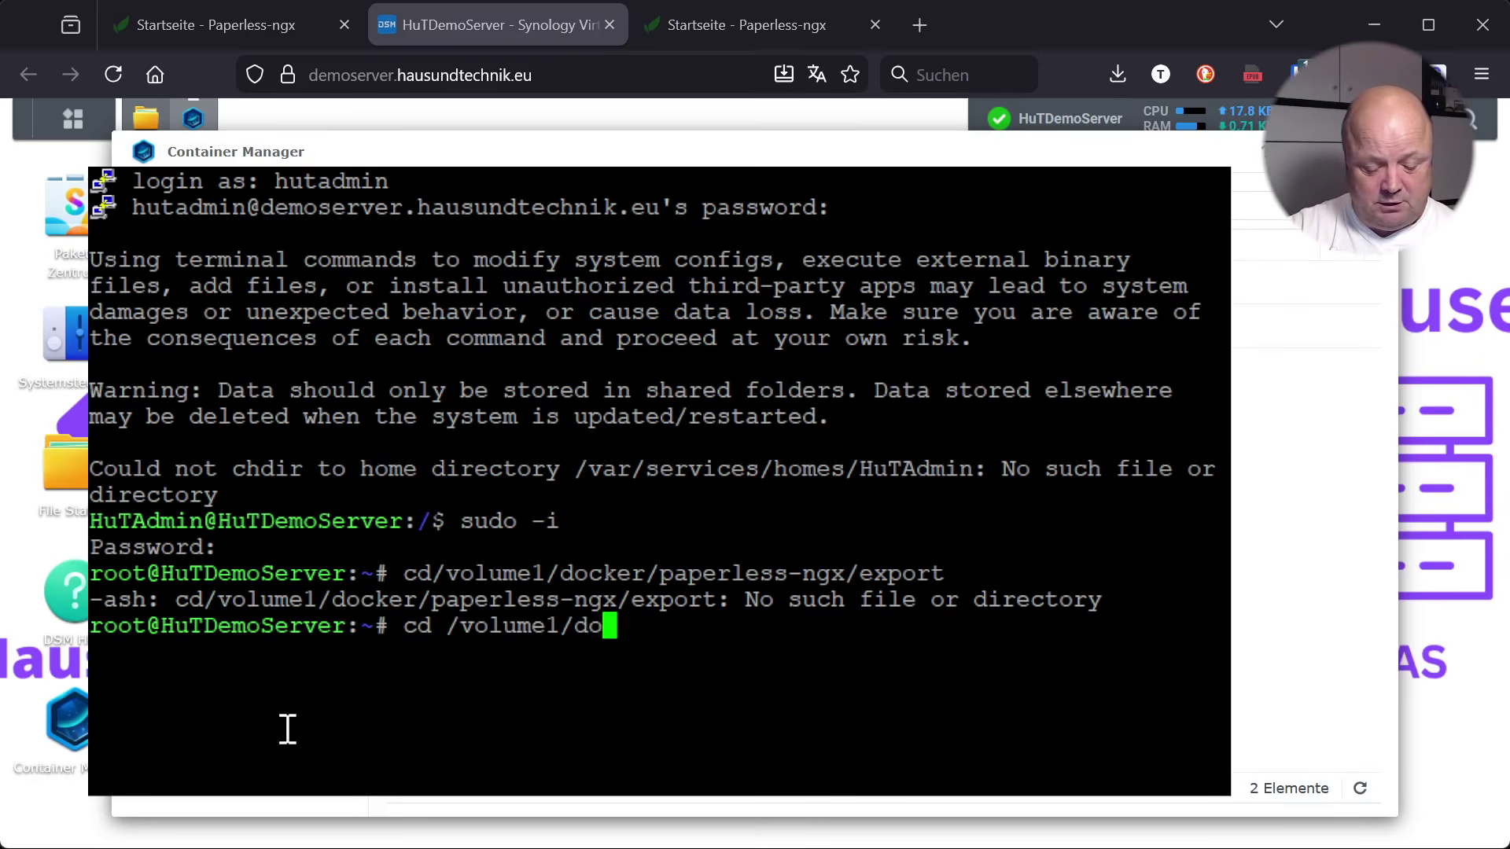
type("cker/")
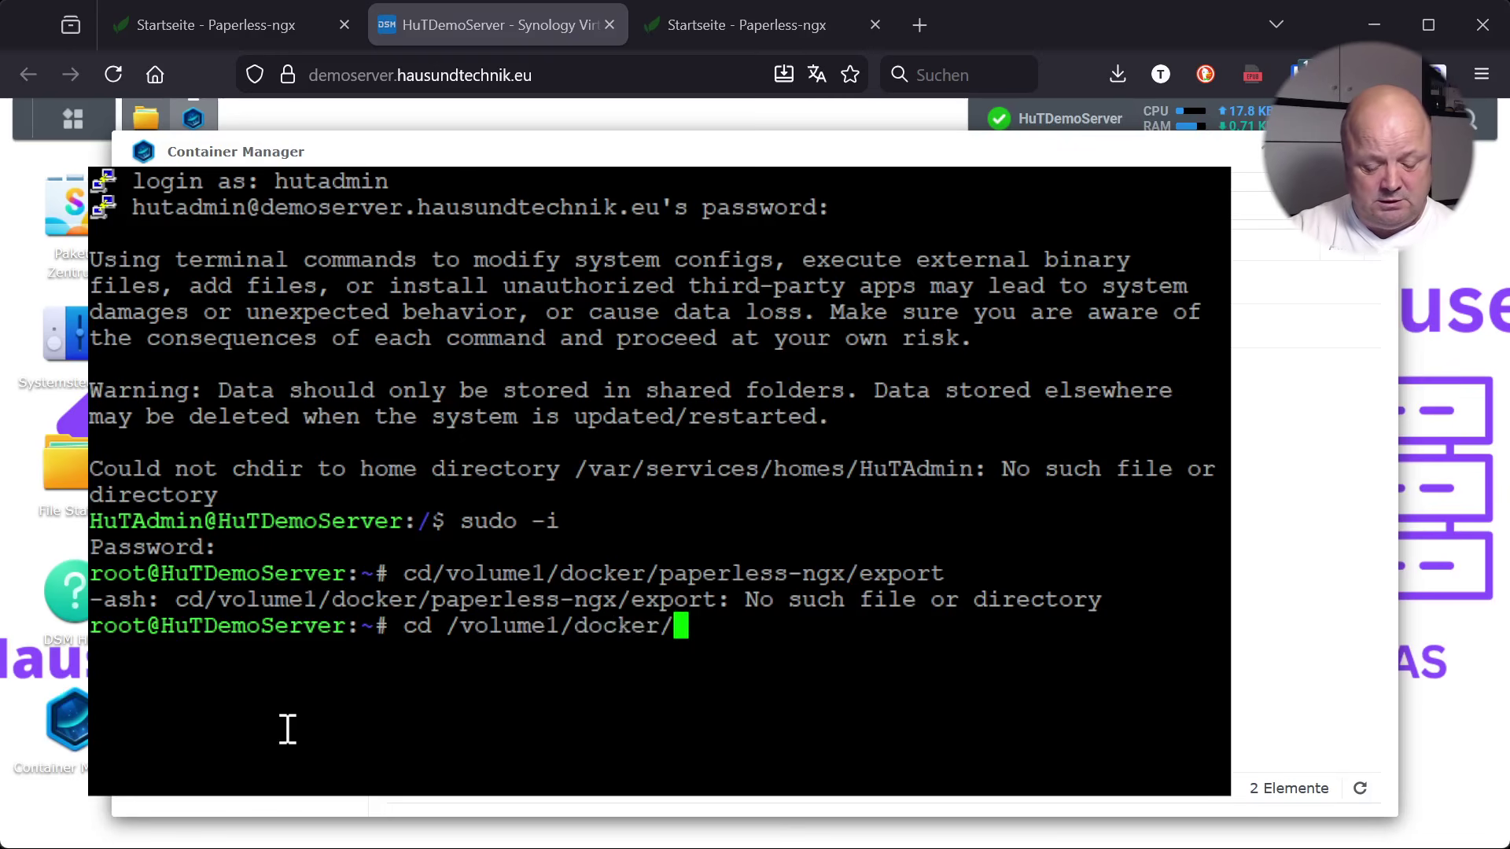
type("paperle")
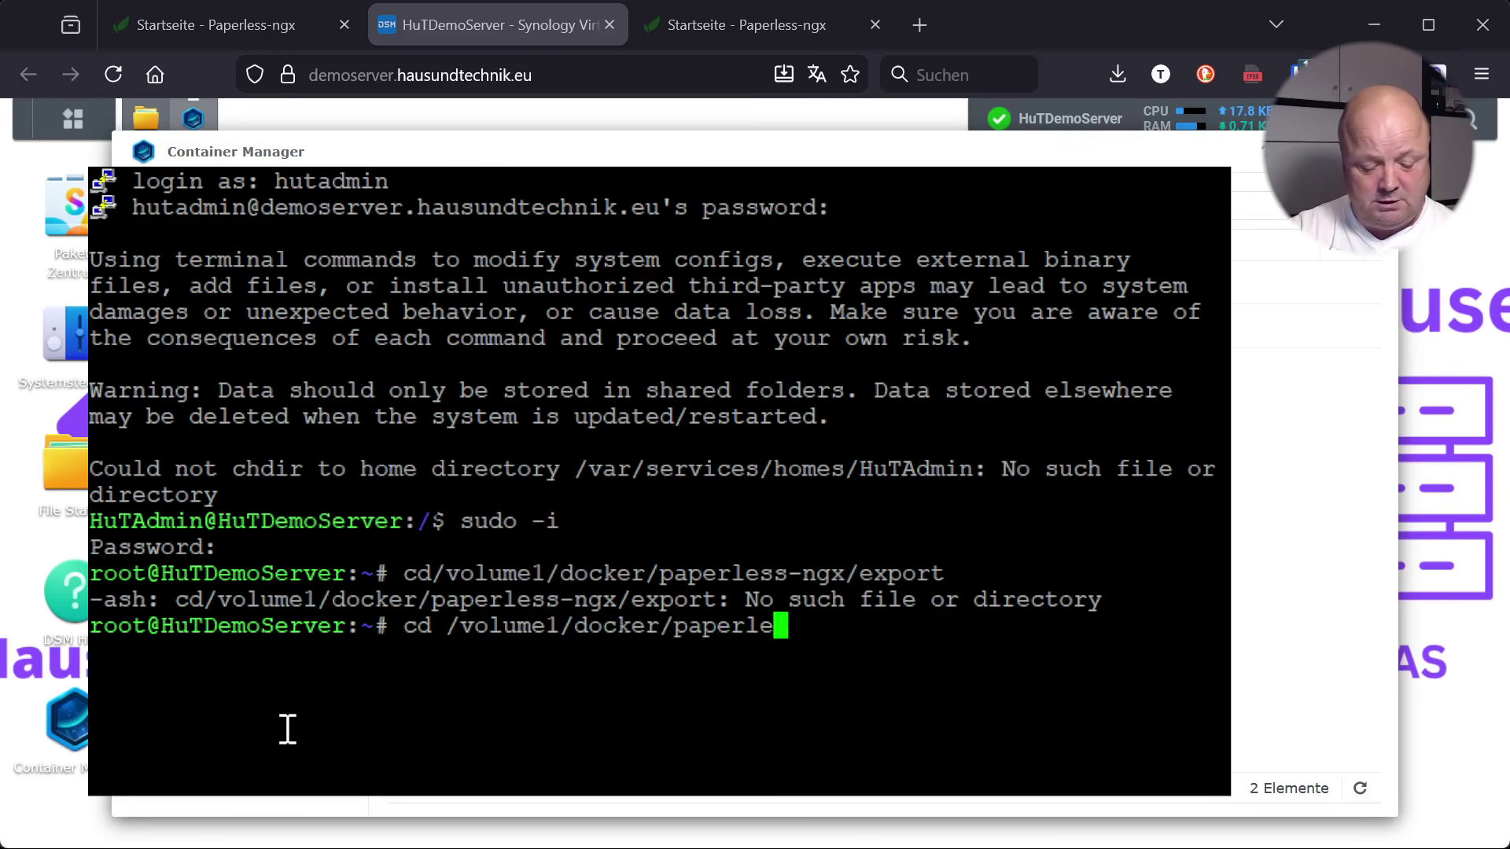
type("ss-ngx")
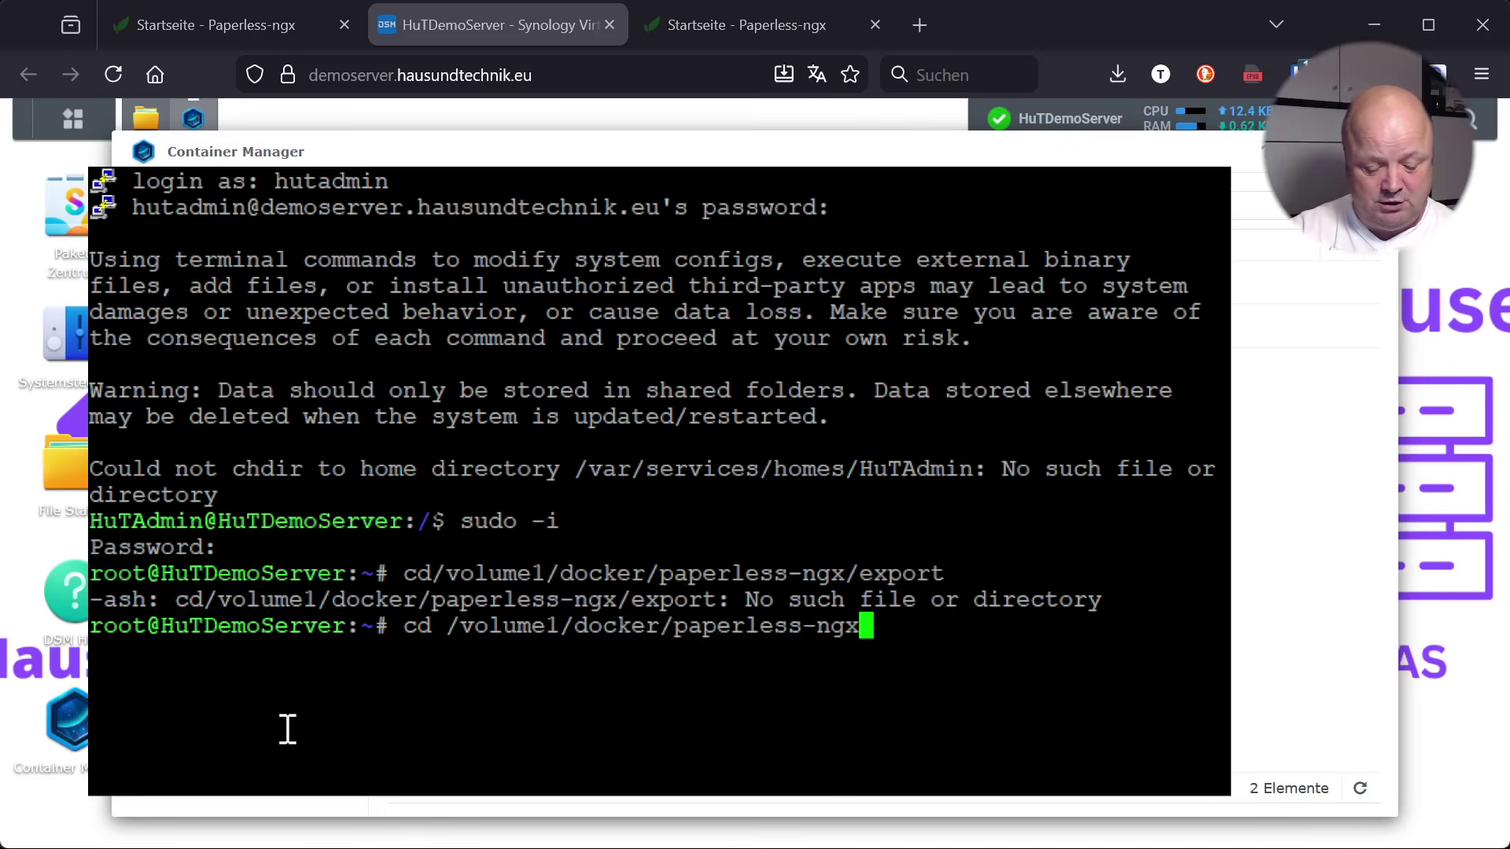
type("/export")
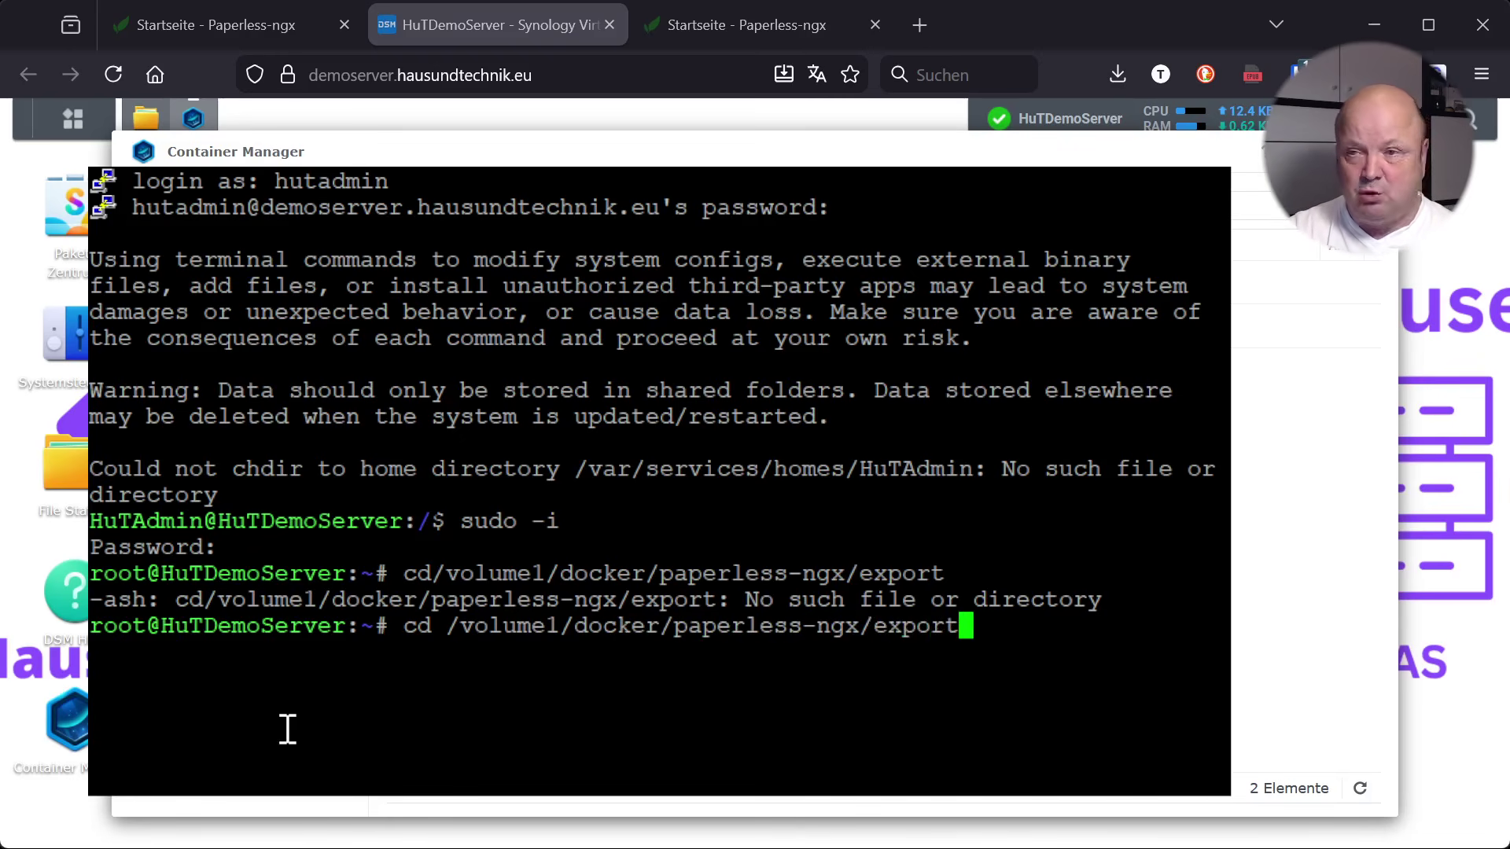
key("Return")
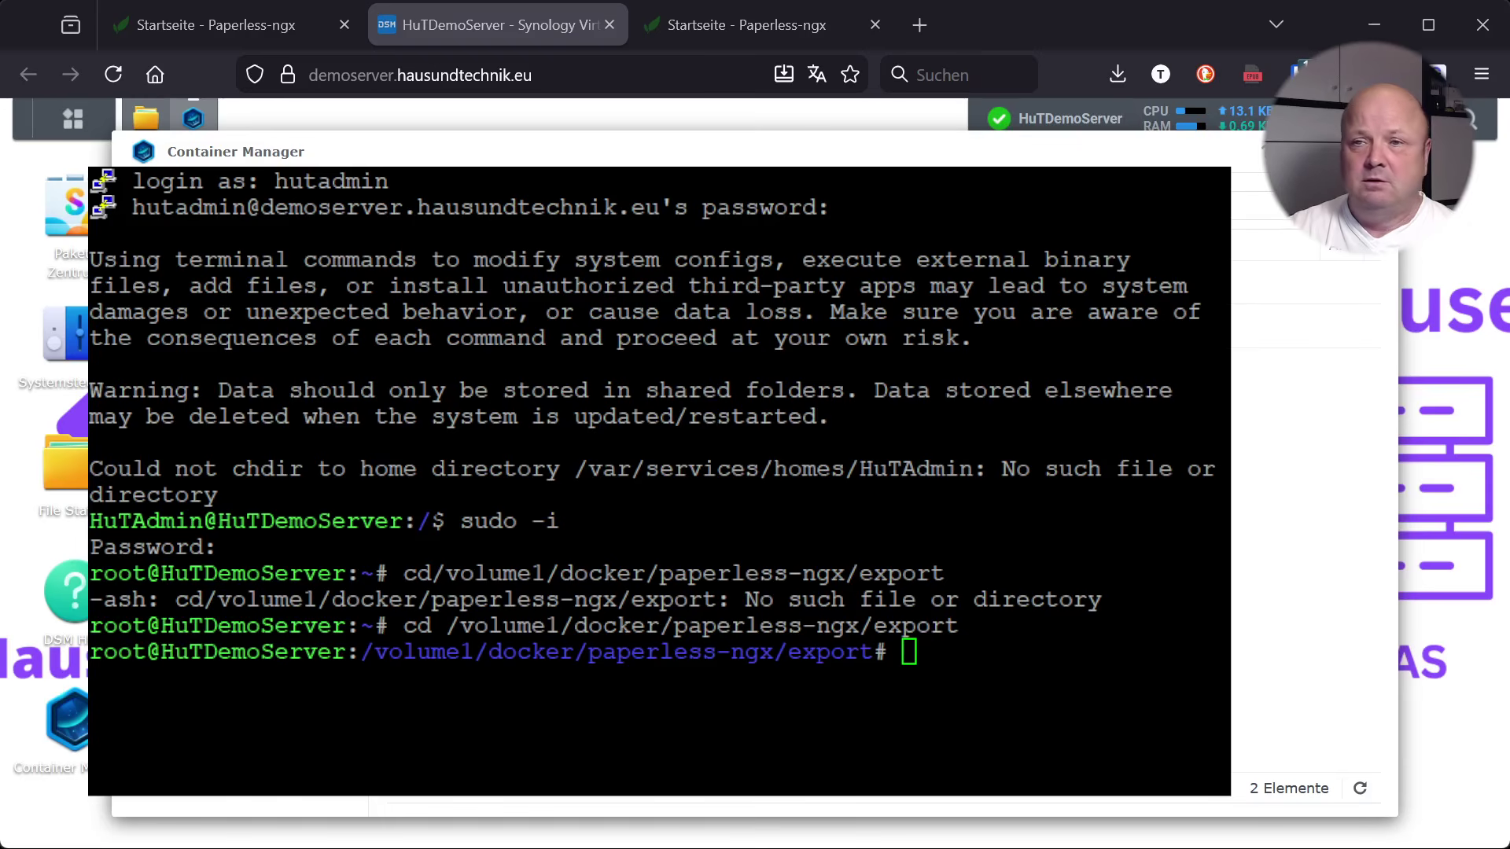
Run docker compose exec webserver document_exporter ../export in the terminal
left_click(938, 663)
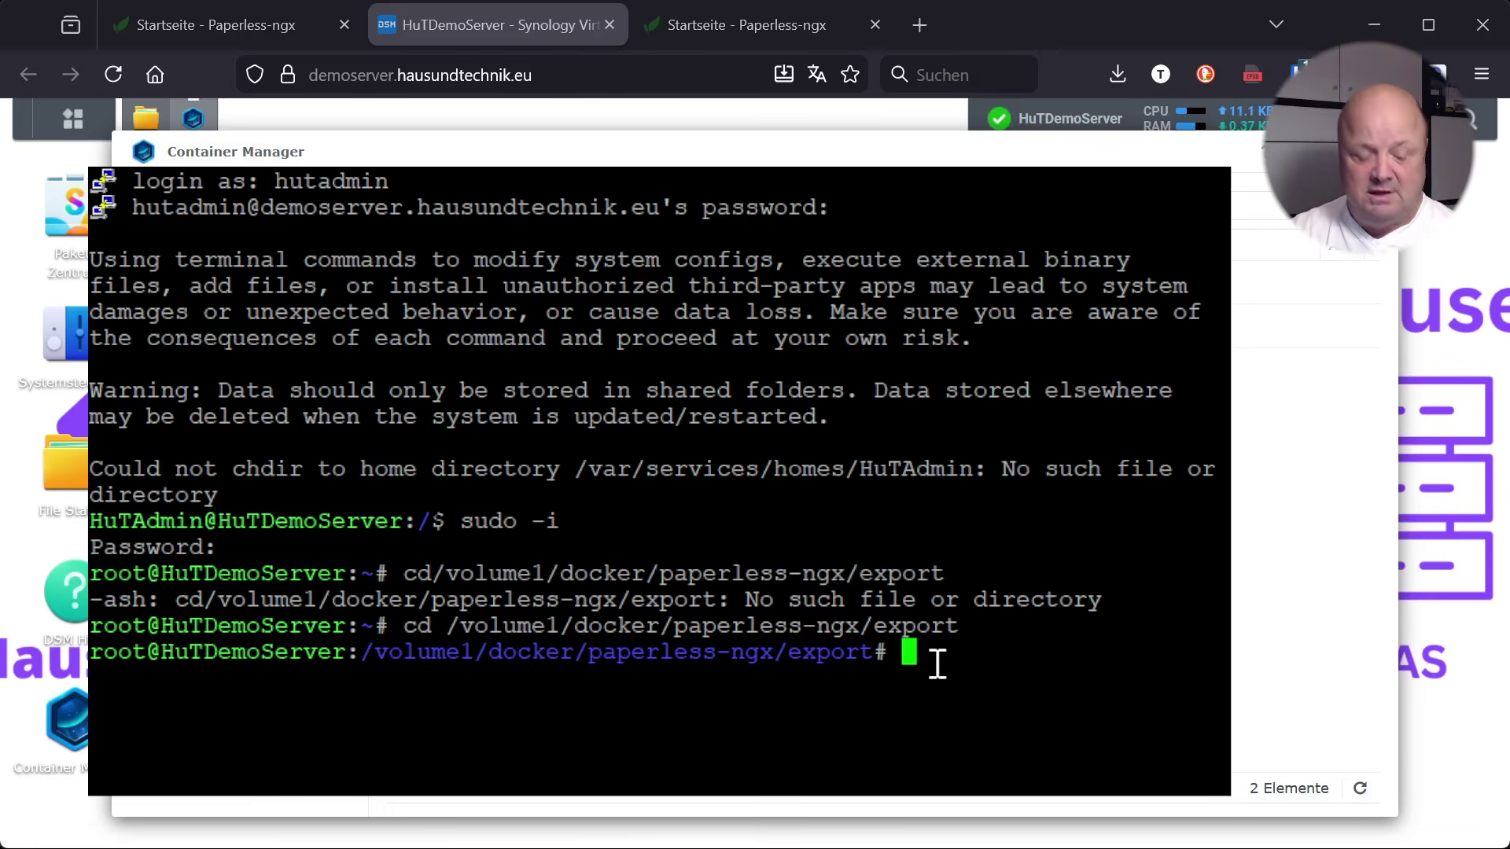
type("do")
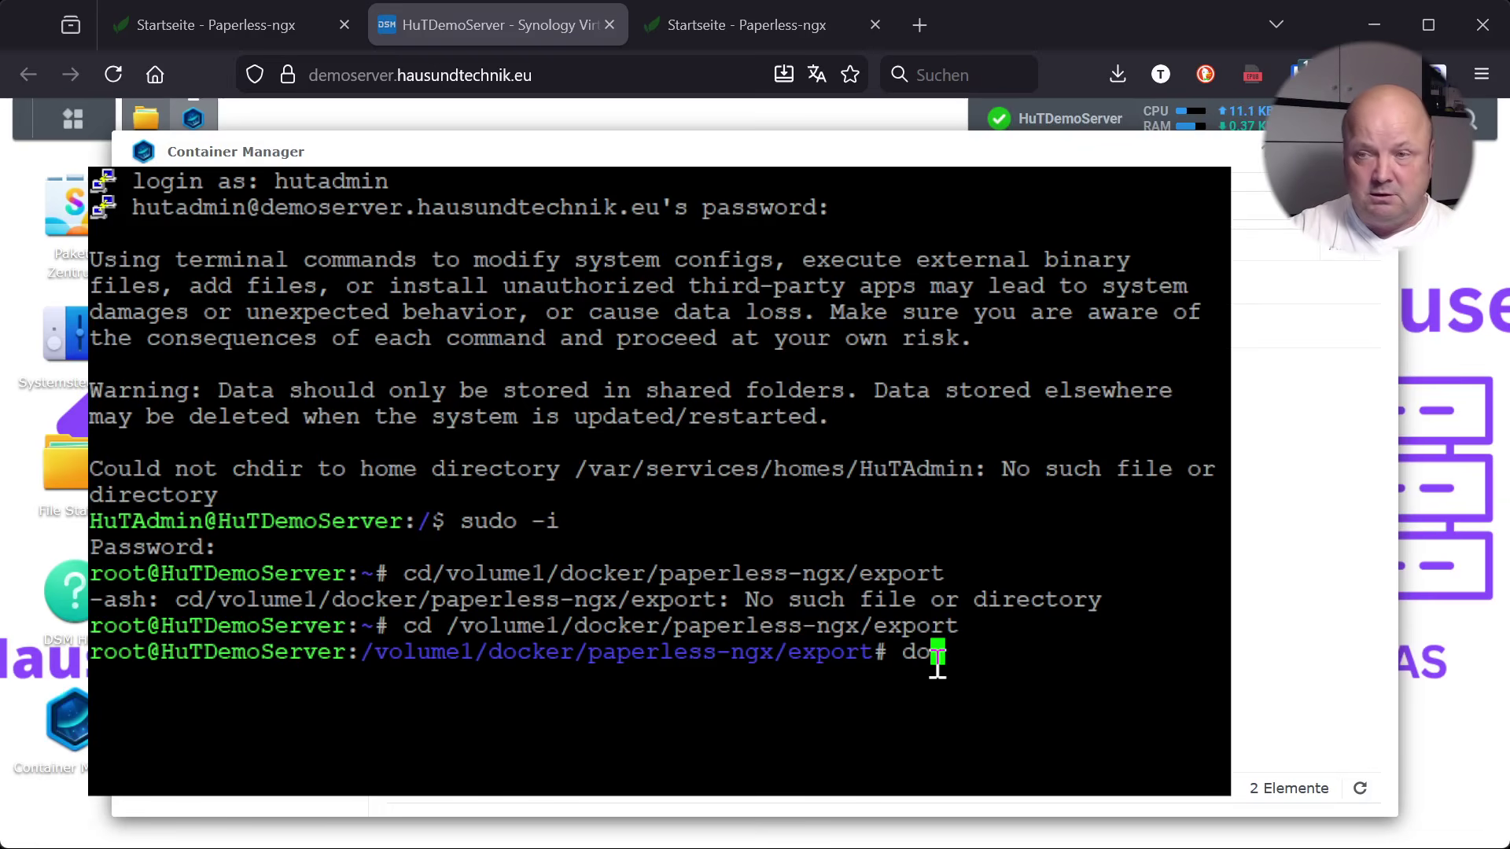
type("cker")
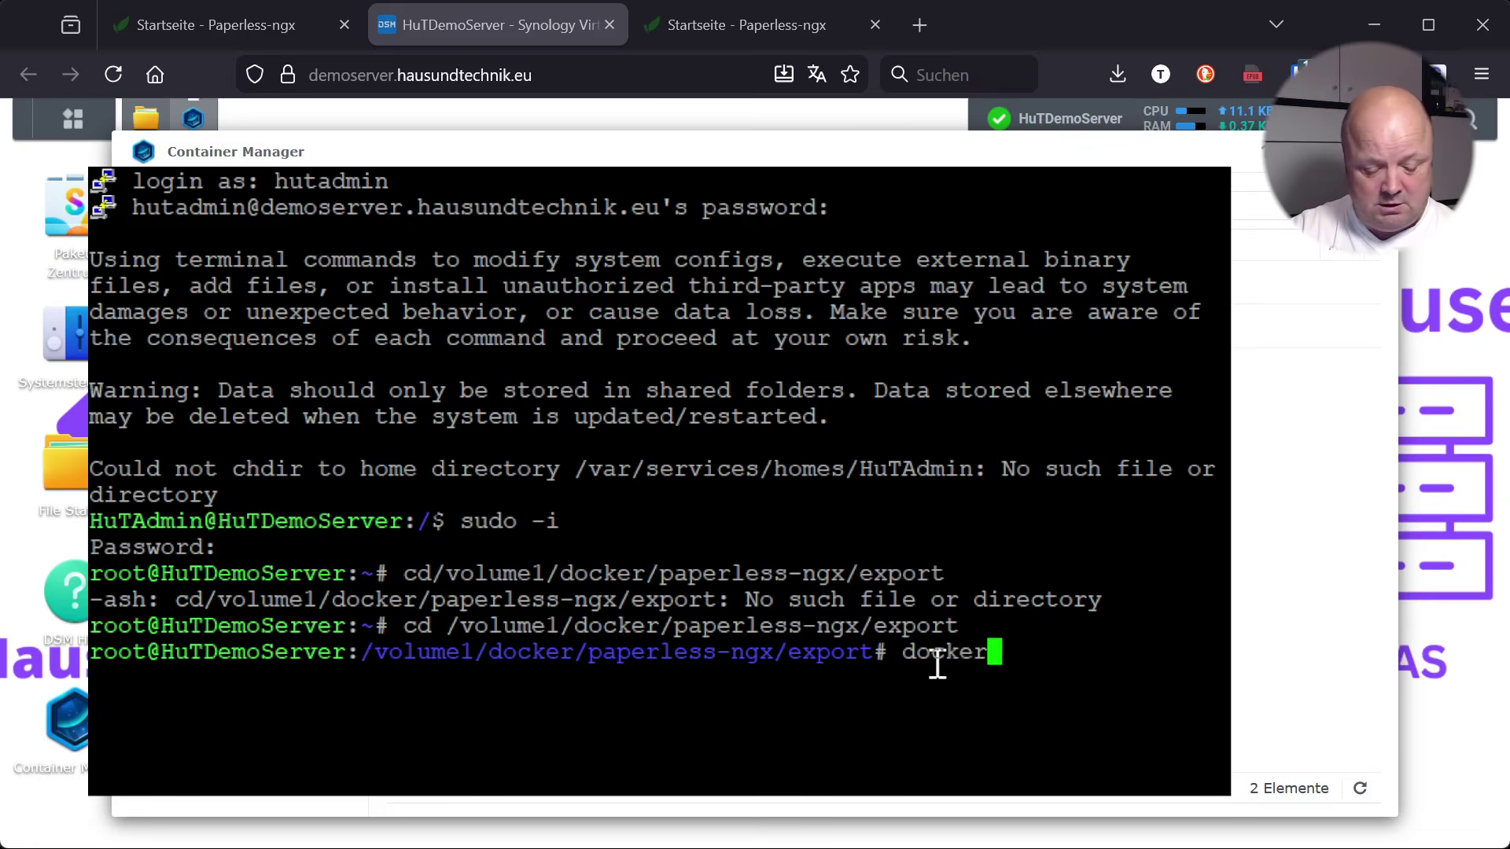
type(" compose exec")
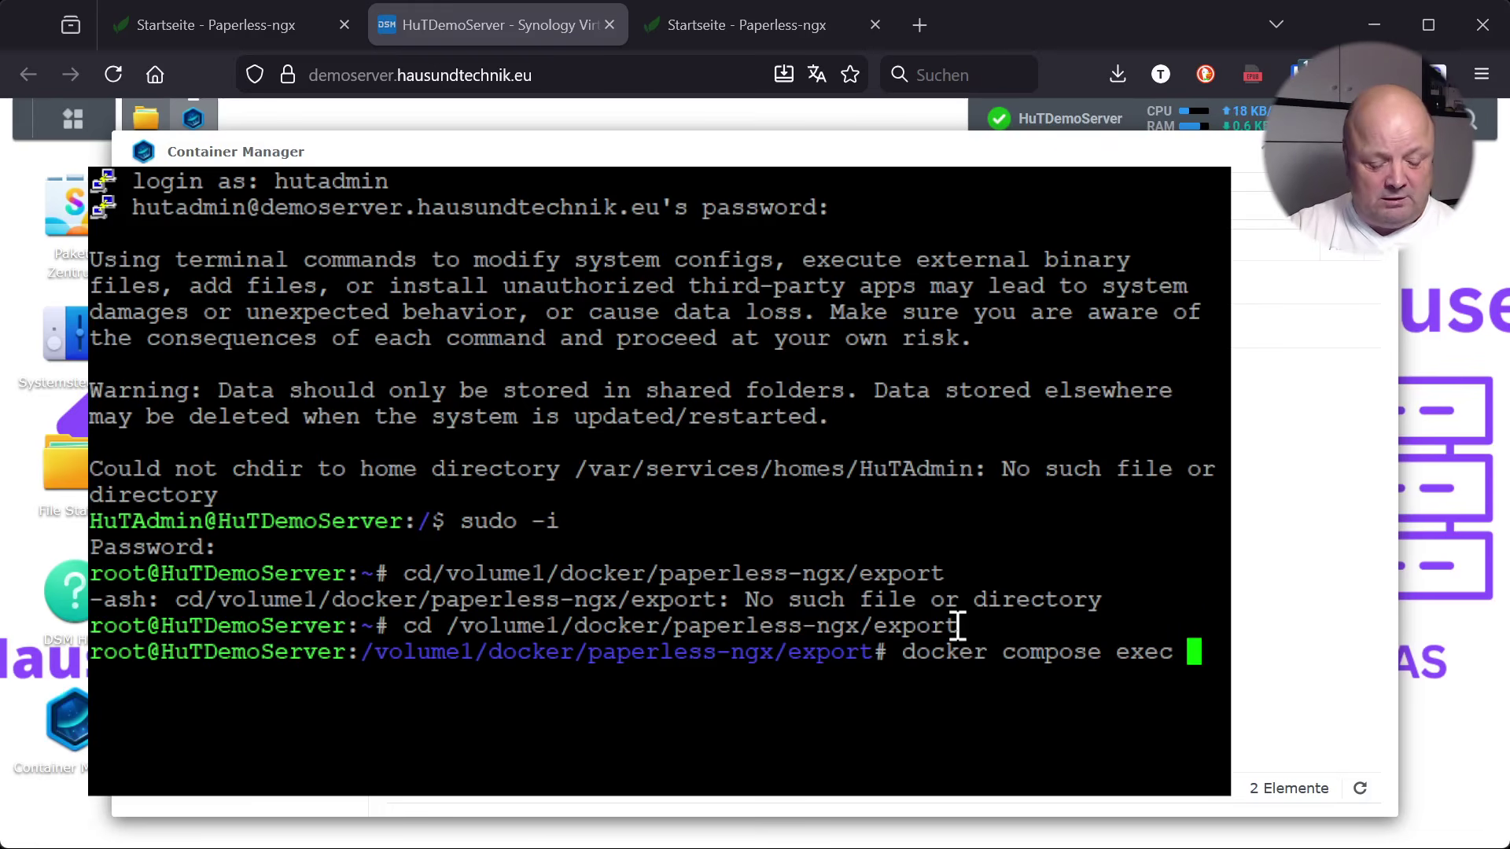
type("w")
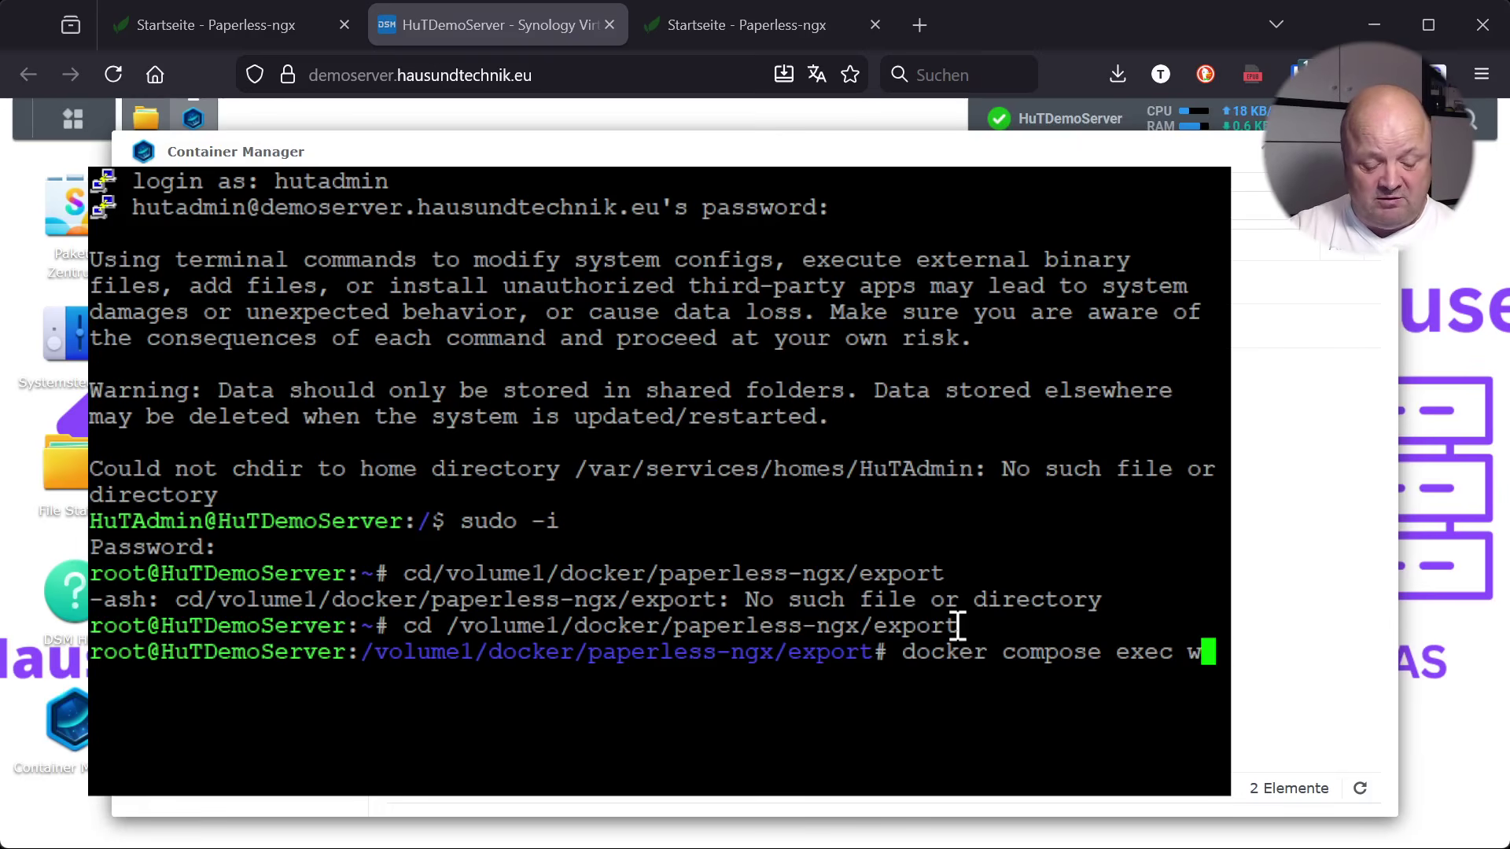
type("ebserver")
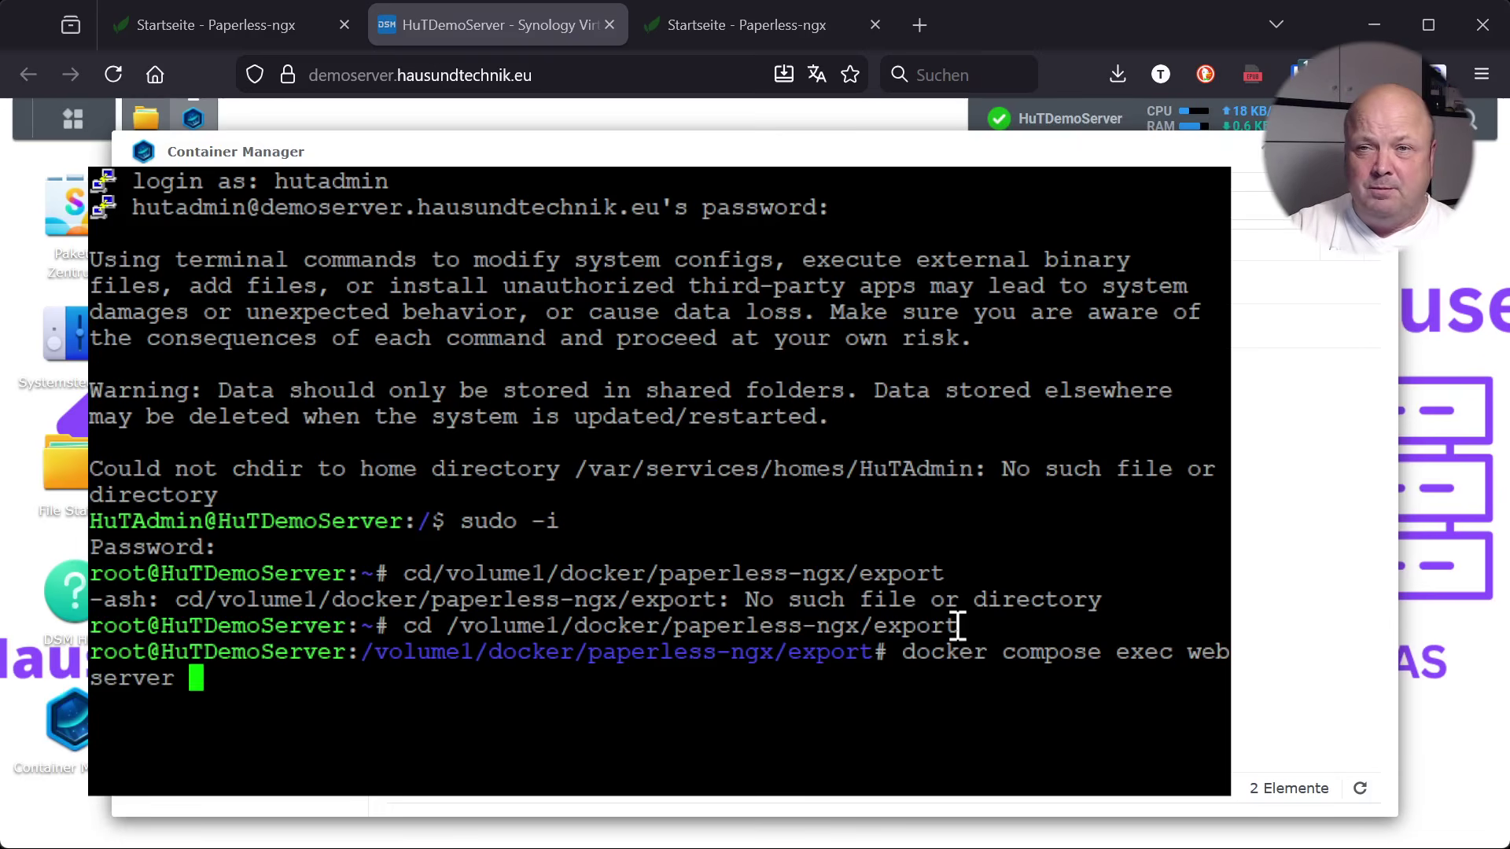
type(" document")
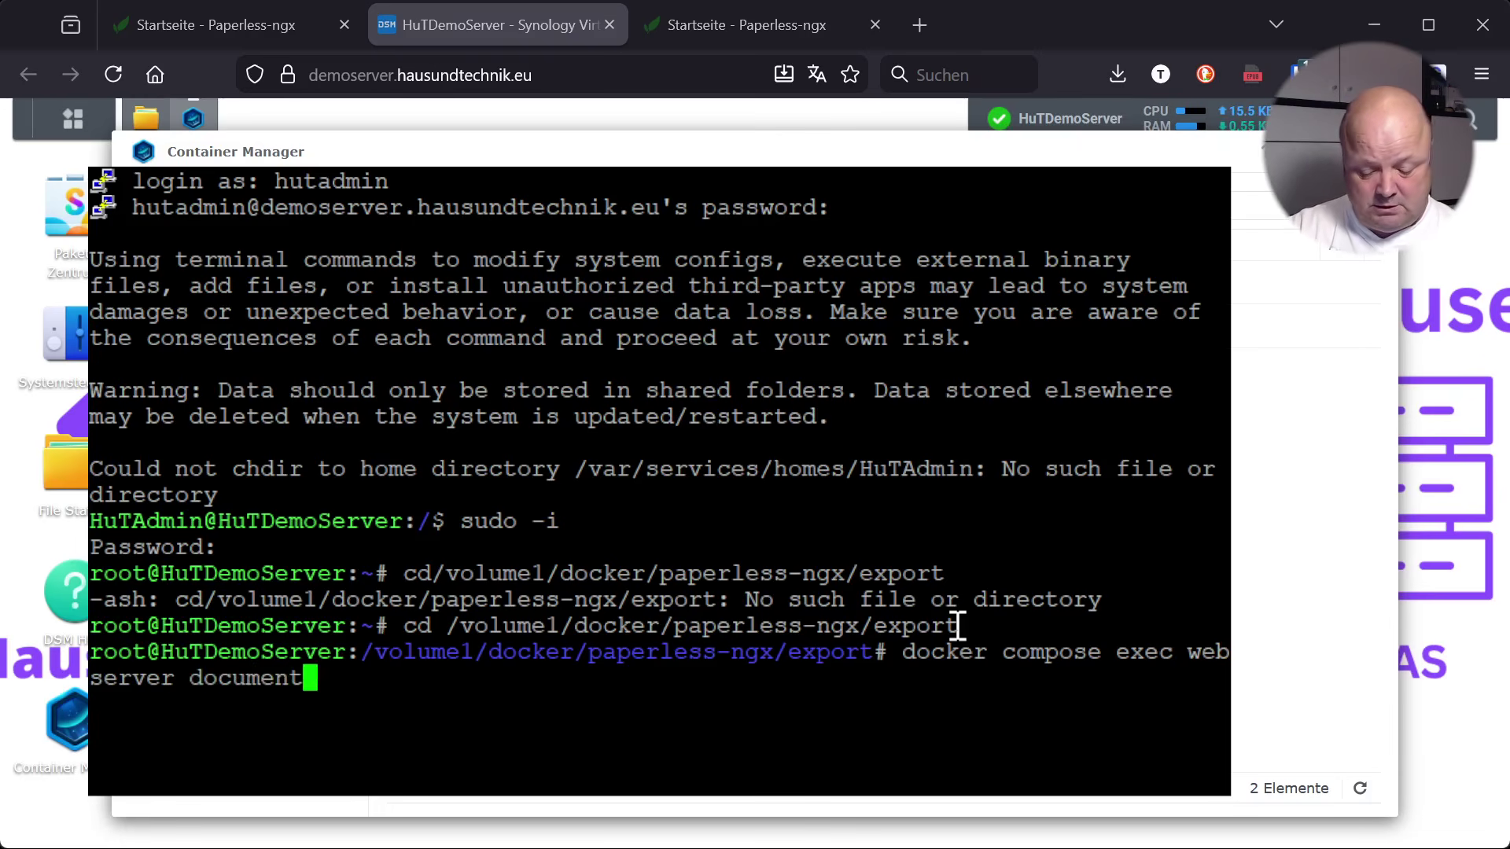
type("_exporter")
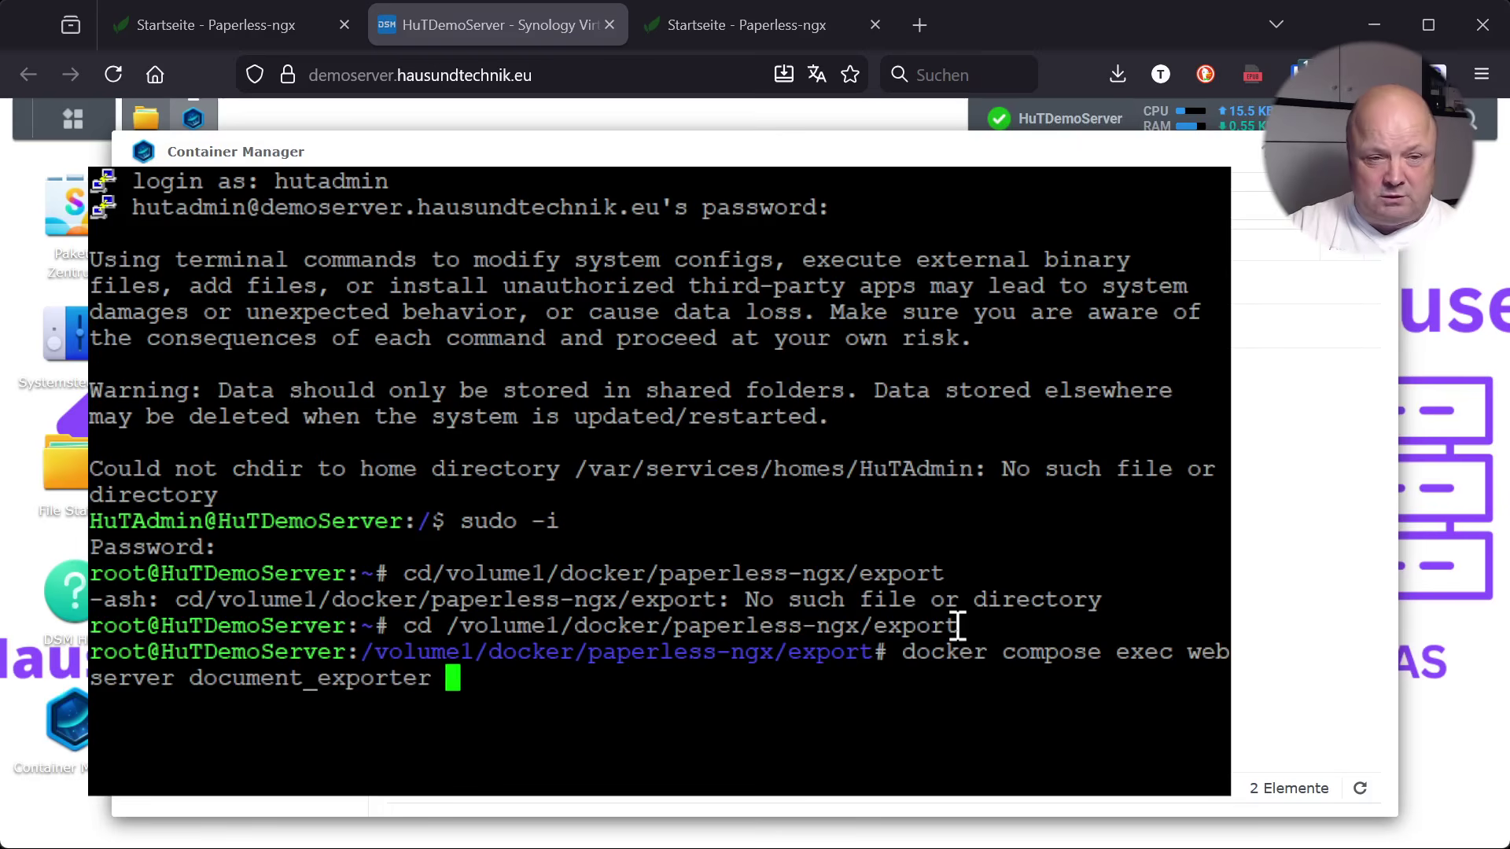
type(" ../")
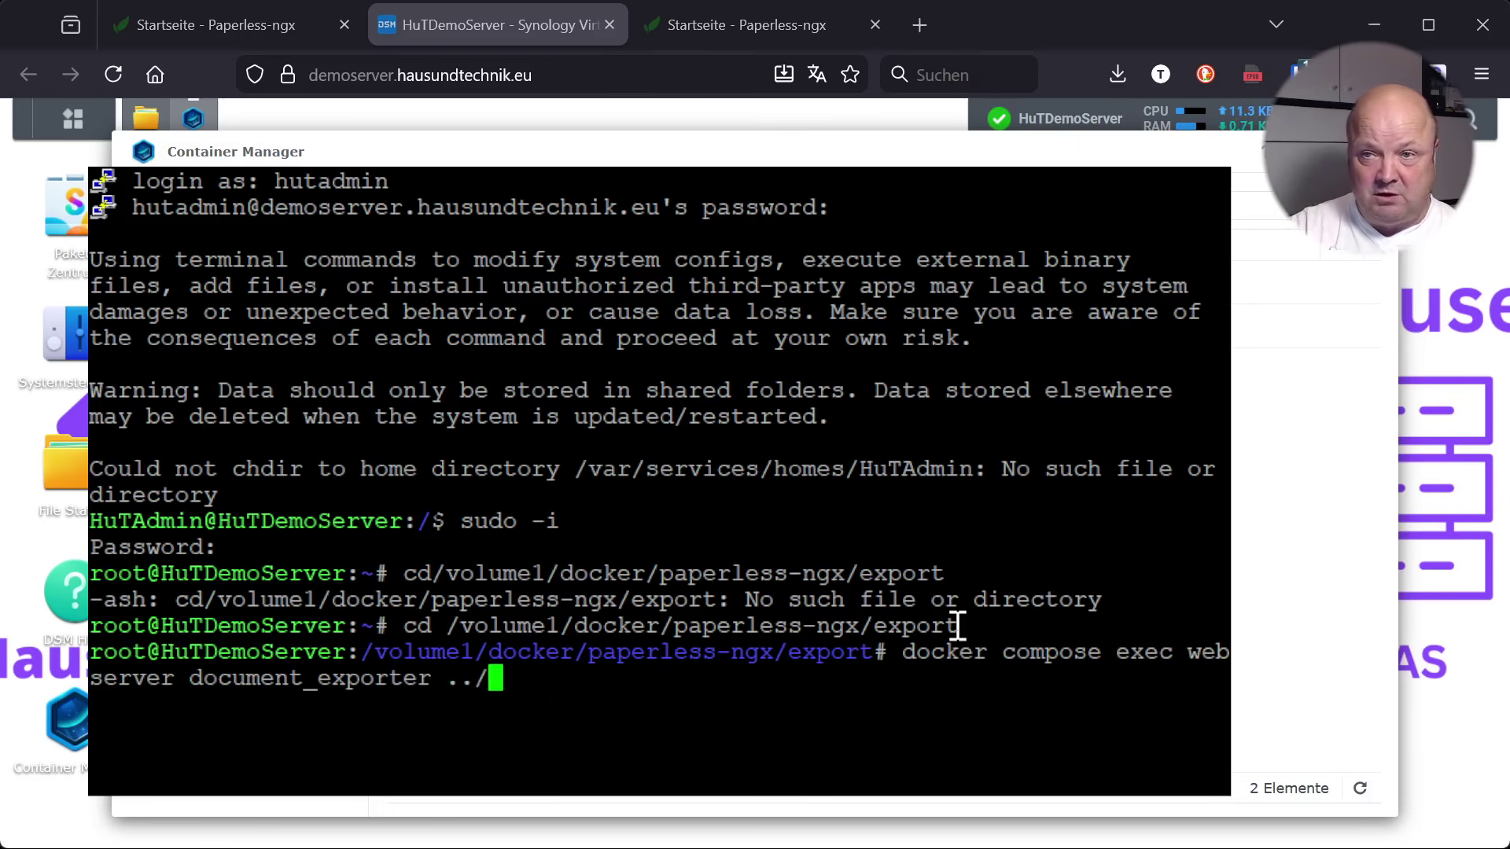
type("export")
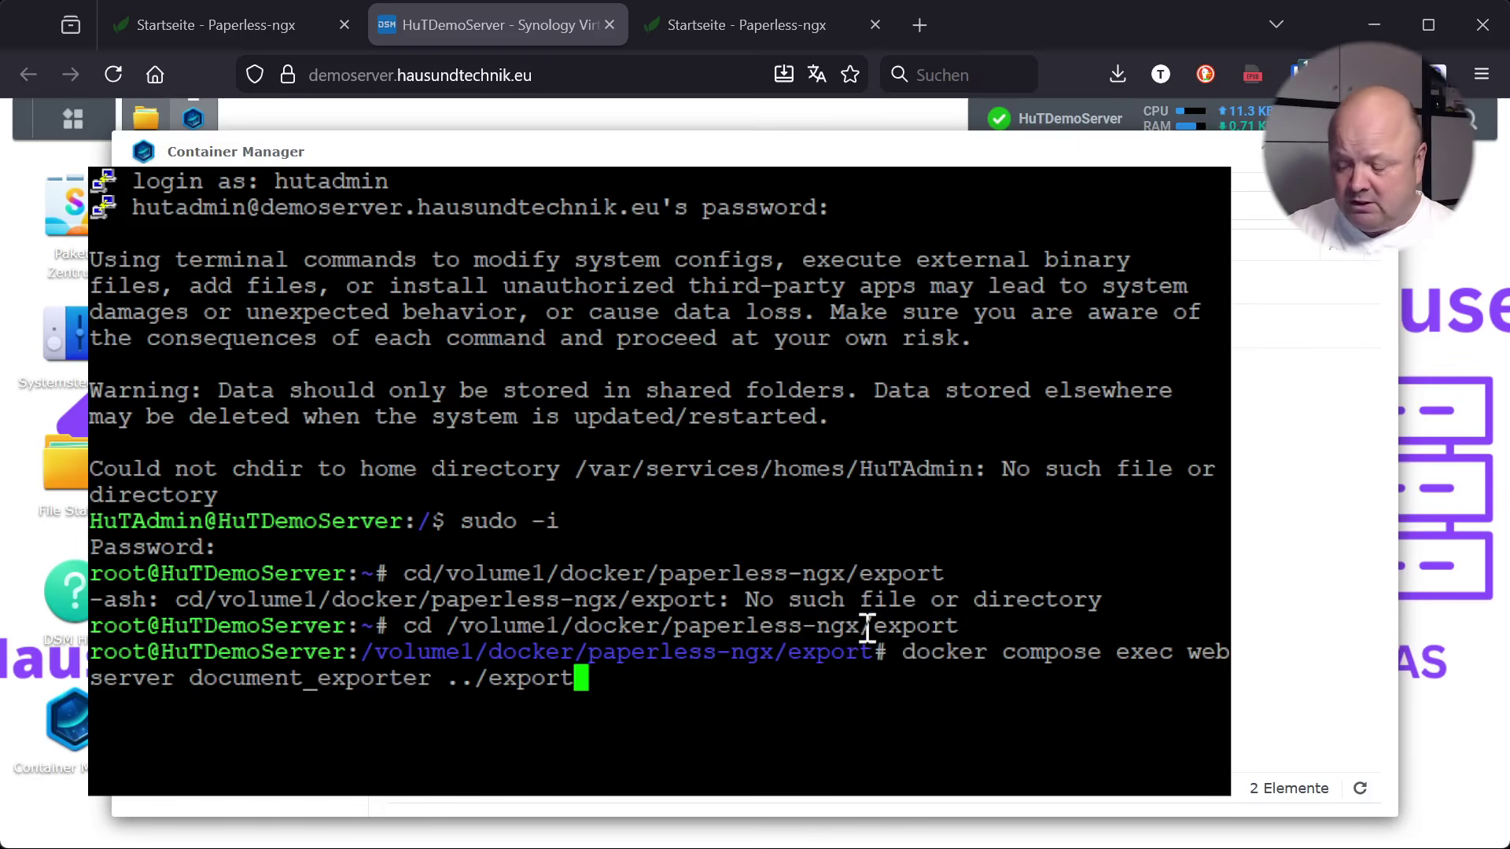
key("Return")
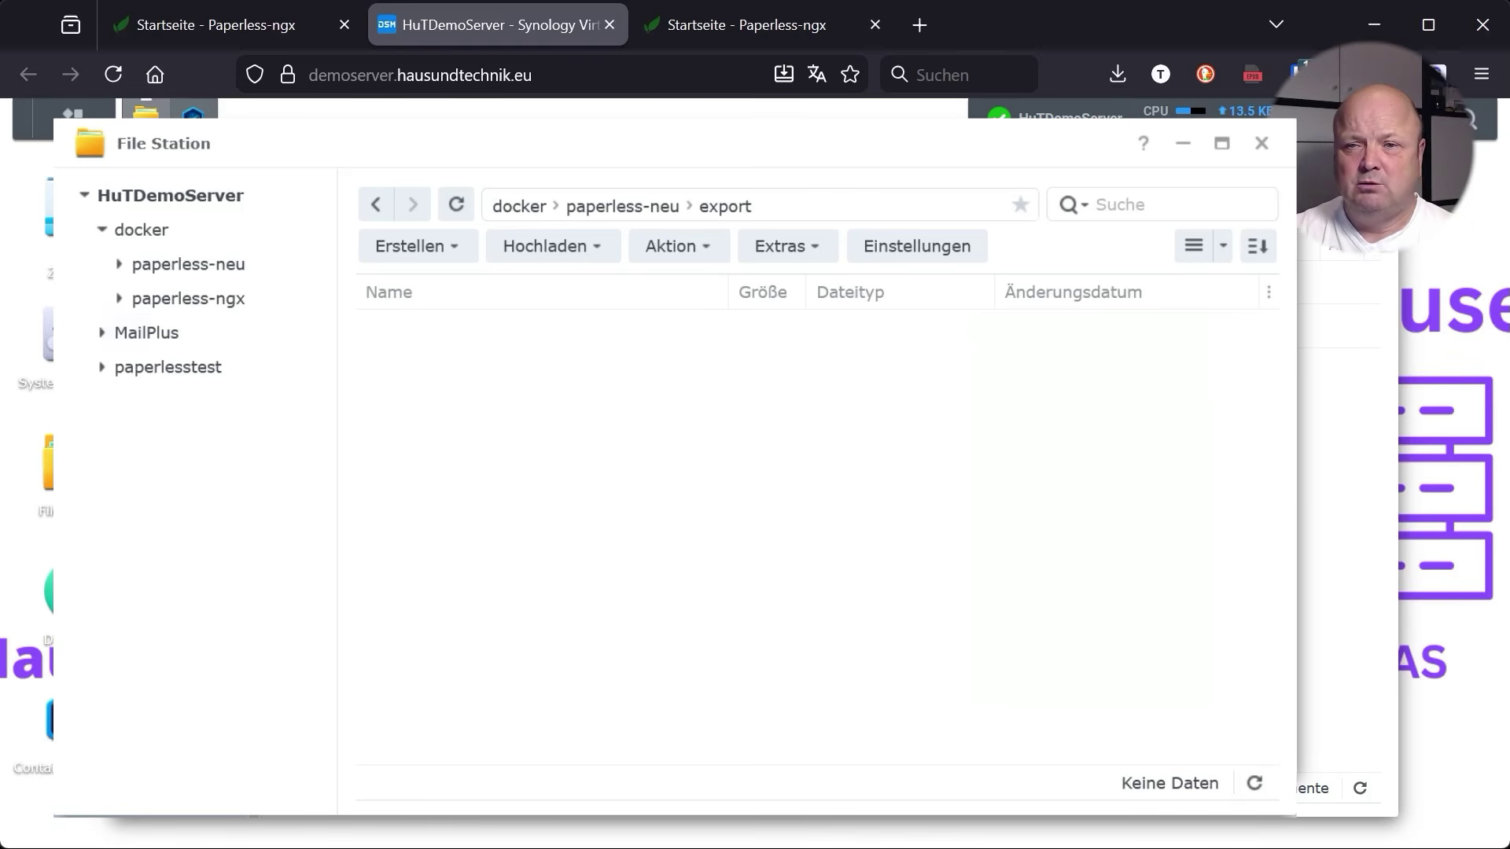
Check the export folder in docker/paperless-ngx, then return to the paperless-ngx folder listing
left_click(153, 307)
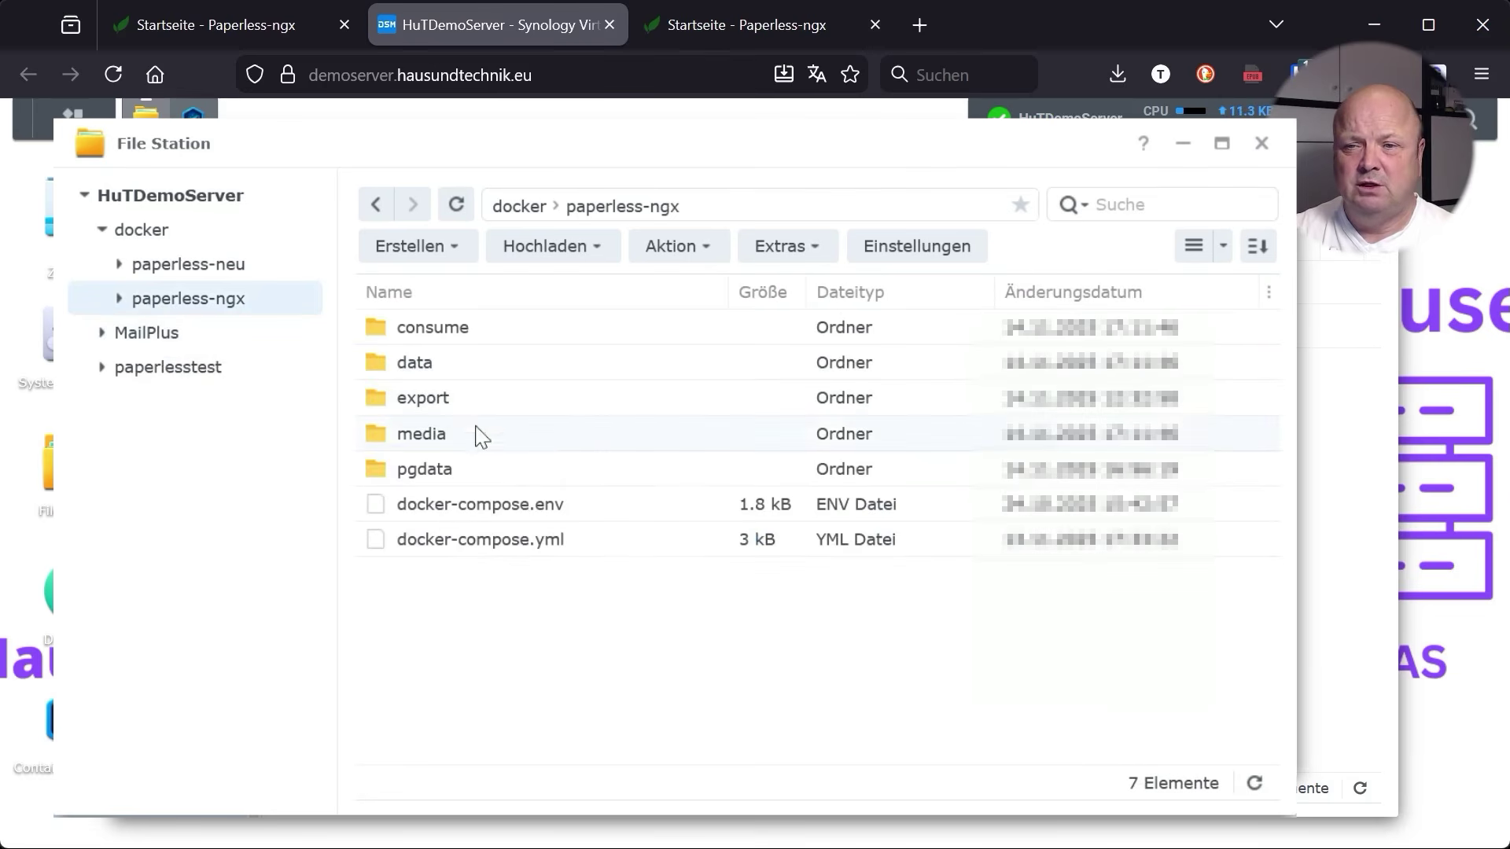
double_click(409, 401)
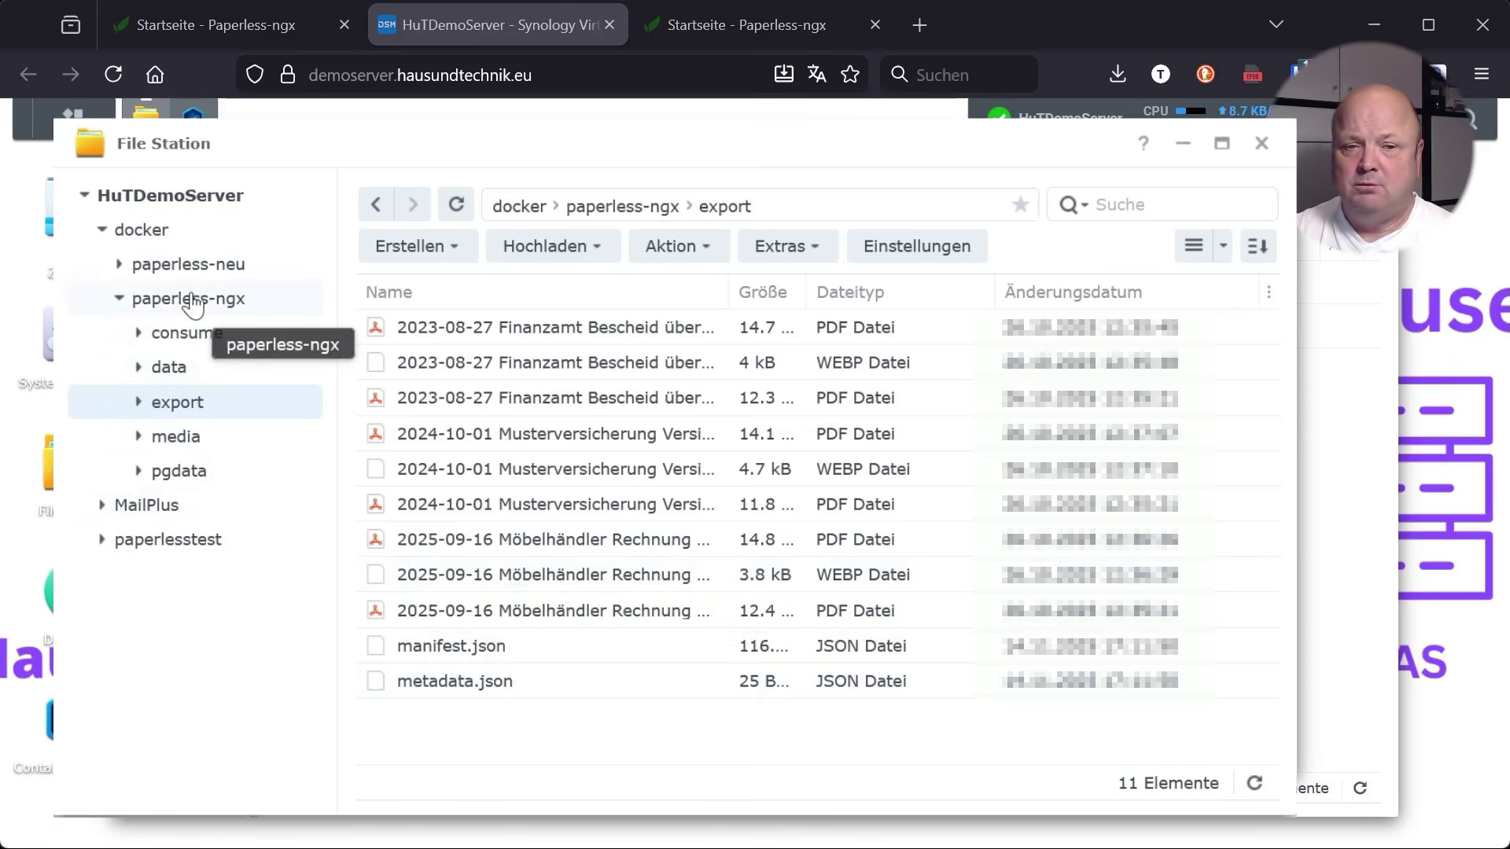
left_click(193, 305)
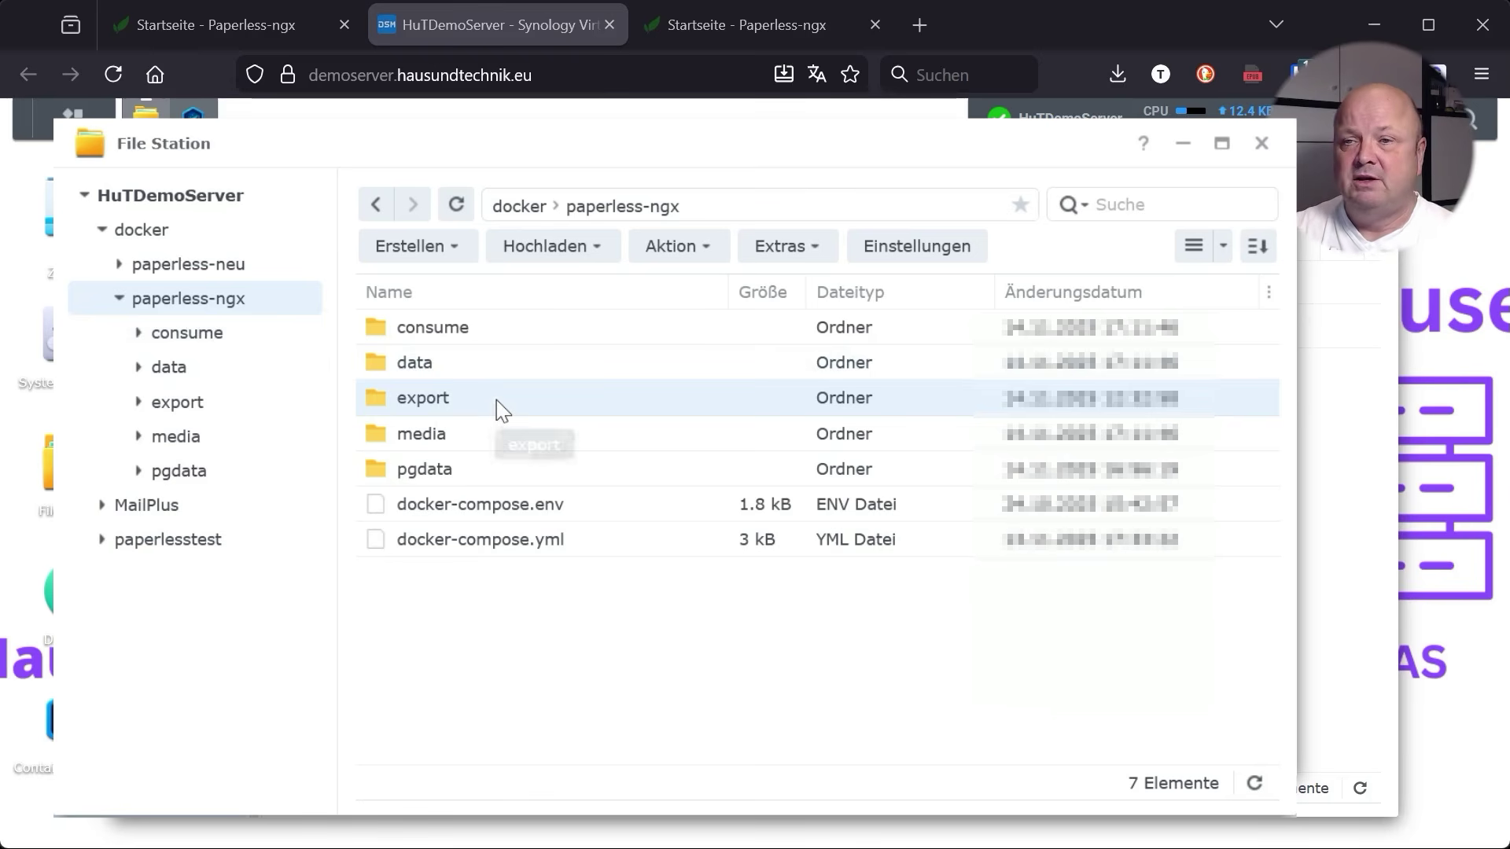
left_click(744, 31)
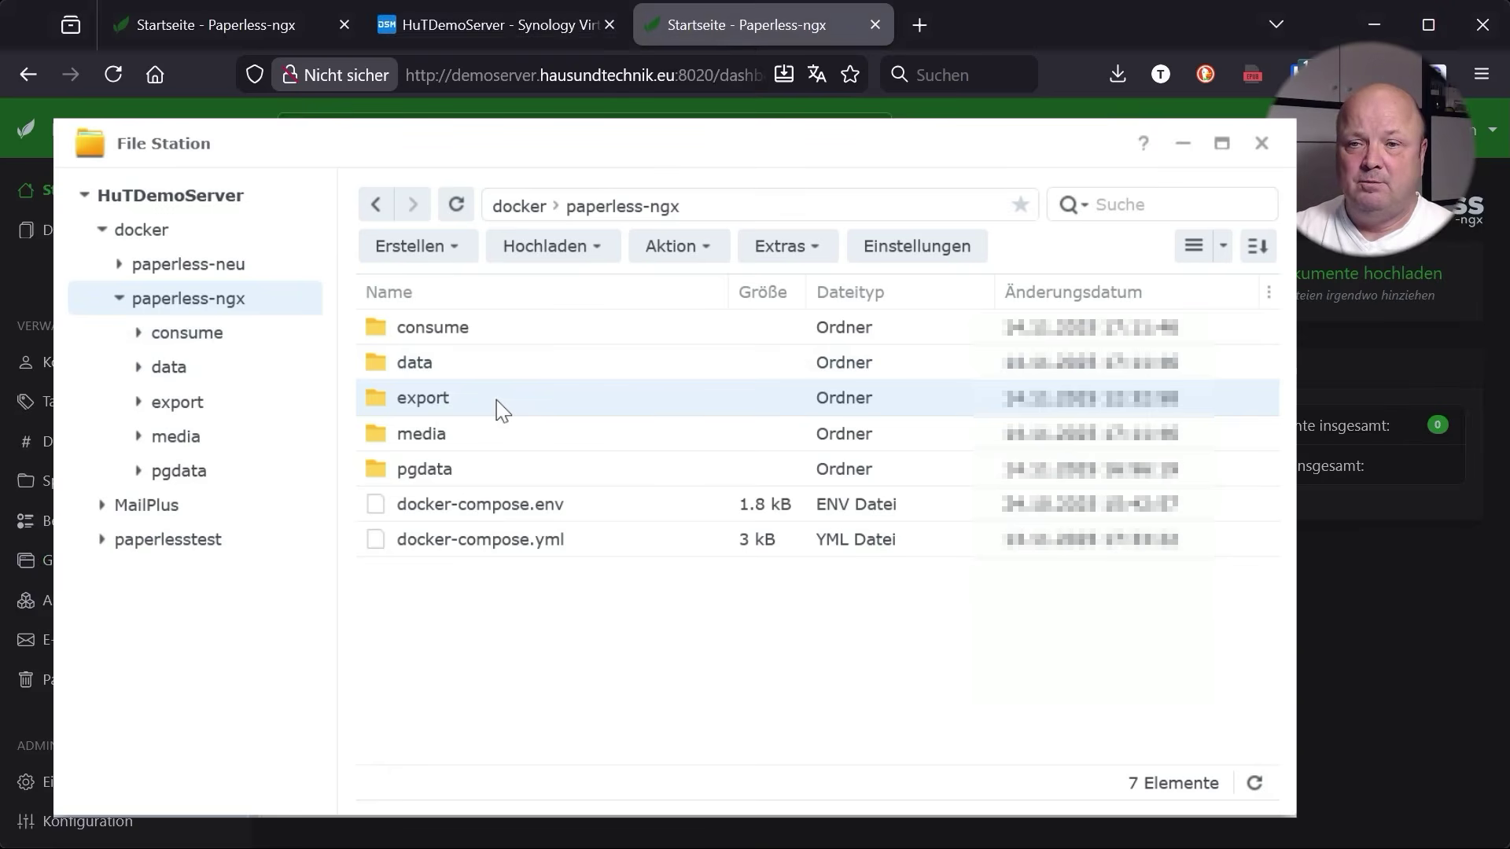
left_click(492, 32)
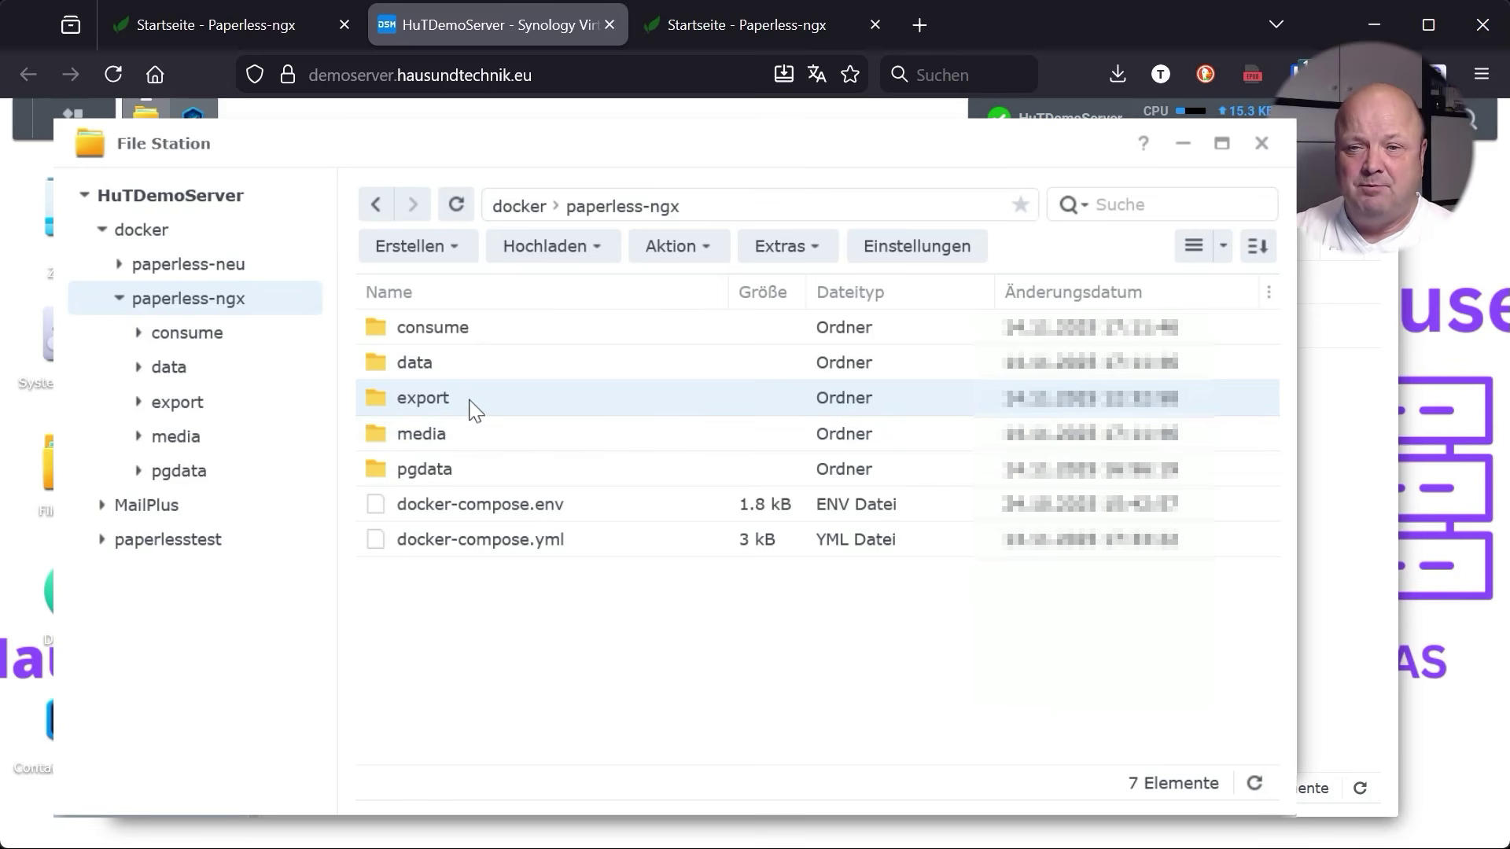
Copy the export folder from paperless-ngx into docker/paperless-neu via Kopieren nach
right_click(474, 408)
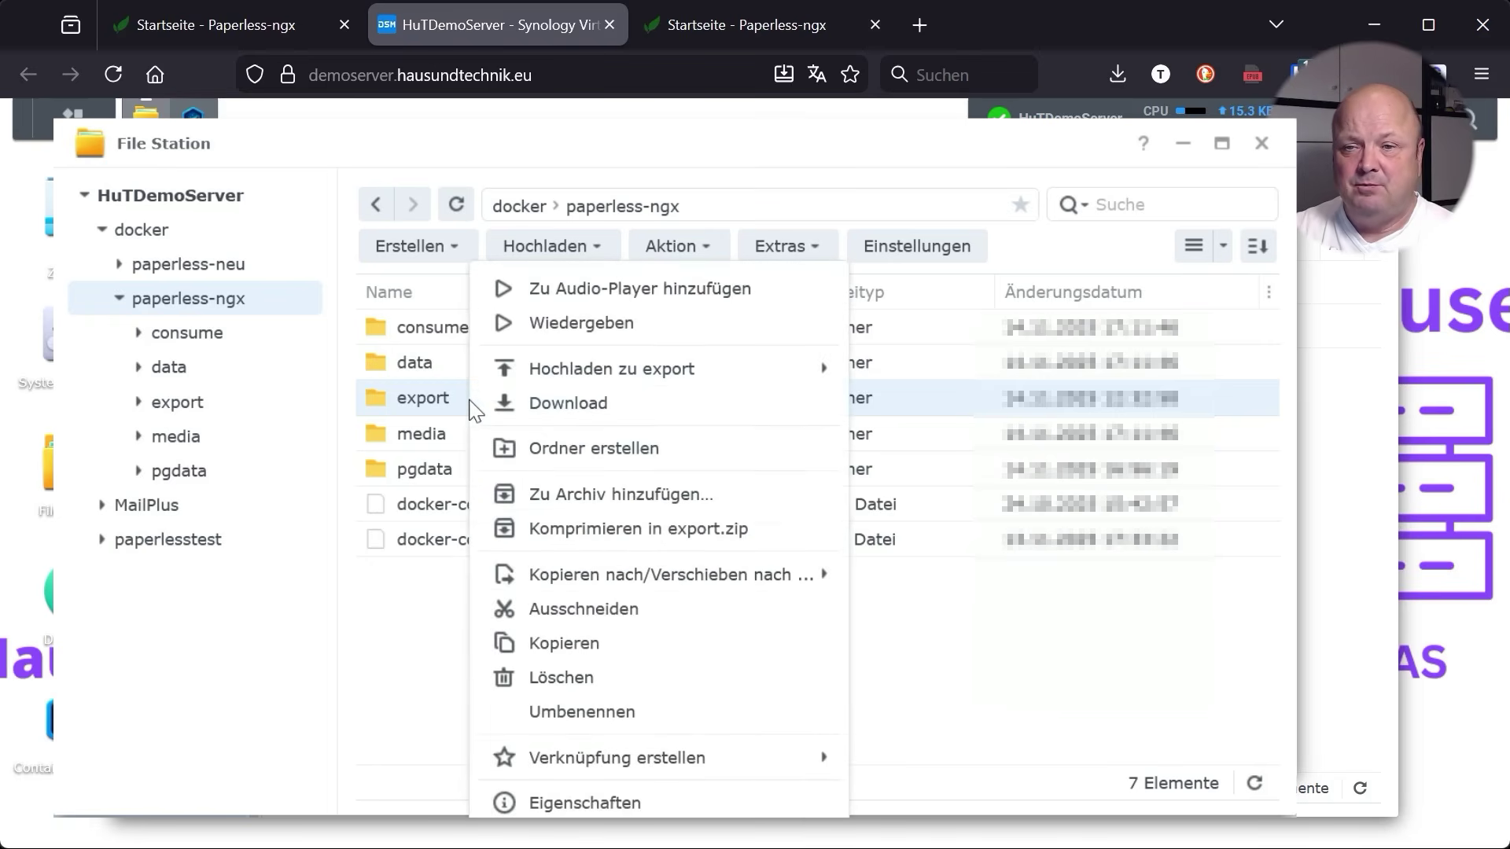
mouse_move(678, 576)
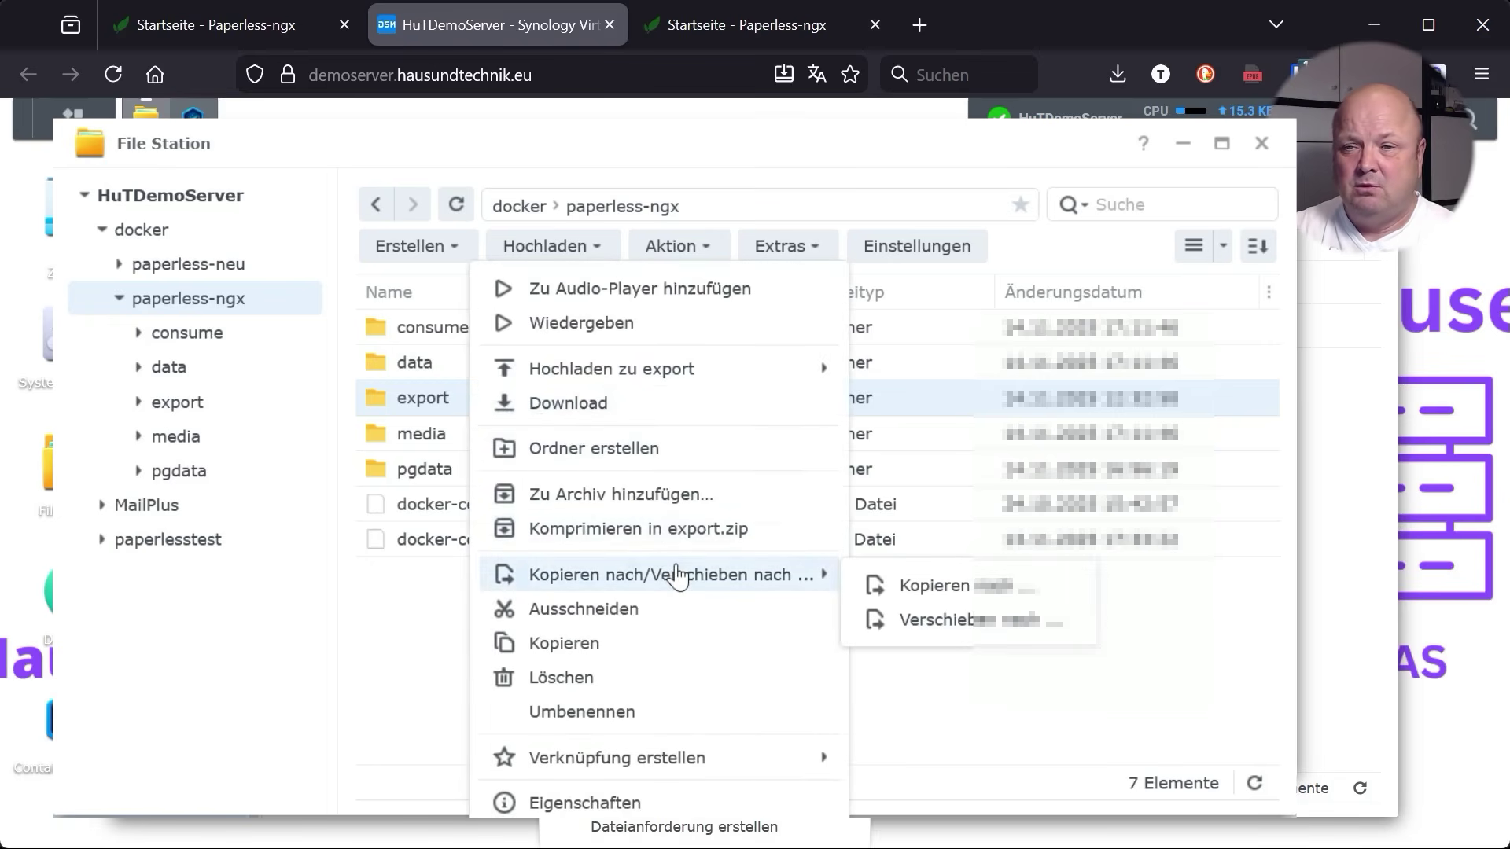
left_click(994, 586)
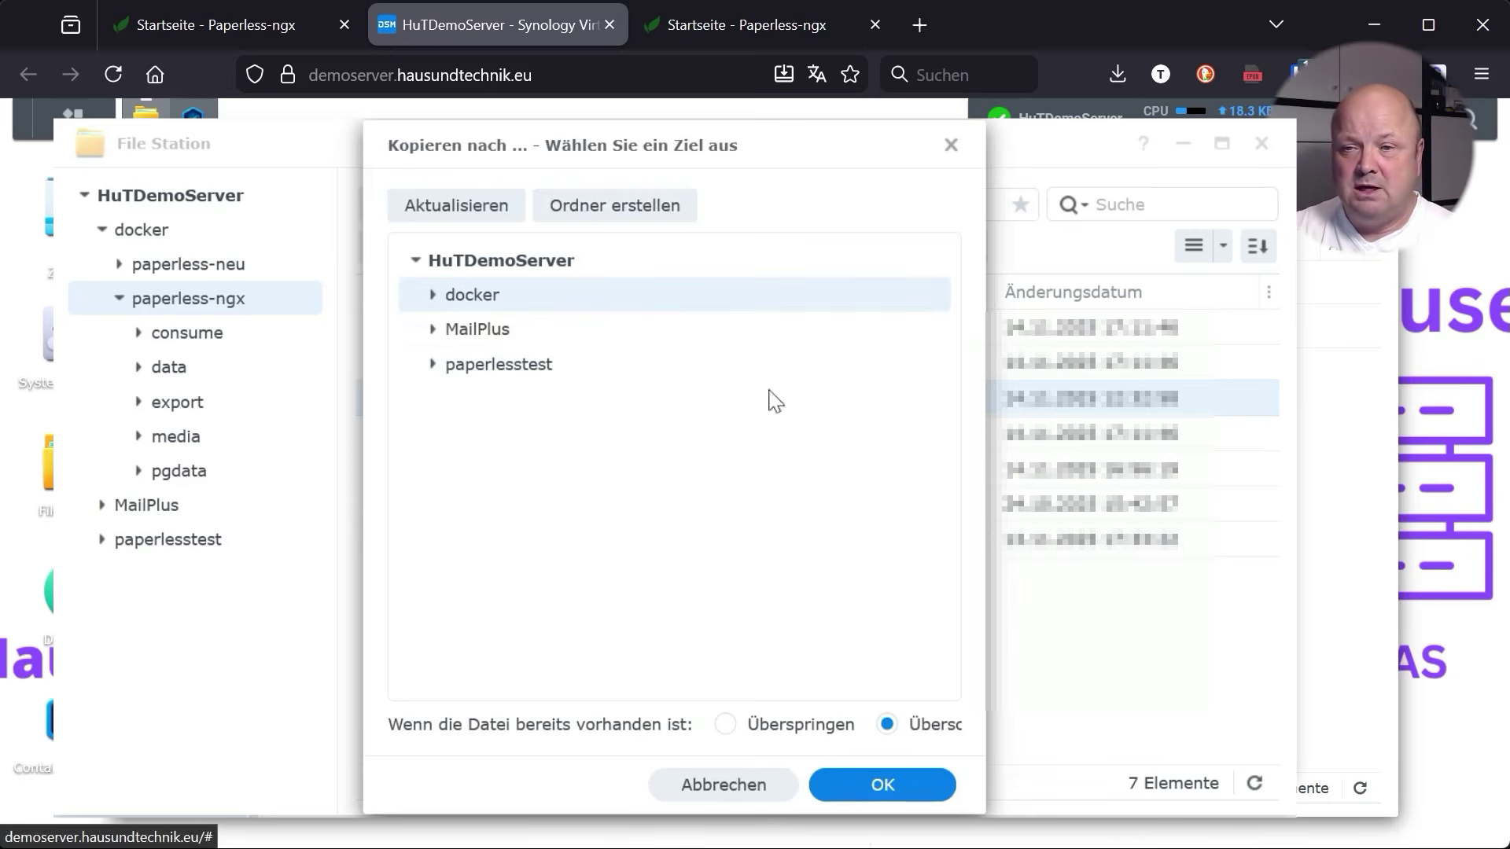
left_click(432, 295)
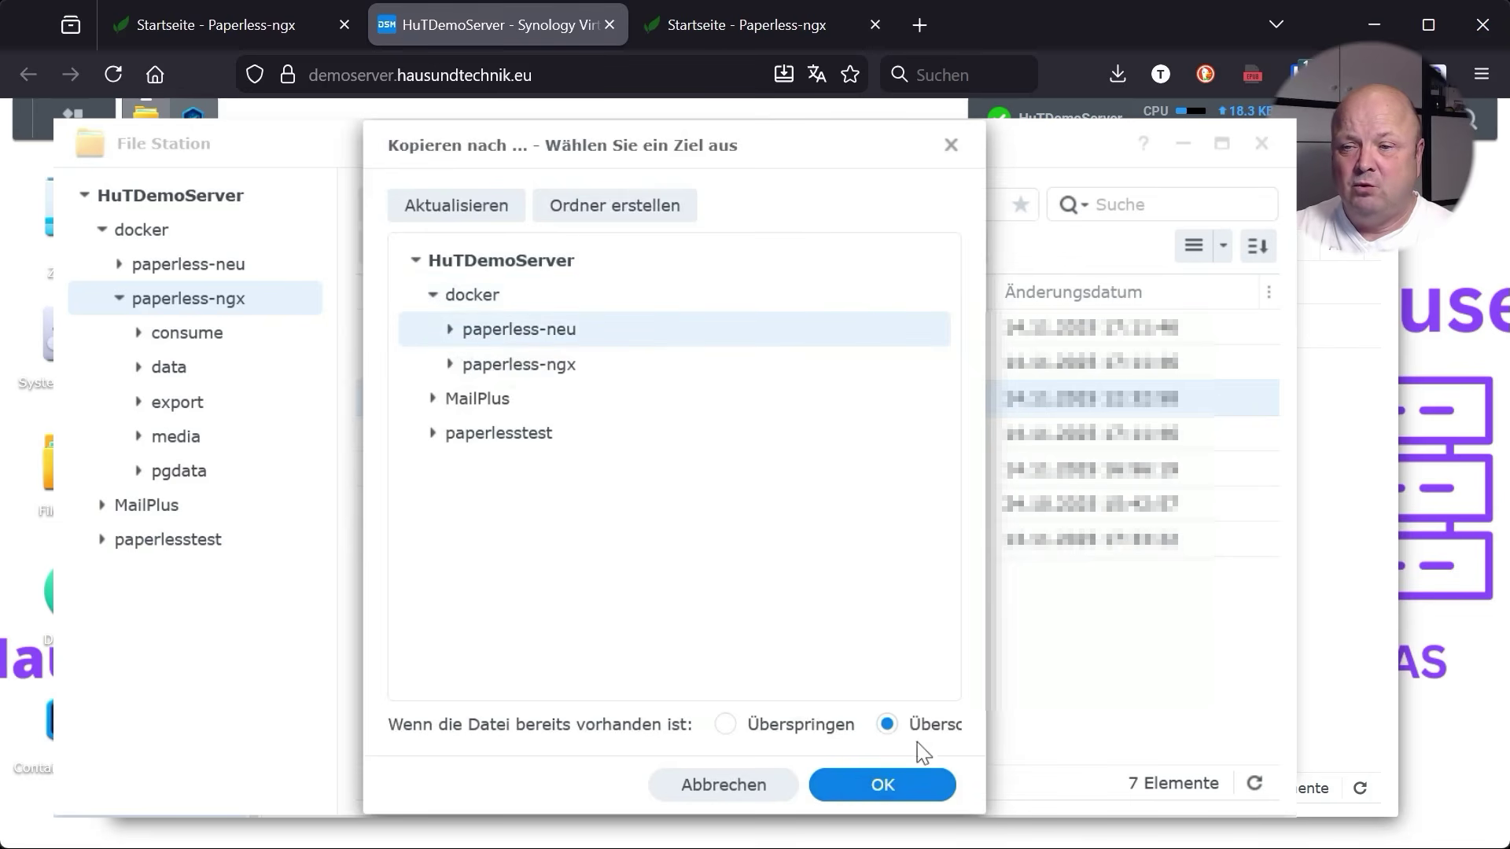
left_click(878, 785)
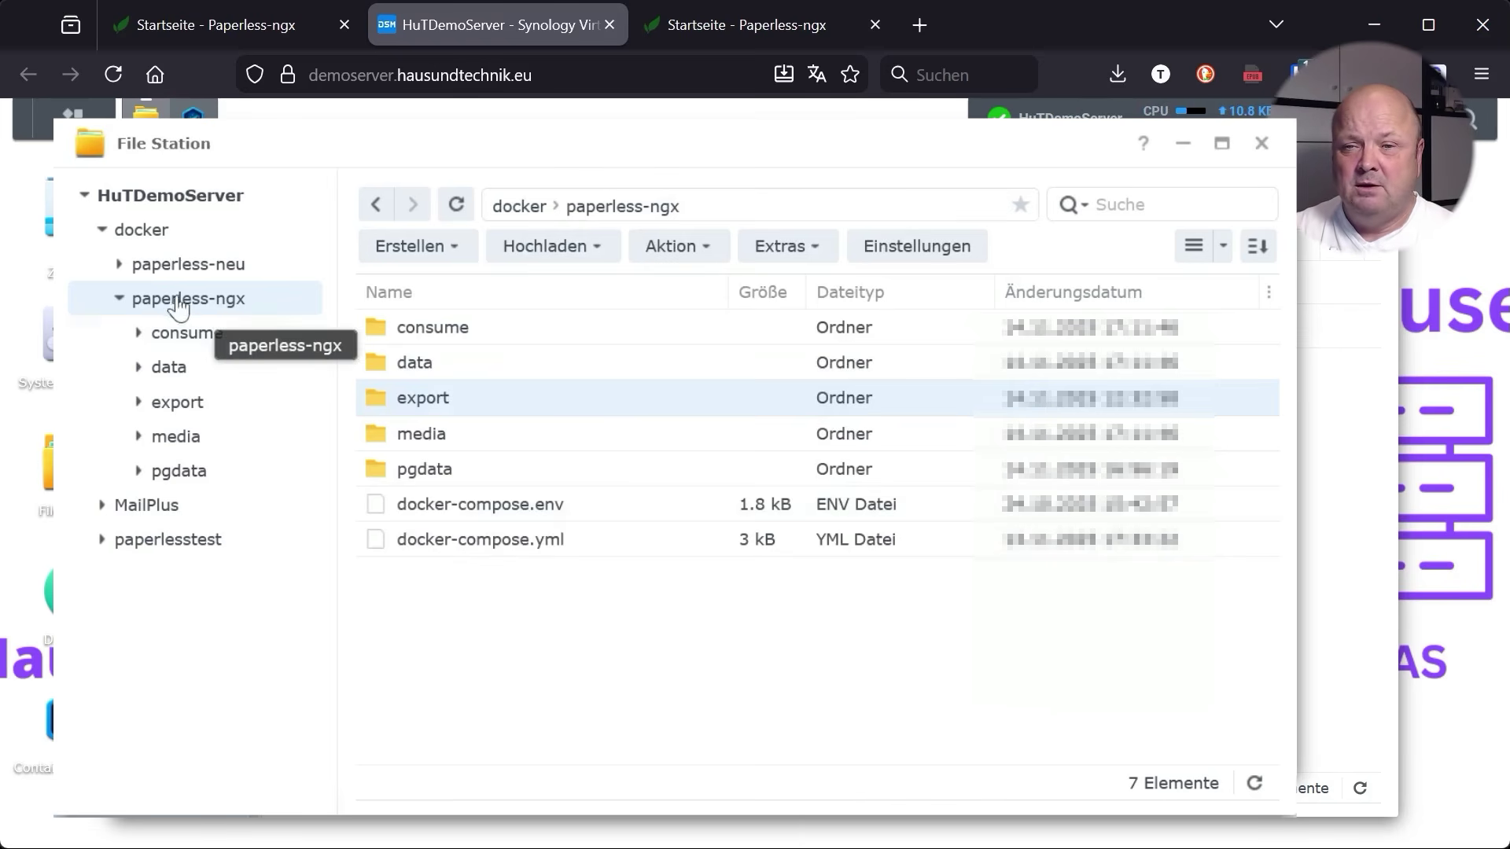
Open the copied export folder inside paperless-neu to check its exported files
left_click(112, 262)
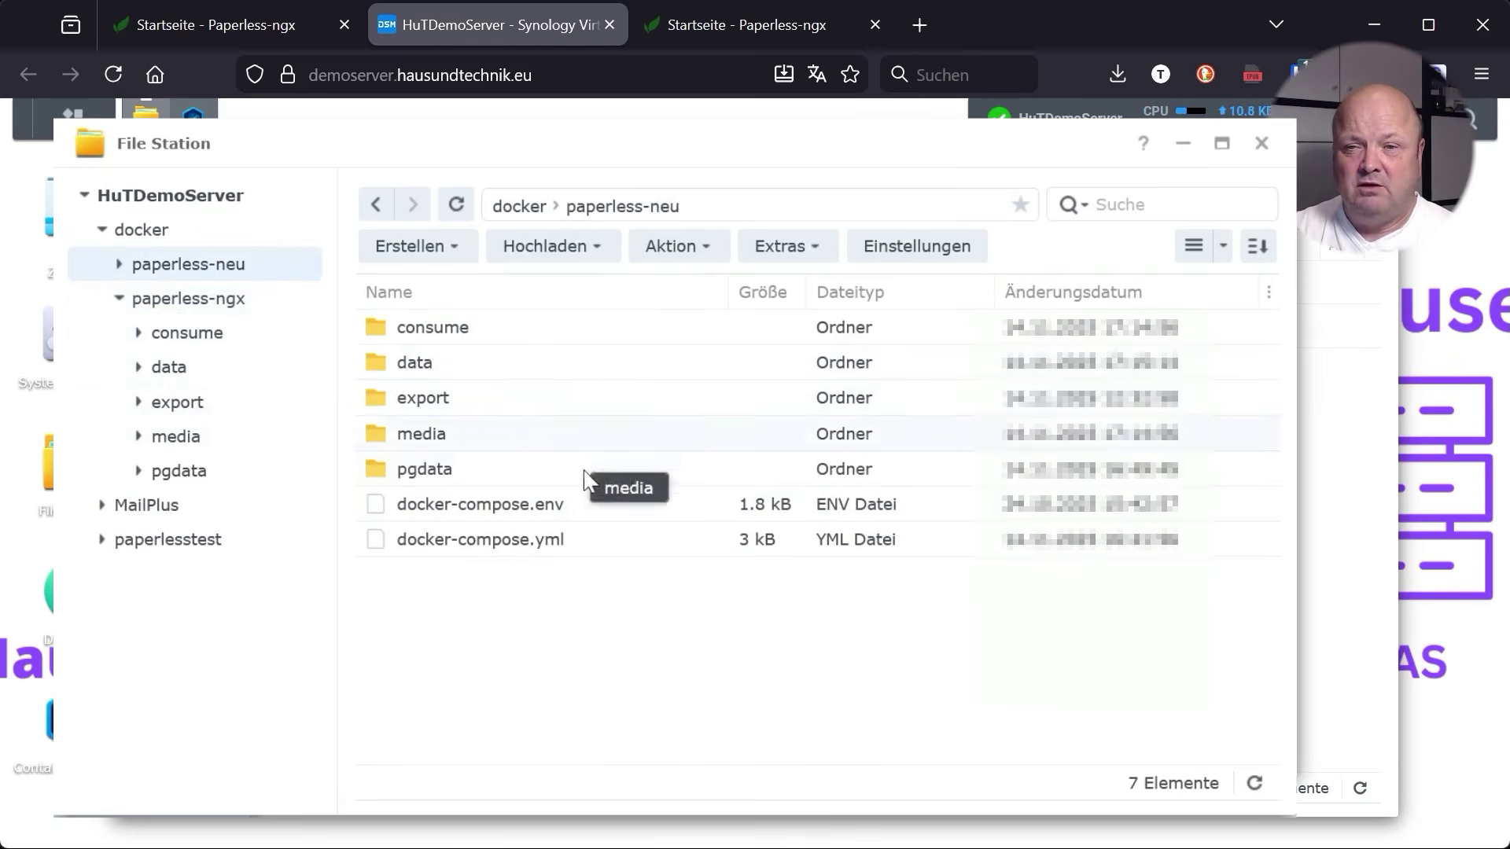
left_click(416, 406)
double_click(415, 406)
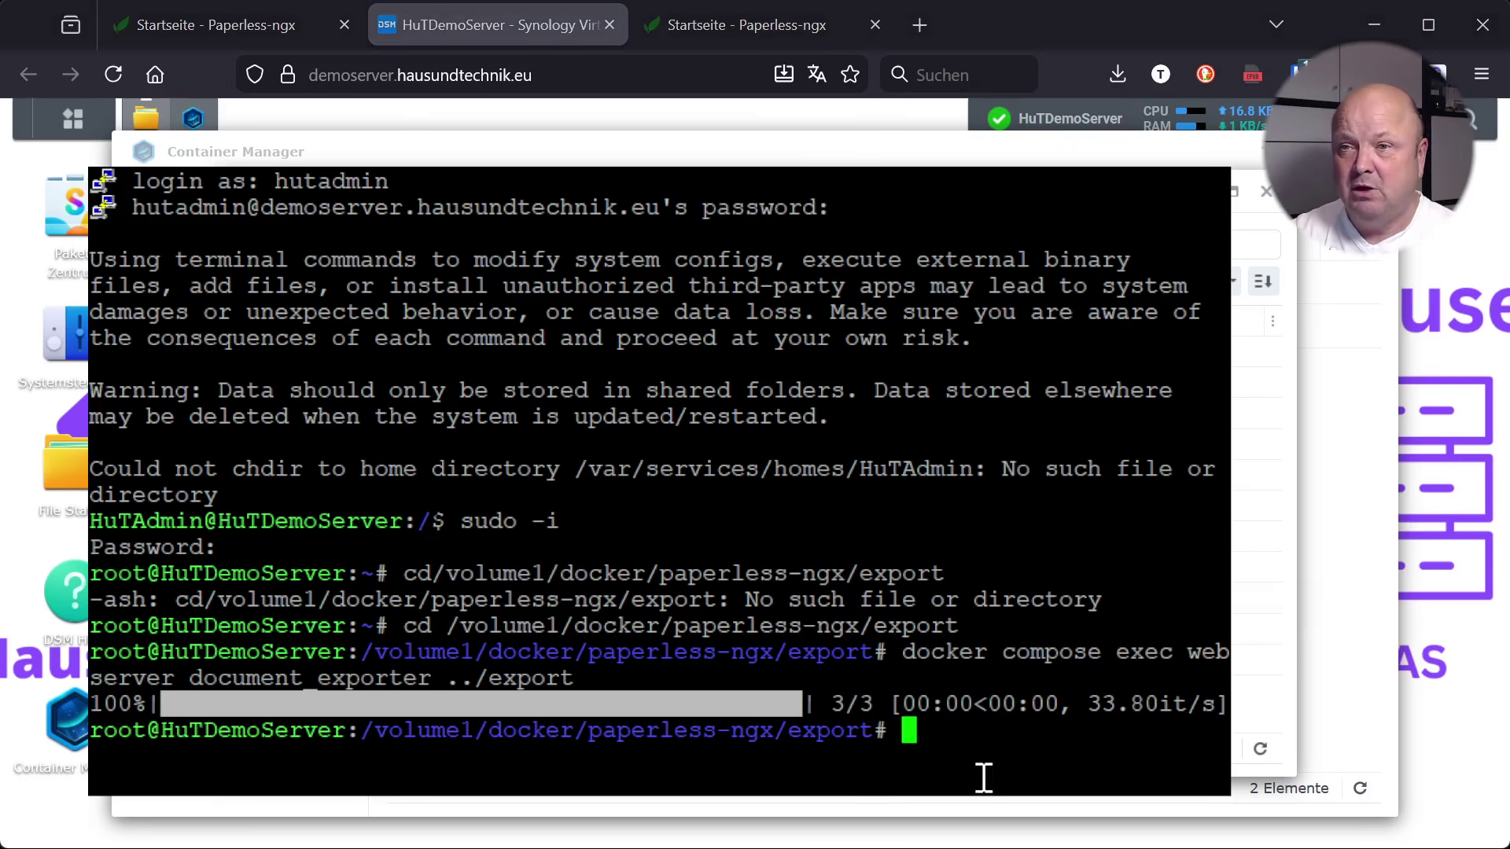
Edit the recalled cd command to /volume1/docker/paperless-neu/export and run it
key("Up")
key("Up")
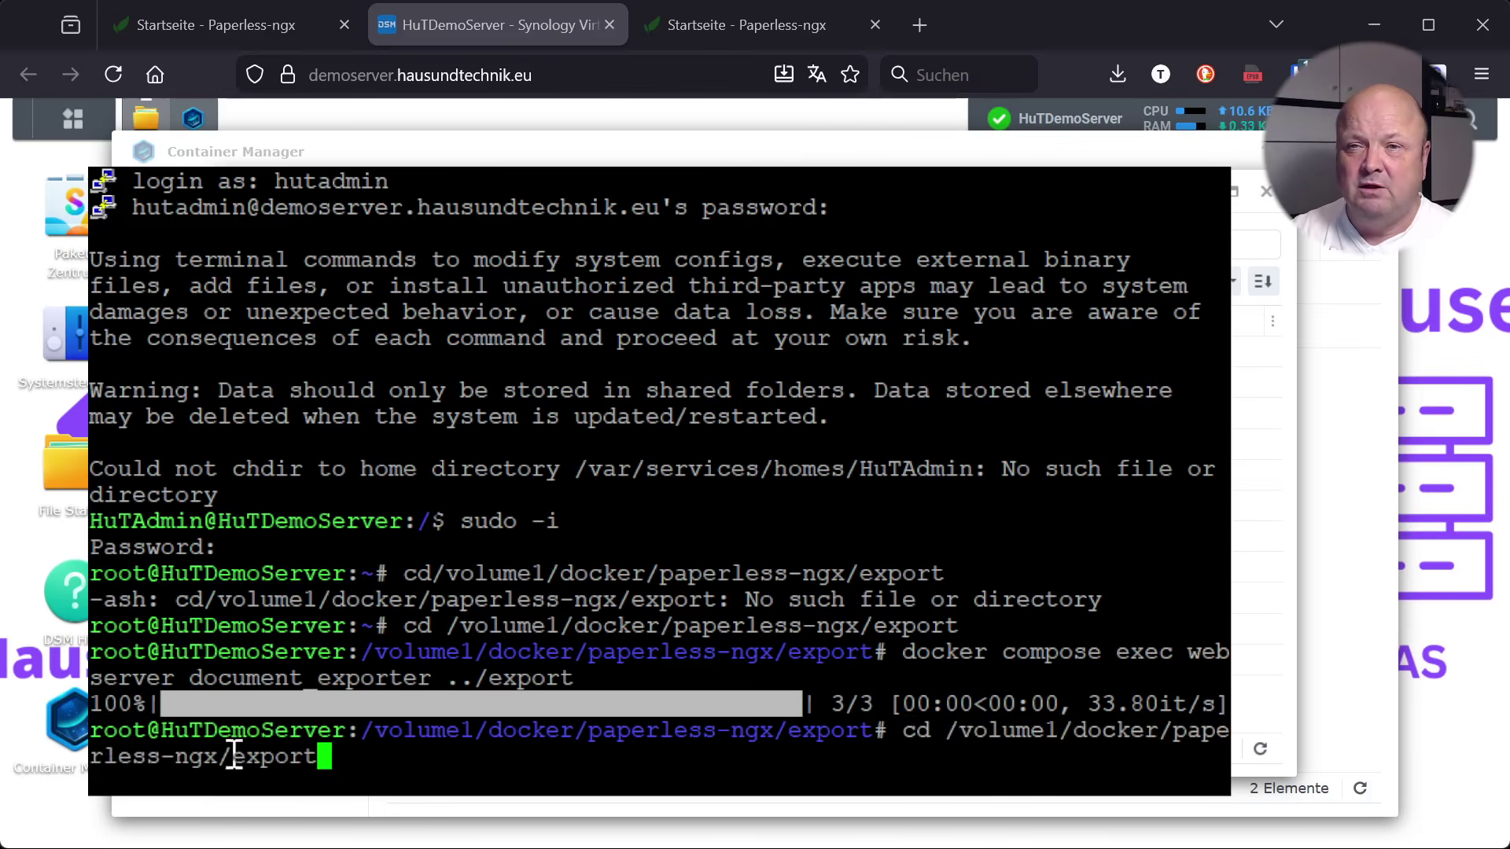
key("Left")
key("Left")
key("Left")
key("Left")
key("Left")
key("Left")
key("Left")
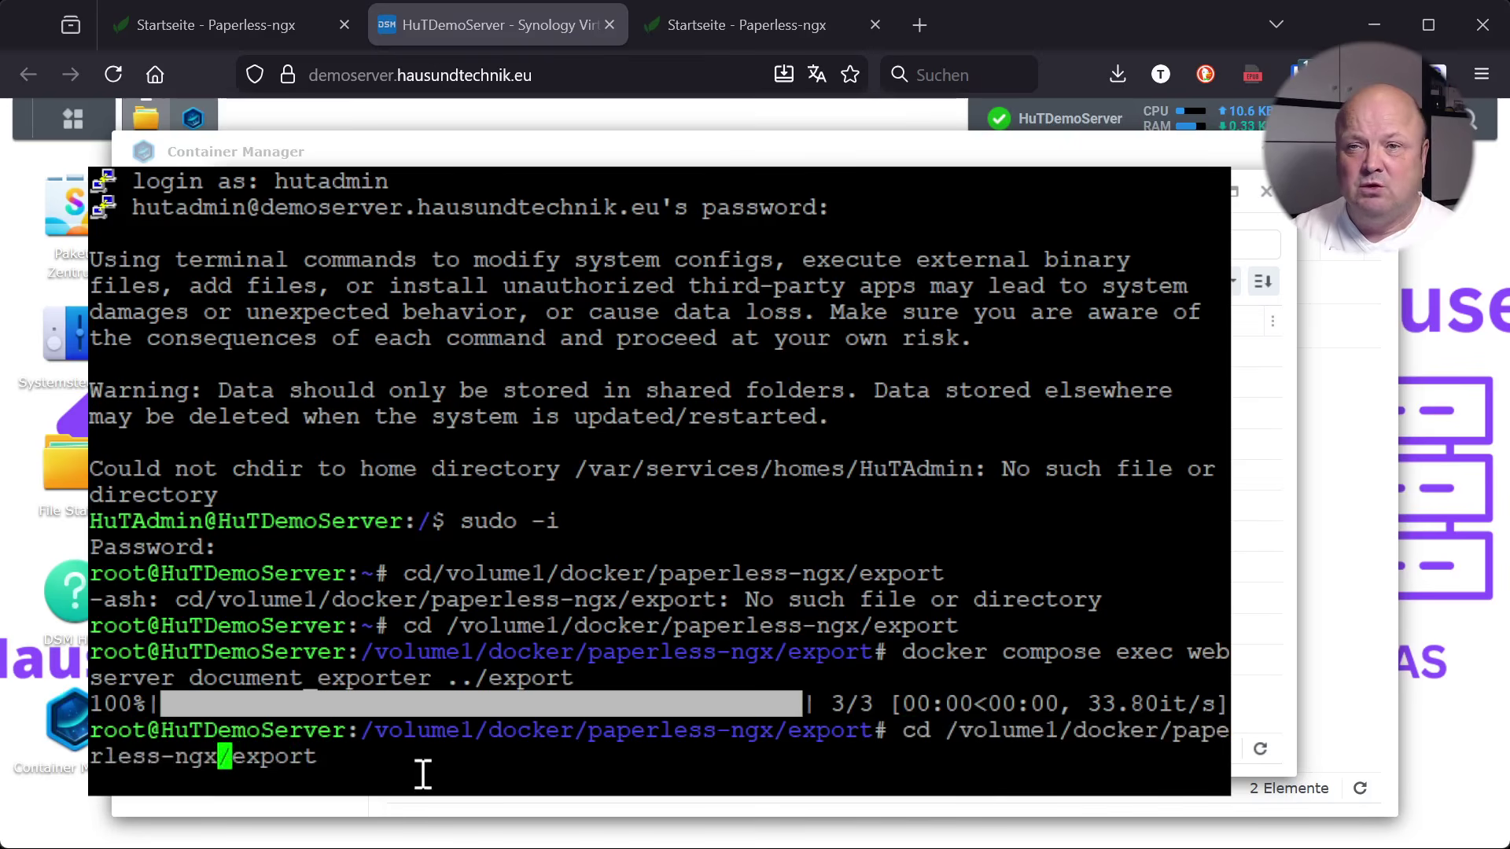
key("BackSpace")
key("BackSpace")
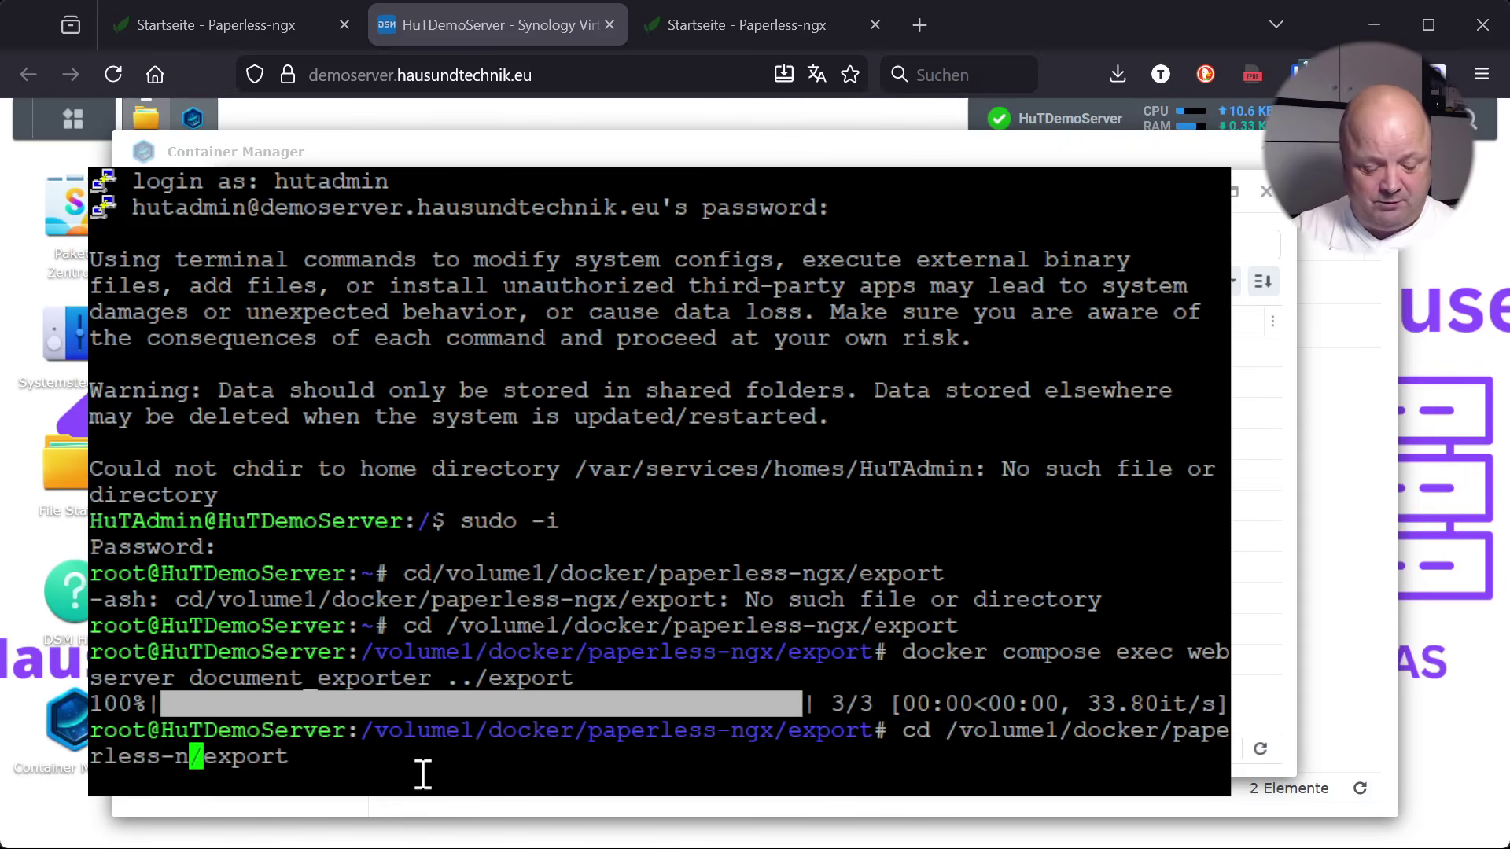
type("eu")
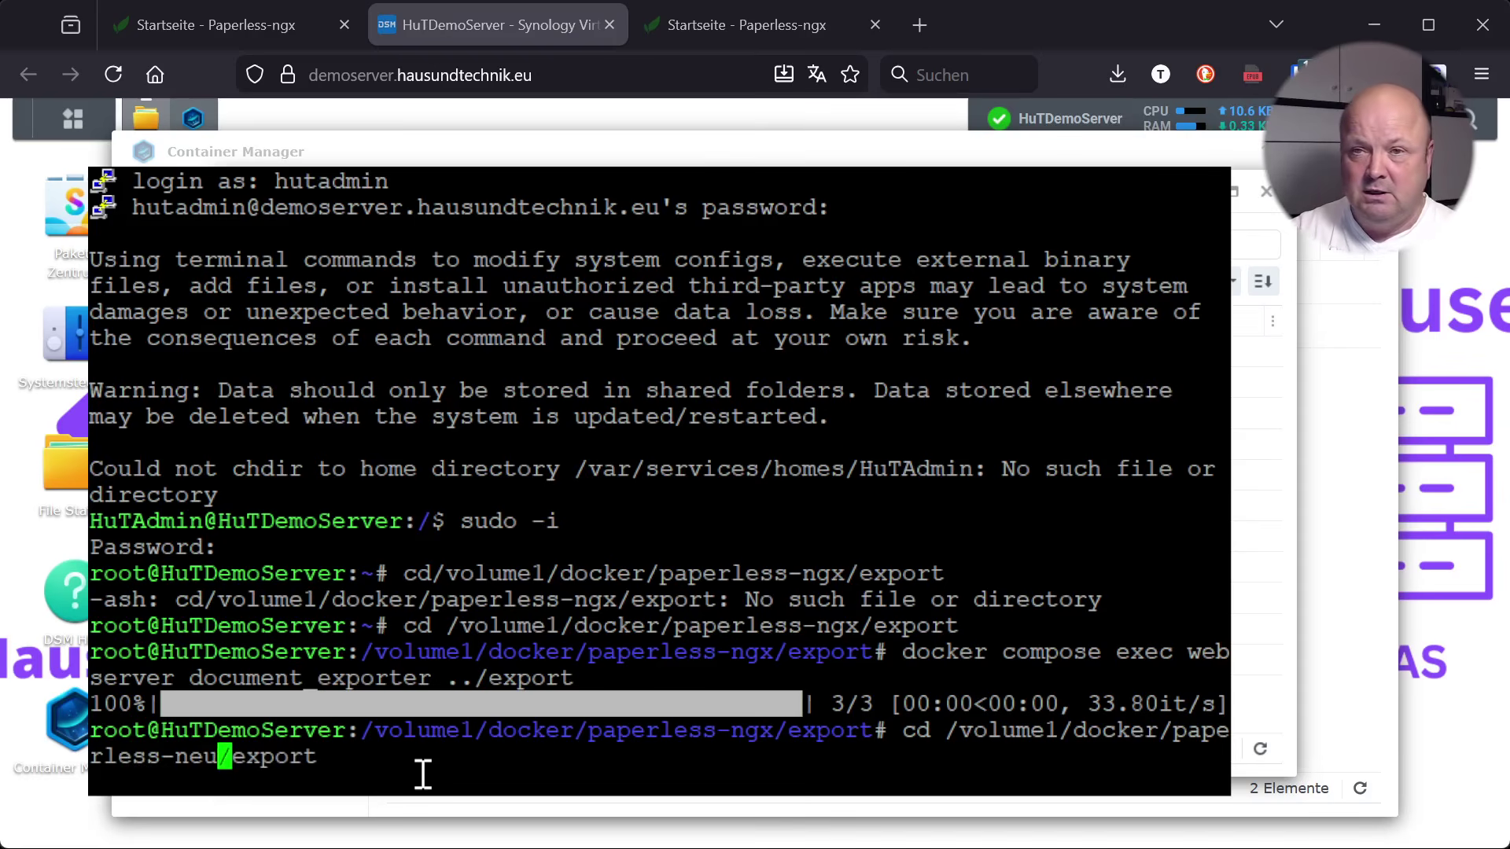
key("Return")
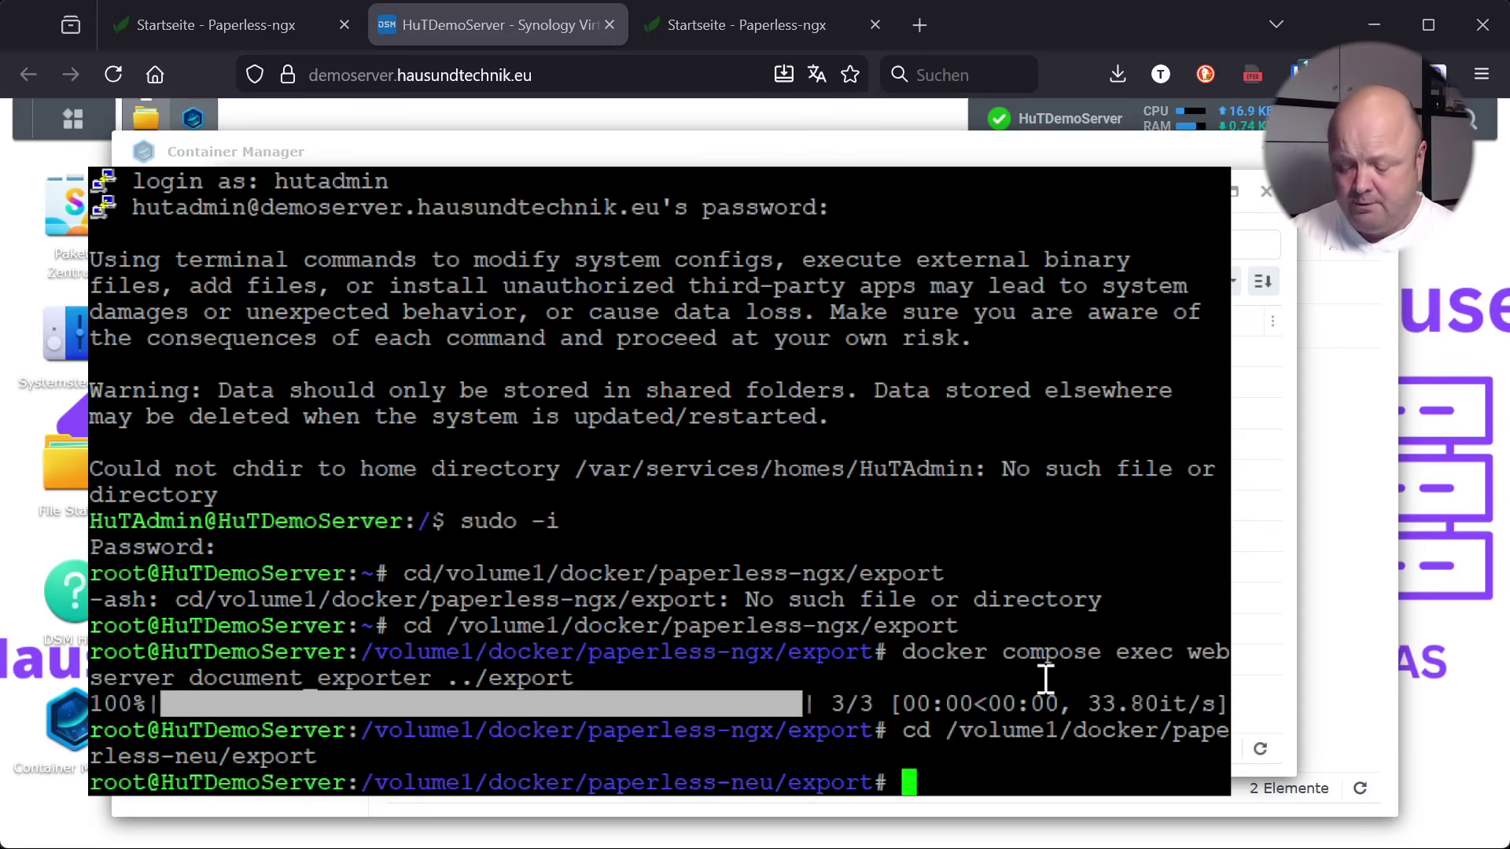
Change the recalled document_exporter command to document_importer, run it, then return to File Station
key("Up")
key("Up")
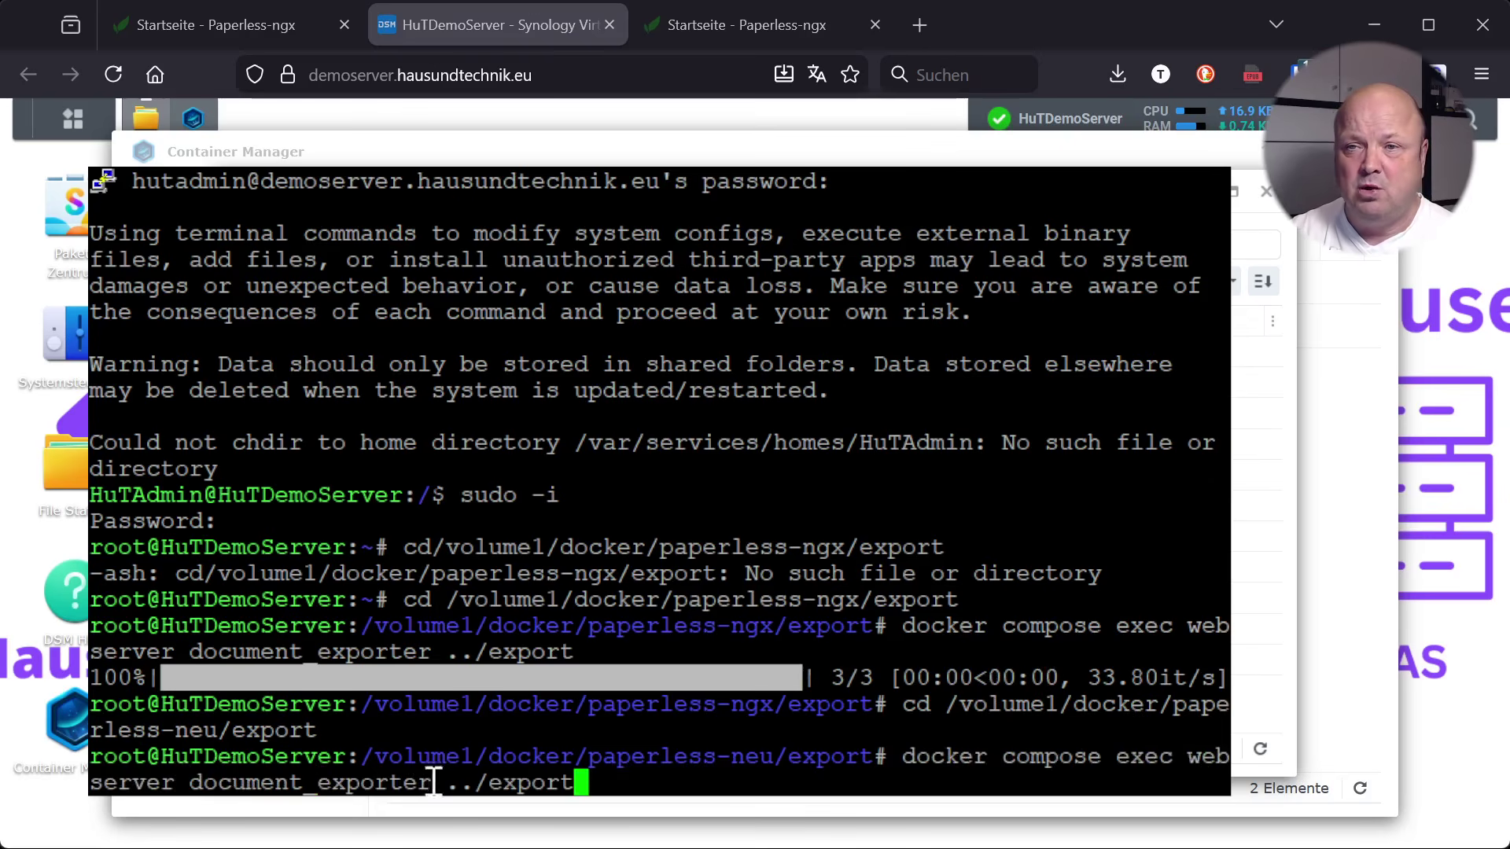
key("Left")
key("Left")
key("Left")
key("Left")
key("Left")
key("Left")
key("Left")
key("Left")
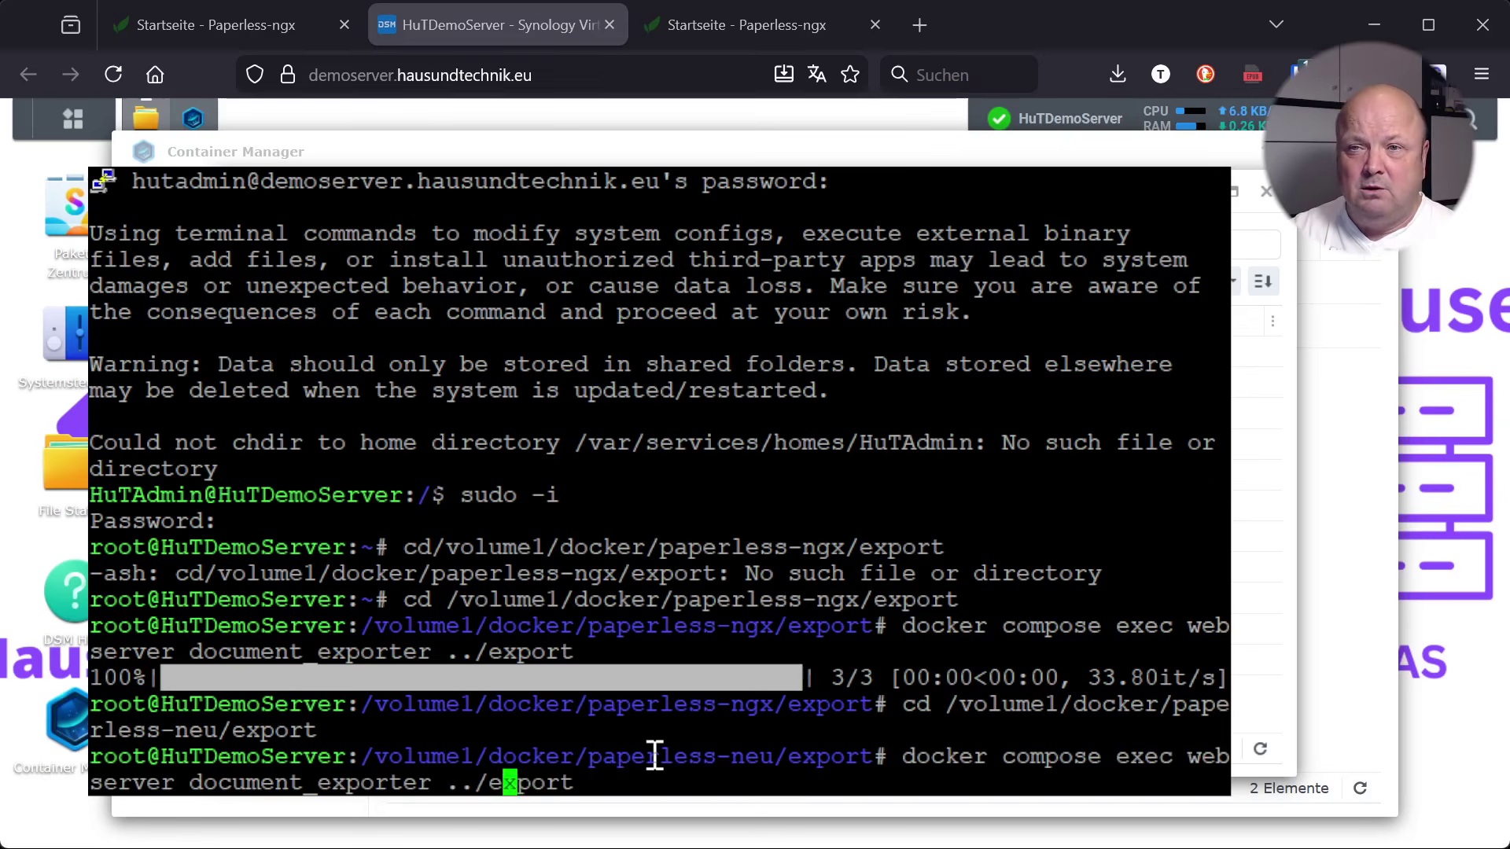
key("Left")
key("Left")
key("BackSpace")
key("BackSpace")
key("BackSpace")
key("BackSpace")
key("BackSpace")
key("BackSpace")
key("BackSpace")
key("BackSpace")
type("importer")
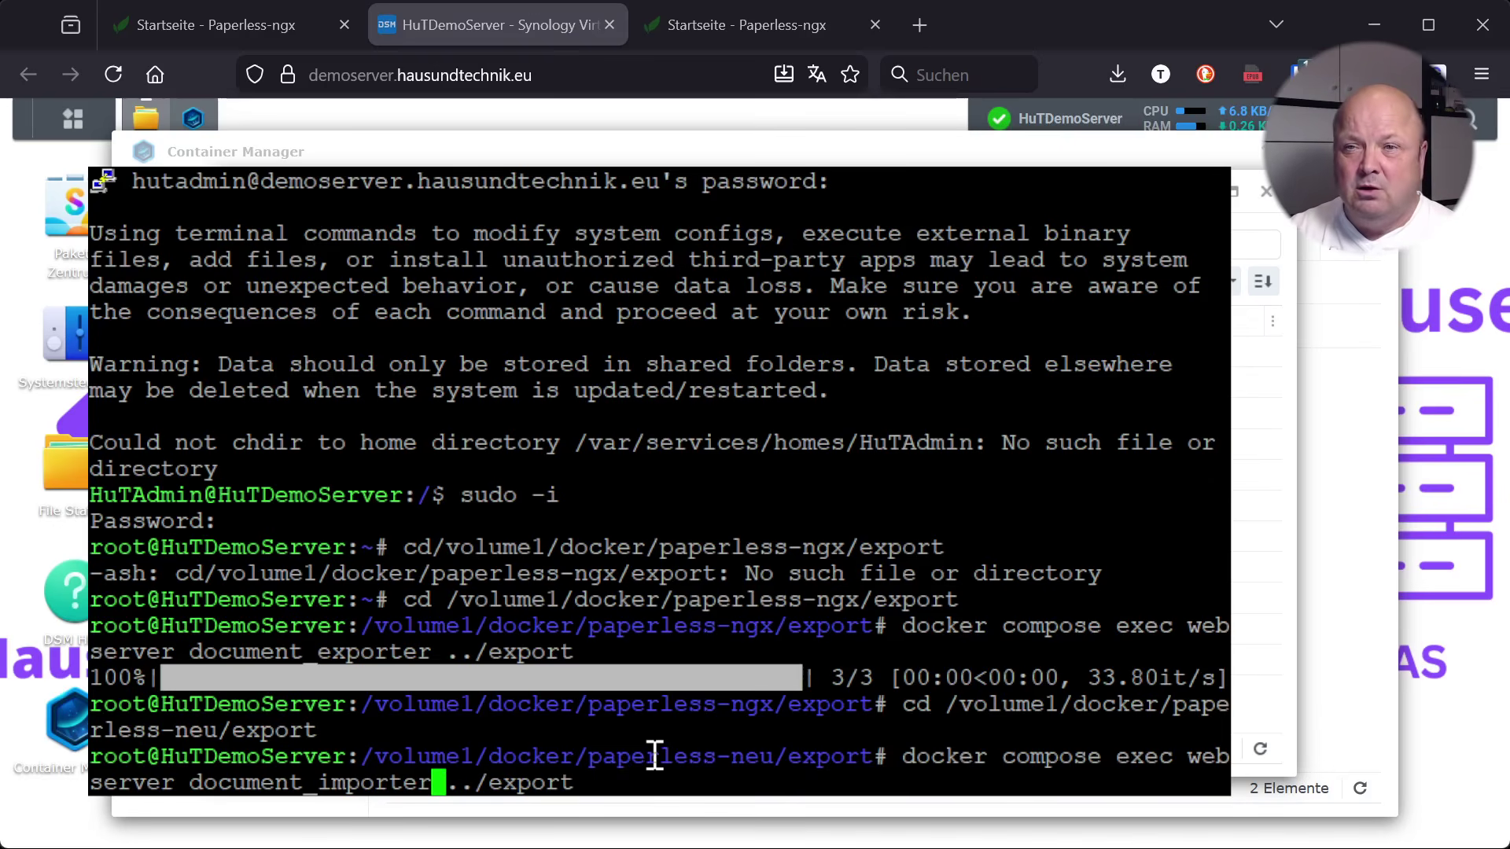
key("Right")
key("Right")
key("Right")
key("Right")
key("Right")
key("Right")
key("Right")
key("Right")
key("Right")
key("Right")
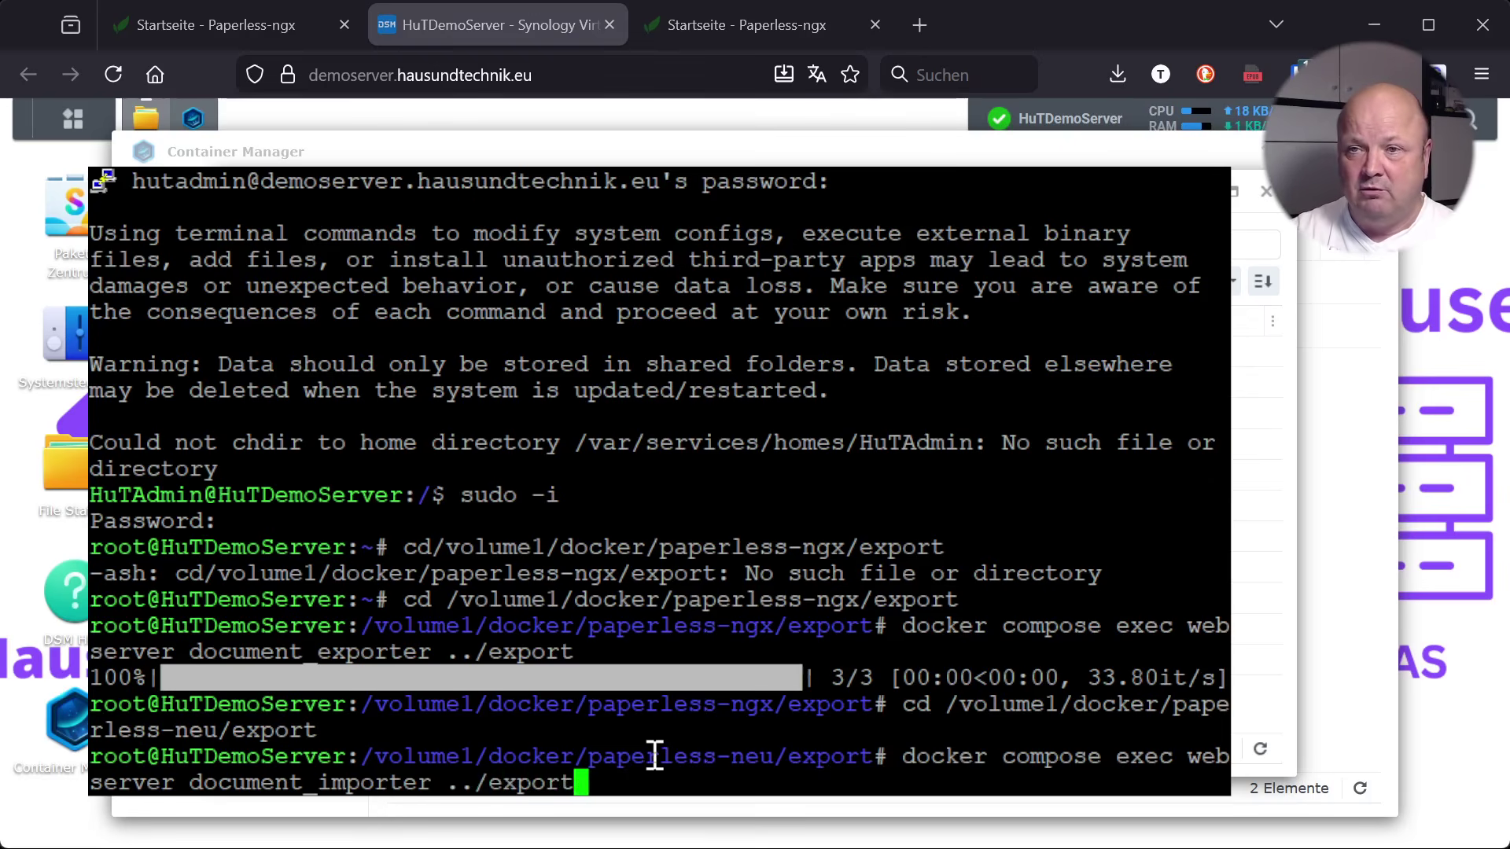
key("Return")
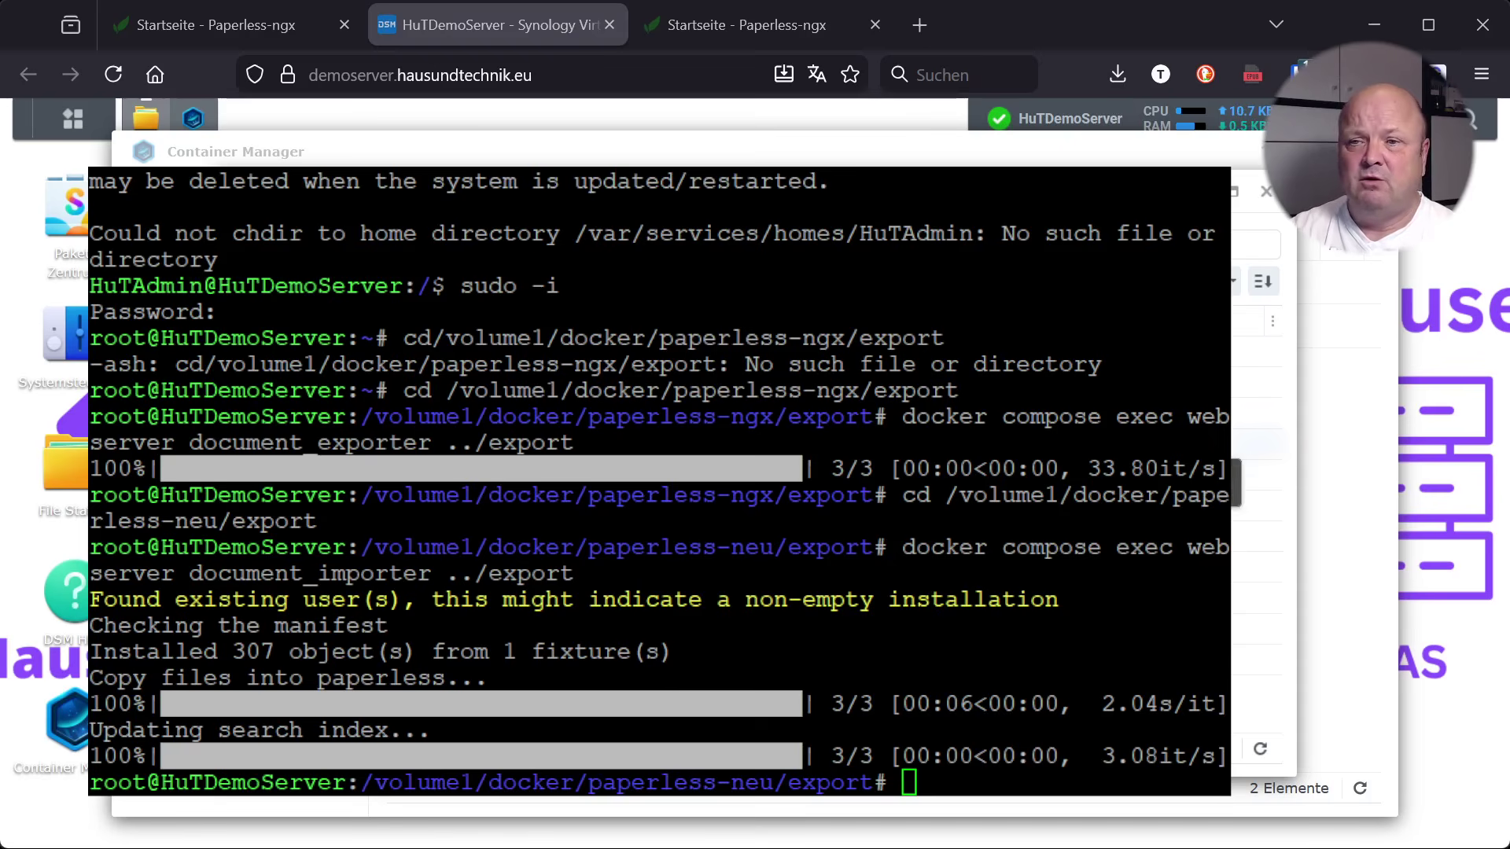
key("alt+Tab")
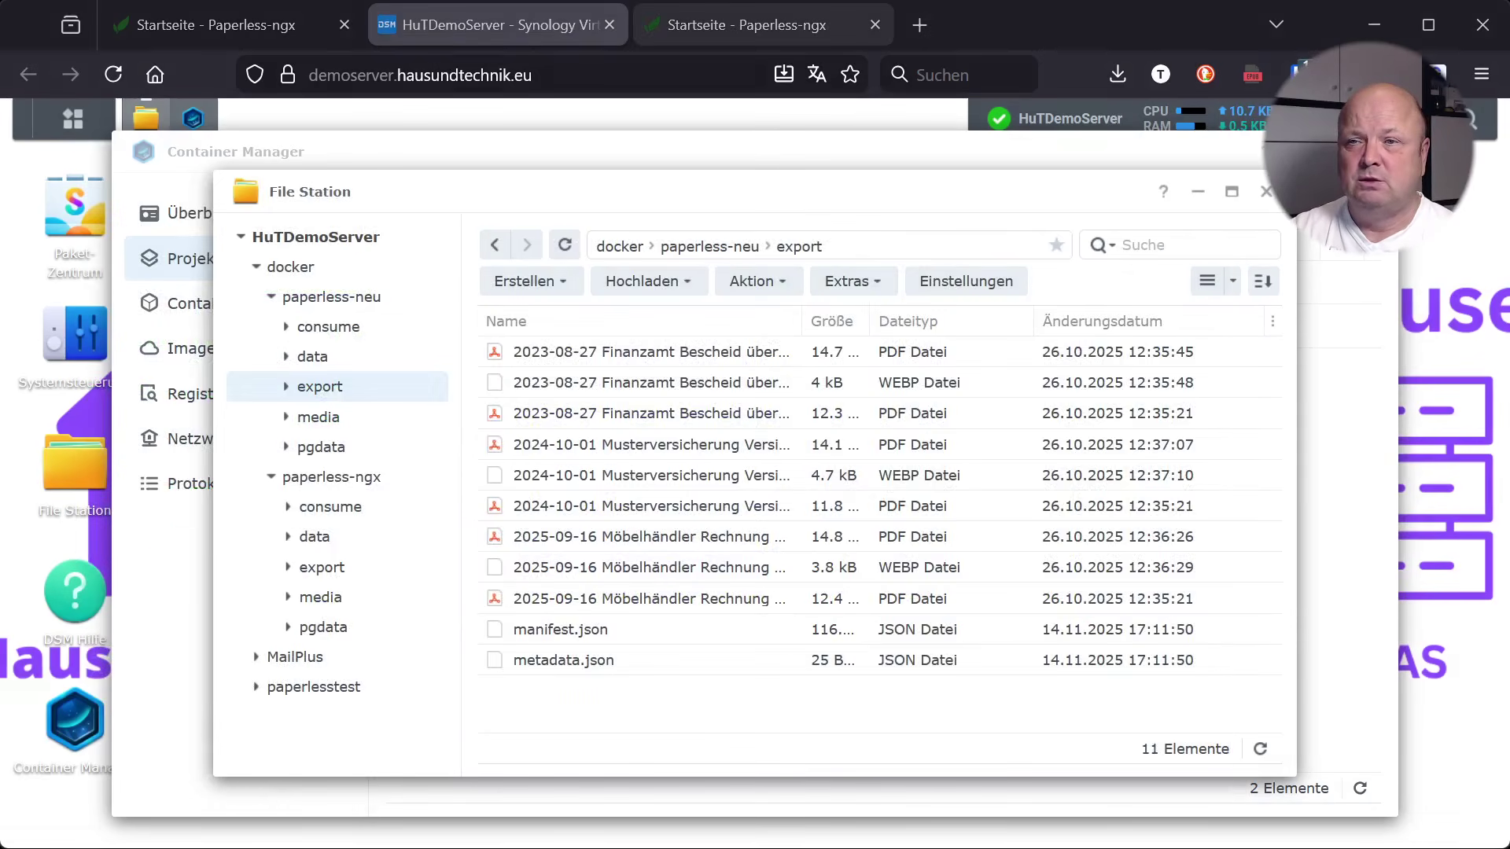
Reload the Paperless-ngx tab and sign in again as admin with the password
left_click(735, 29)
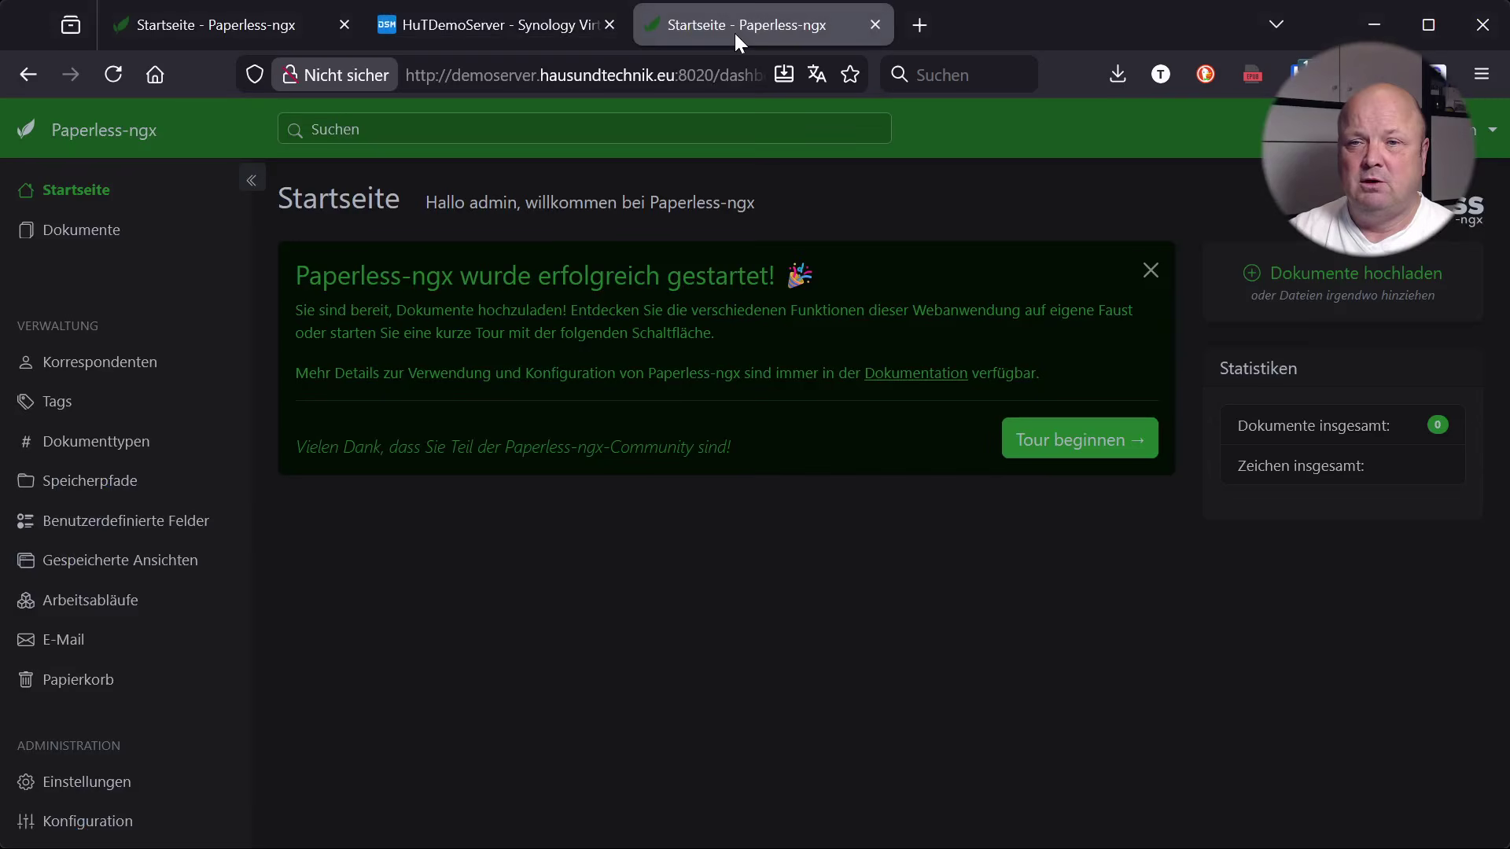
left_click(113, 76)
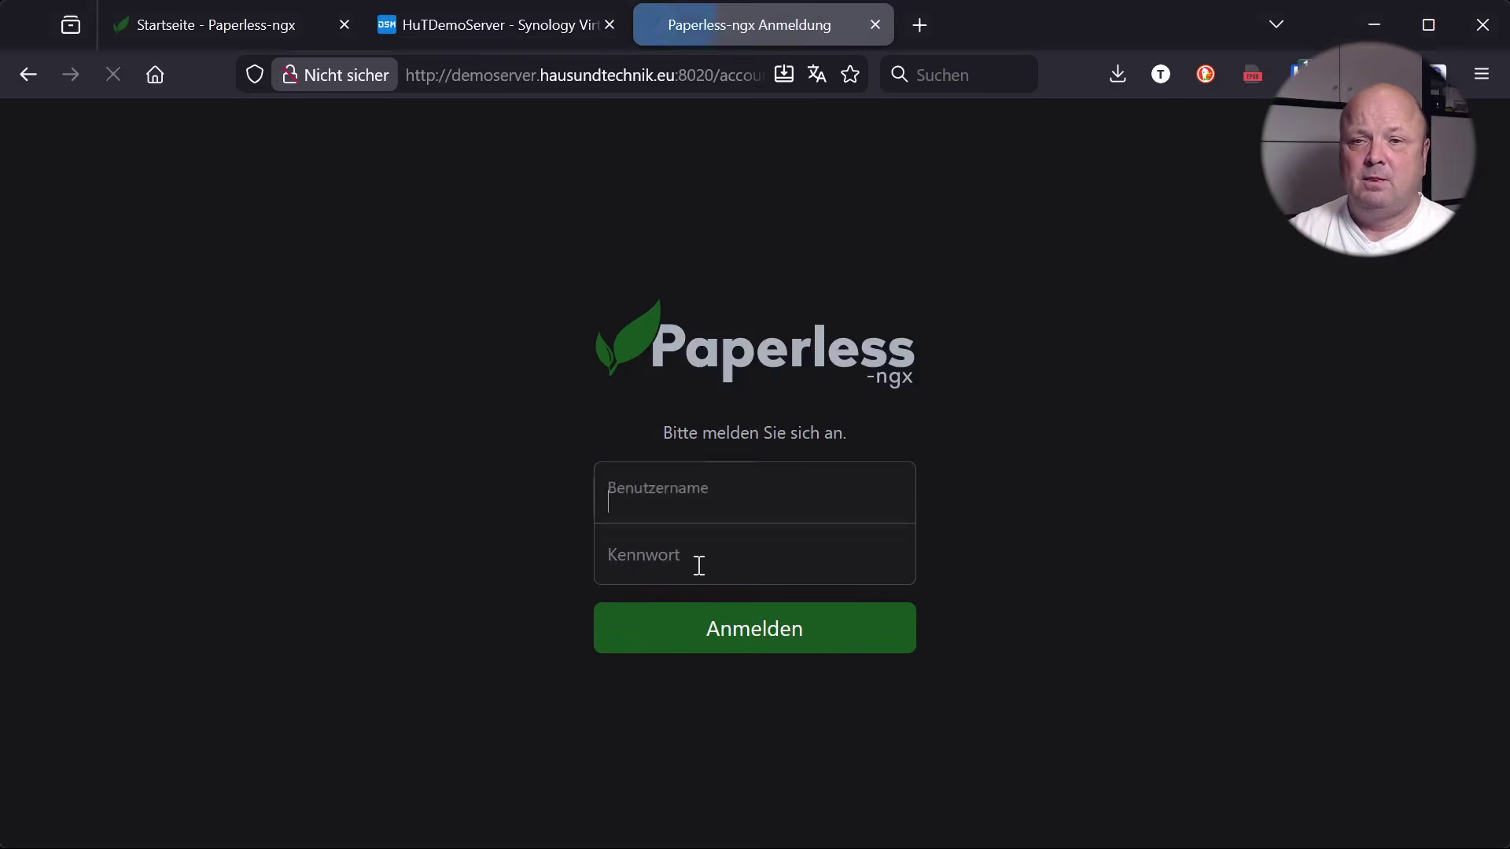
type("admin")
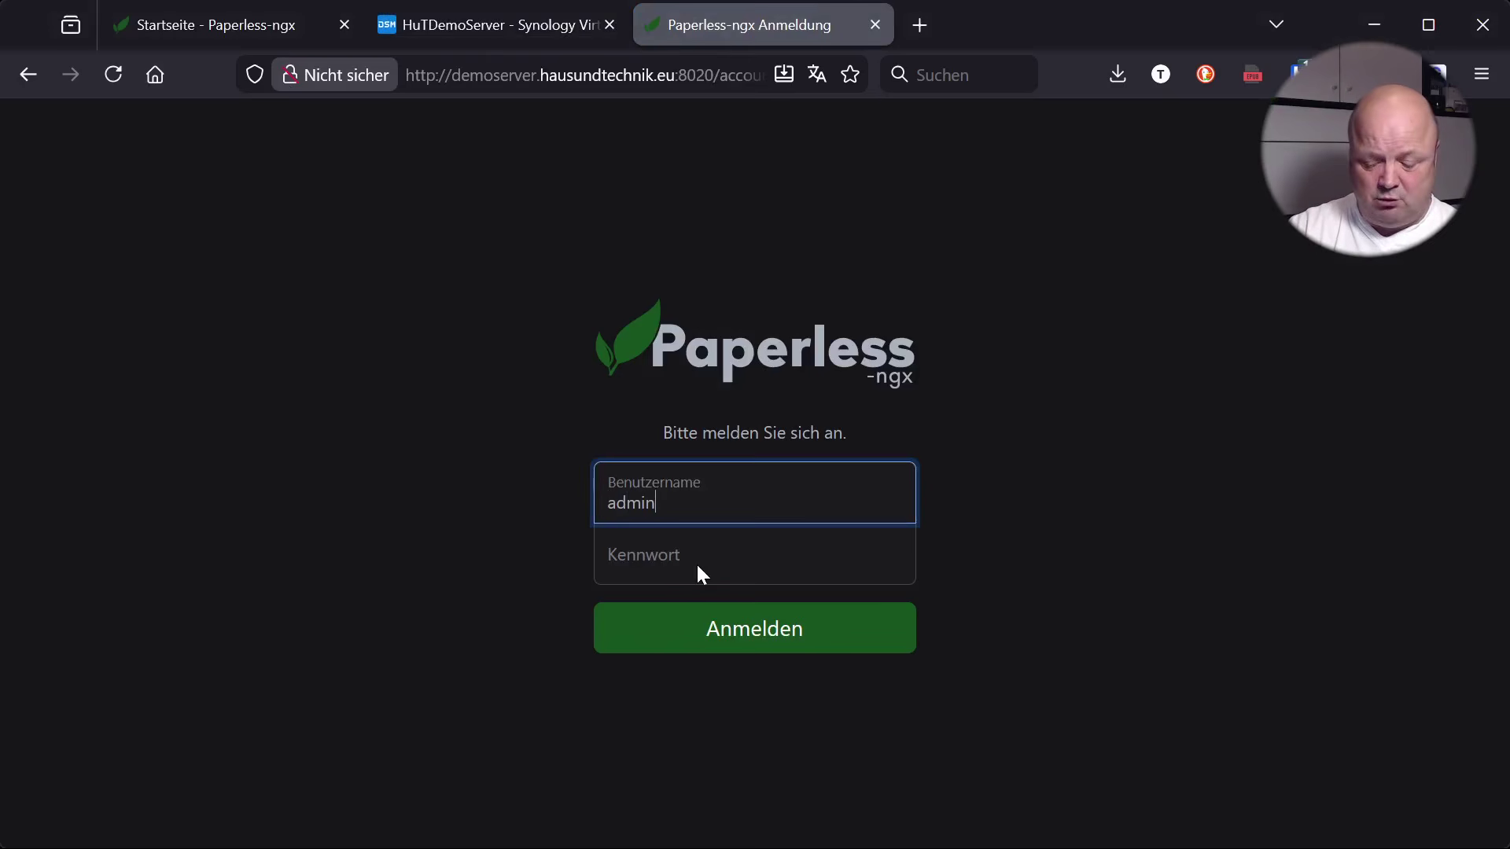
key("Tab")
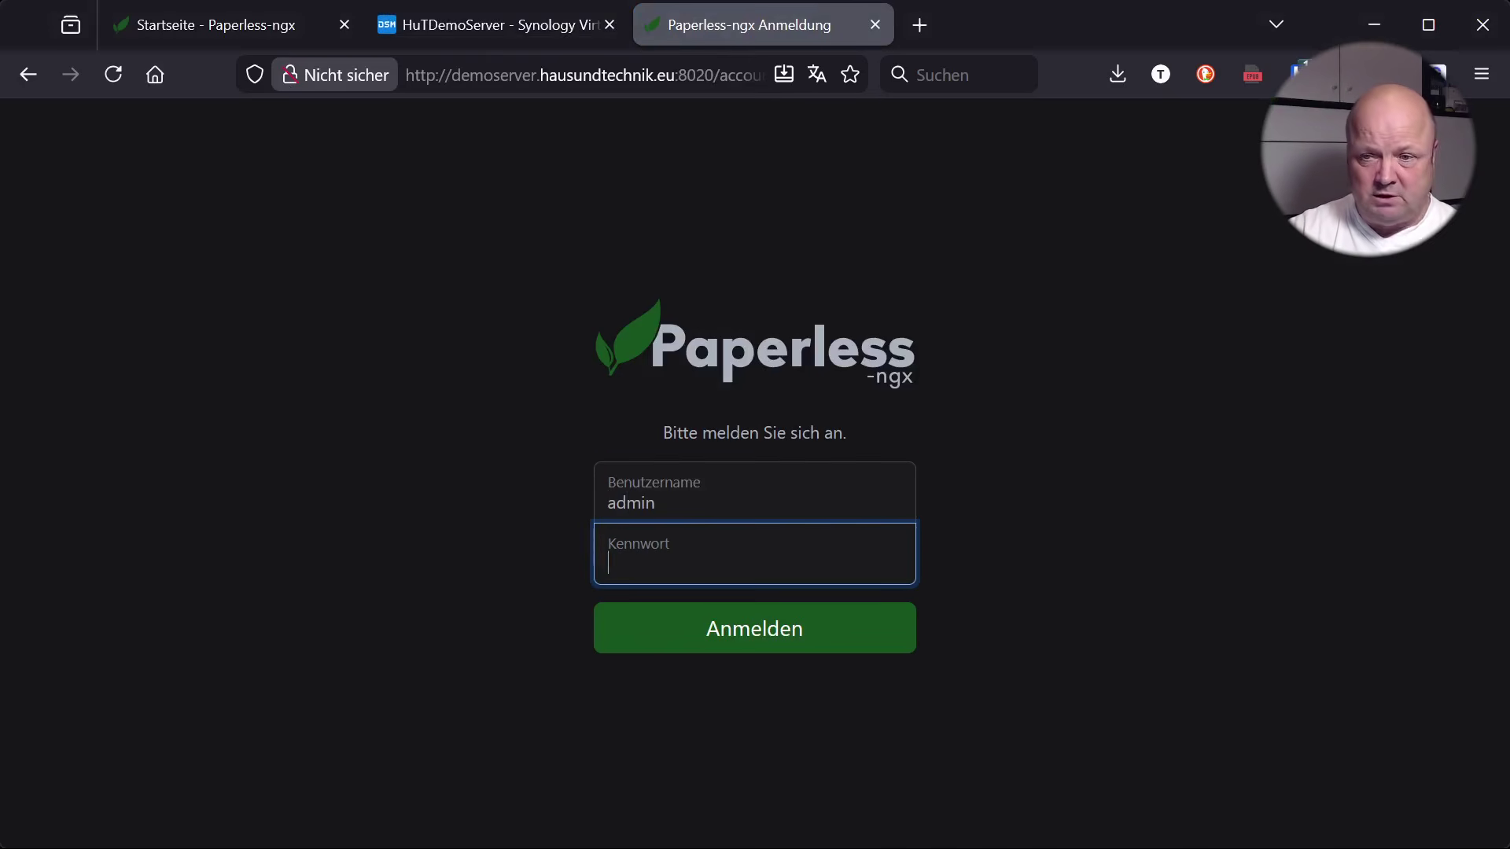
type("•••••••")
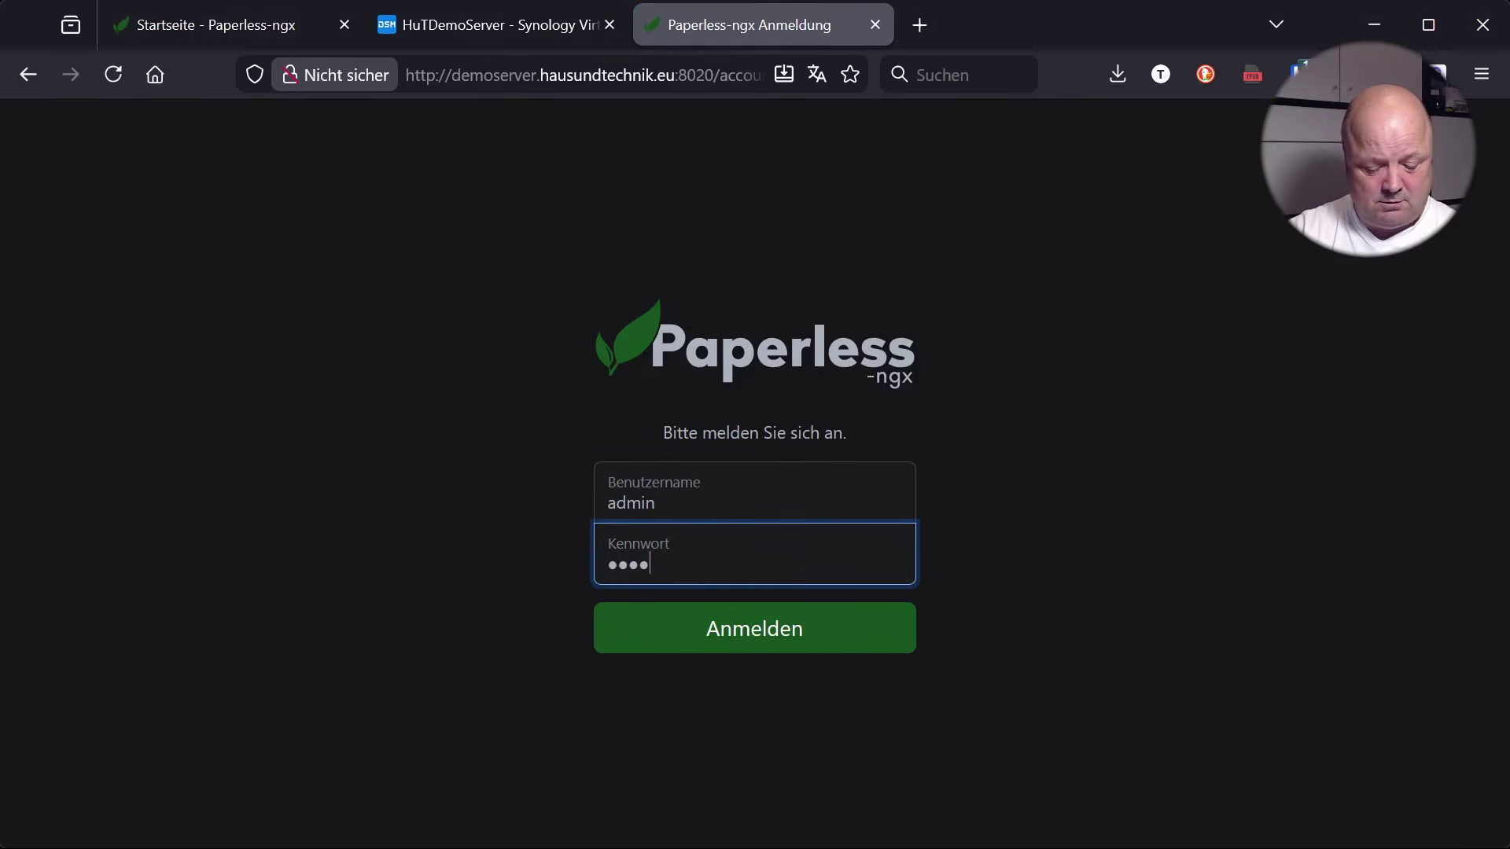
key("Return")
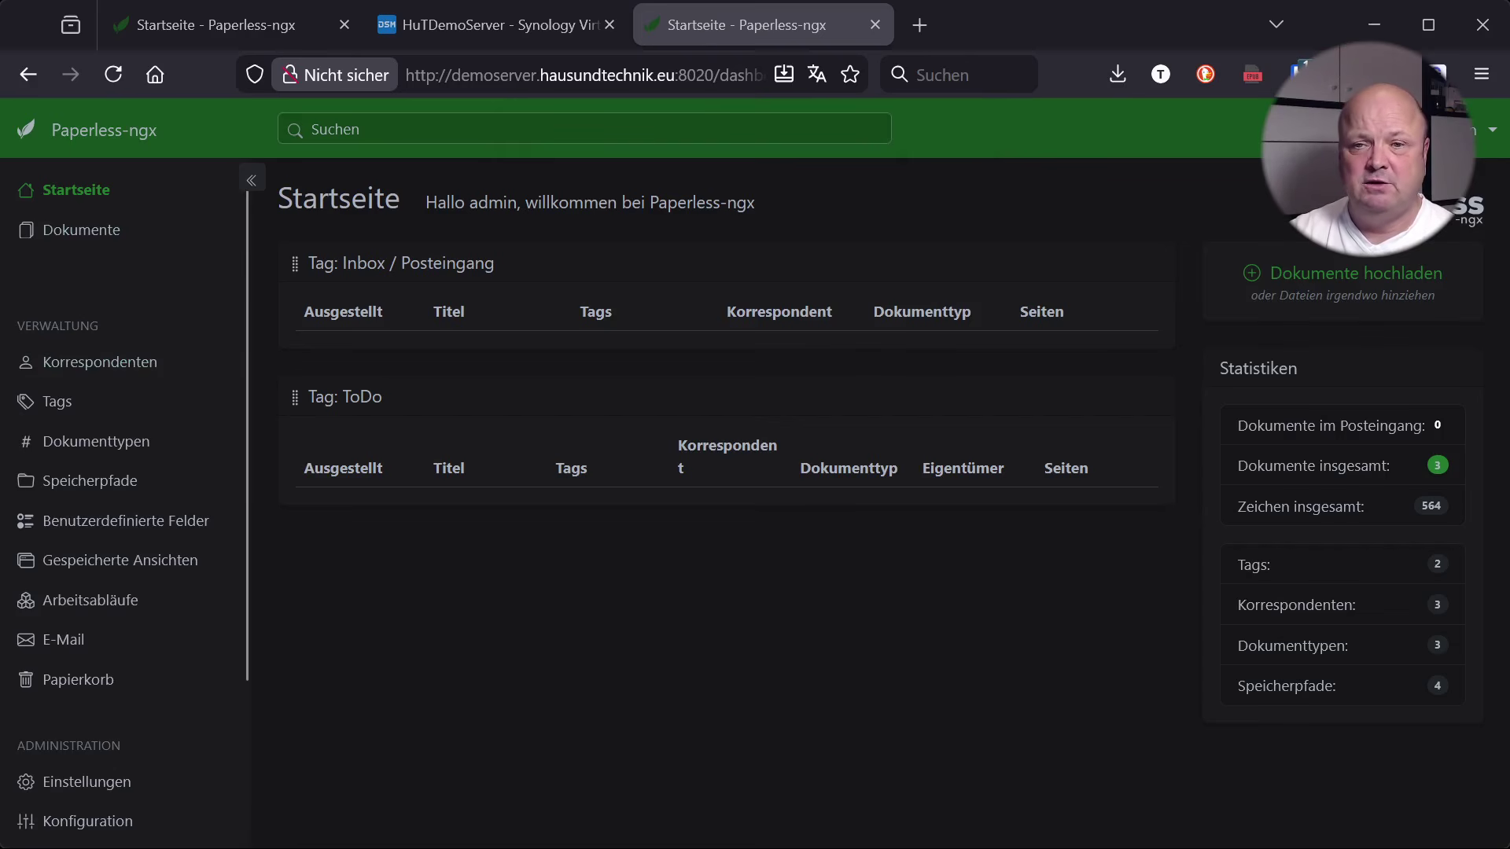
Open the Bescheid über Teppichmustersteuer document from the documents list
left_click(81, 230)
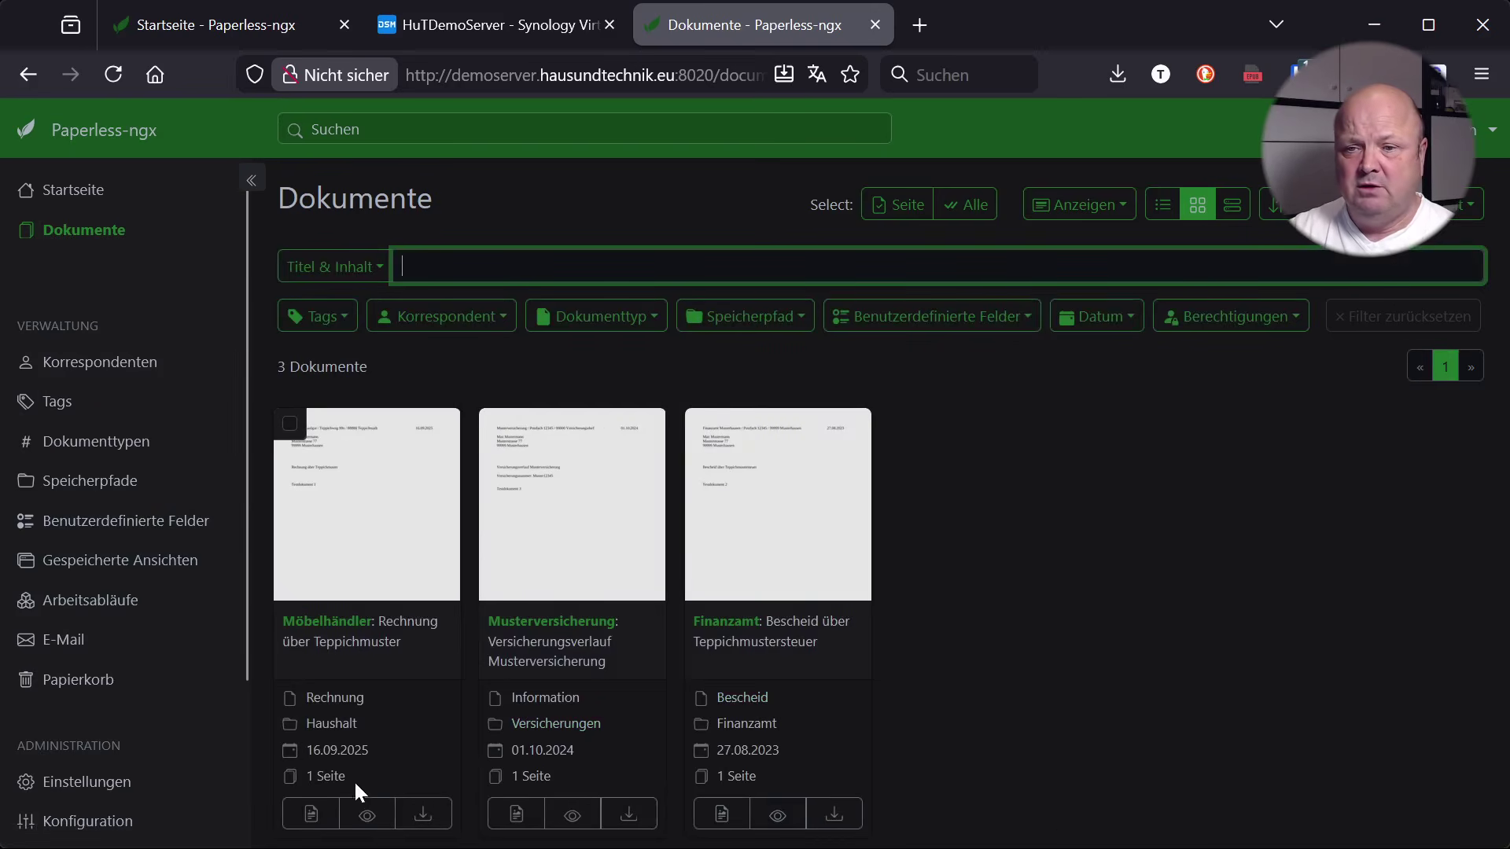
mouse_move(372, 820)
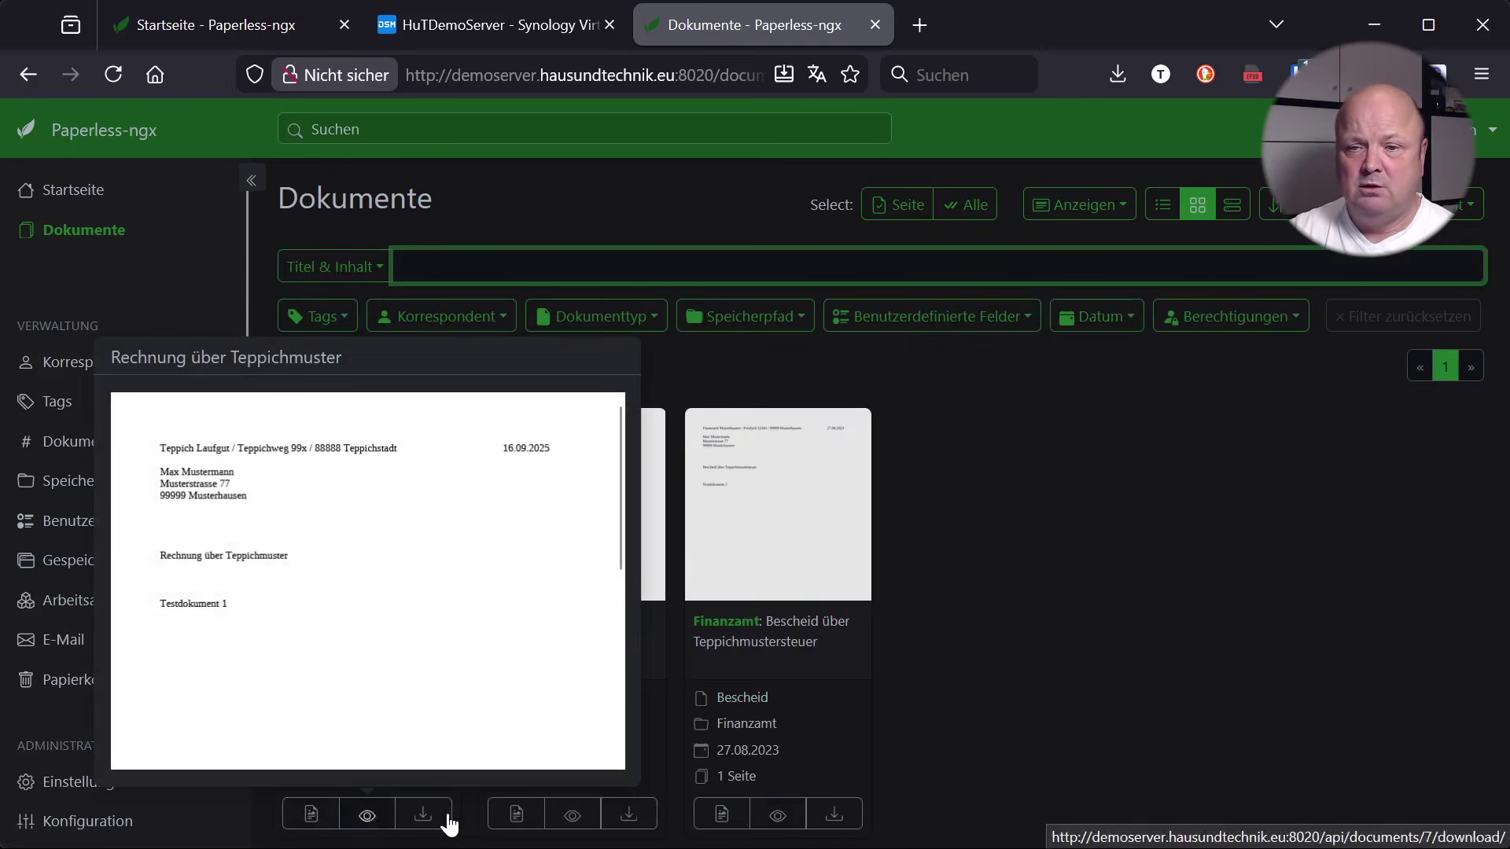
mouse_move(569, 822)
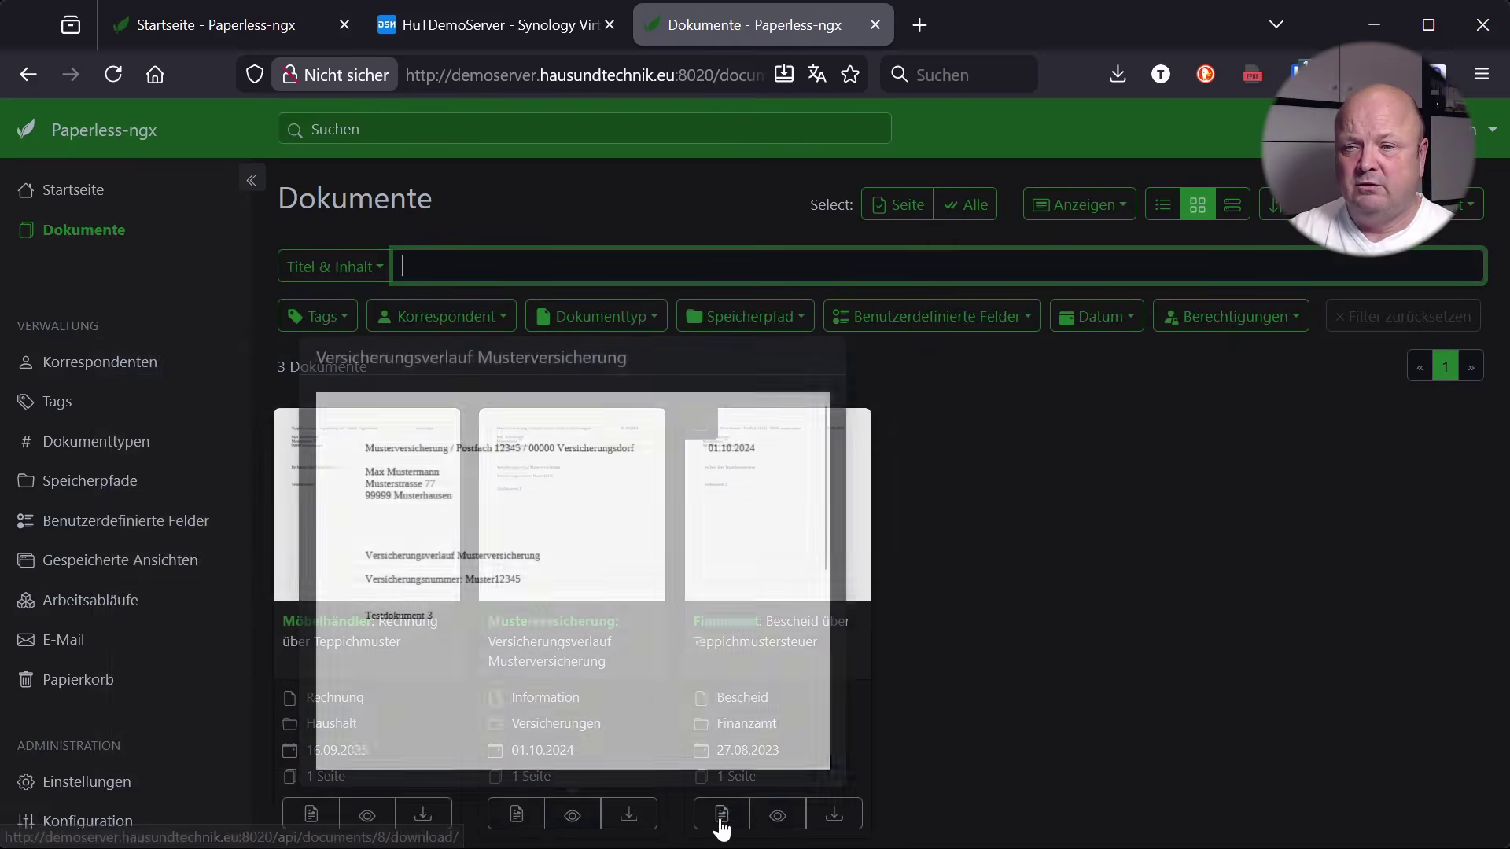
left_click(720, 815)
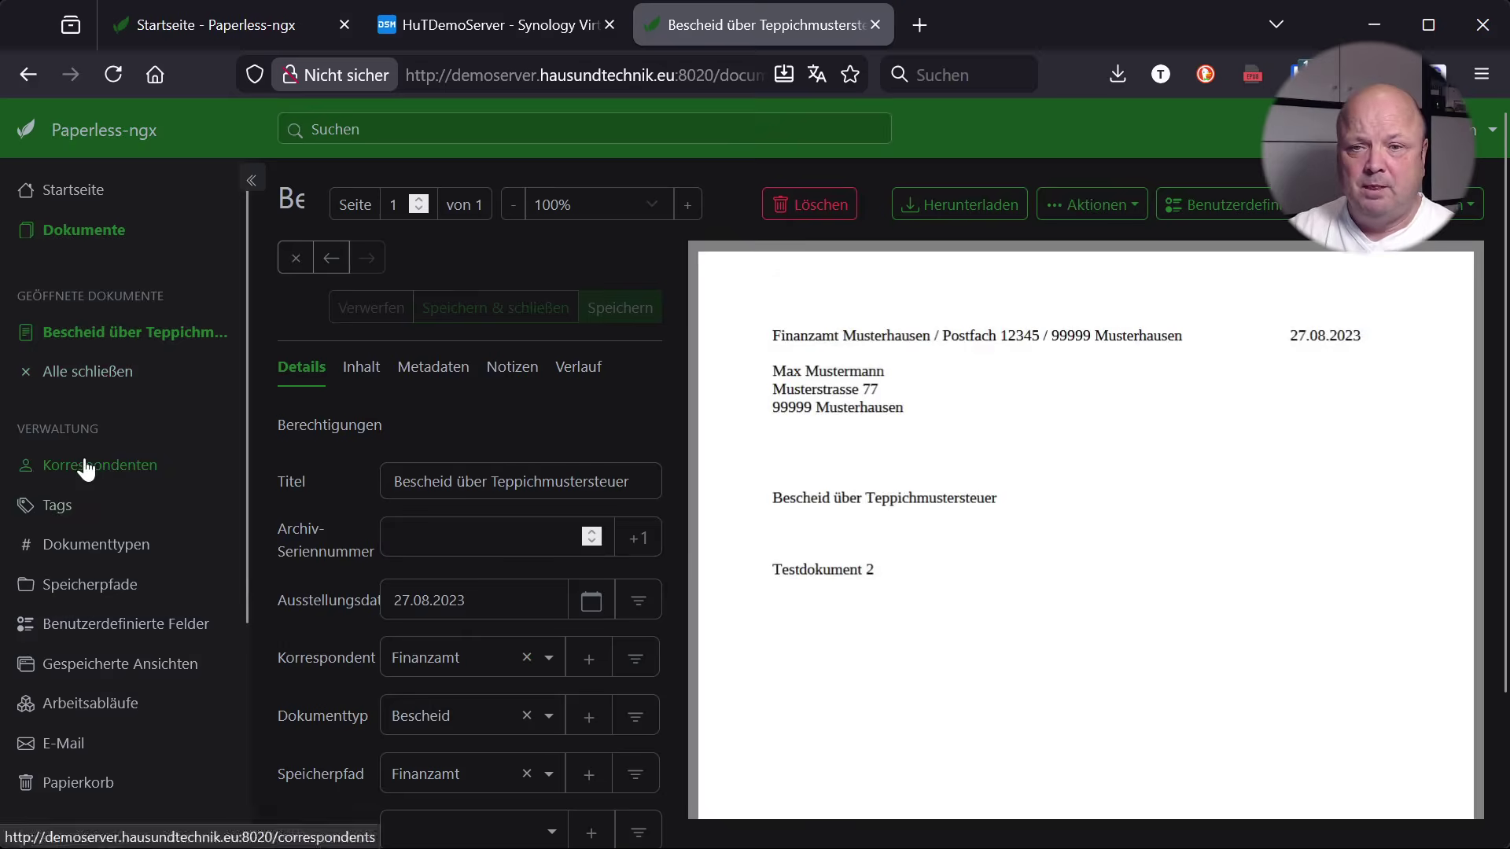
Review Korrespondenten, Tags, Dokumenttypen, Speicherpfade, Benutzerdefinierte Felder and Einstellungen, then return to Startseite
left_click(110, 465)
left_click(71, 513)
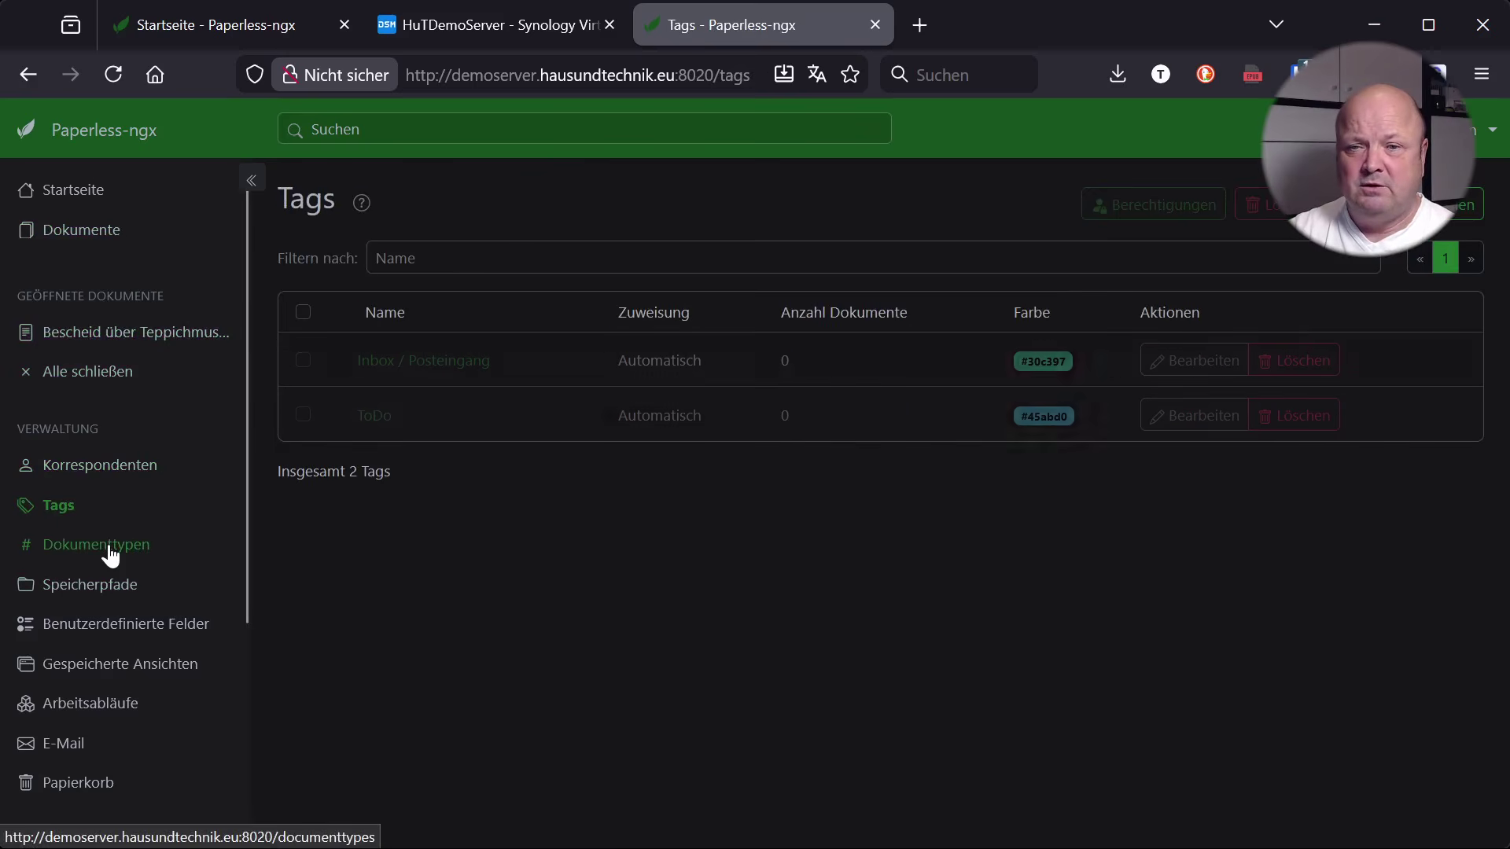
left_click(110, 550)
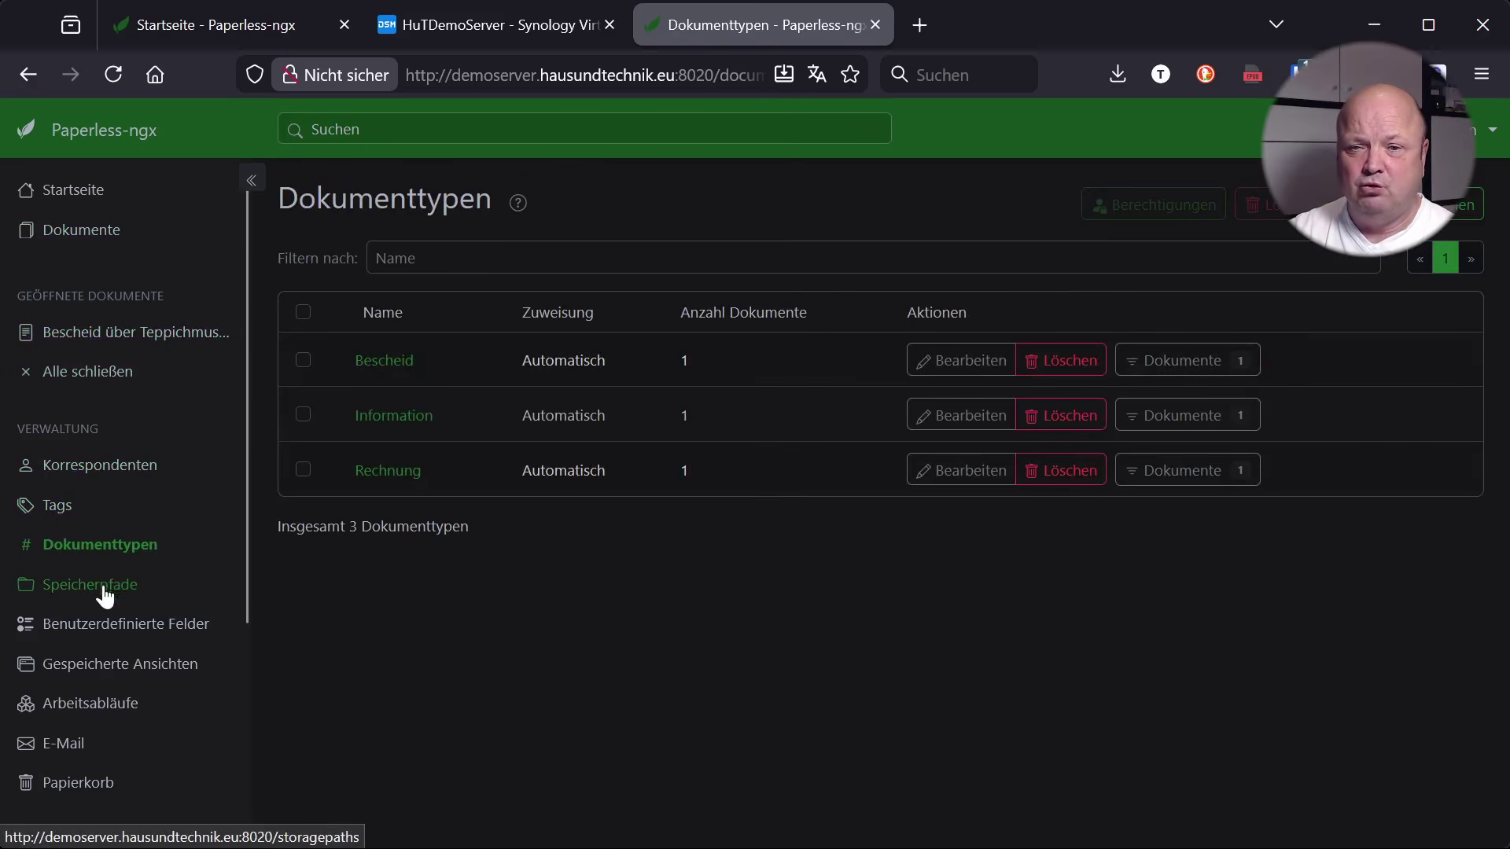
left_click(75, 586)
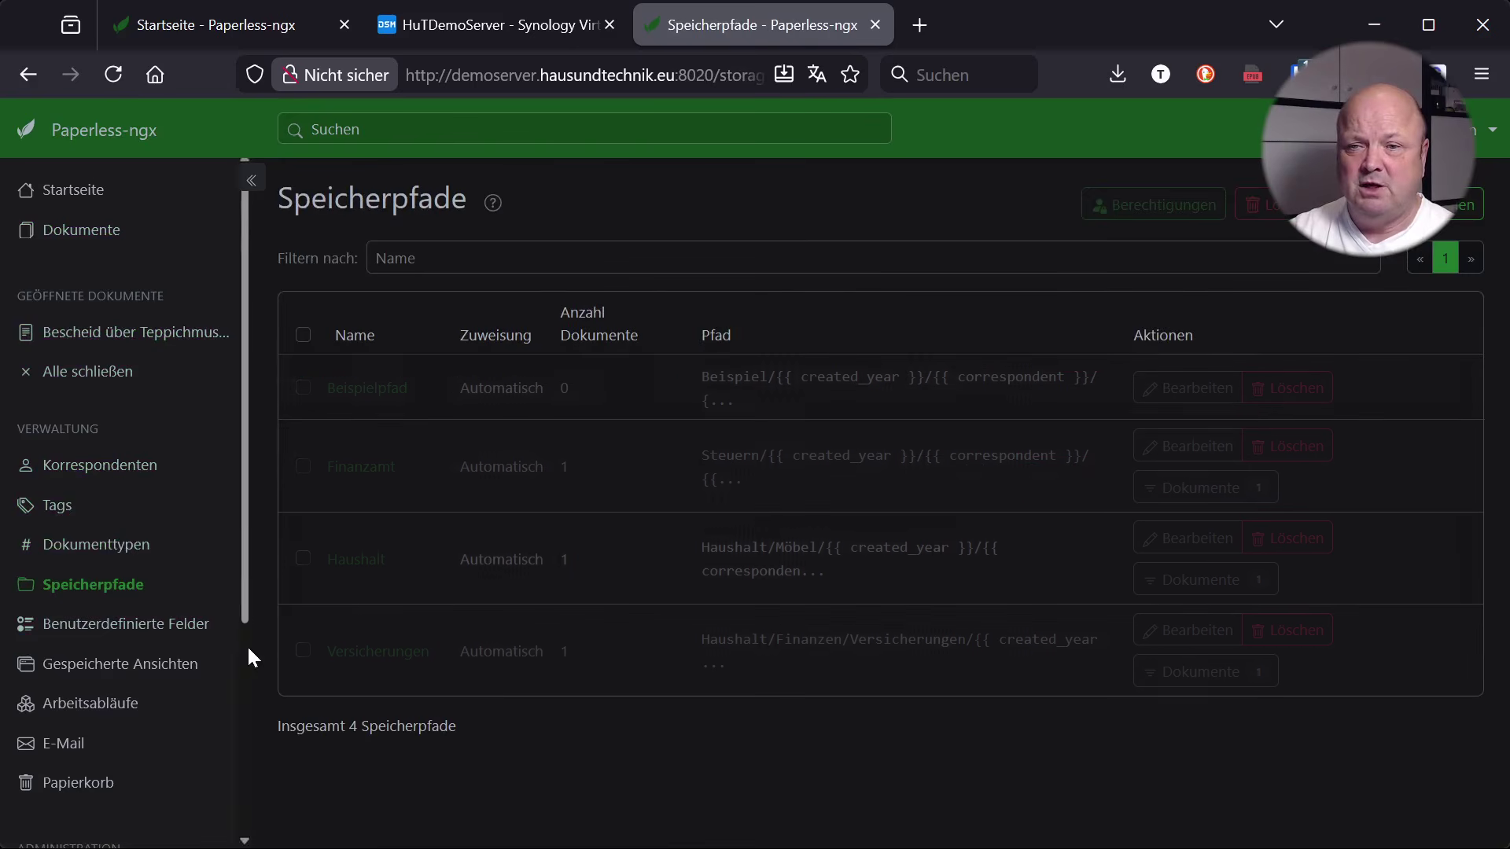
left_click(116, 636)
scroll(117, 636, "down", 3)
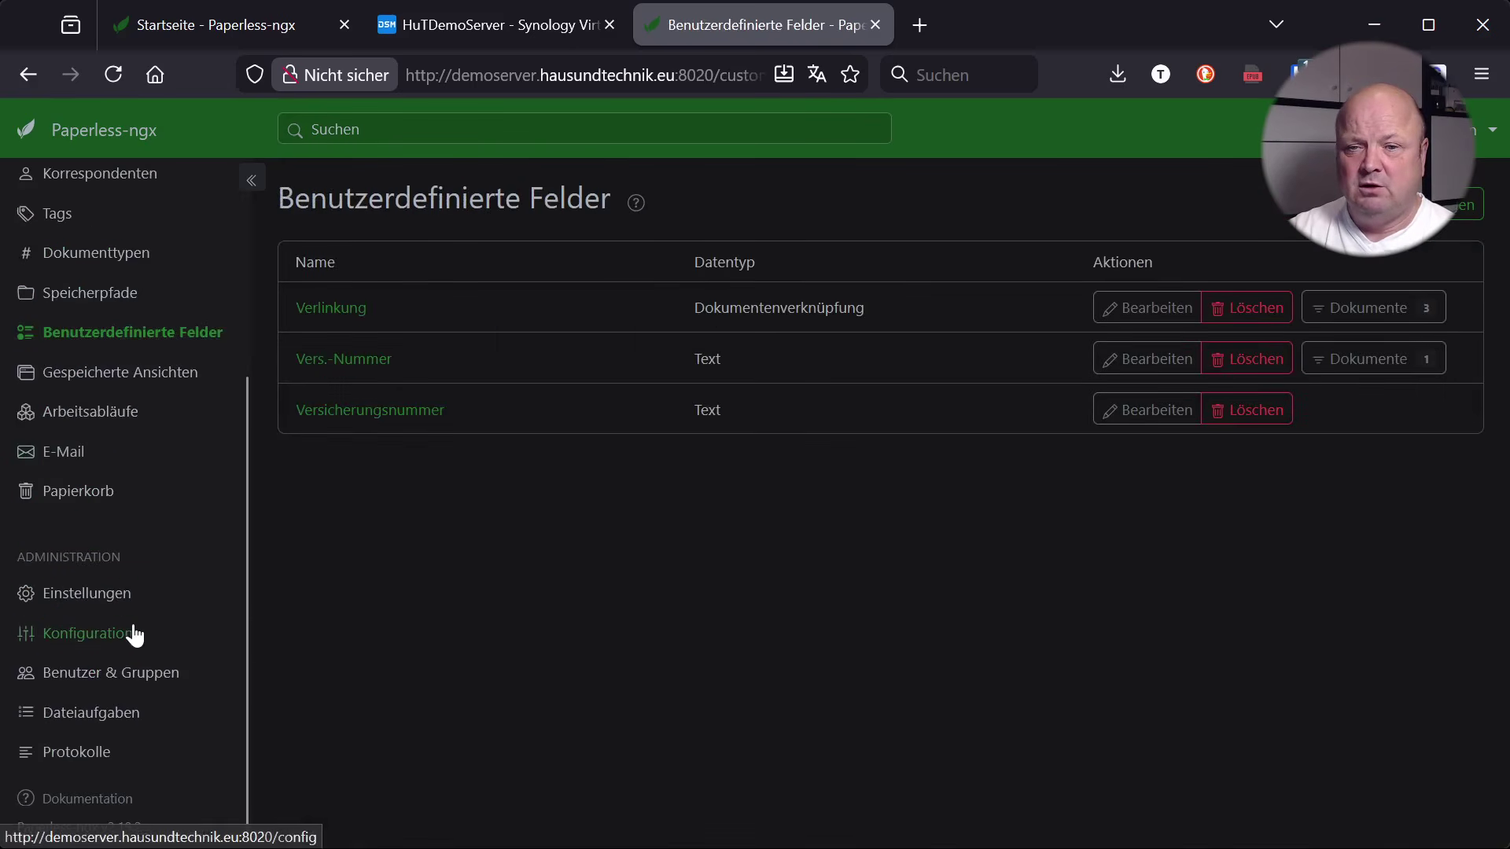
left_click(76, 605)
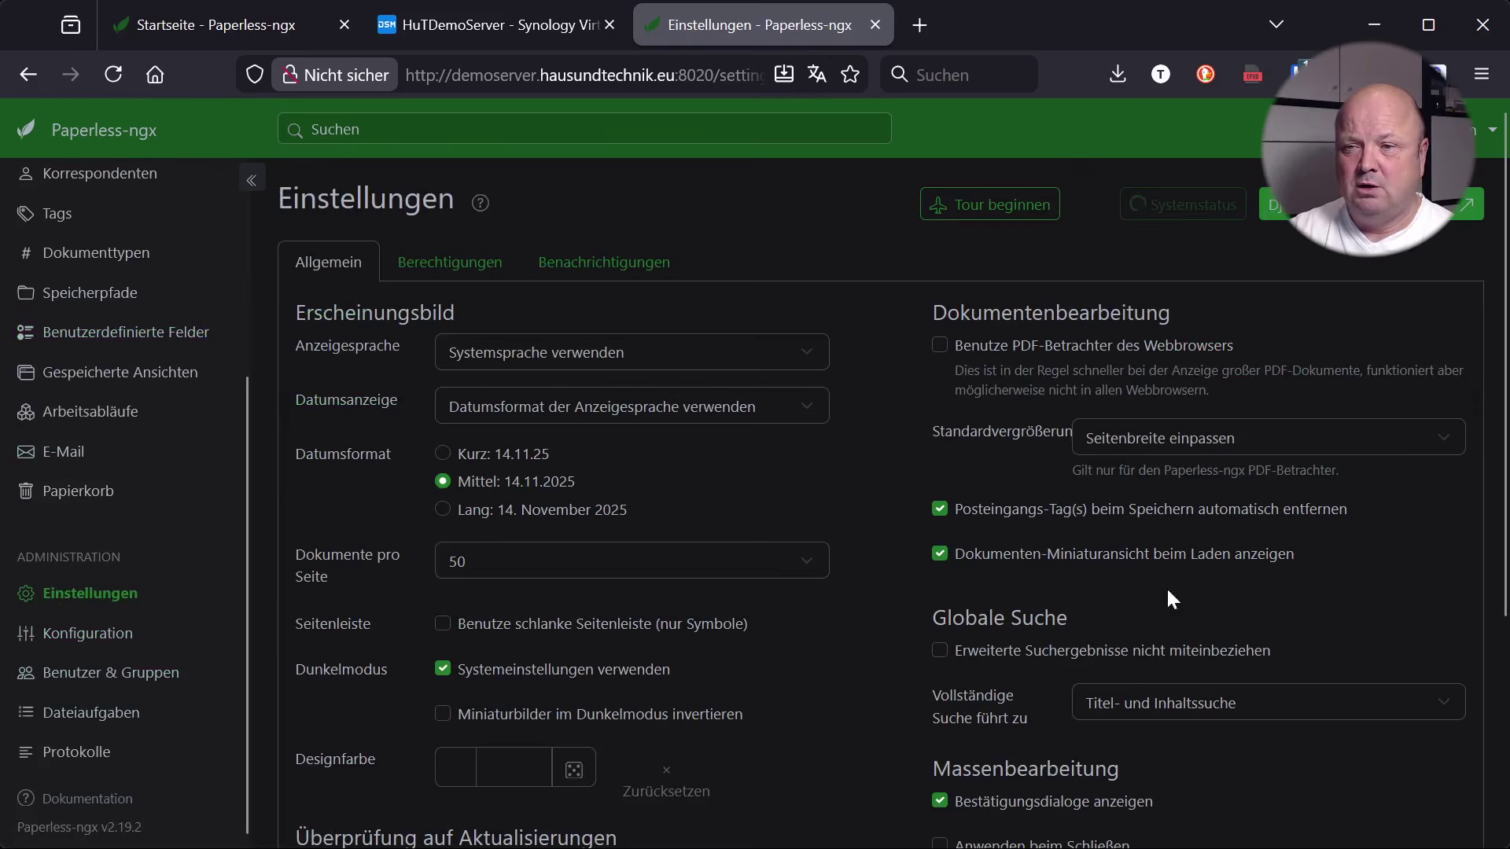
scroll(47, 567, "up", 5)
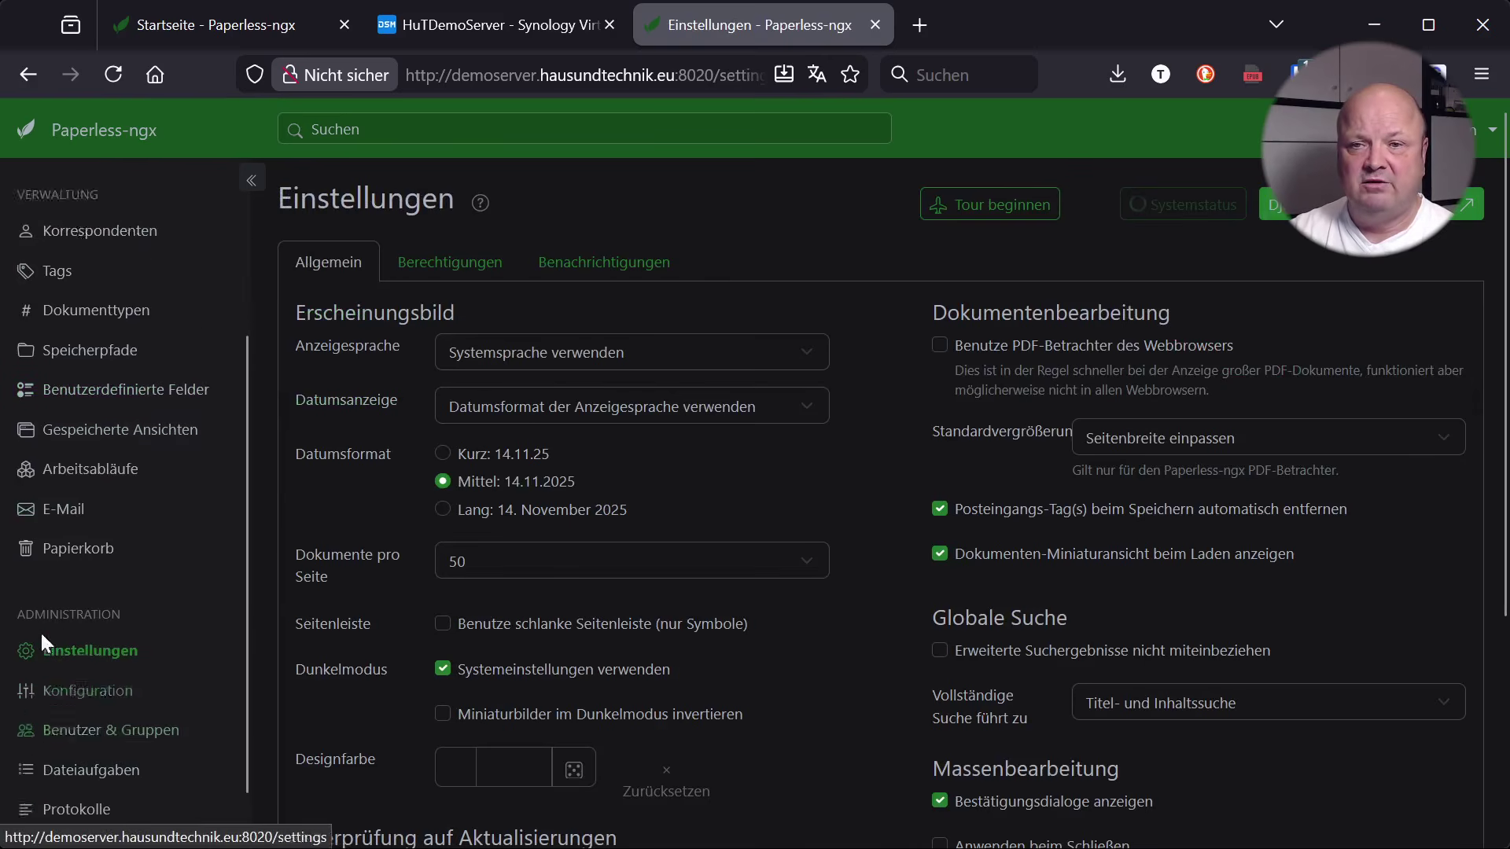
left_click(78, 202)
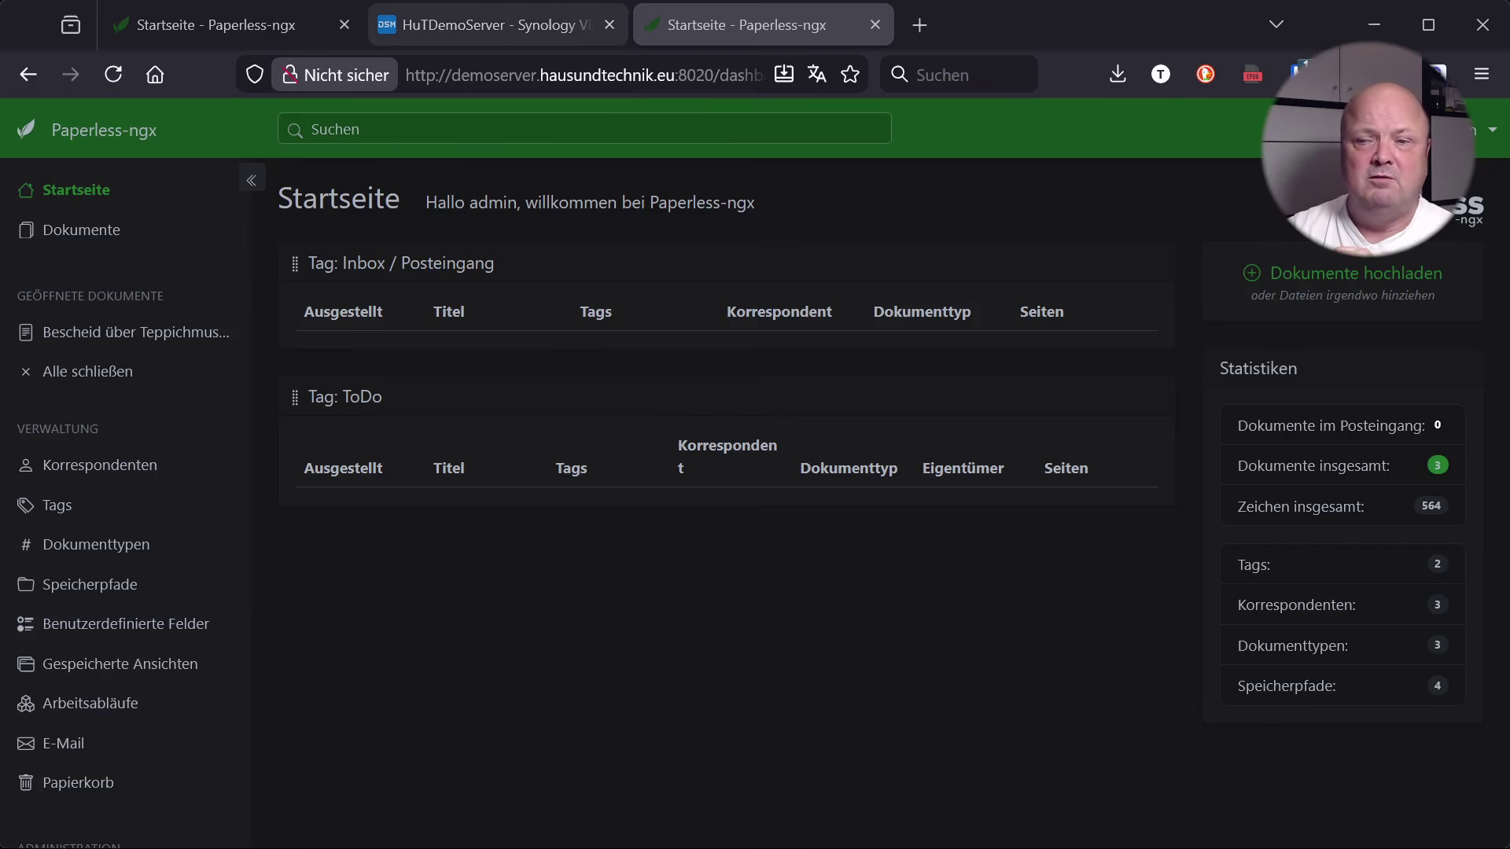
On the HuTDemoServer tab, minimize File Station and Container Manager and open Systemsteuerung
left_click(495, 24)
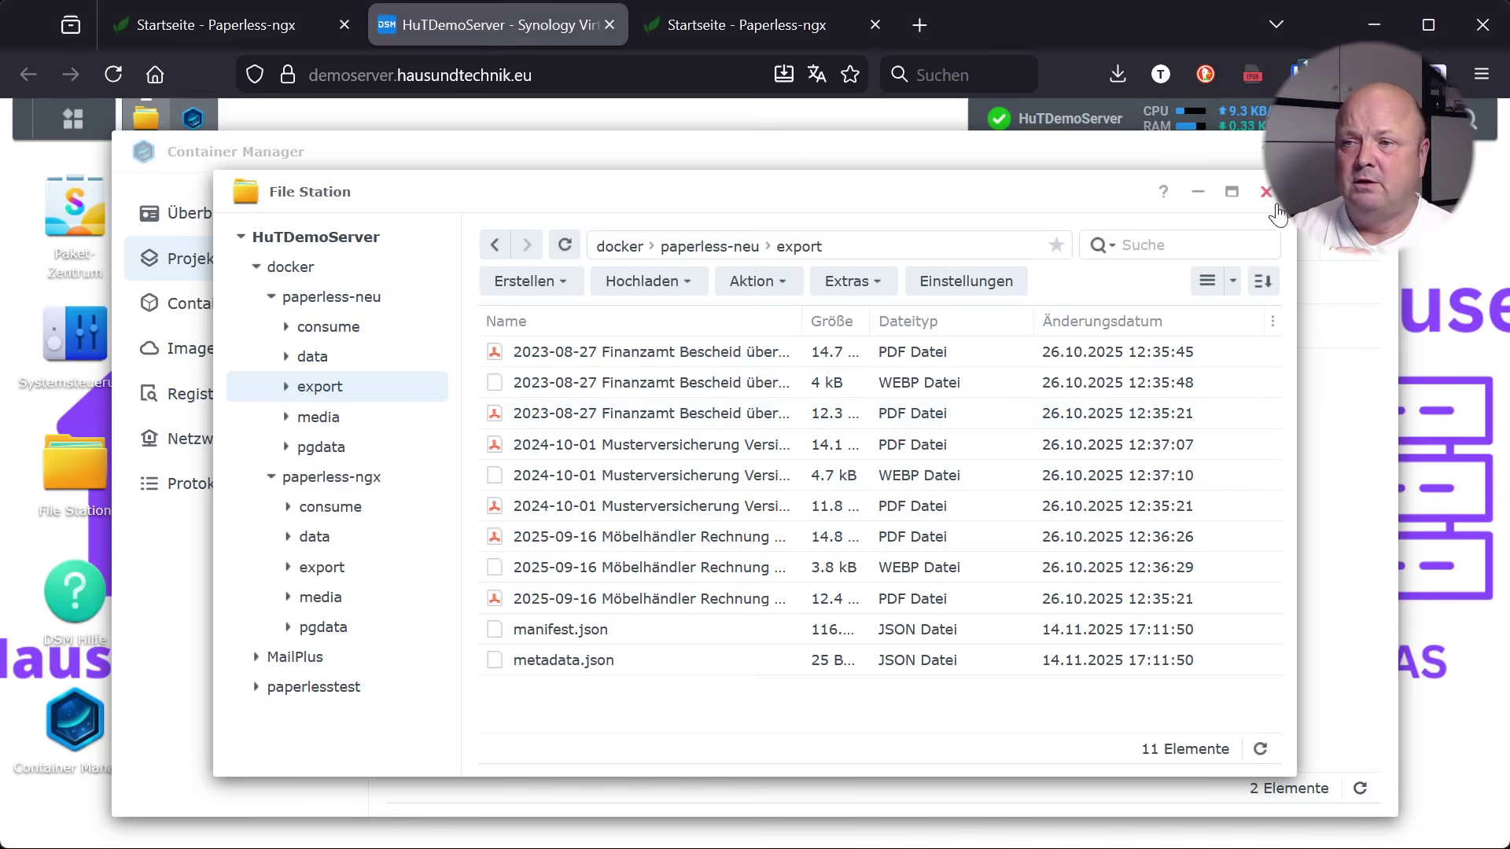
left_click(1197, 191)
left_click(1299, 151)
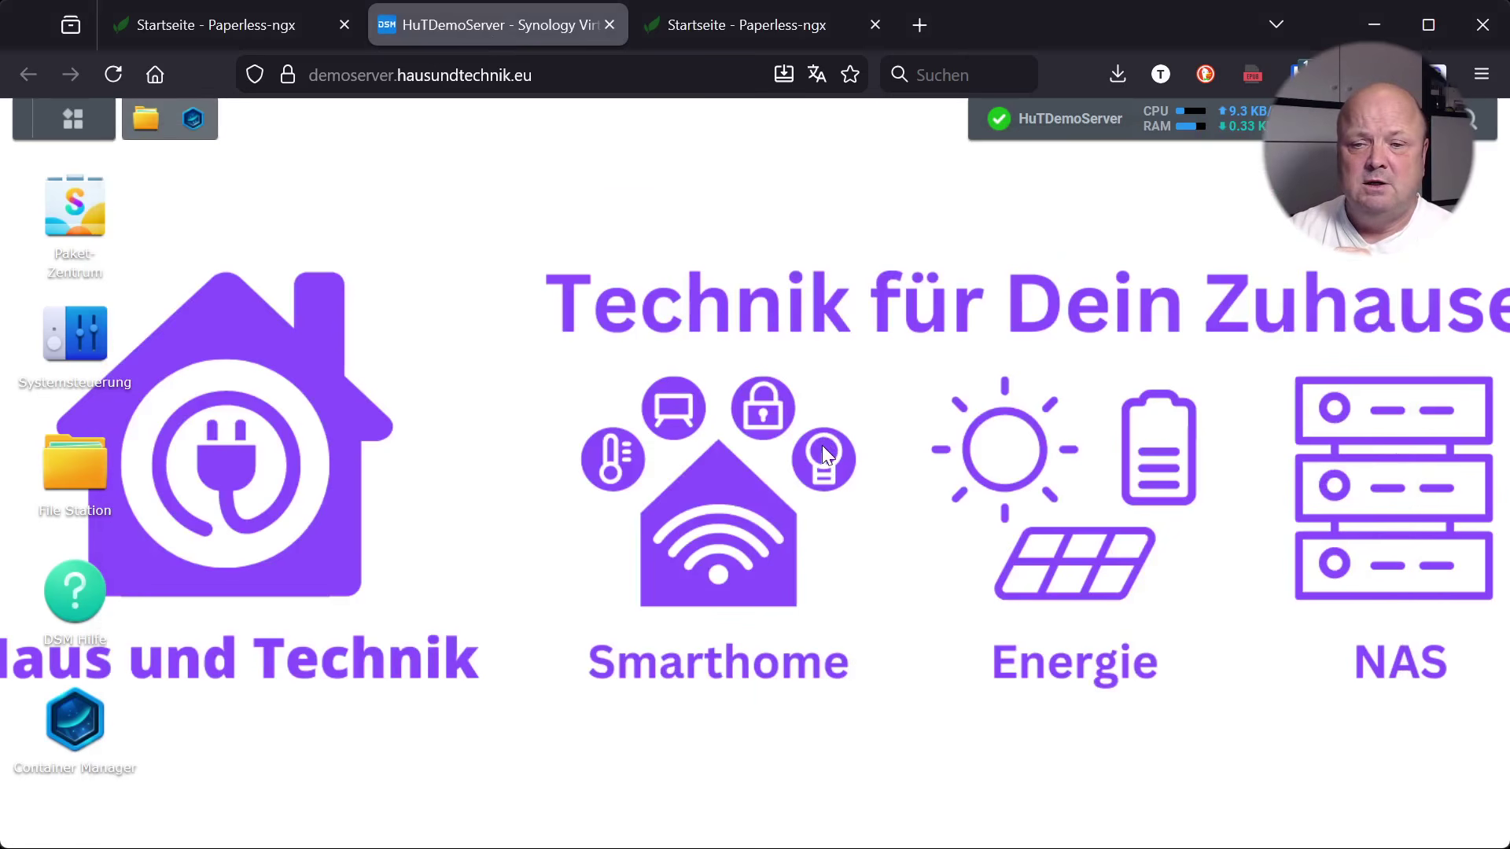
left_click(73, 329)
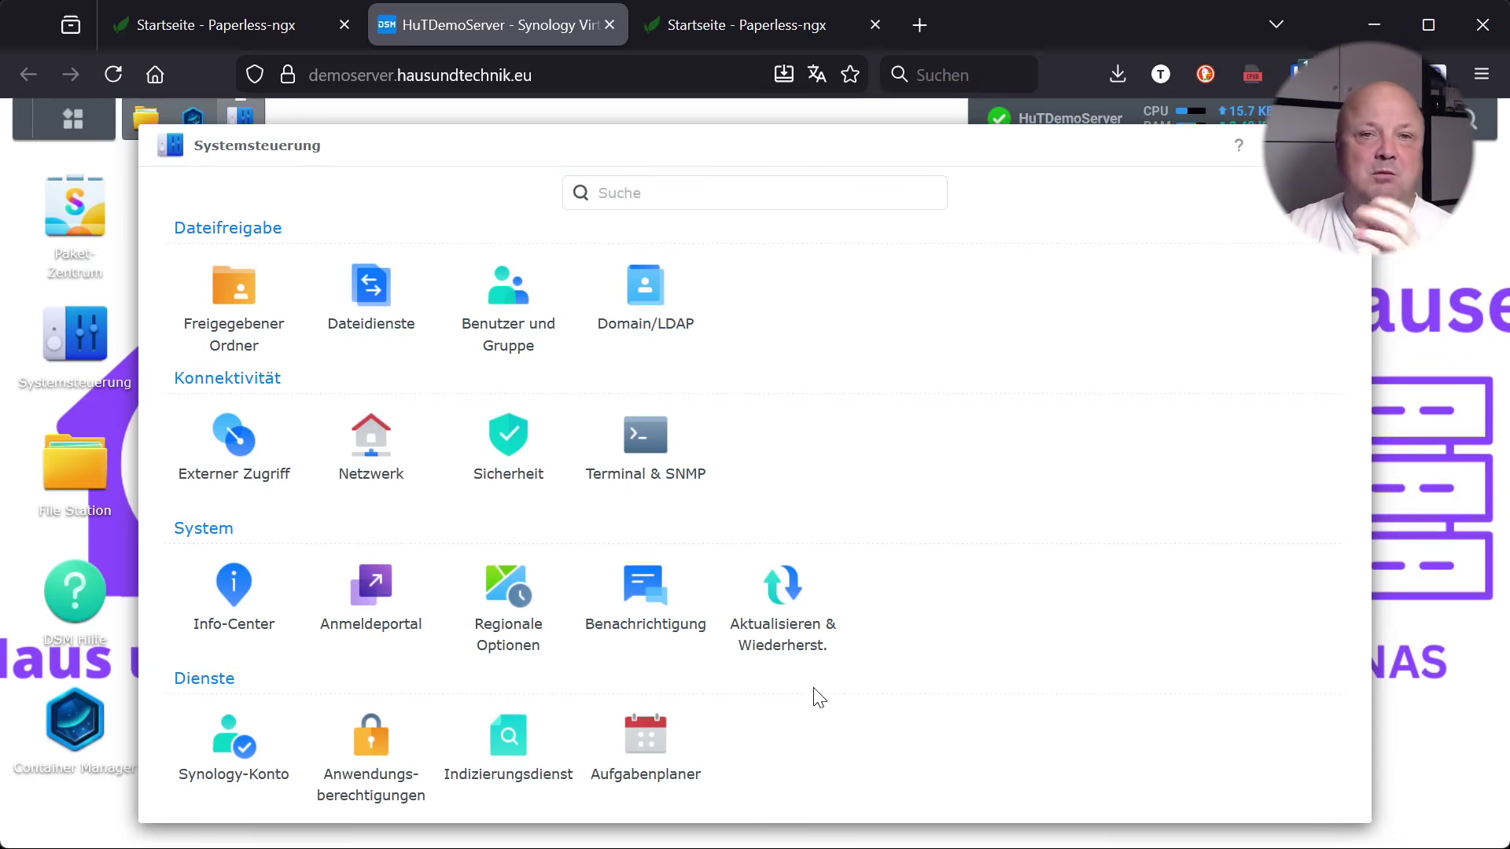
Open the Aufgabenplaner and open the Paperless Backup task for editing
left_click(646, 748)
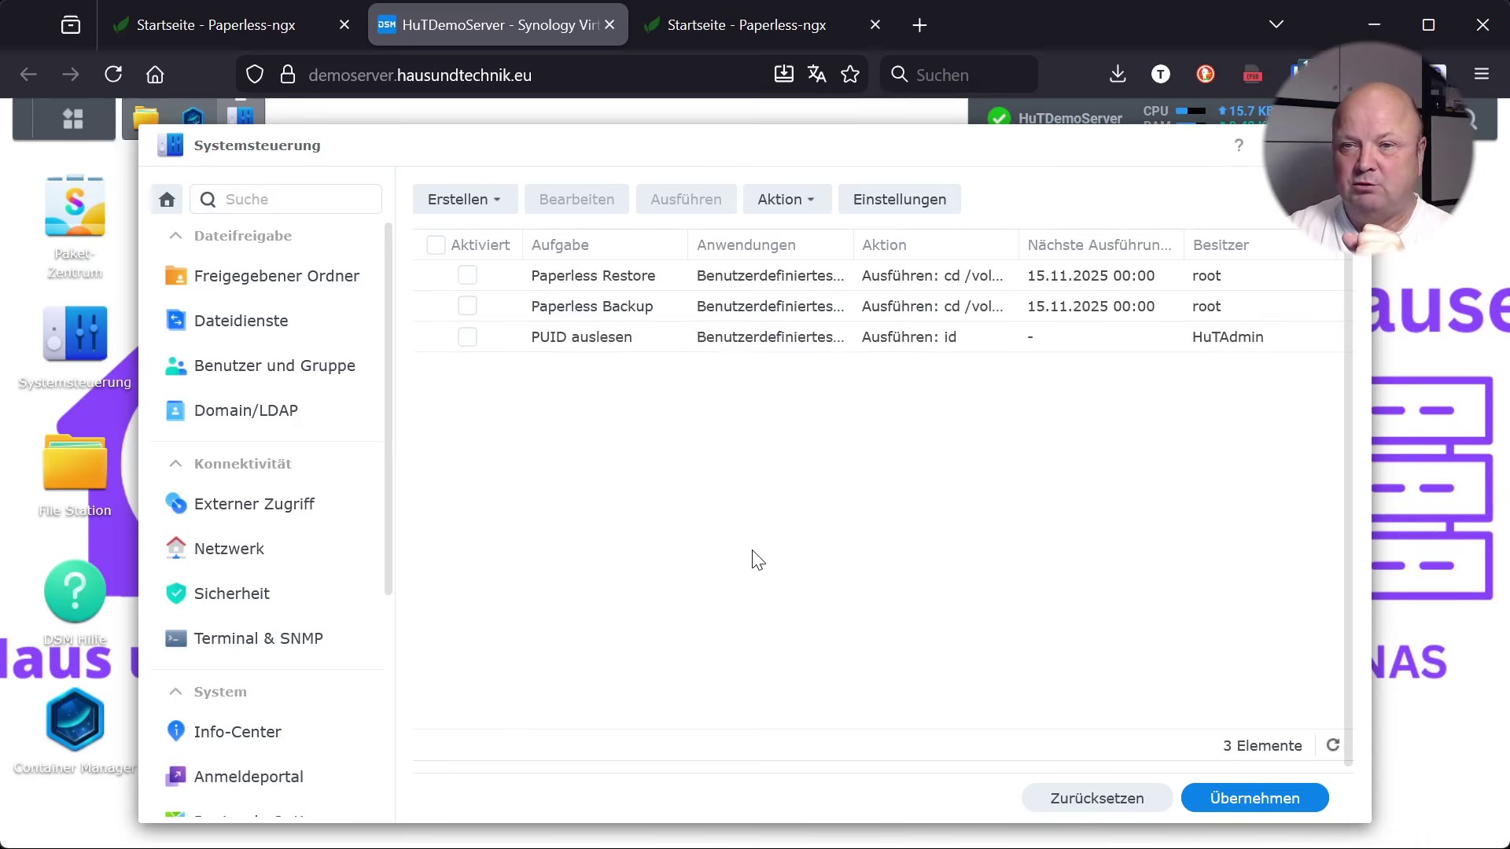
left_click_drag(386, 489, 202, 781)
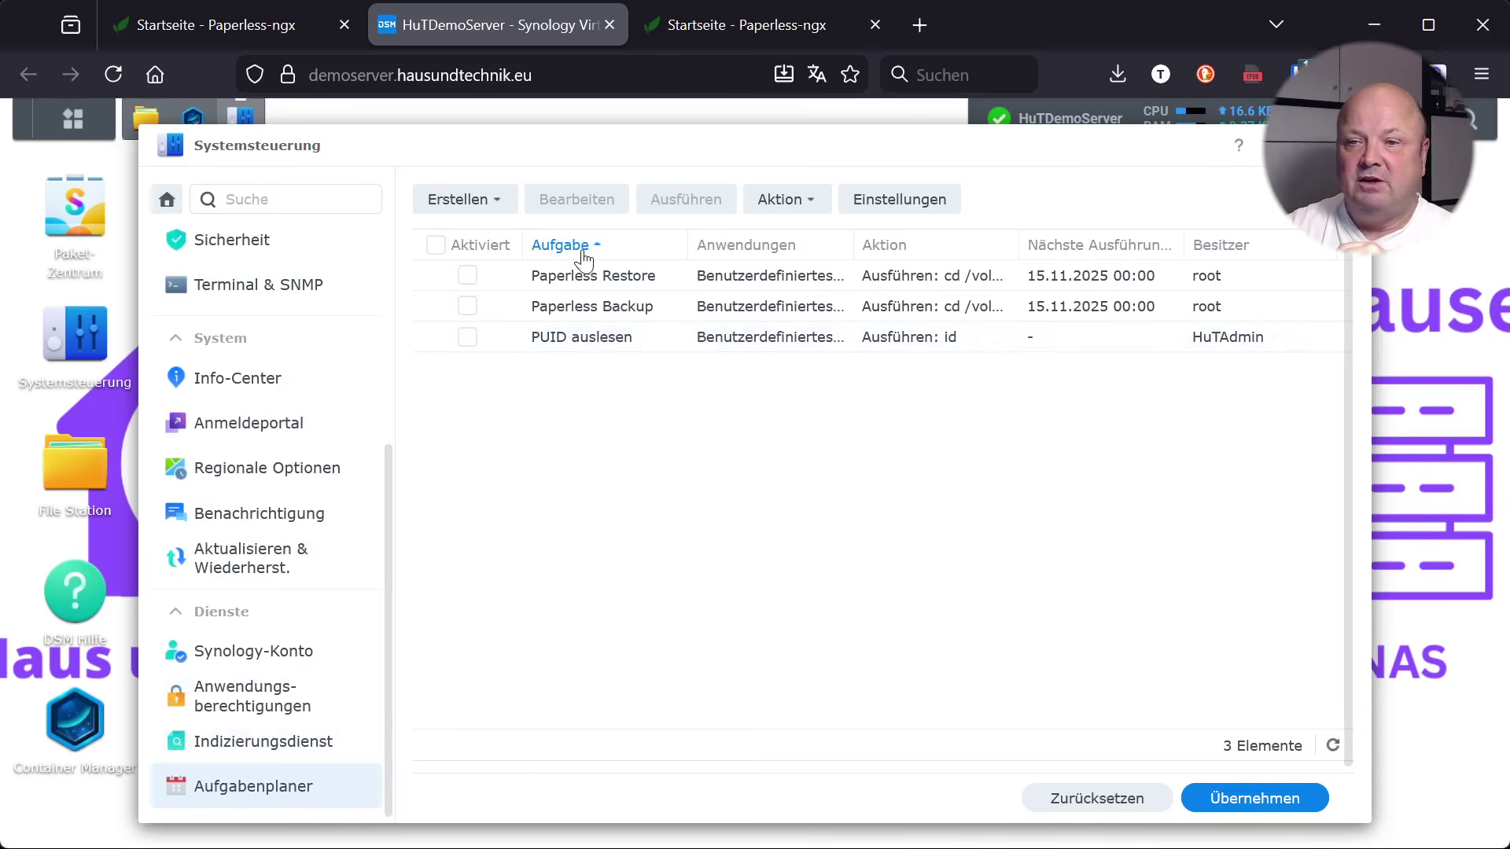
left_click(637, 307)
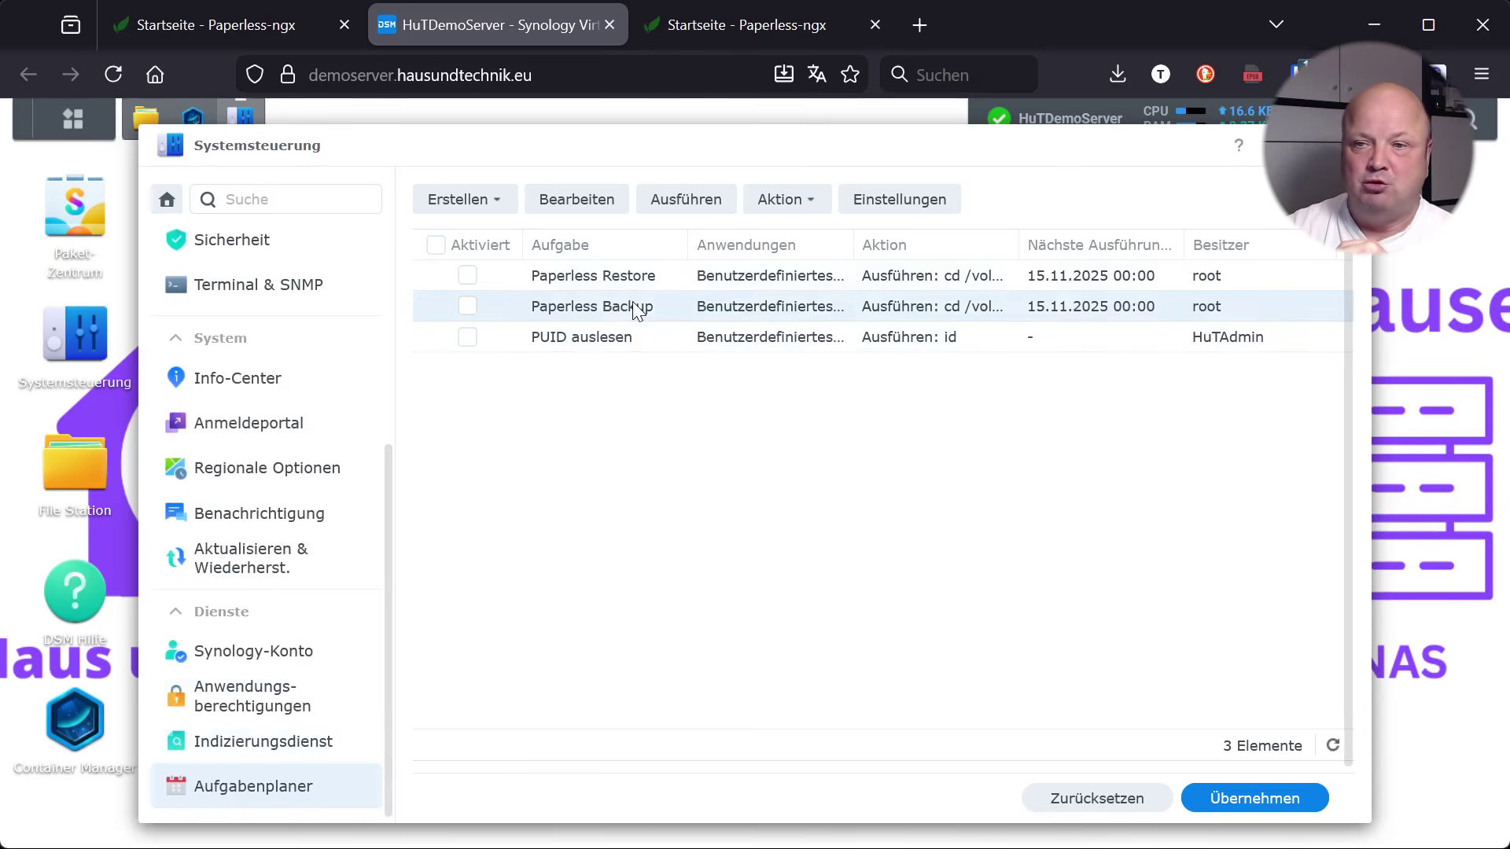
left_click(598, 206)
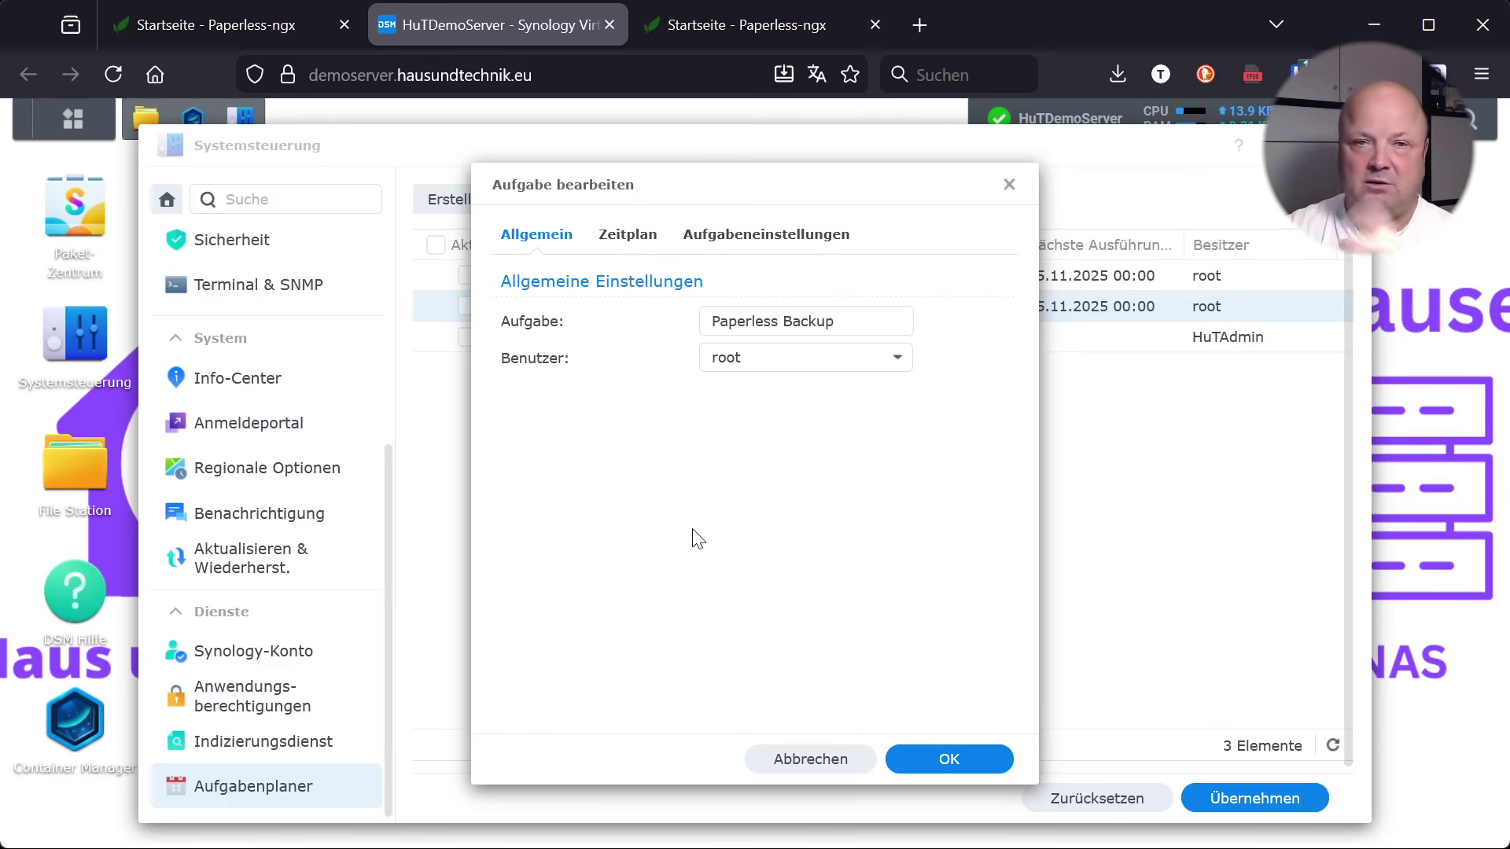
Check the Paperless Backup daily 00:00 schedule and export script, then cancel without changes
left_click(629, 236)
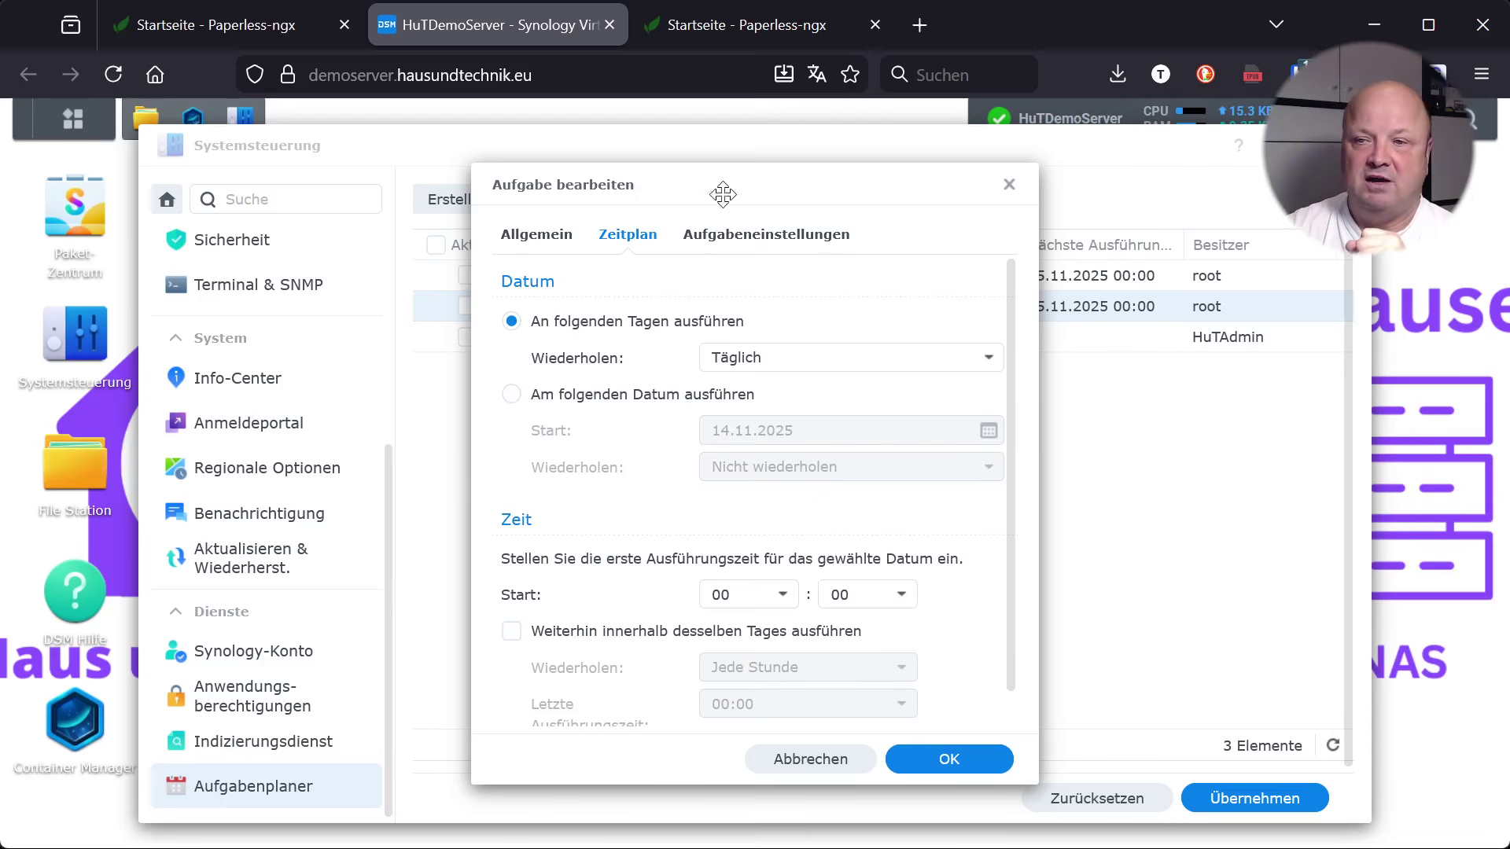
left_click(761, 245)
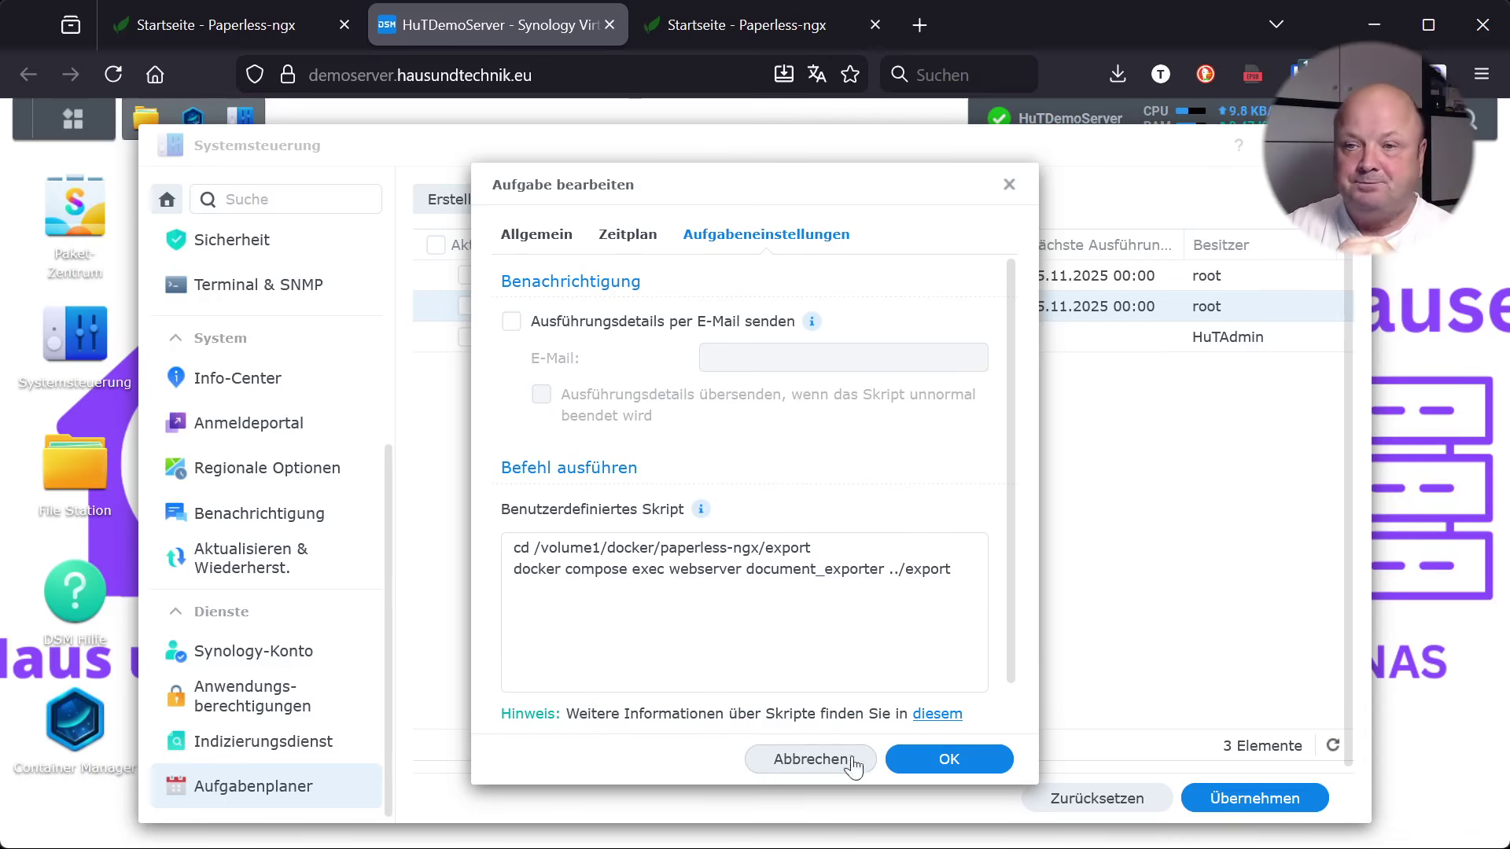
left_click(817, 765)
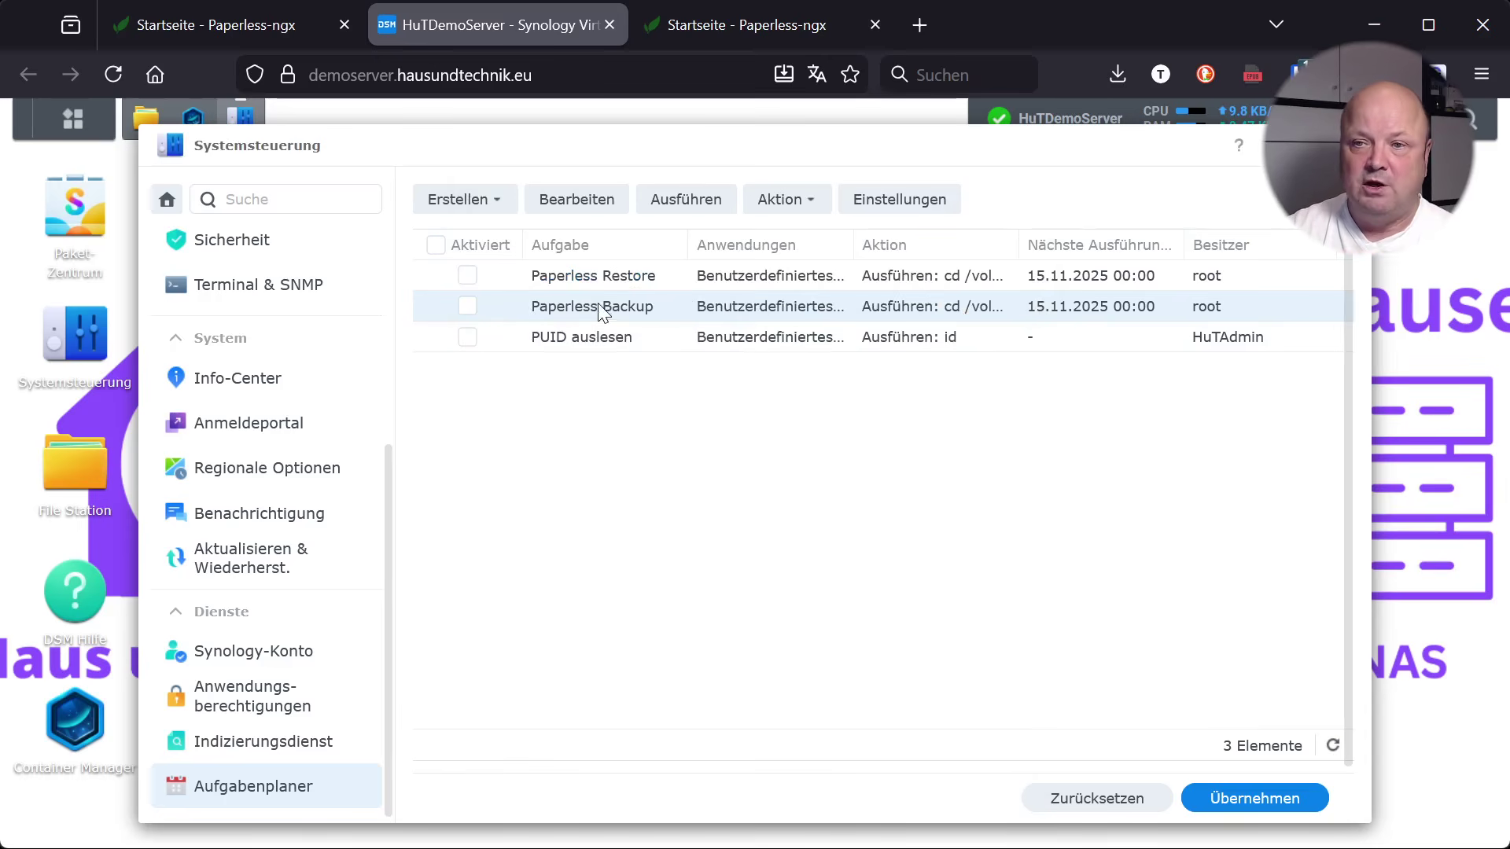
Glance at the Aktion menu, then select the Paperless Restore task
left_click(813, 207)
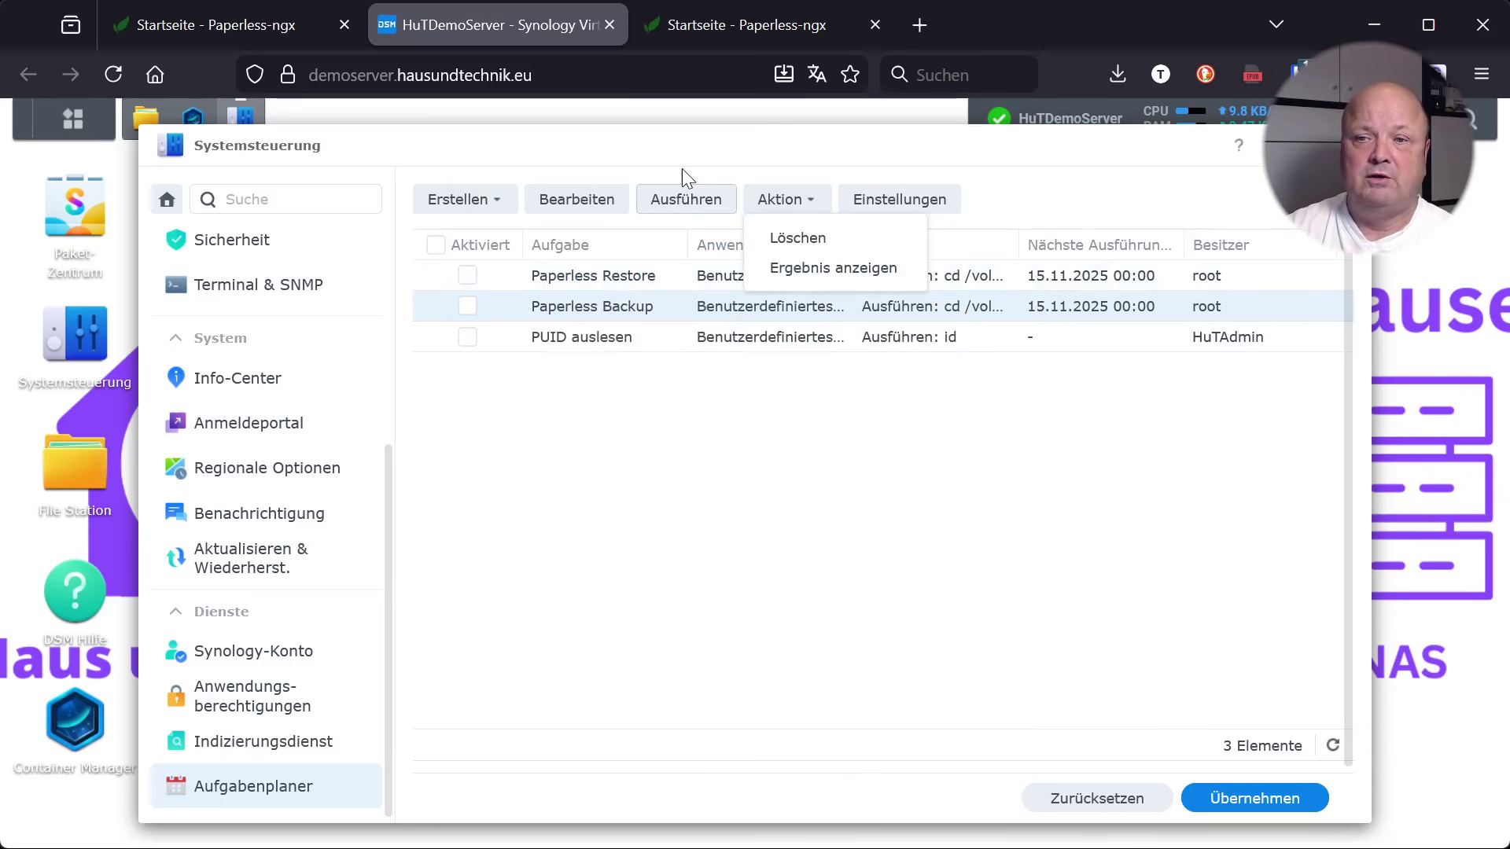
left_click(779, 165)
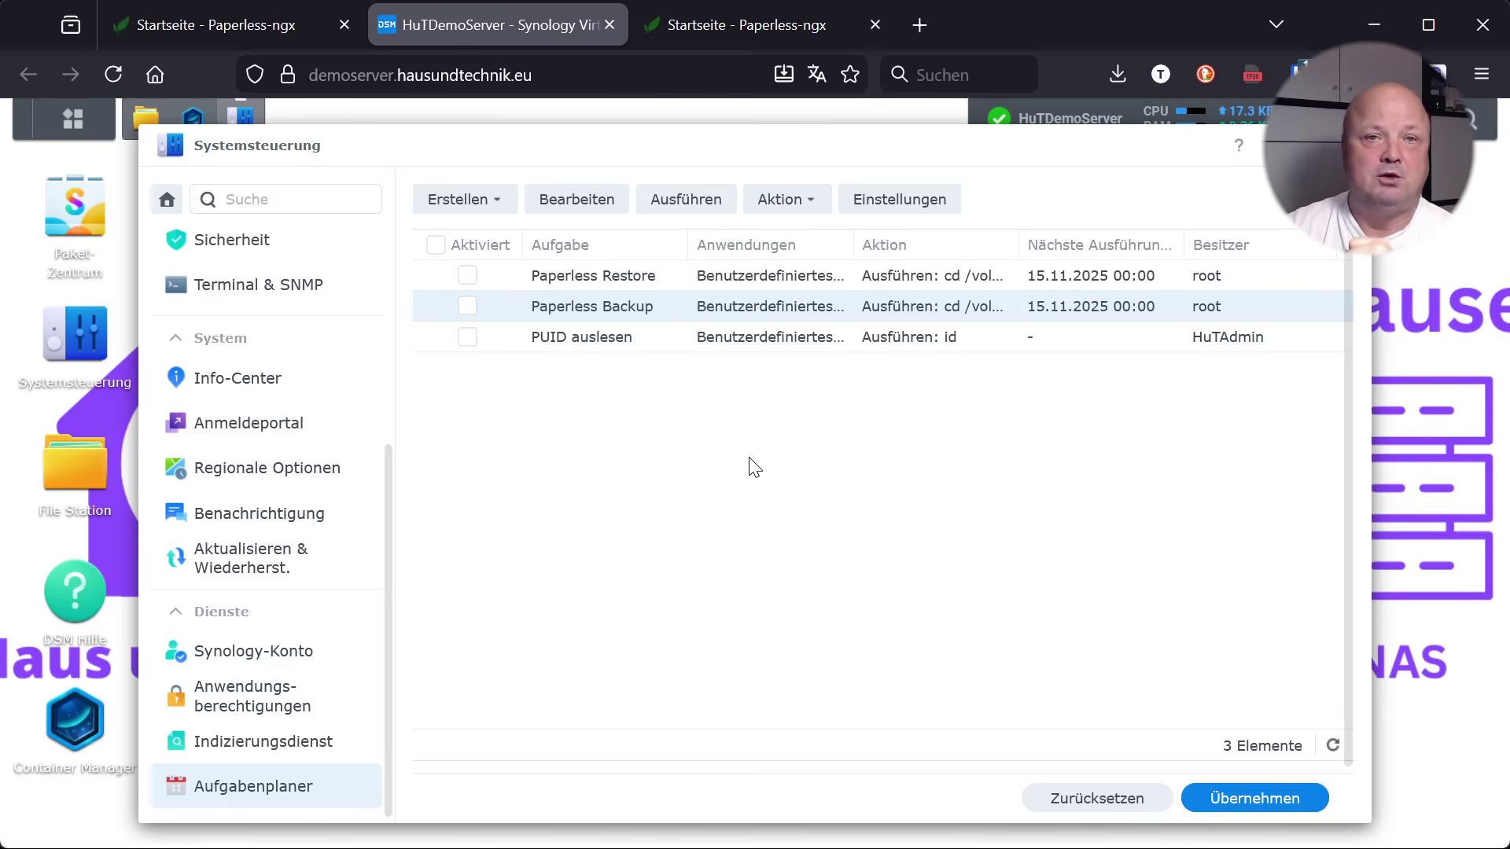
left_click(612, 280)
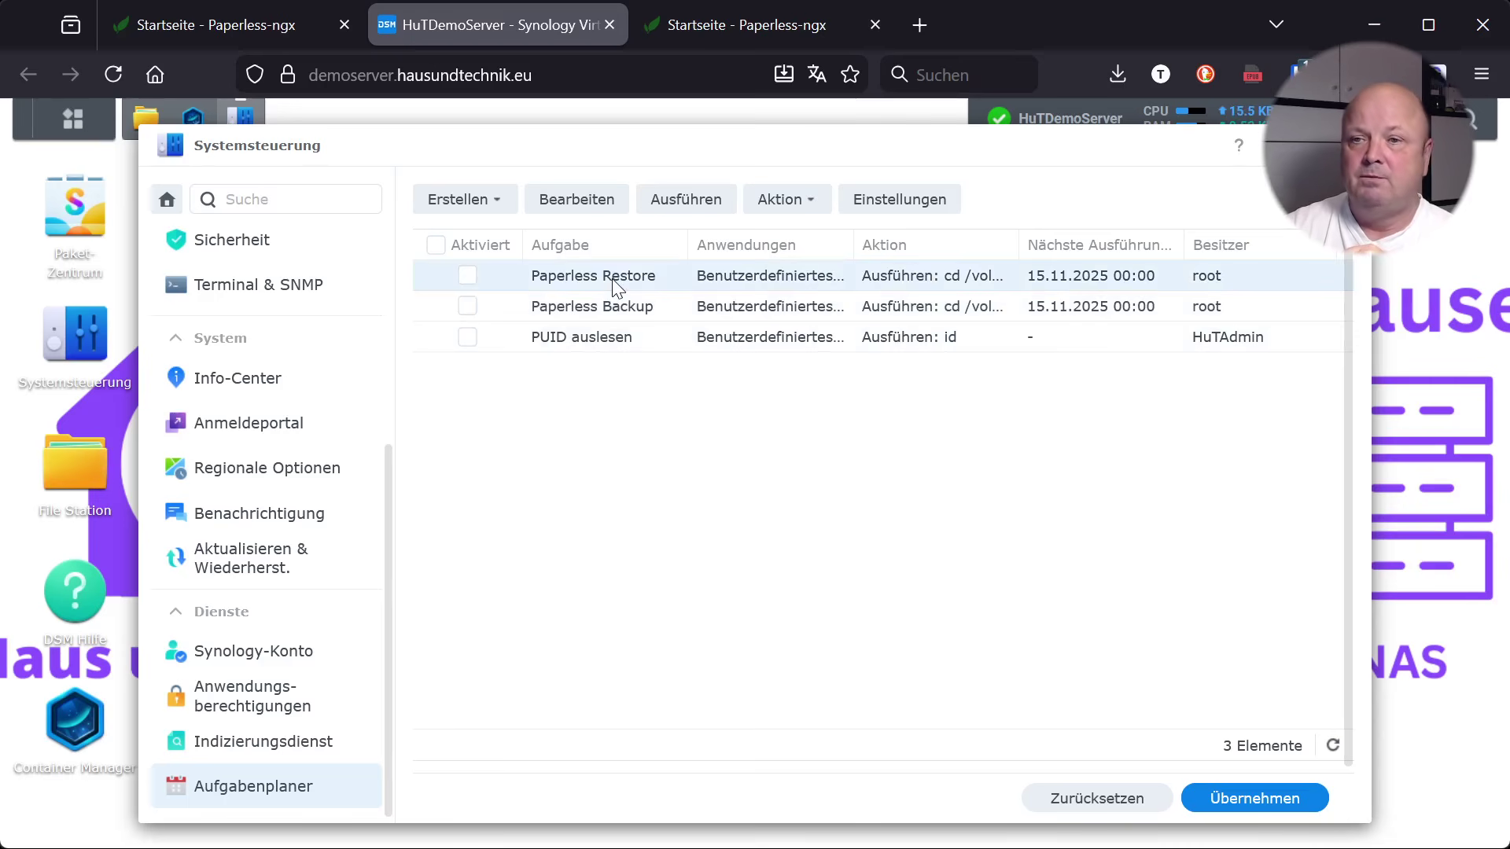
left_click(588, 202)
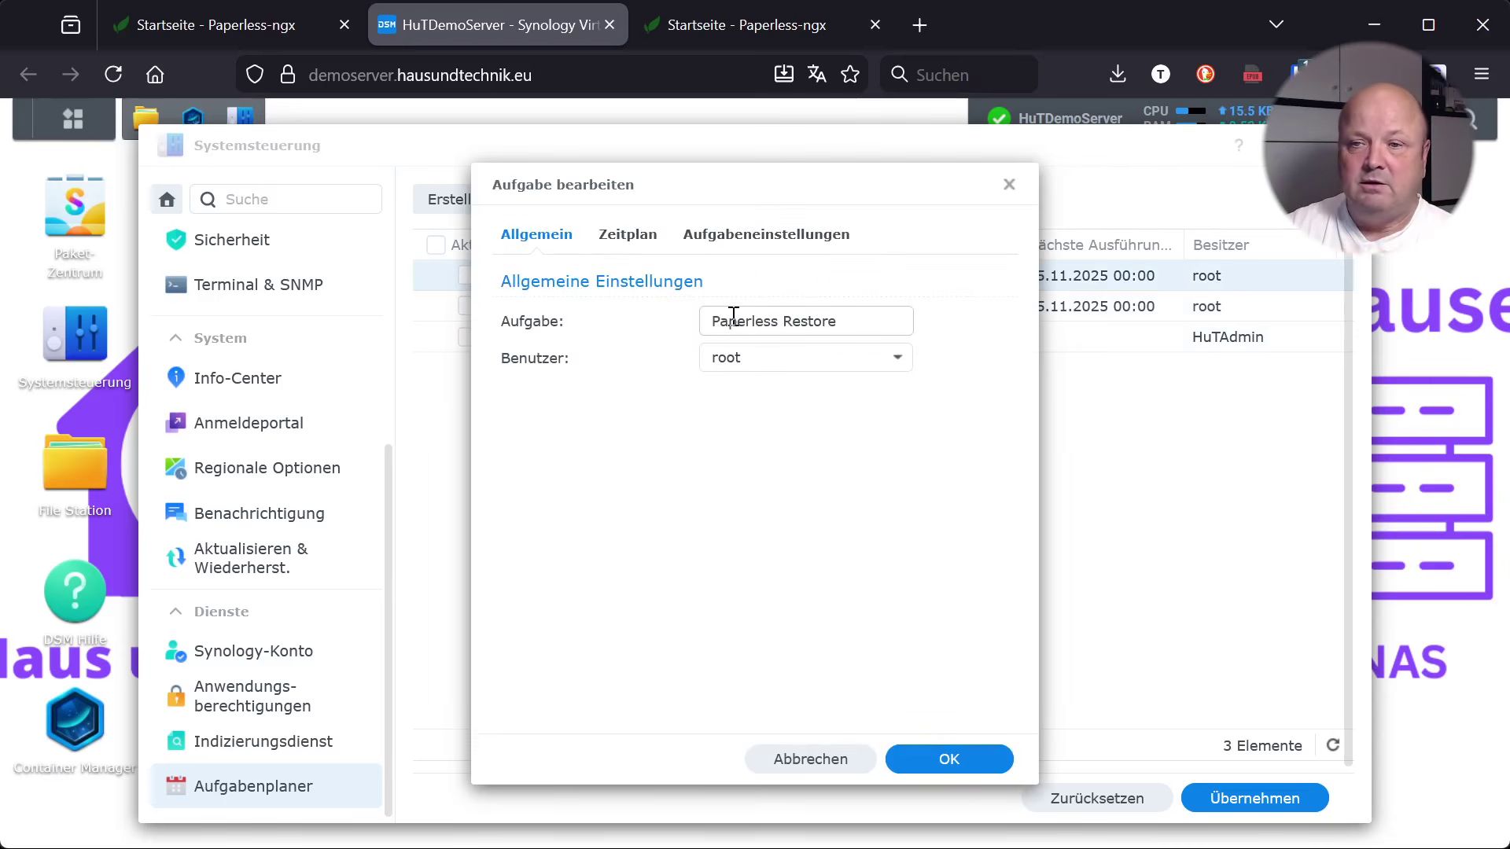
left_click(637, 236)
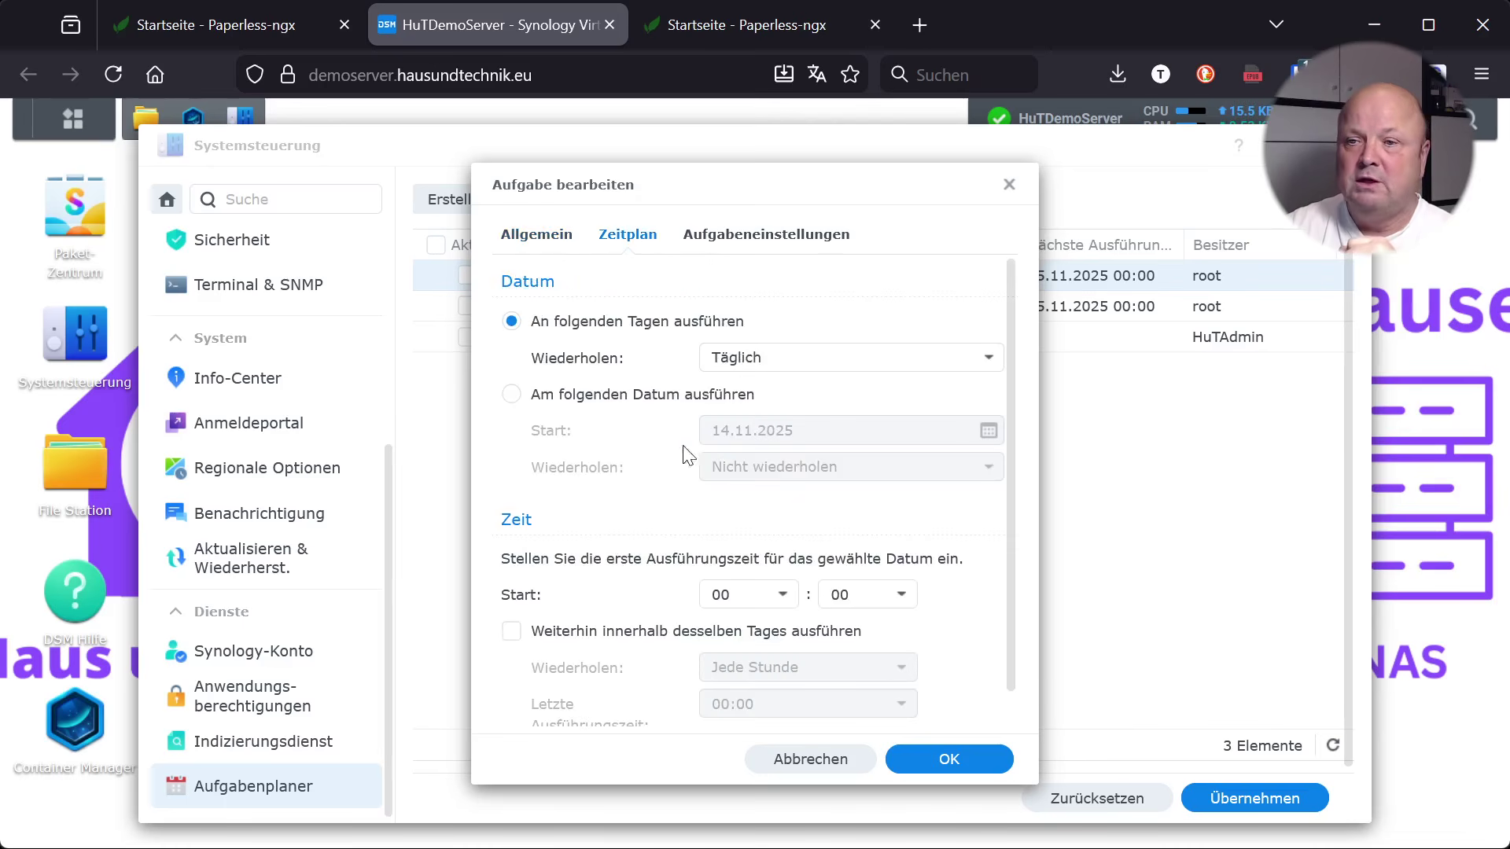
left_click(739, 240)
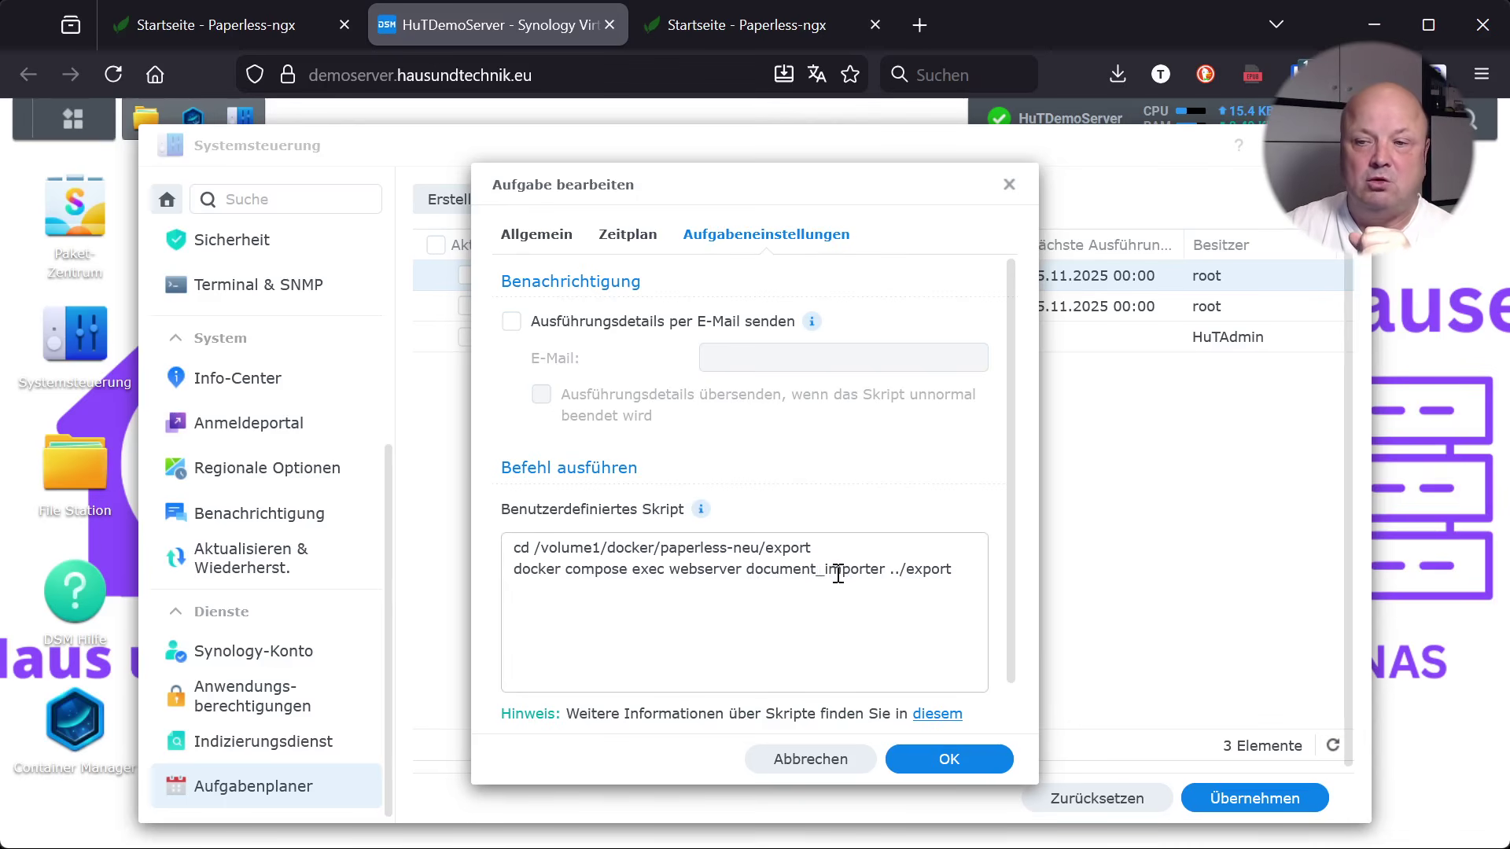
left_click(836, 765)
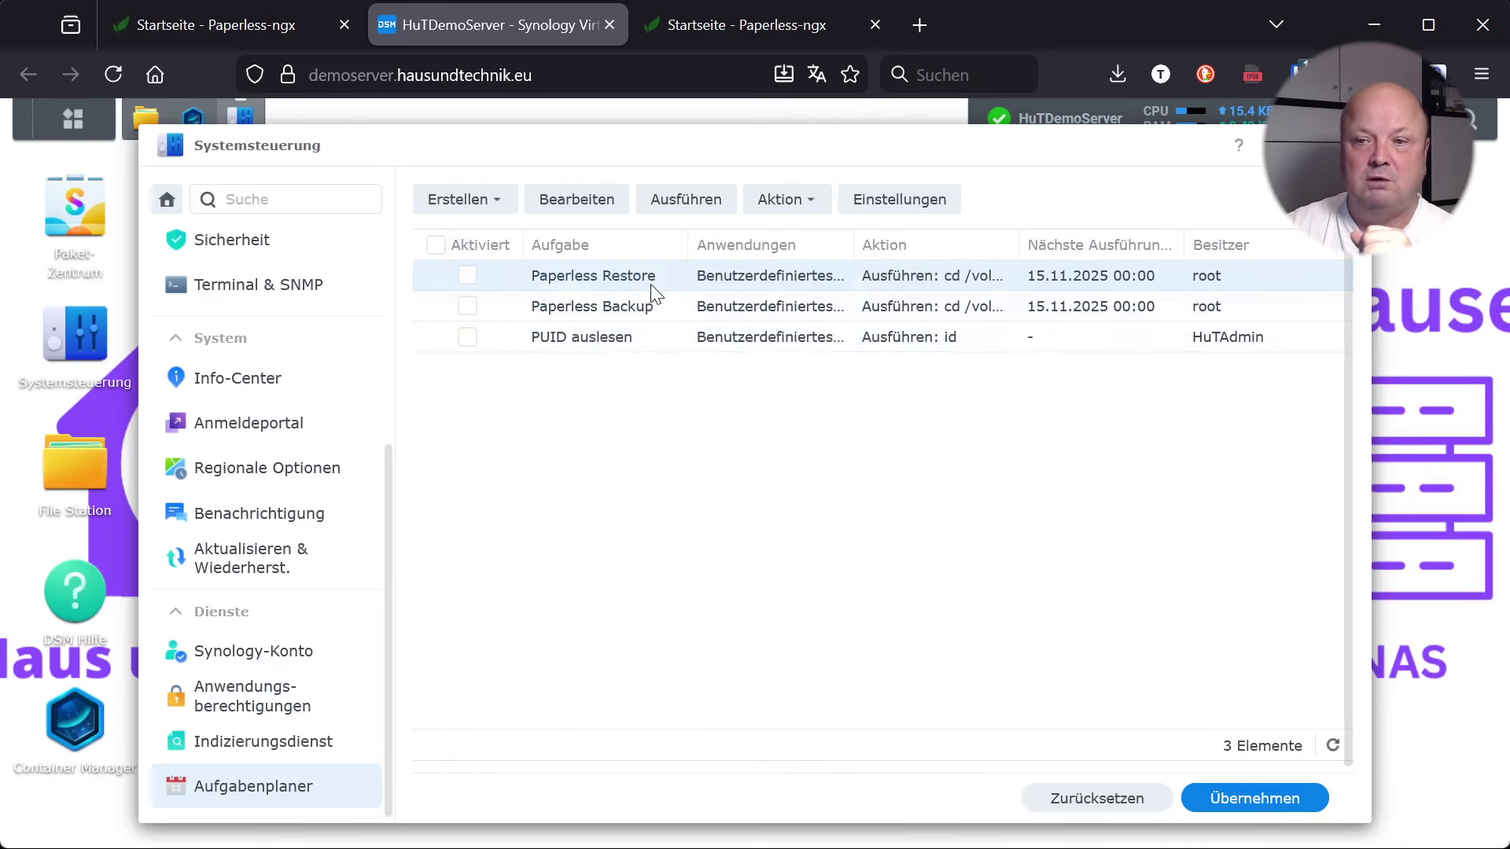